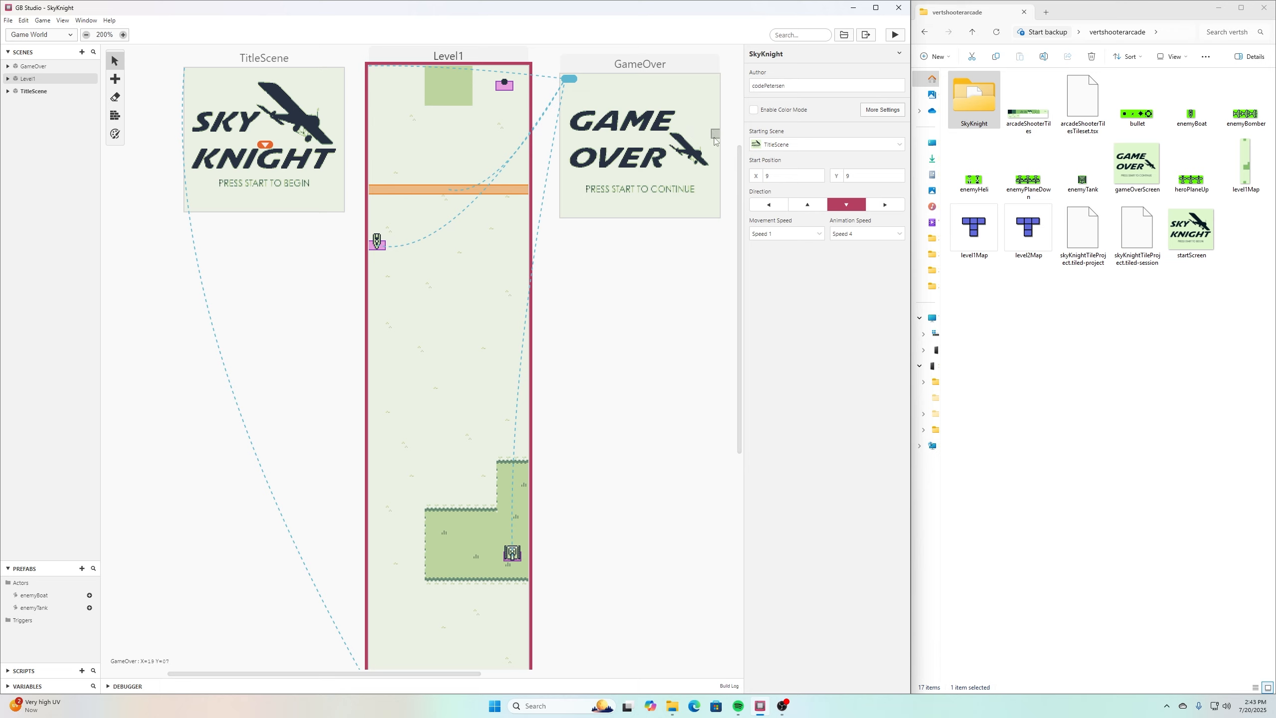
Import the enemyPlaneDown, enemyBomber and enemyHeli images from the vertshooterarcade folder into the project's sprites.
left_click(30, 35)
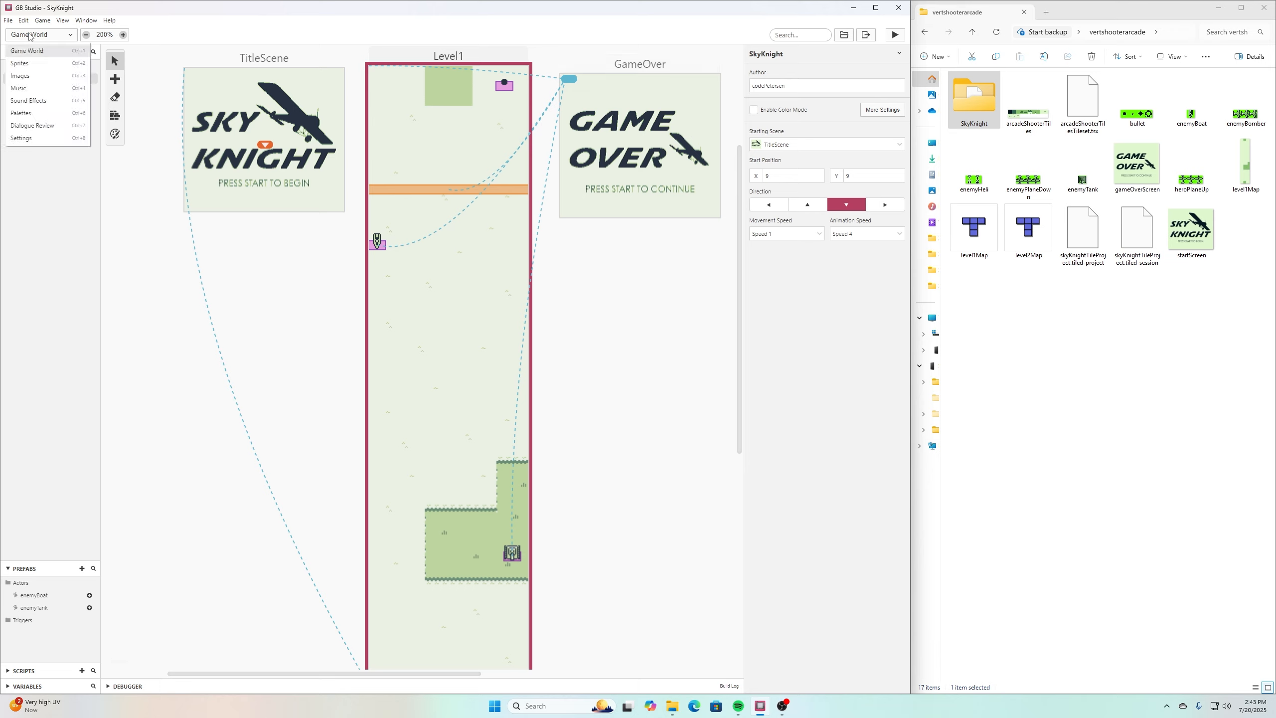
left_click(32, 65)
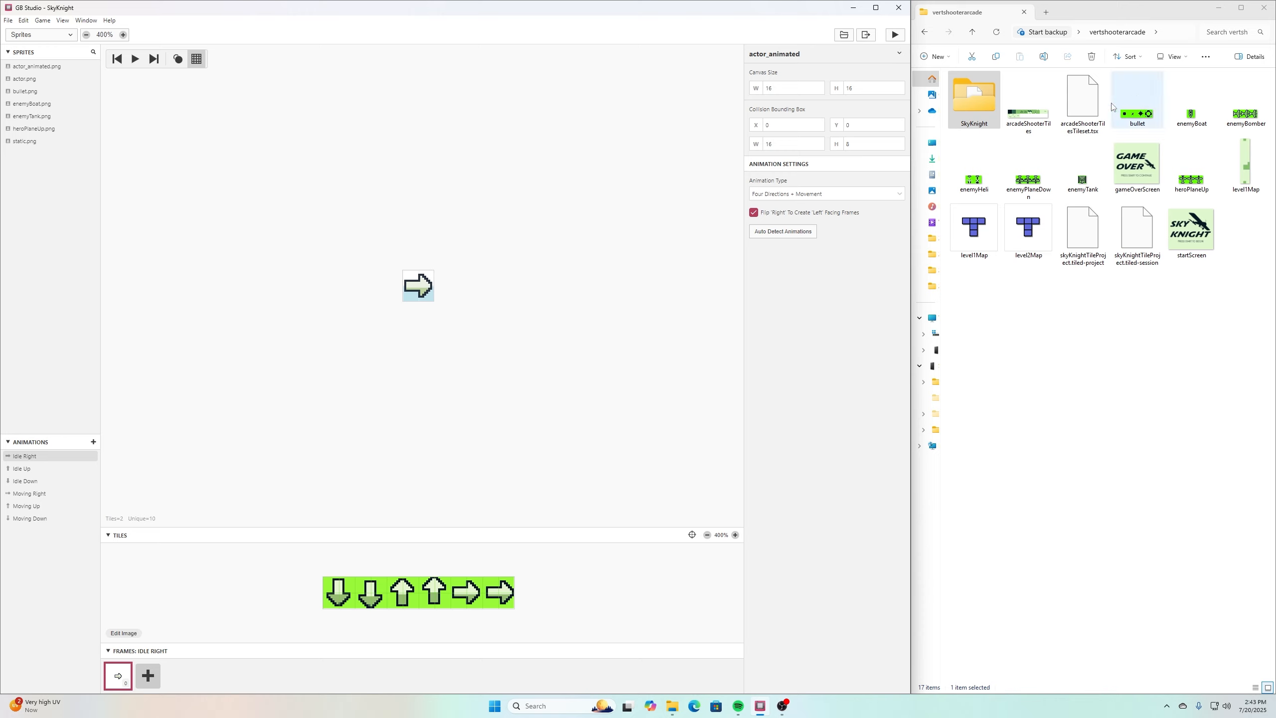
left_click(988, 331)
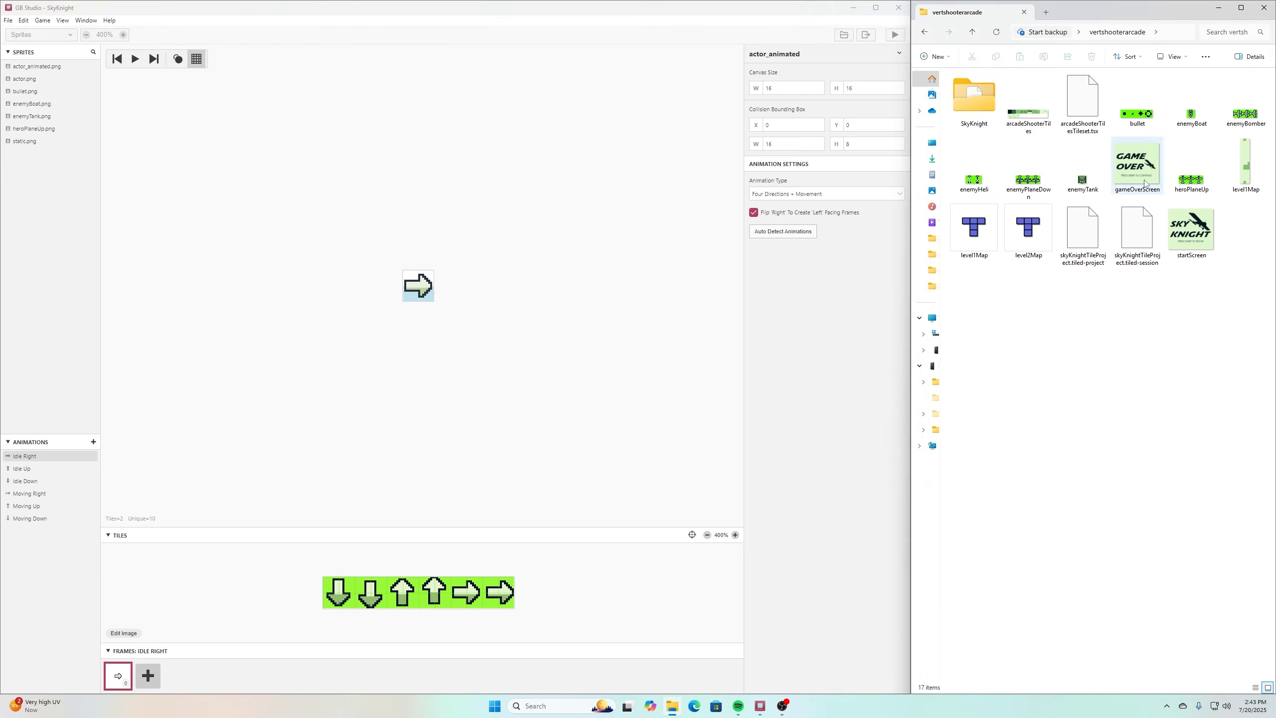
left_click_drag(1038, 182, 31, 165)
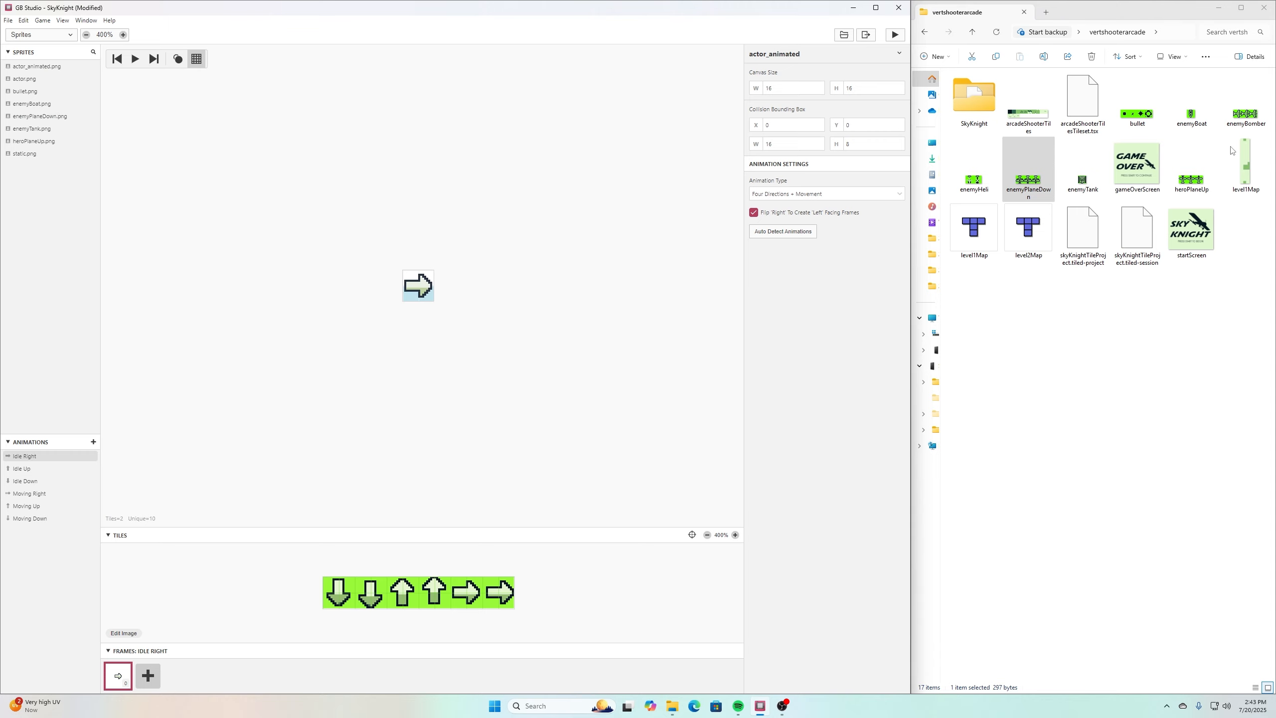
left_click(1257, 116)
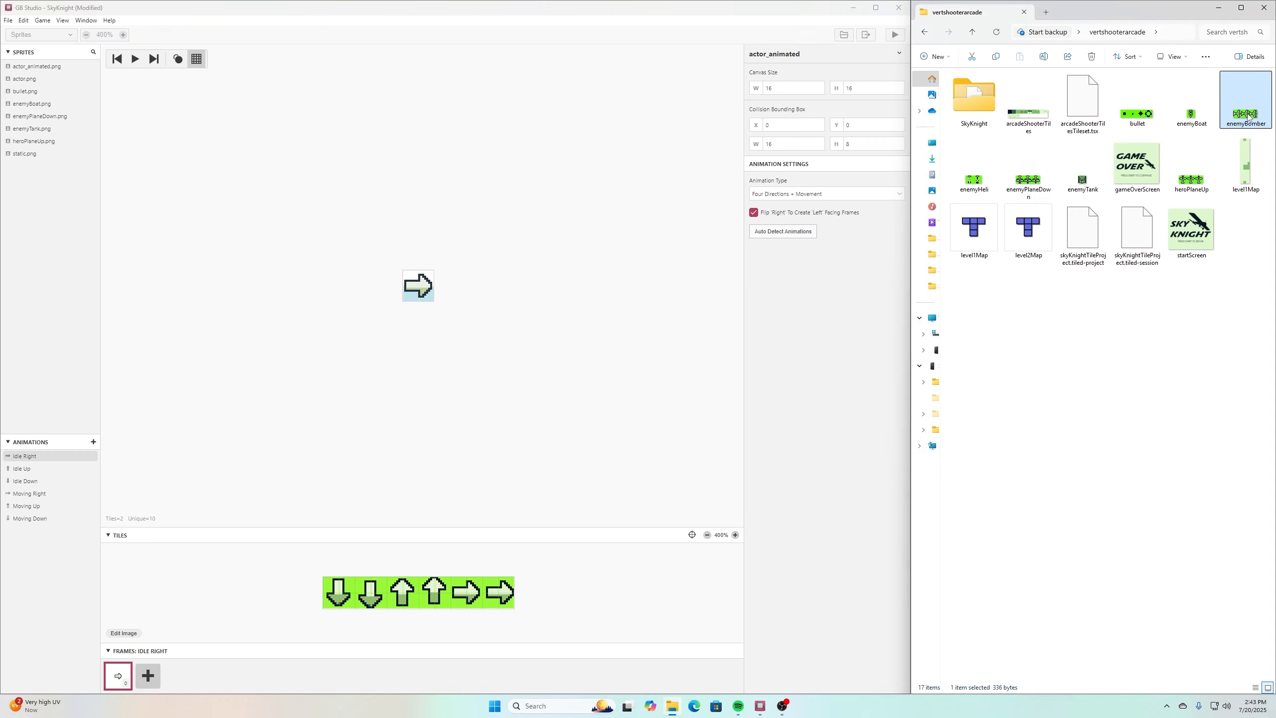
left_click_drag(1248, 117, 52, 246)
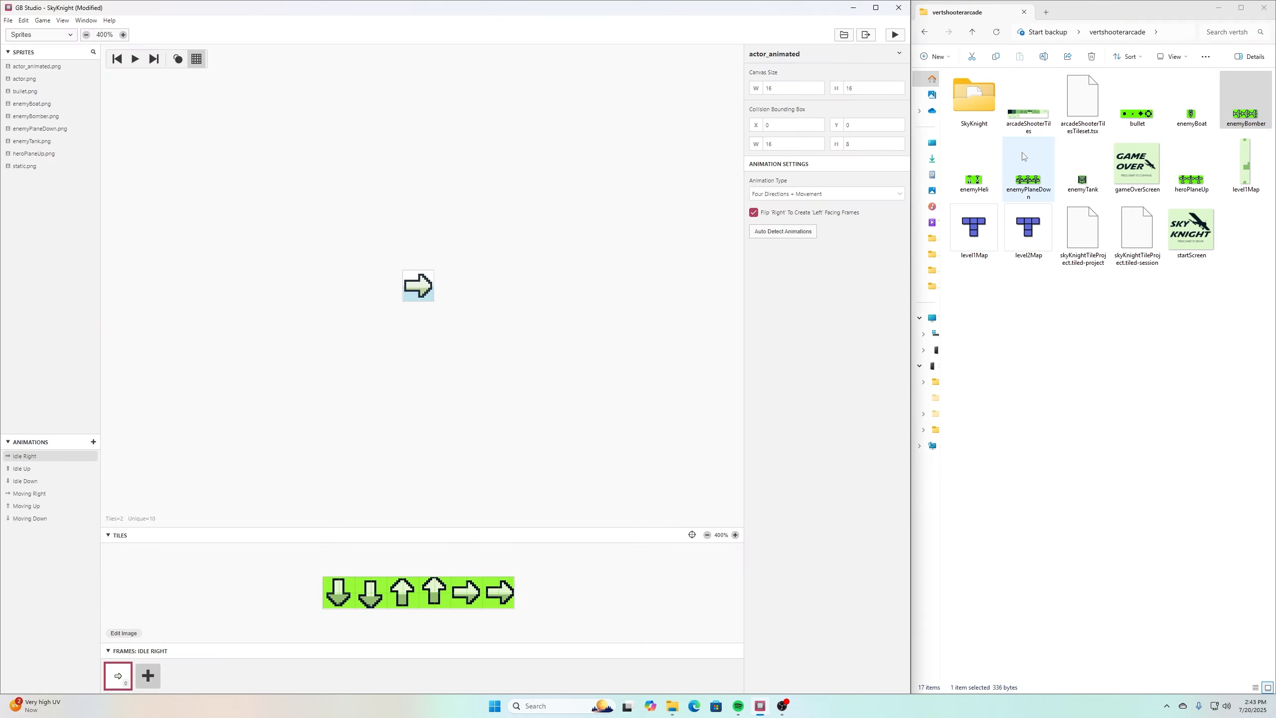
left_click_drag(975, 179, 46, 223)
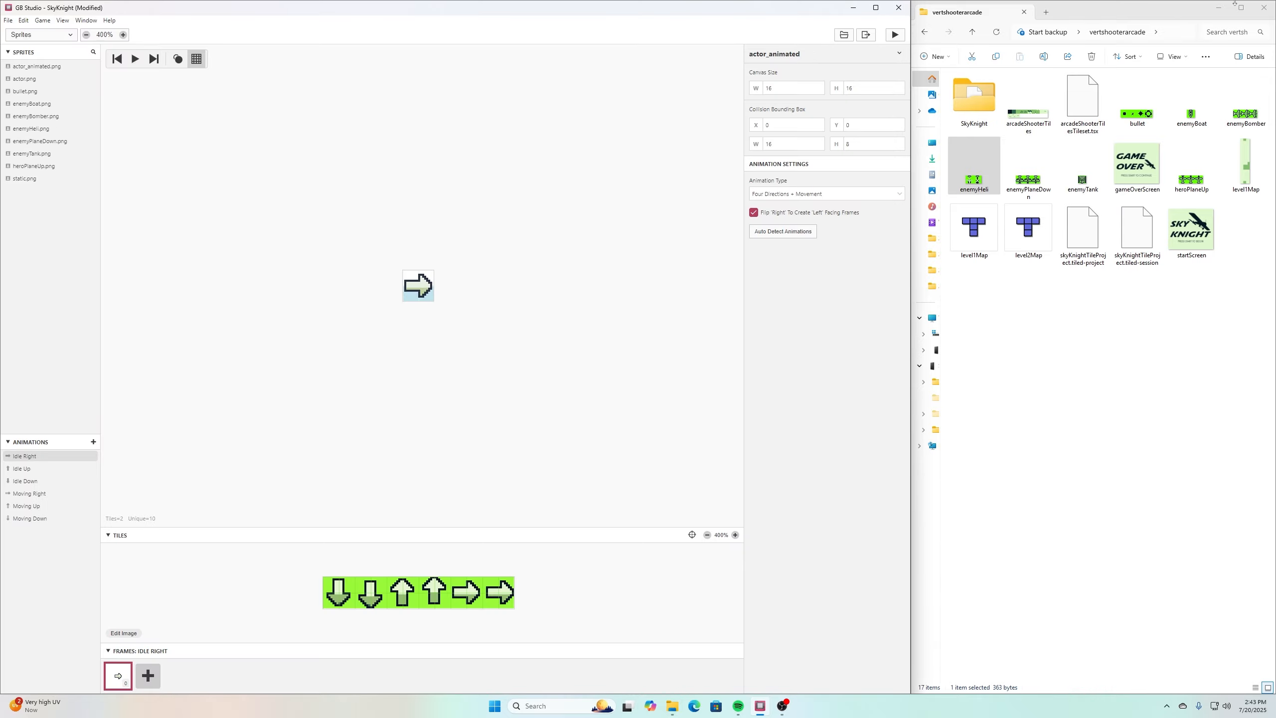
Set the enemyPlaneDown sprite's animation type to Fixed Direction + Movement.
left_click(876, 8)
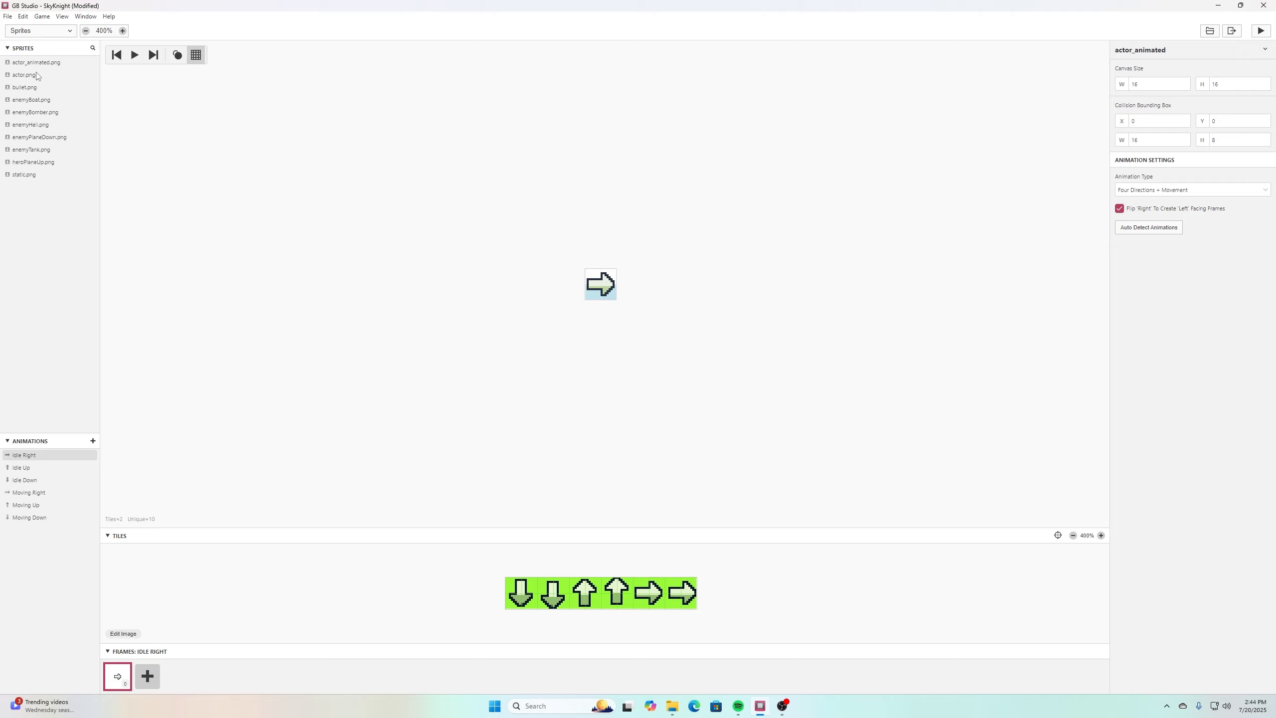
left_click(41, 137)
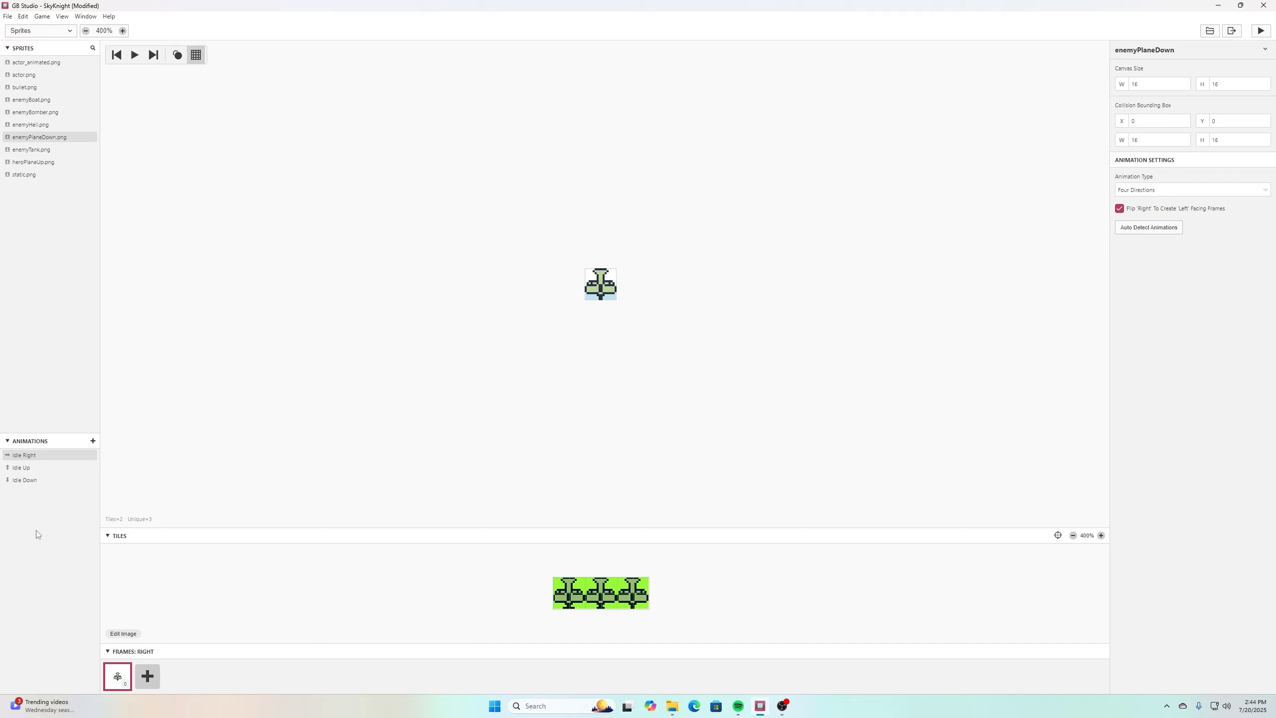
left_click(1210, 191)
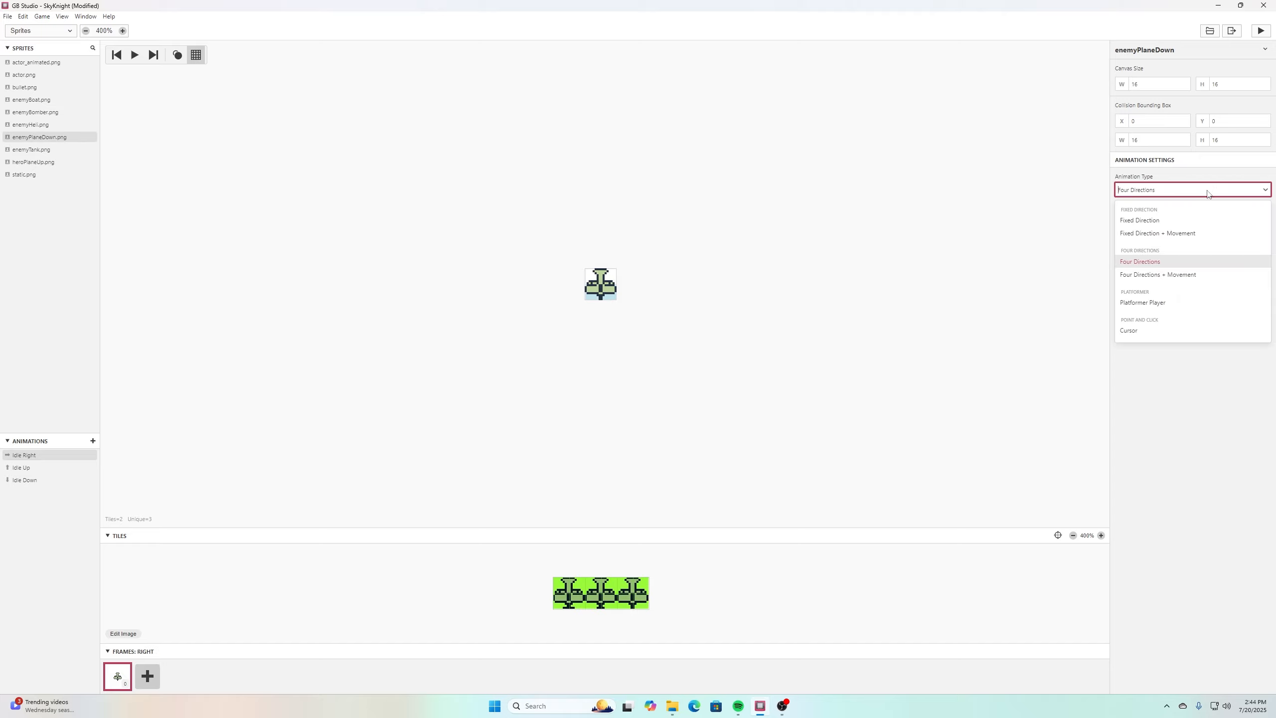
left_click(1179, 234)
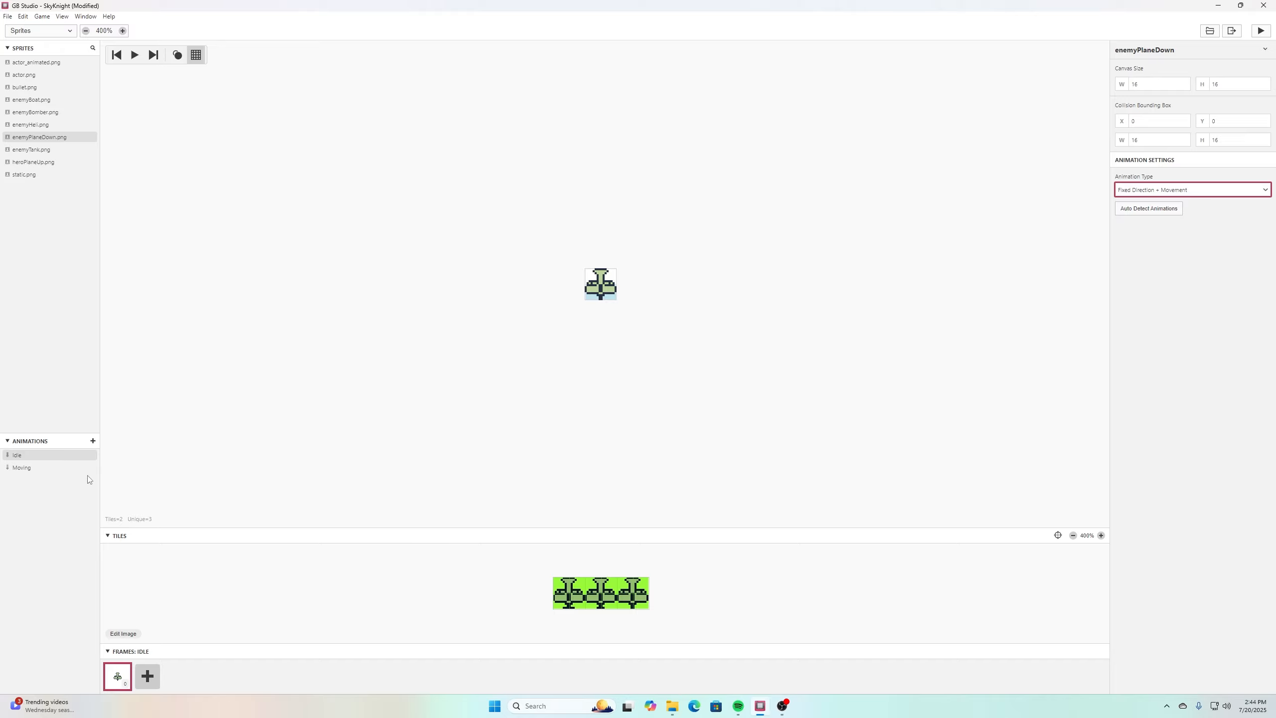
Build enemyPlaneDown's Moving animation with three frames, placing the first, second and third plane tiles in order.
left_click(22, 468)
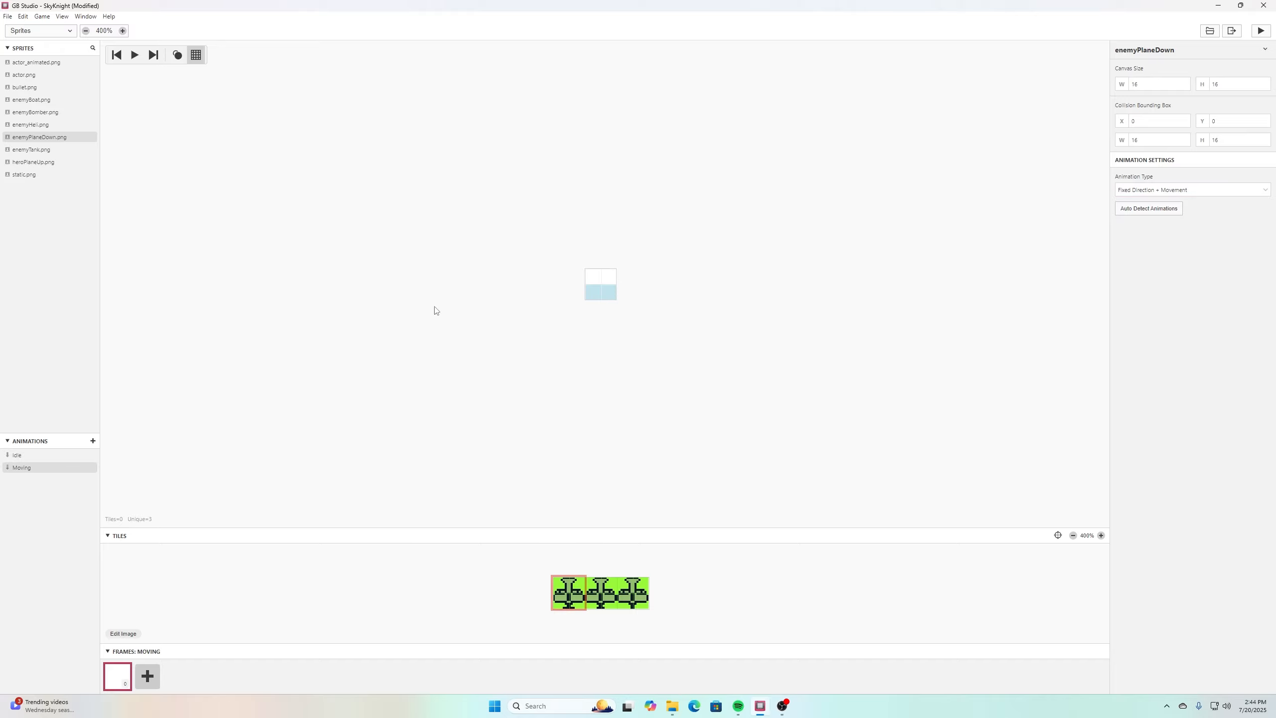
left_click(602, 285)
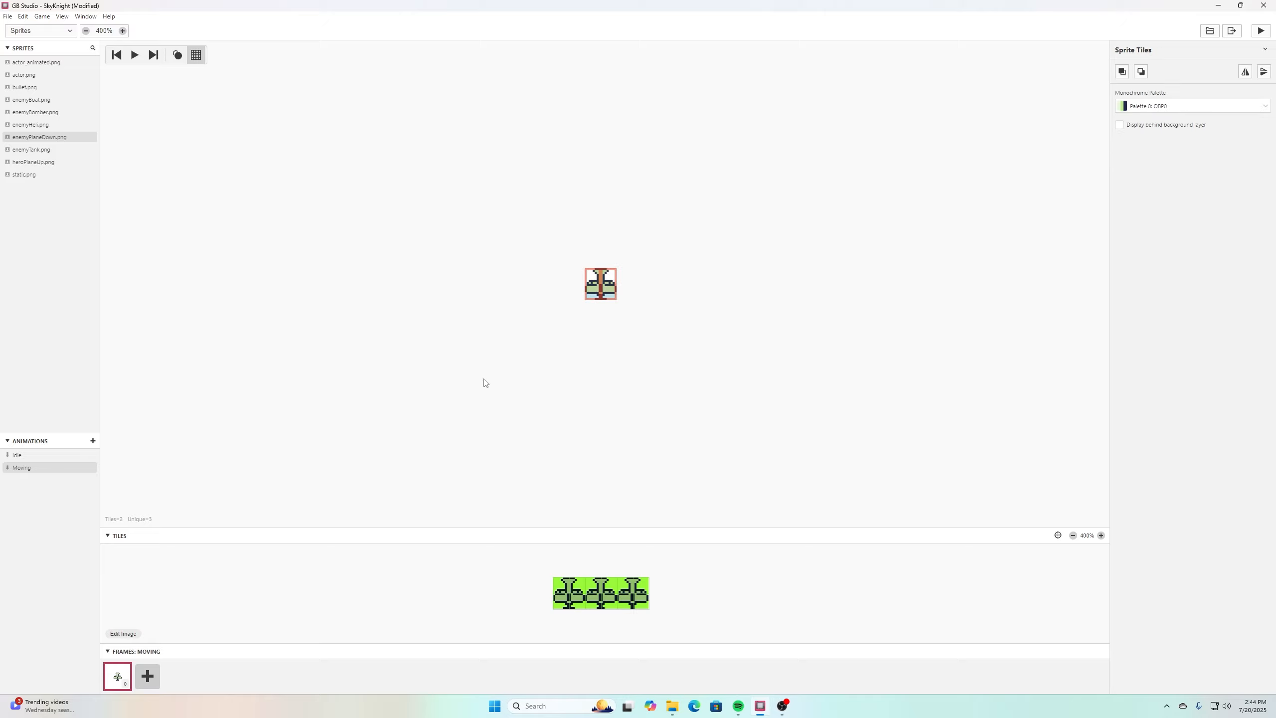
left_click(156, 672)
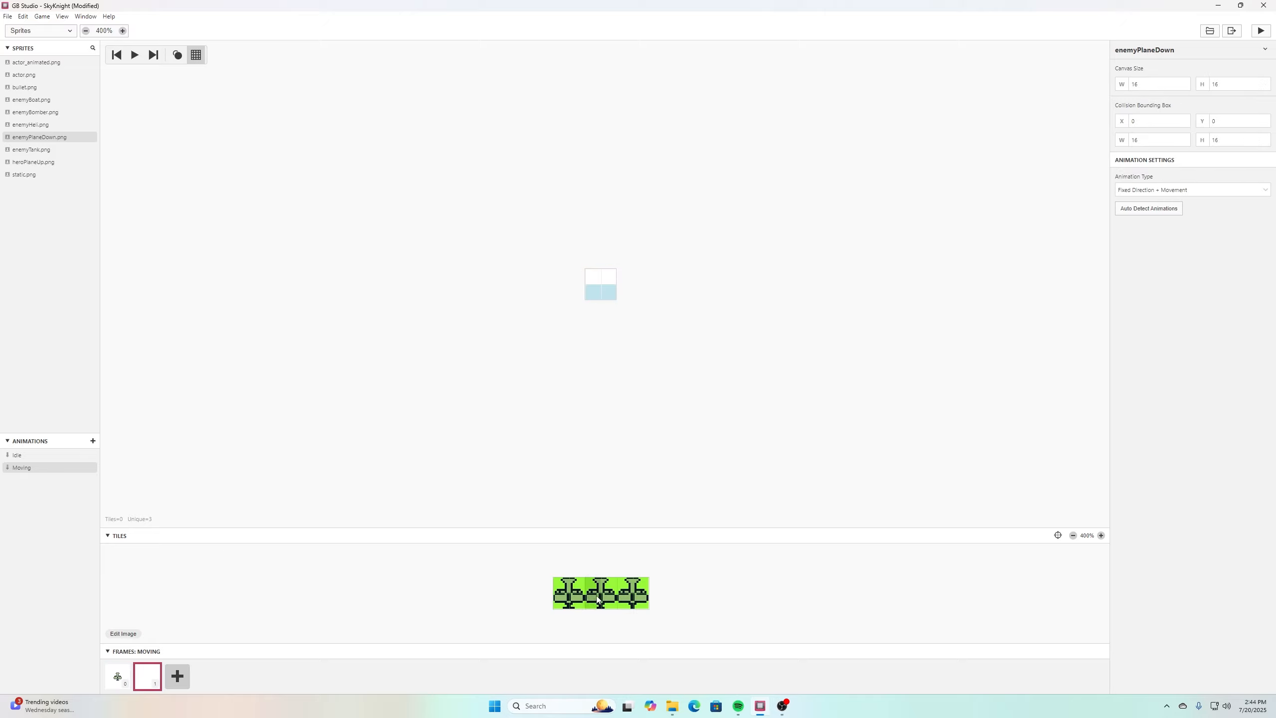
left_click(600, 592)
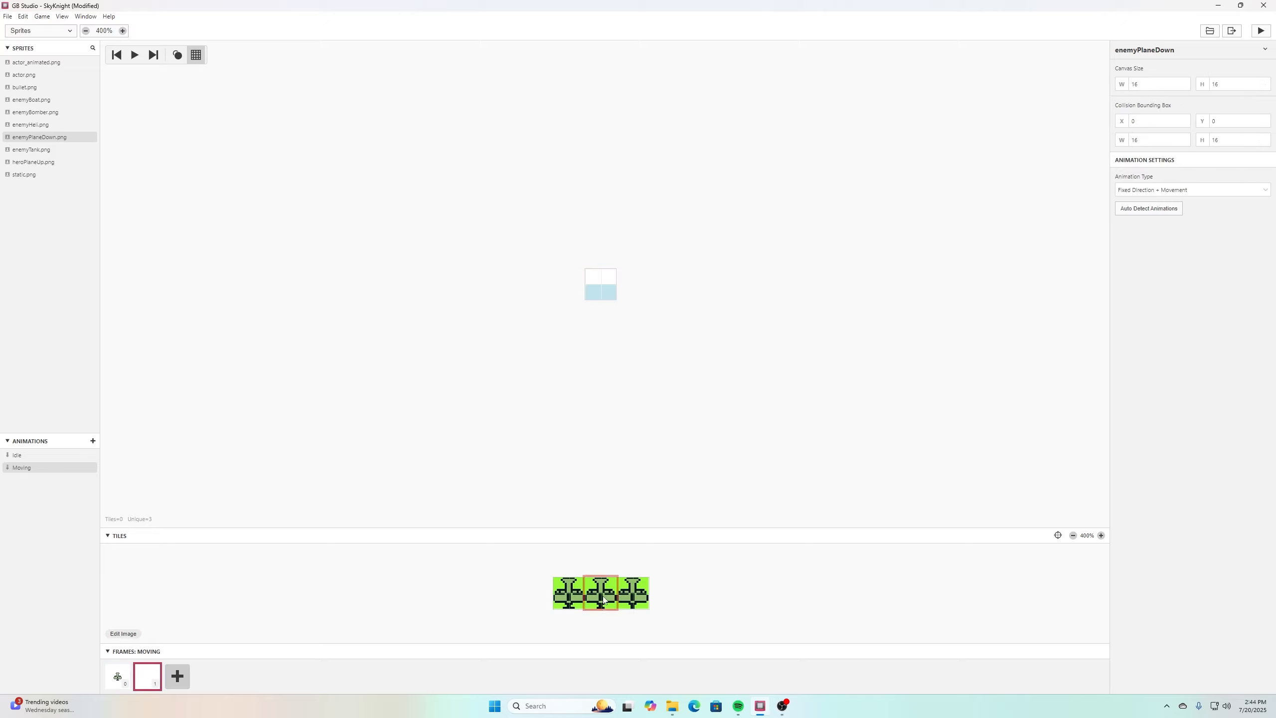
left_click(602, 286)
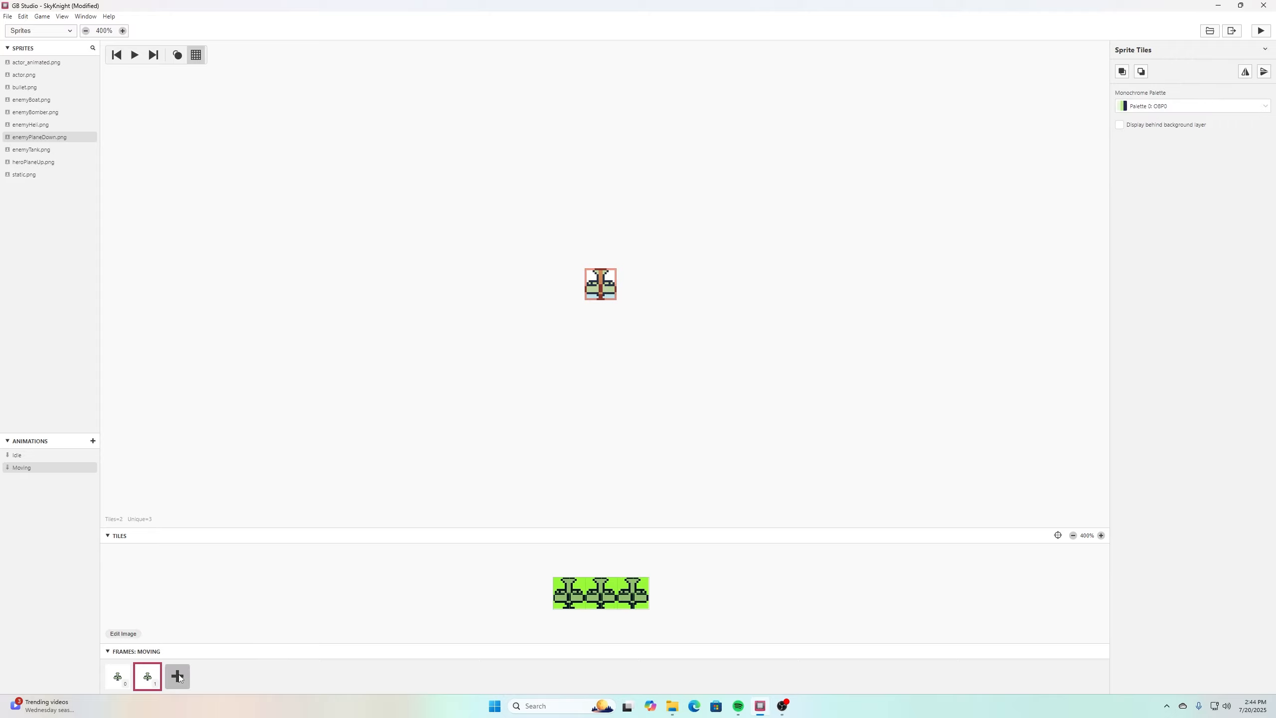
left_click(178, 673)
left_click(633, 592)
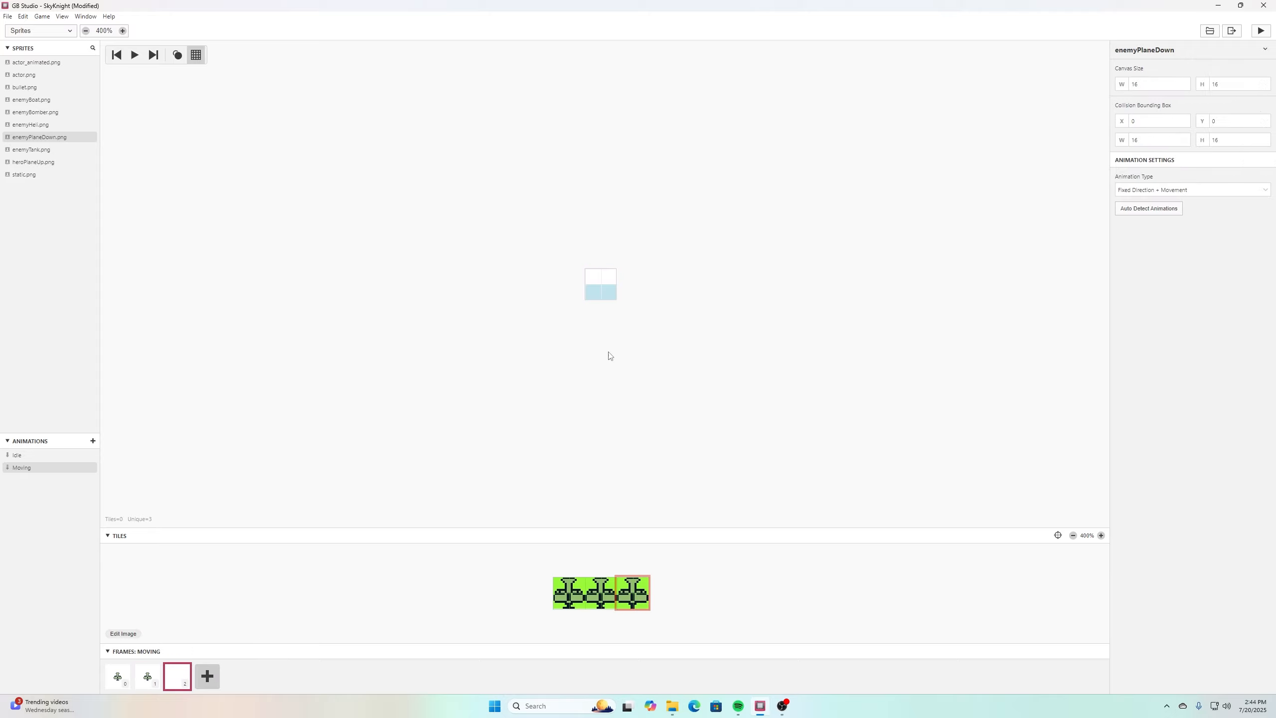
left_click(601, 285)
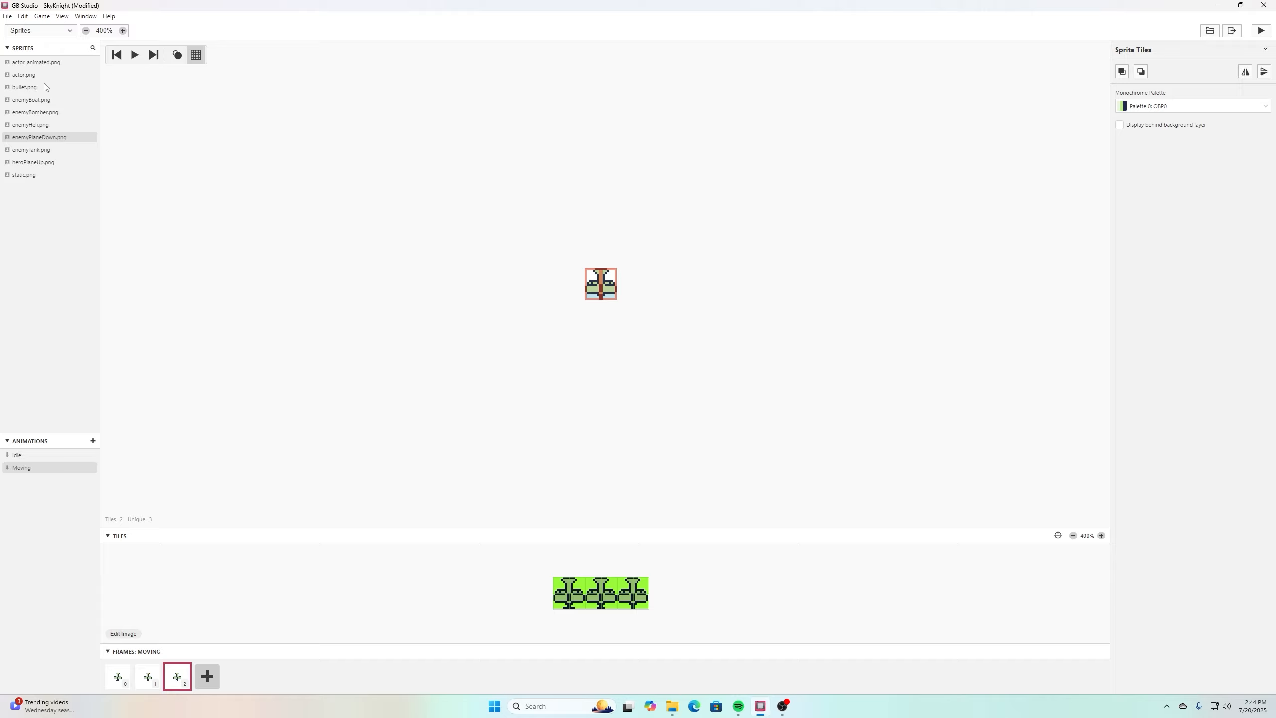
Set the enemyBomber sprite's animation type to Four Directions + Movement.
left_click(43, 111)
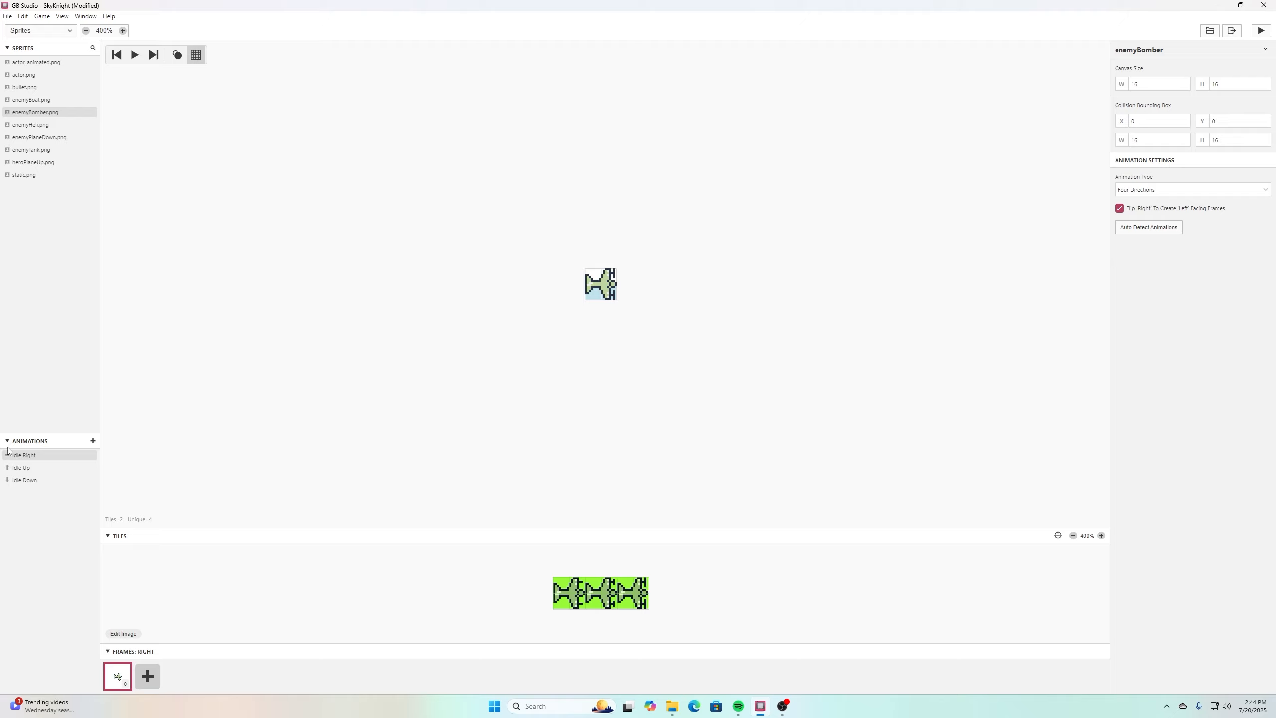
left_click(29, 472)
left_click(26, 481)
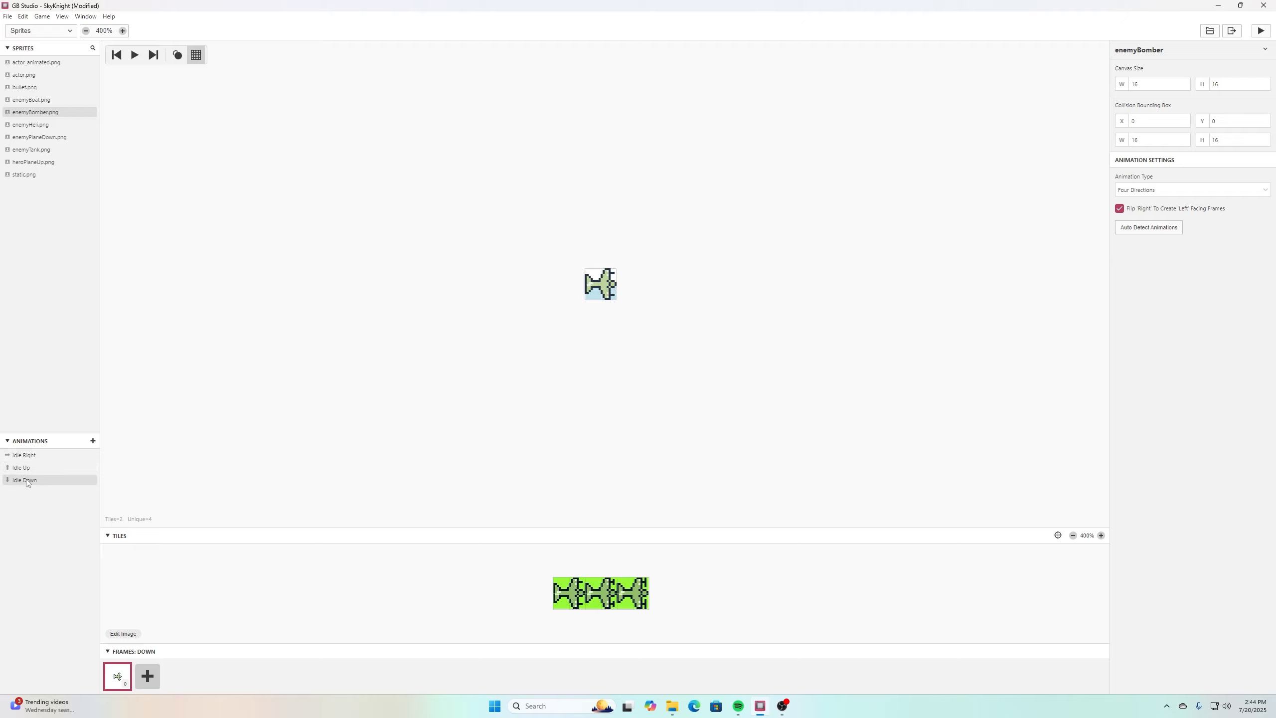
left_click(1138, 195)
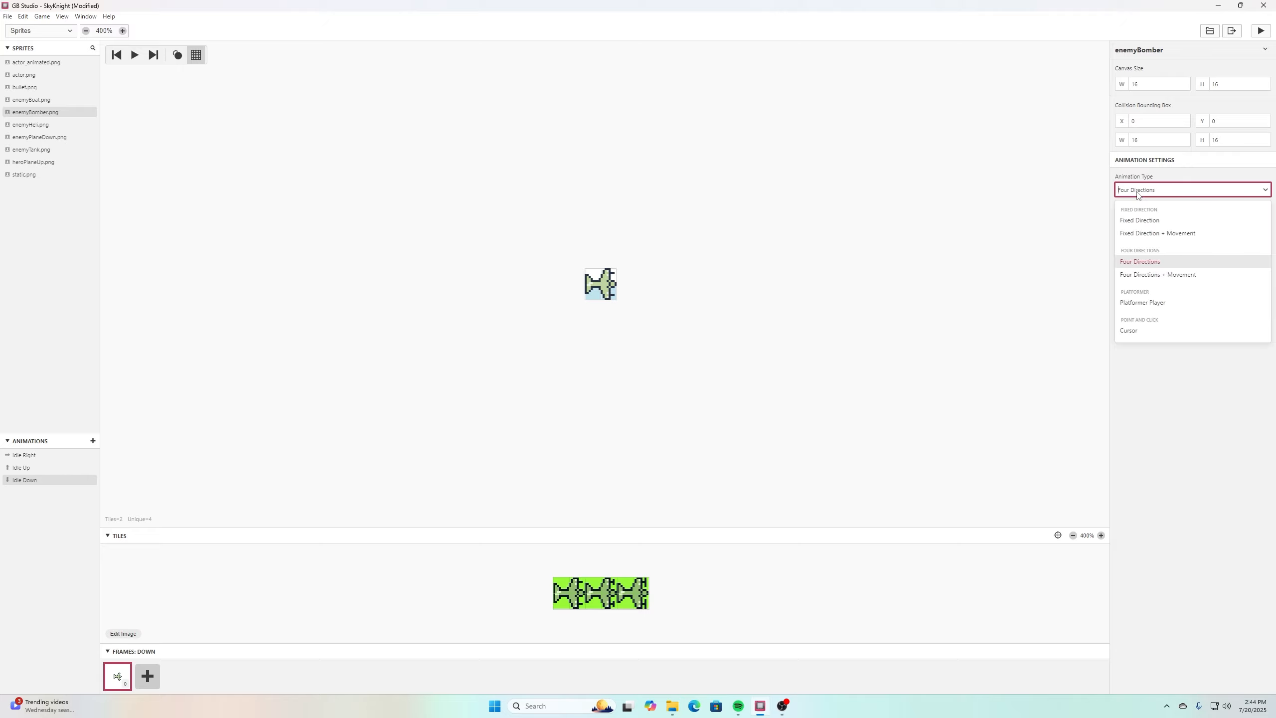
left_click(1145, 276)
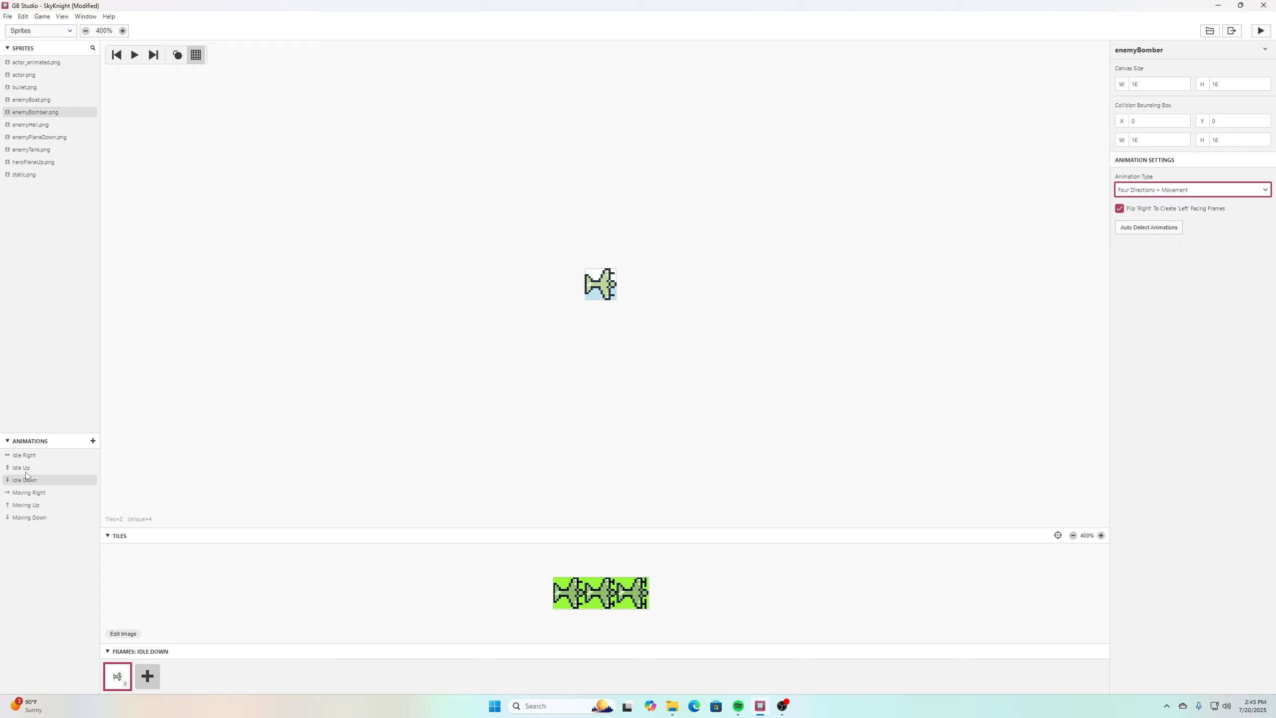
Build enemyBomber's Moving Right animation with three frames, placing the first, second and third bomber tiles in order.
left_click(33, 457)
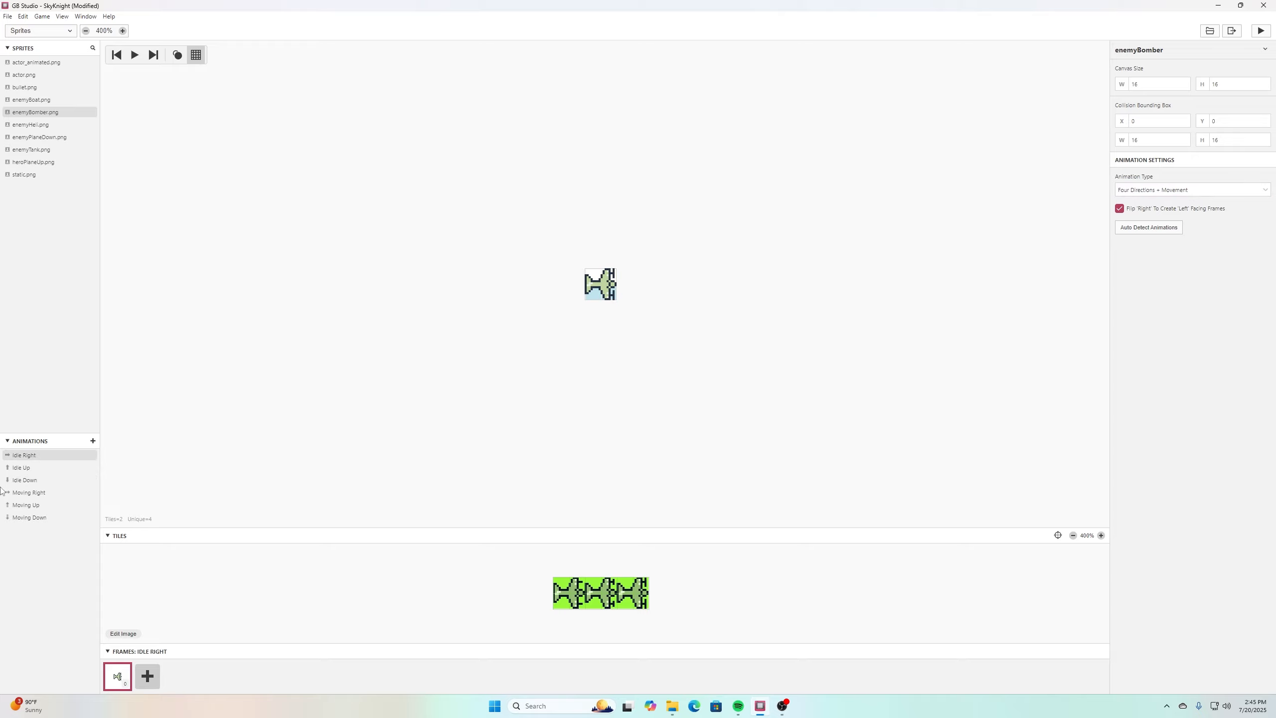
left_click(48, 492)
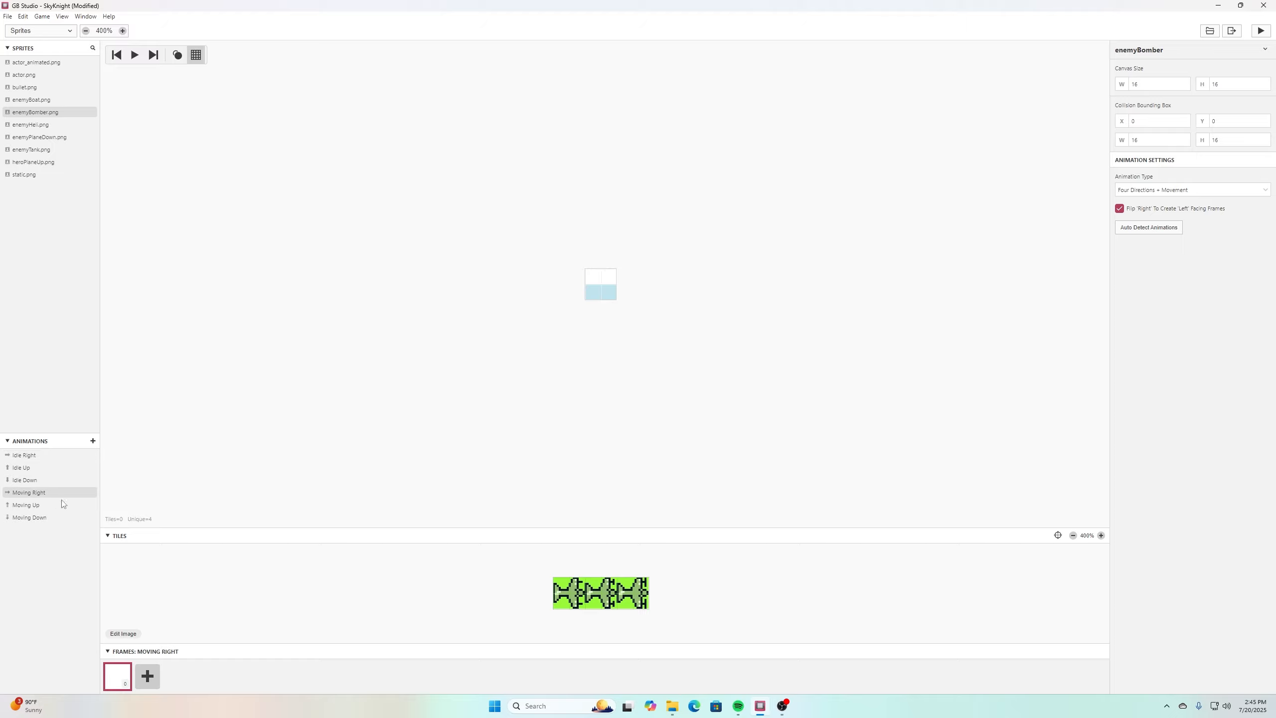
left_click(569, 603)
left_click(604, 287)
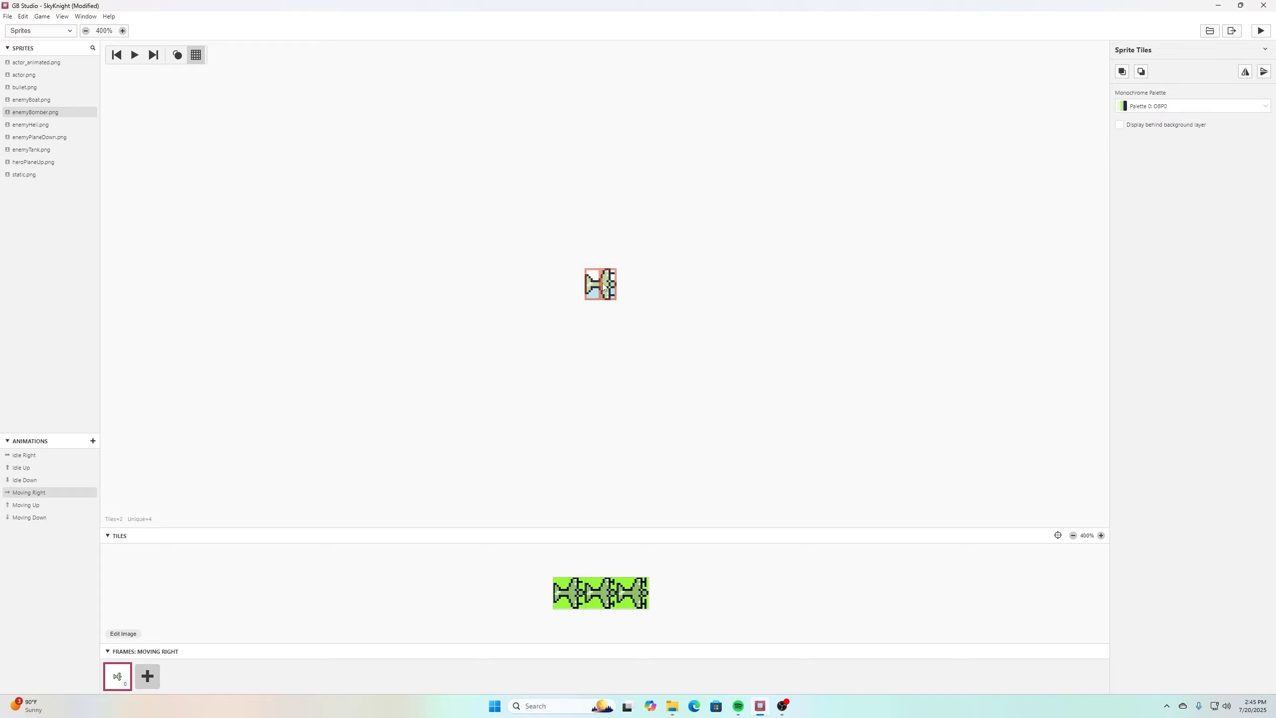
left_click(147, 676)
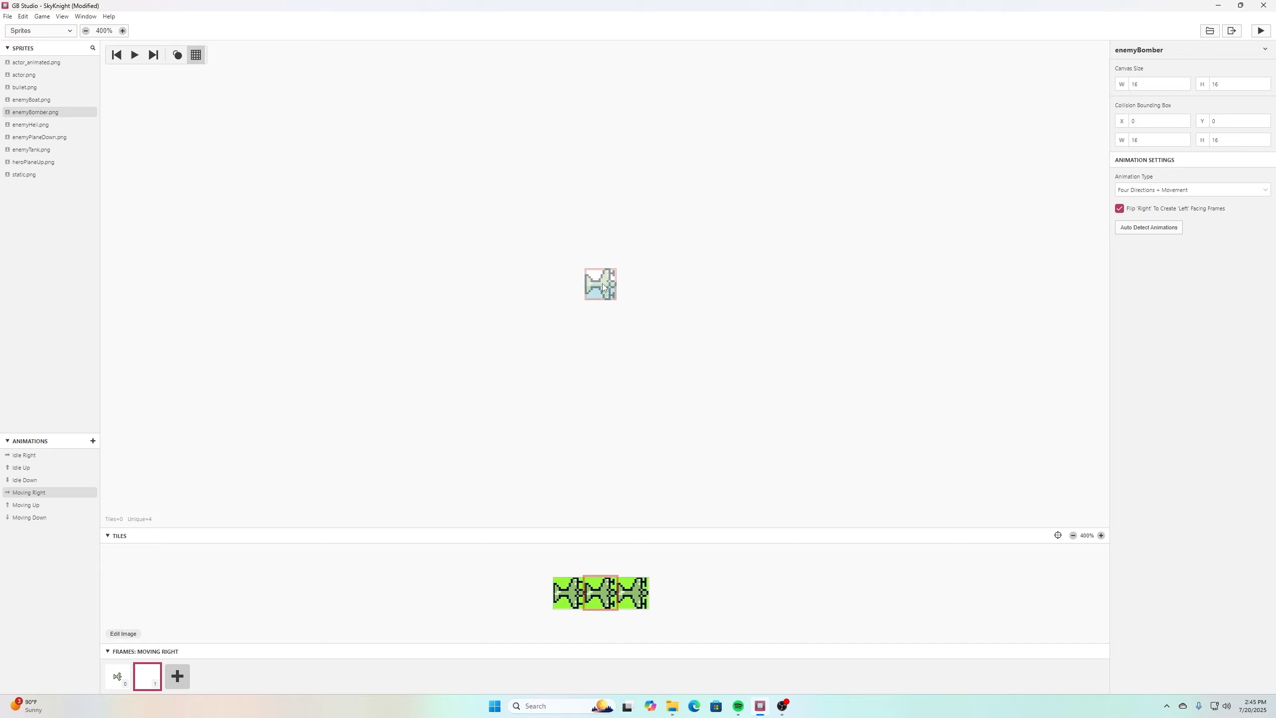
left_click(603, 285)
left_click(177, 675)
left_click_drag(640, 593, 625, 596)
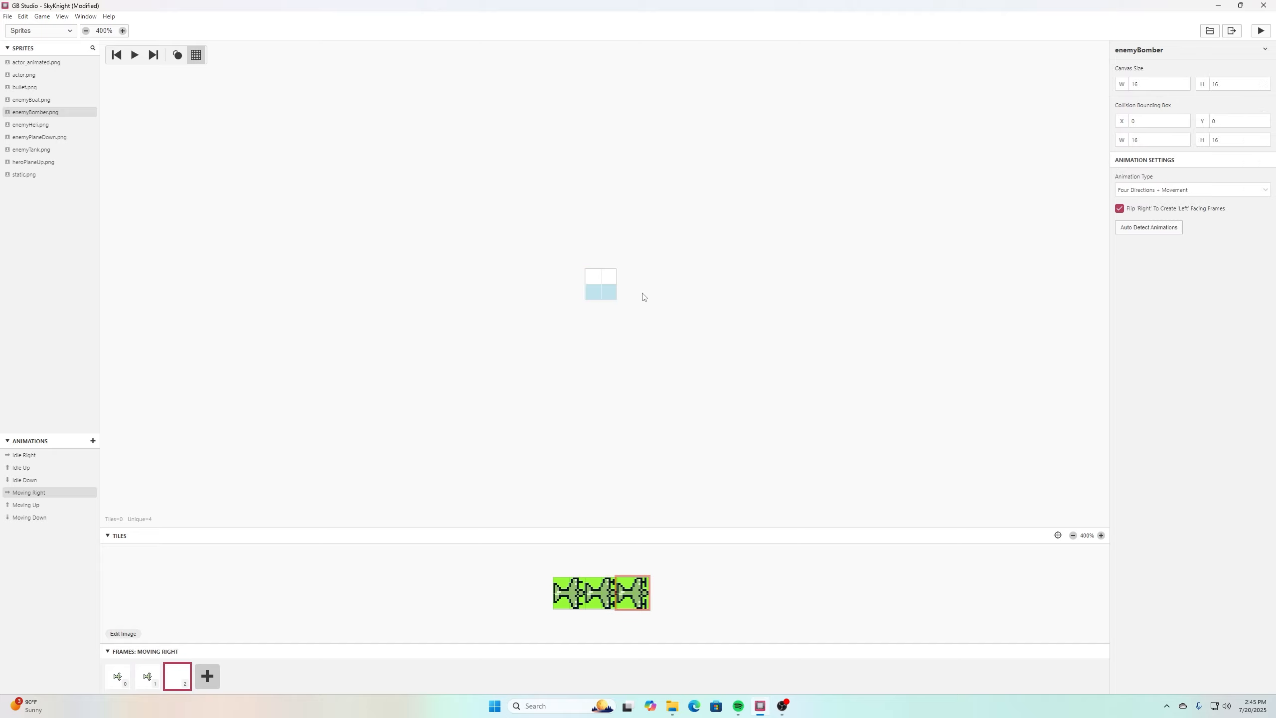
left_click(608, 289)
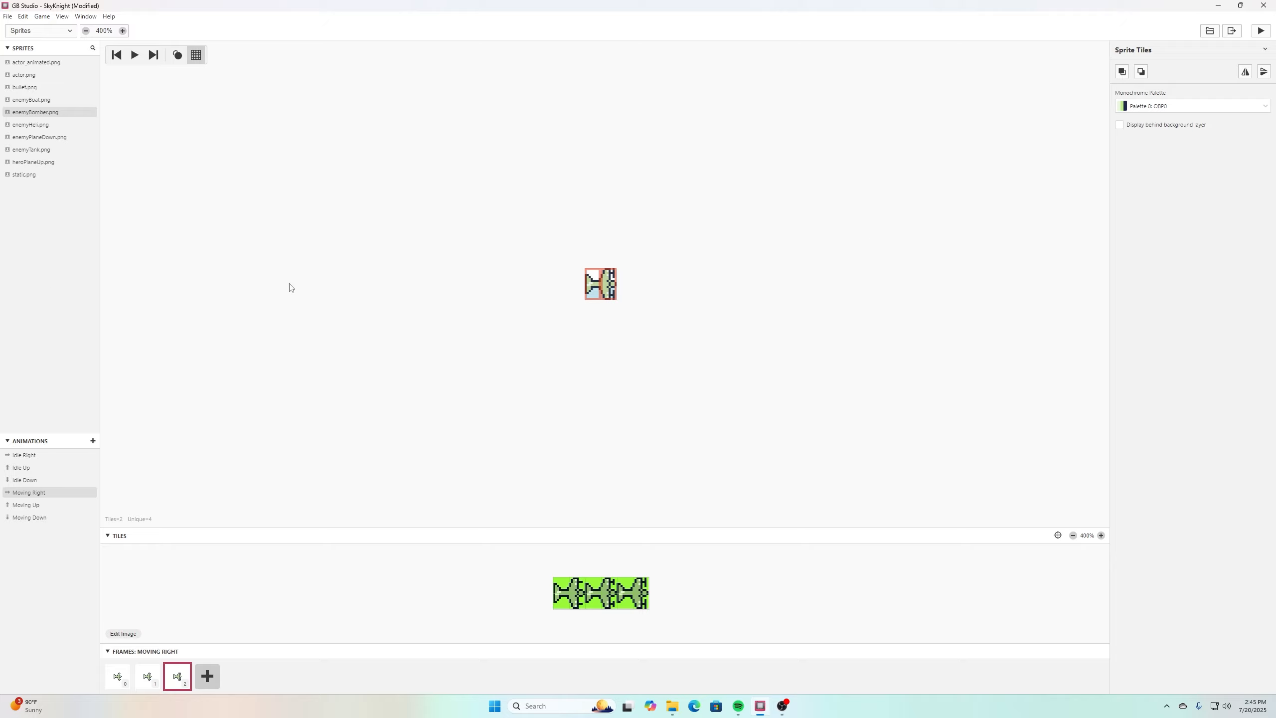
Set the enemyHeli sprite's animation type to Four Directions + Movement.
left_click(31, 124)
left_click(1119, 190)
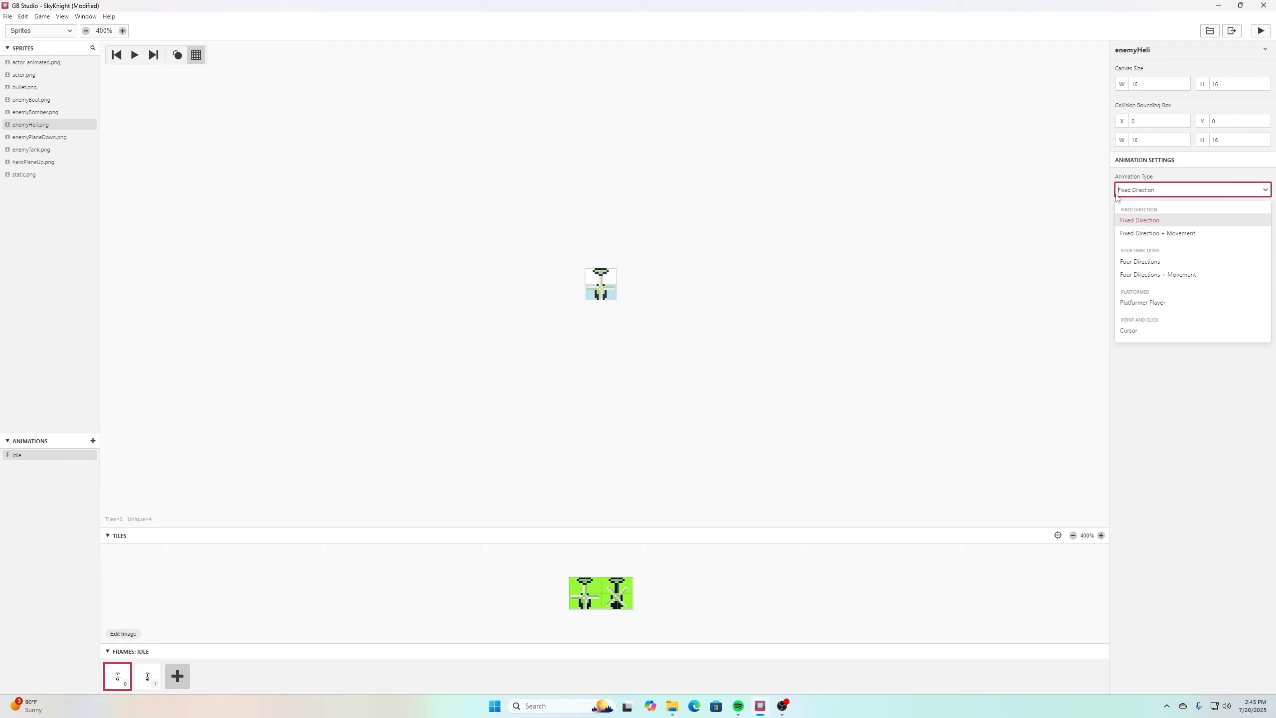
left_click(1158, 276)
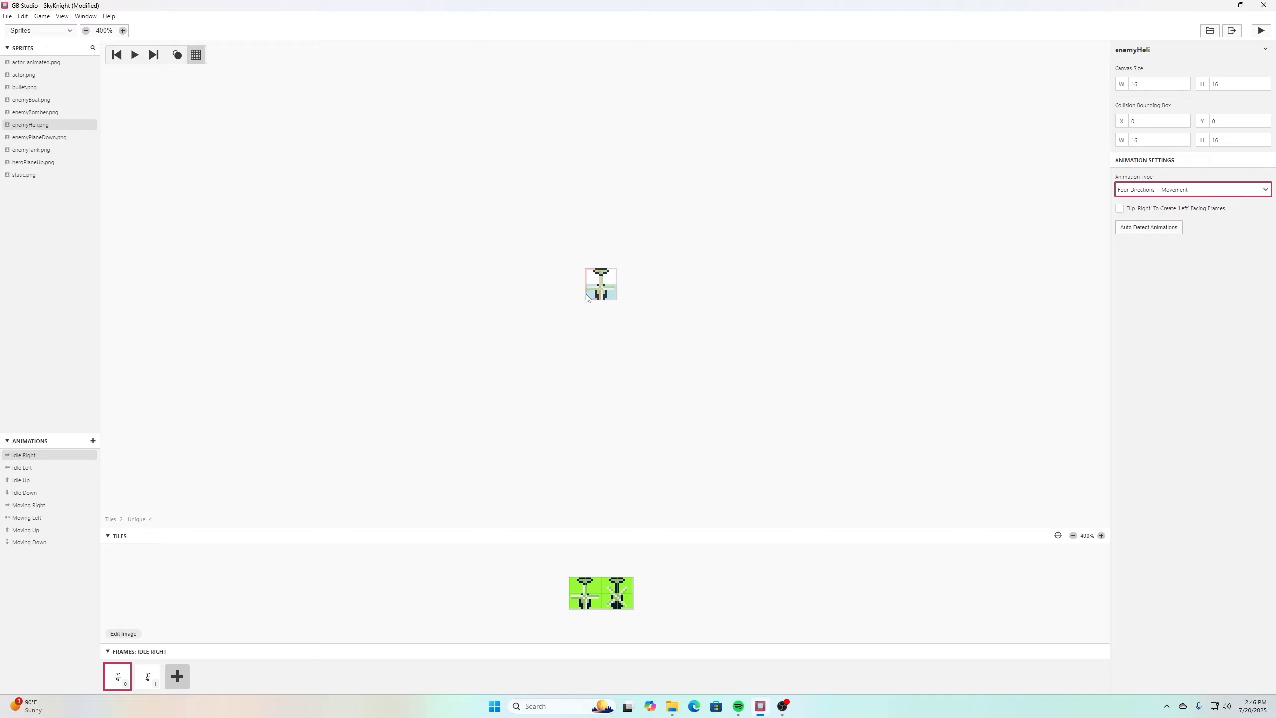
Build enemyHeli's Moving Right animation with two frames, placing the first and second helicopter tiles in order.
left_click(26, 469)
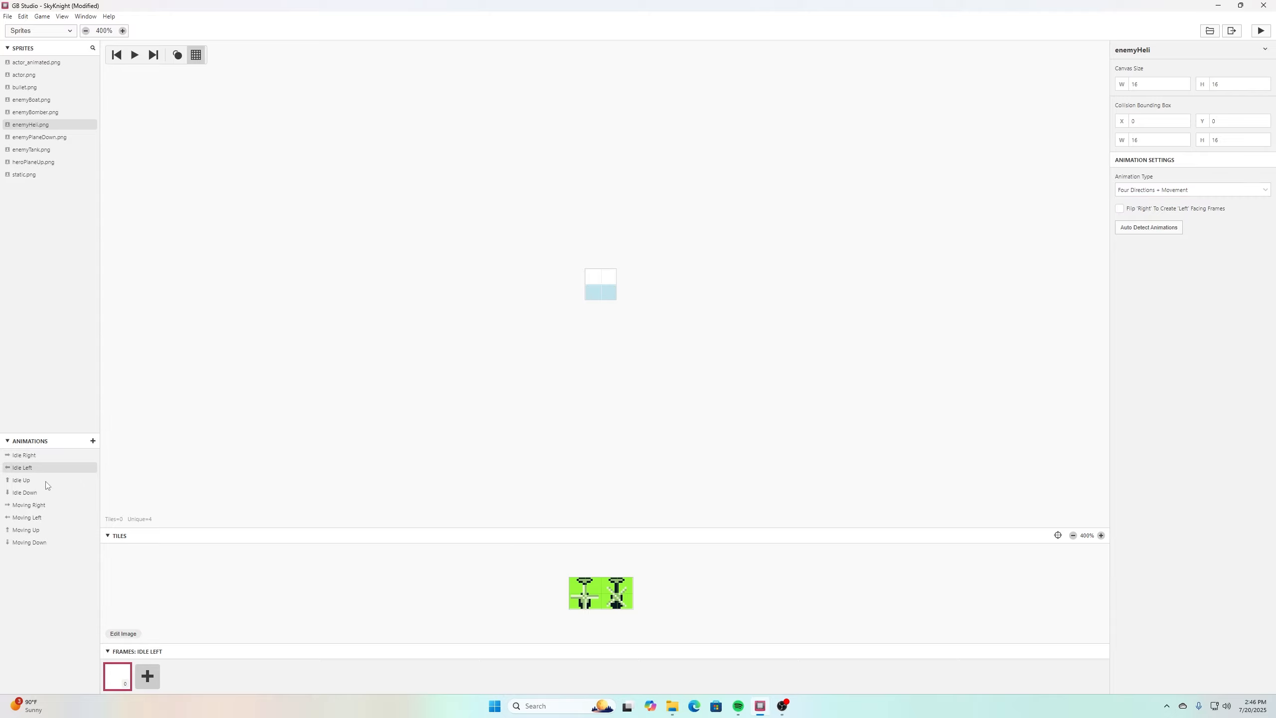
left_click(40, 506)
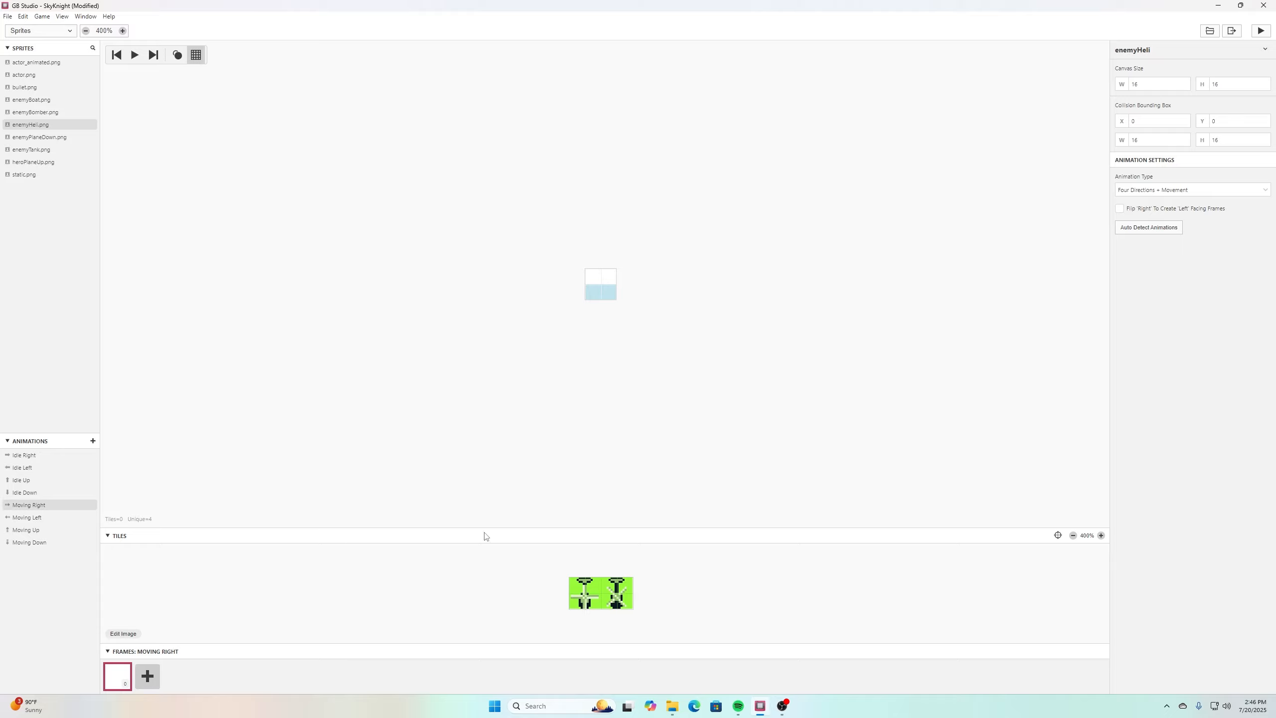
left_click_drag(580, 592, 587, 594)
left_click(601, 288)
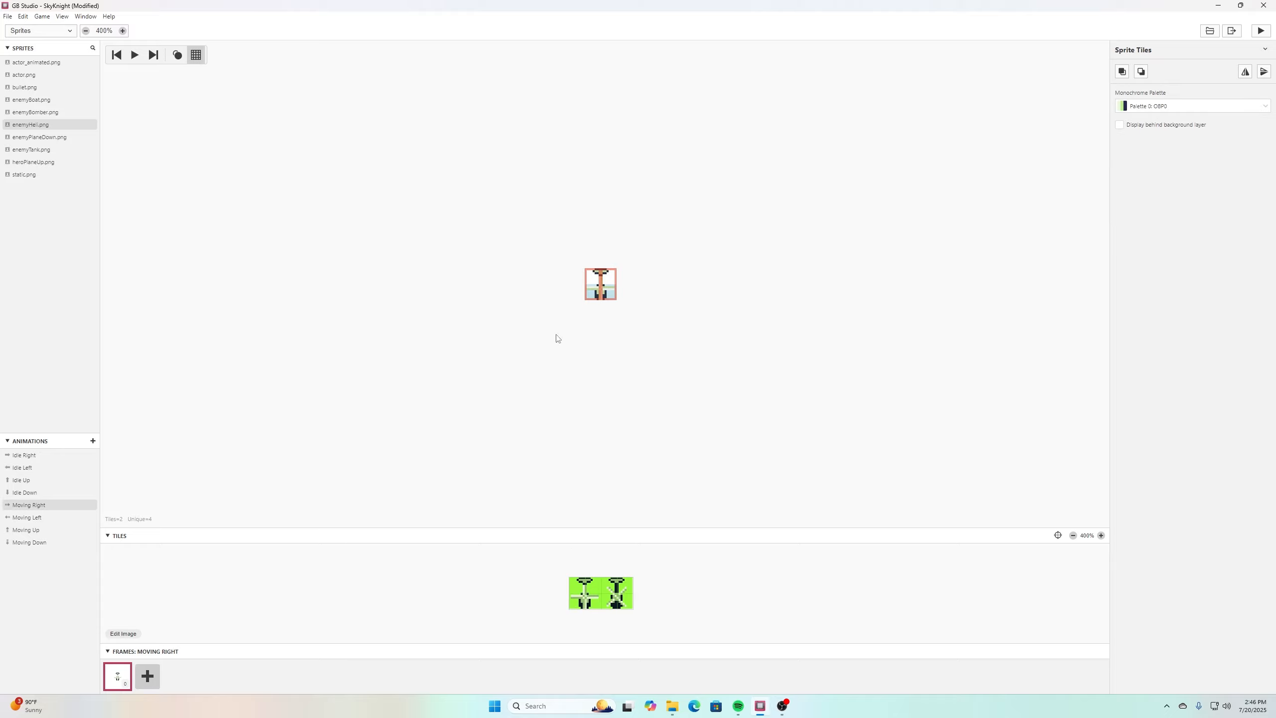
left_click(147, 675)
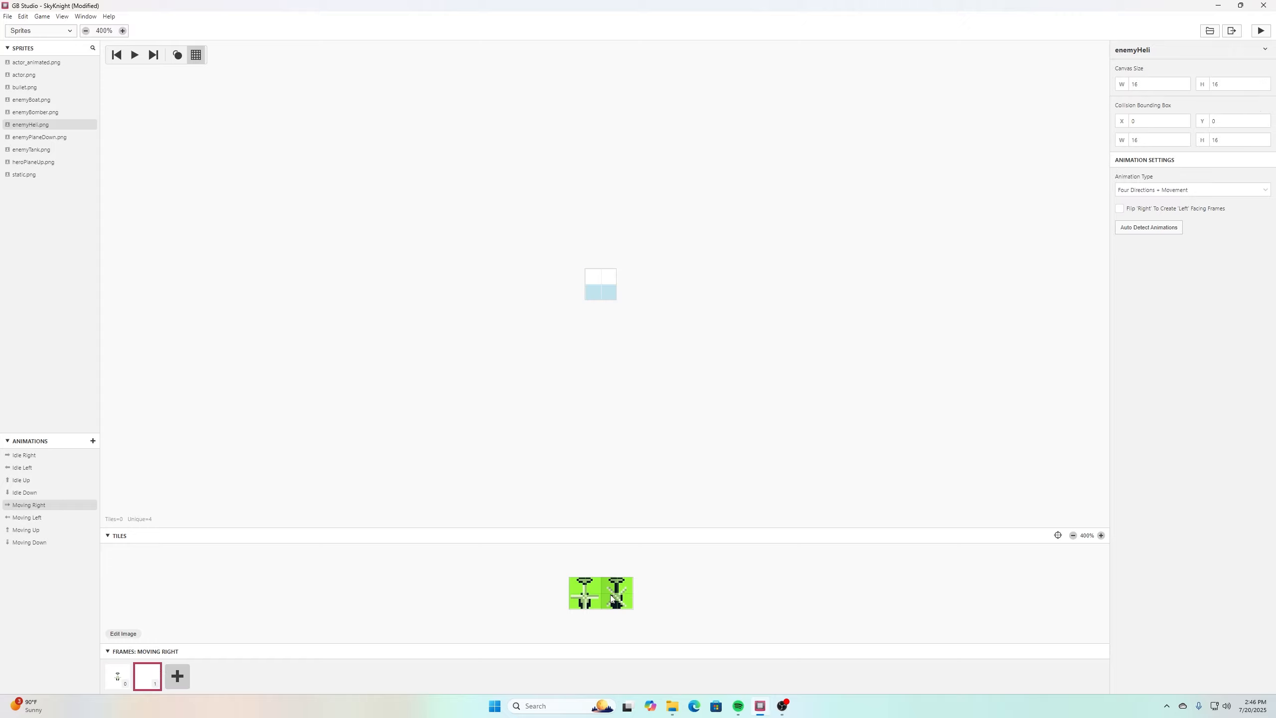
left_click_drag(610, 595, 622, 596)
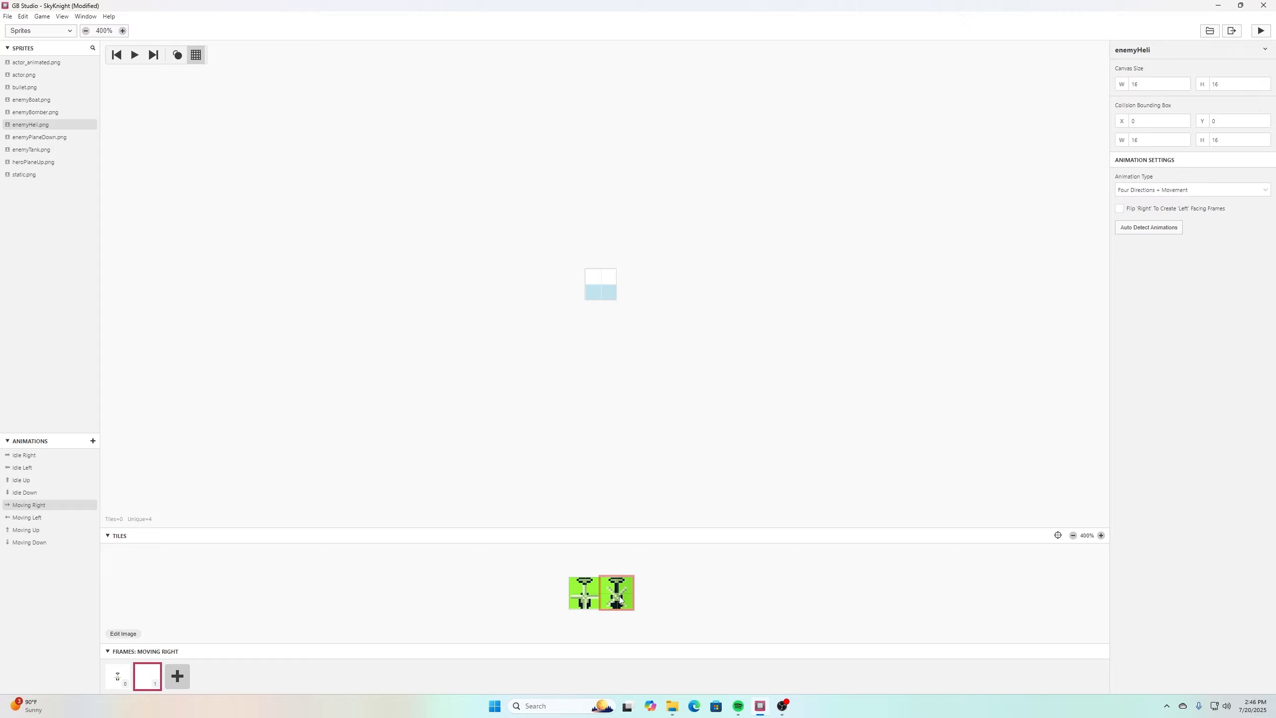
left_click(602, 286)
Build enemyHeli's Moving Left animation with two frames, placing the first and second helicopter tiles in order.
left_click(24, 518)
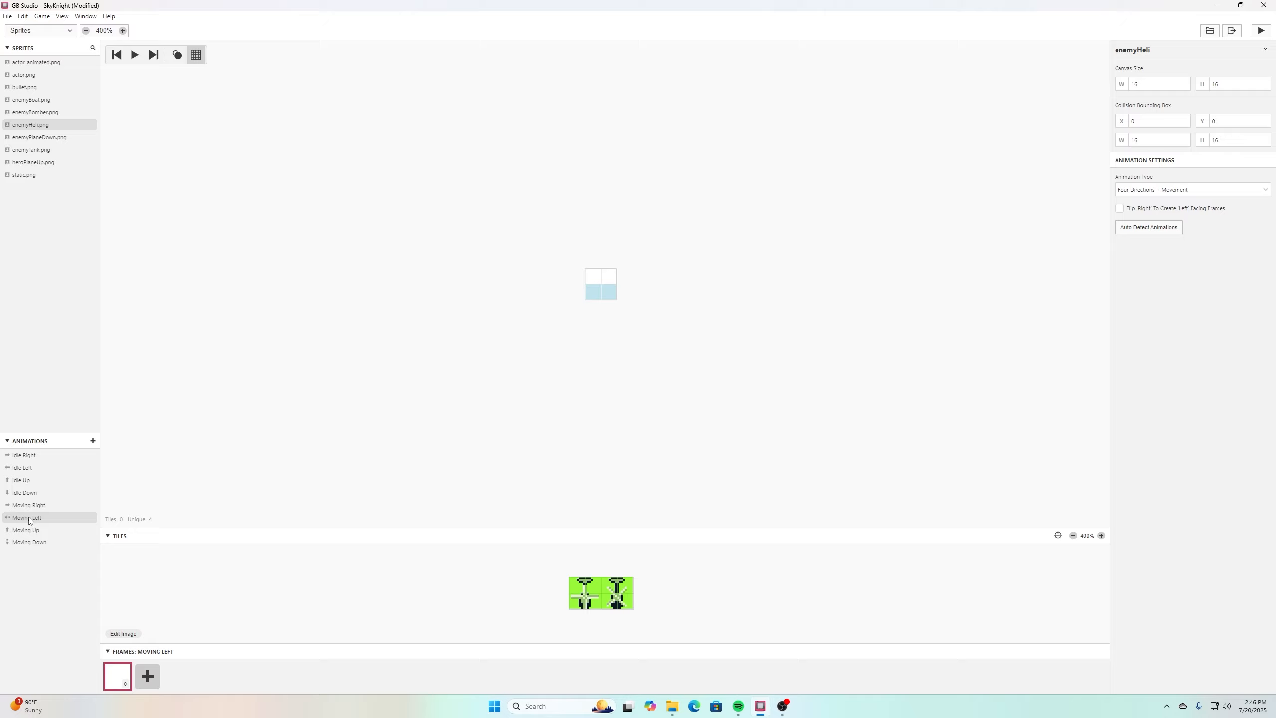
left_click(581, 597)
left_click_drag(581, 597, 599, 598)
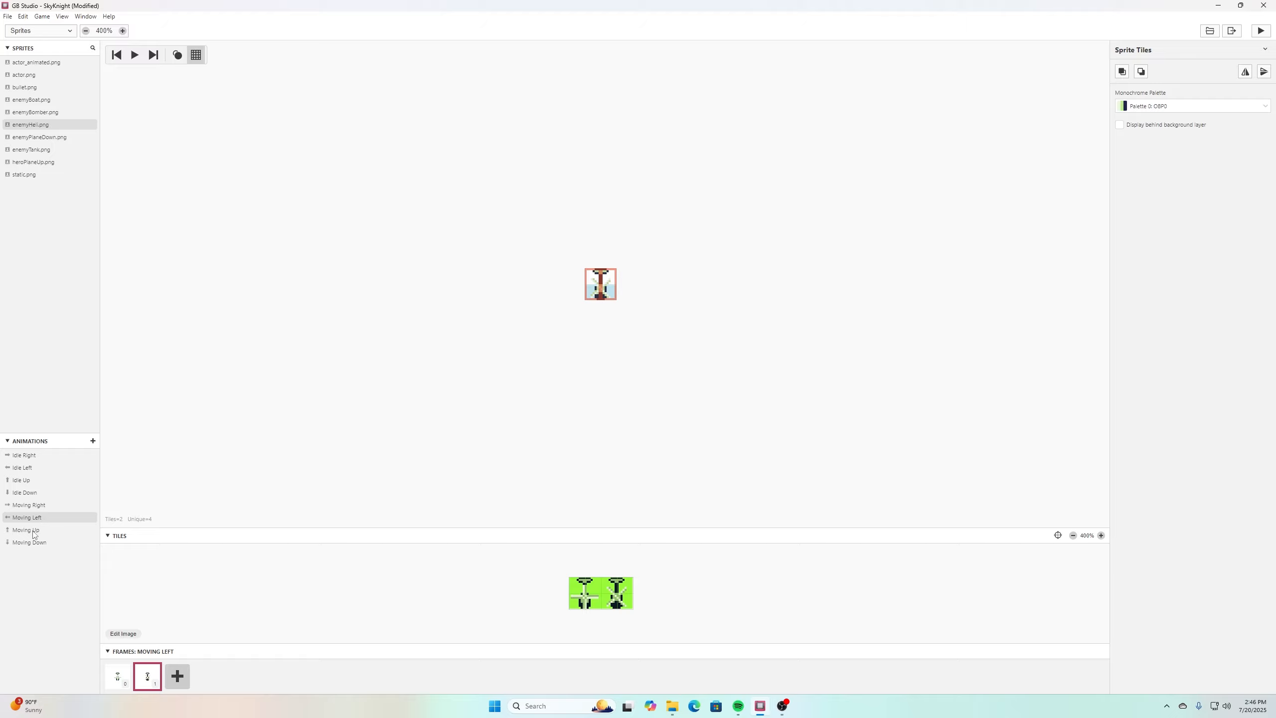
Build enemyHeli's Moving Up animation with two frames, placing the first and second helicopter tiles in order.
left_click(26, 530)
left_click(578, 598)
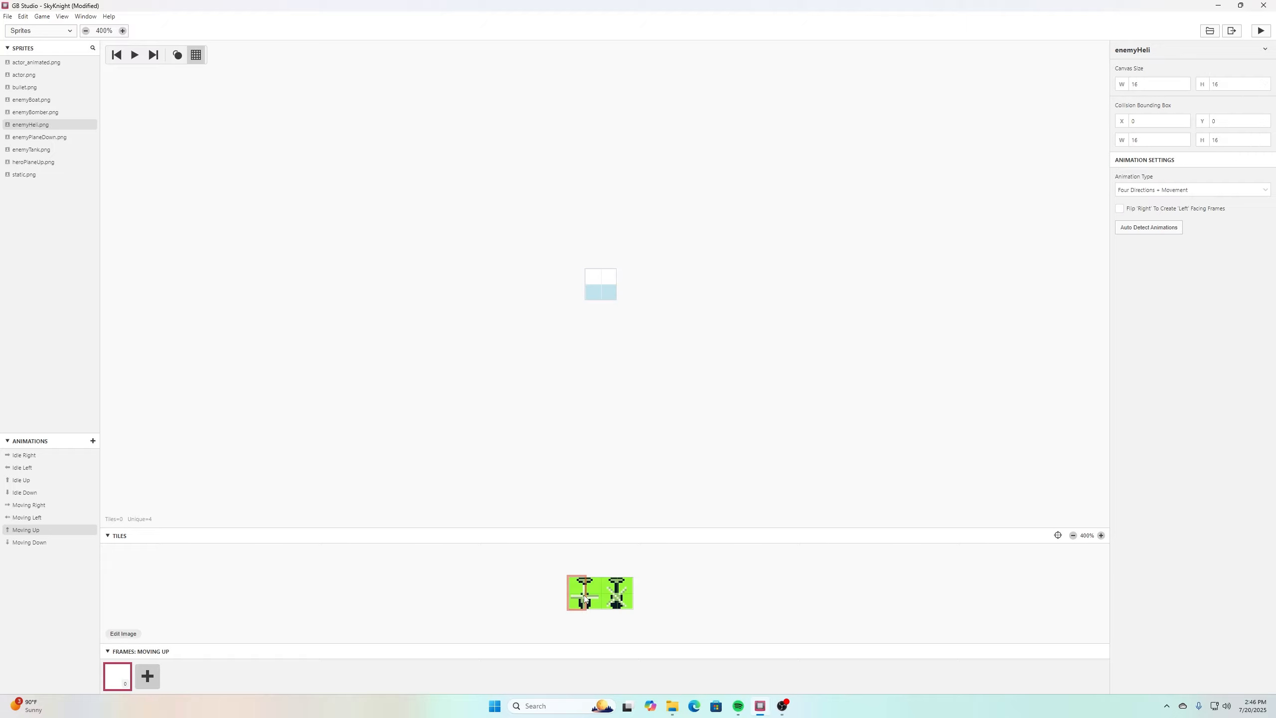
left_click(603, 283)
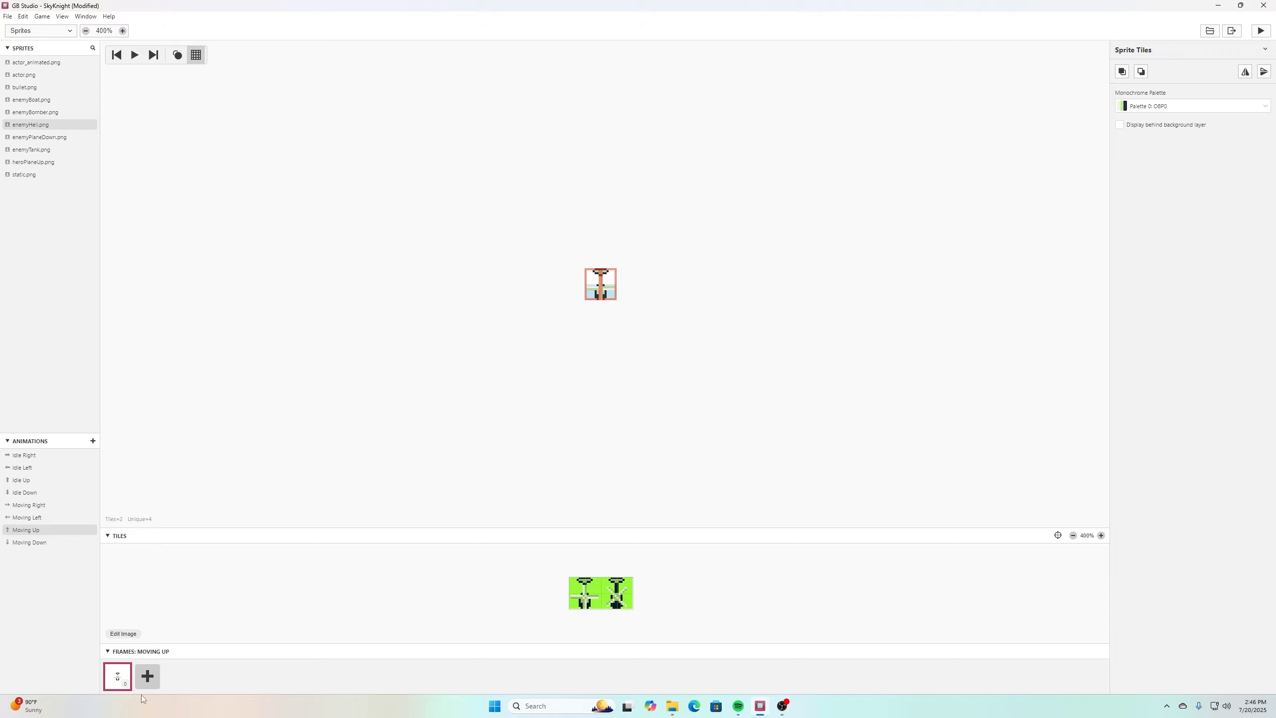
left_click(150, 674)
left_click(617, 593)
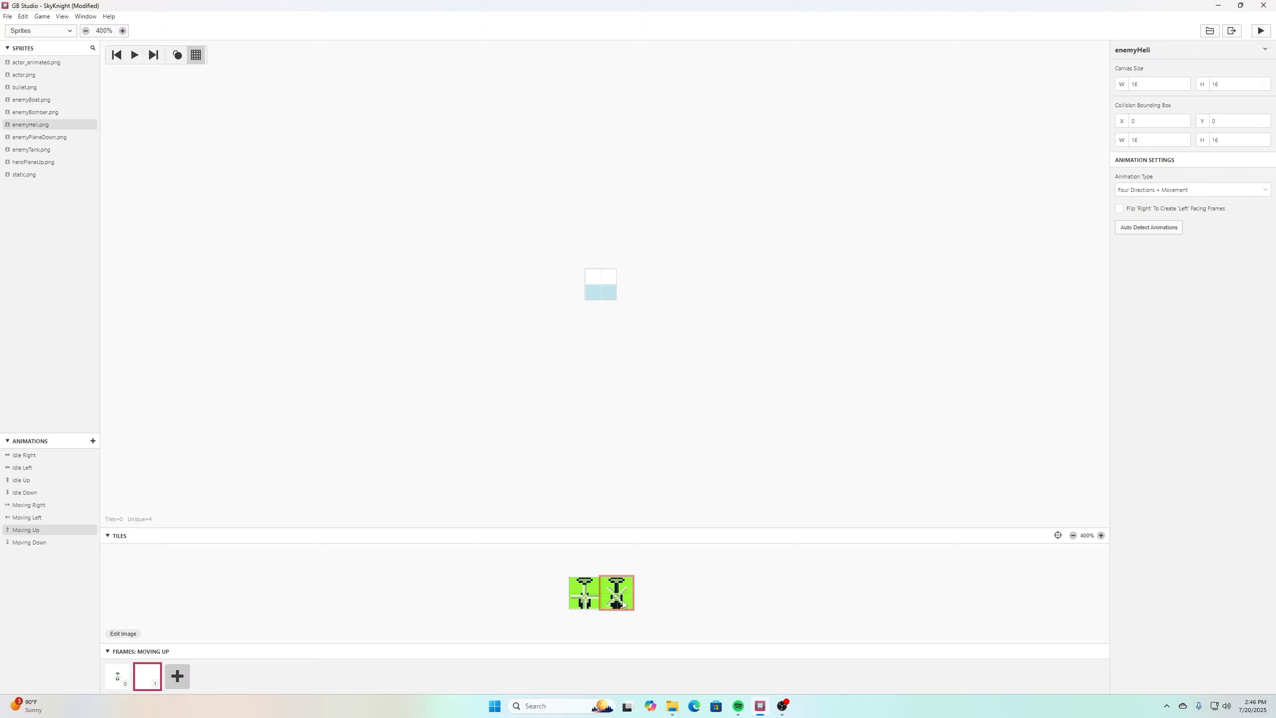
left_click(602, 284)
Build enemyHeli's Moving Down animation with two frames, placing the first and second helicopter tiles in order.
left_click(23, 542)
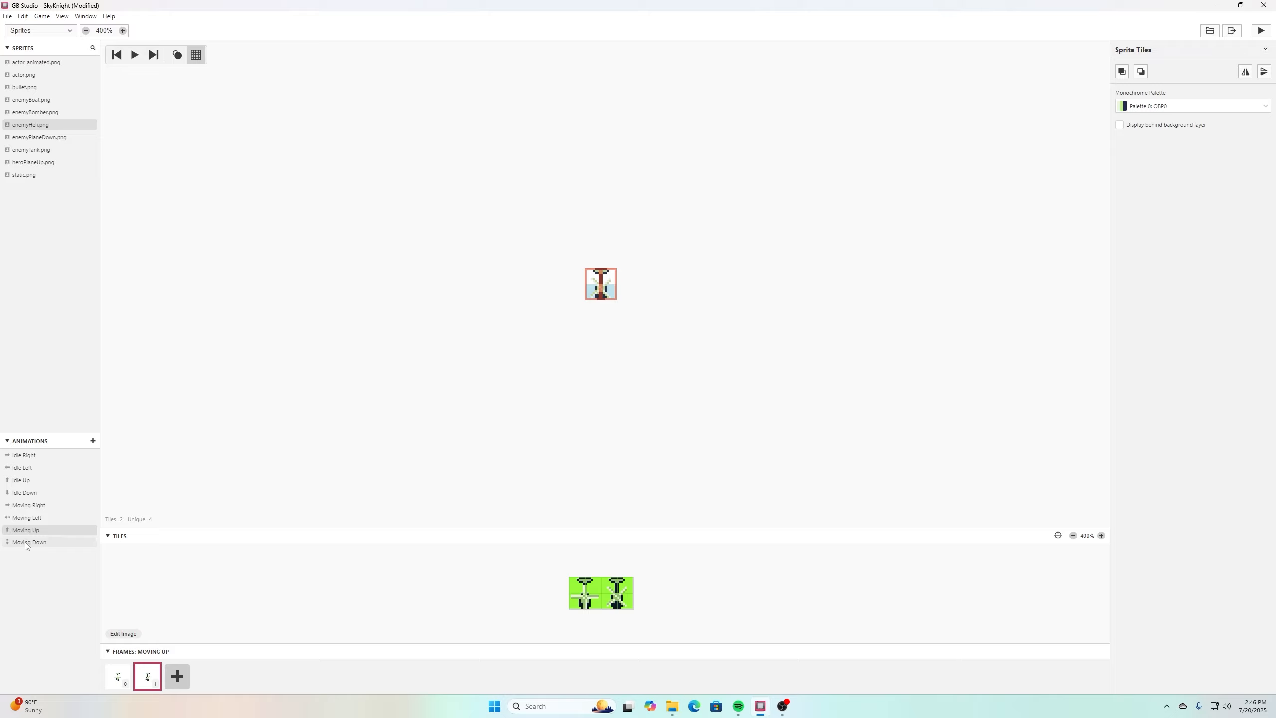
left_click(585, 597)
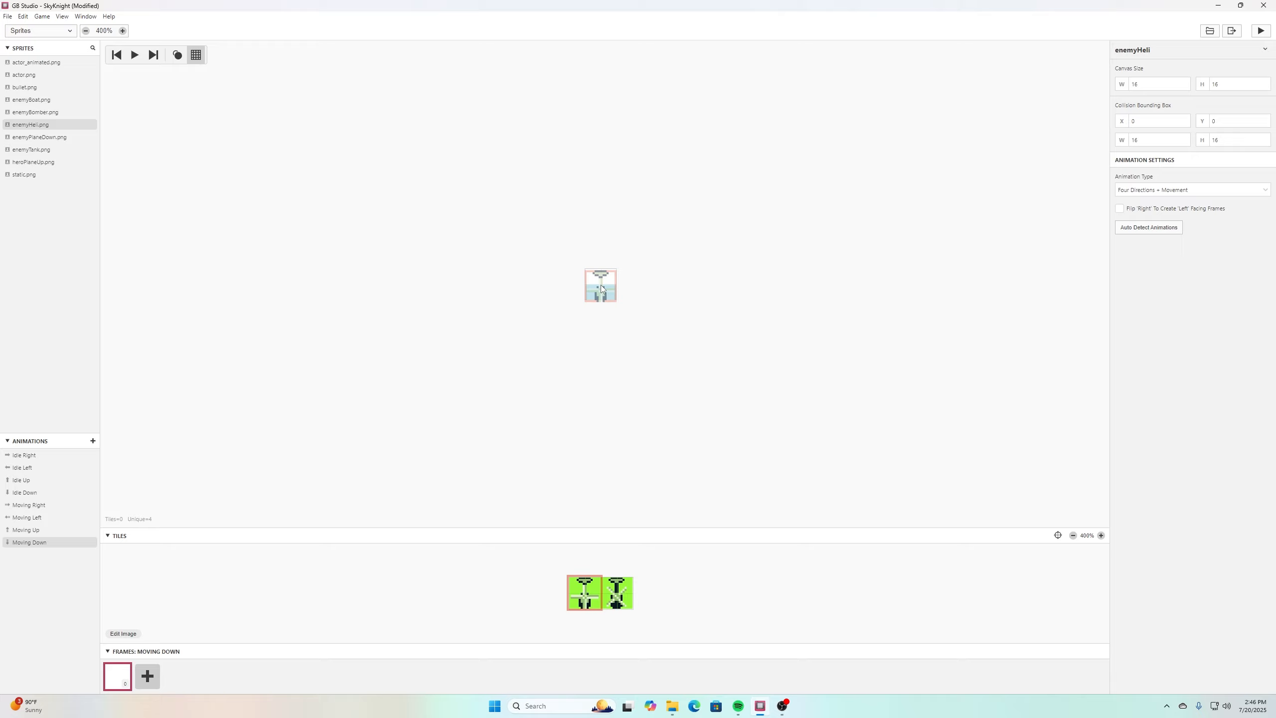
left_click(601, 287)
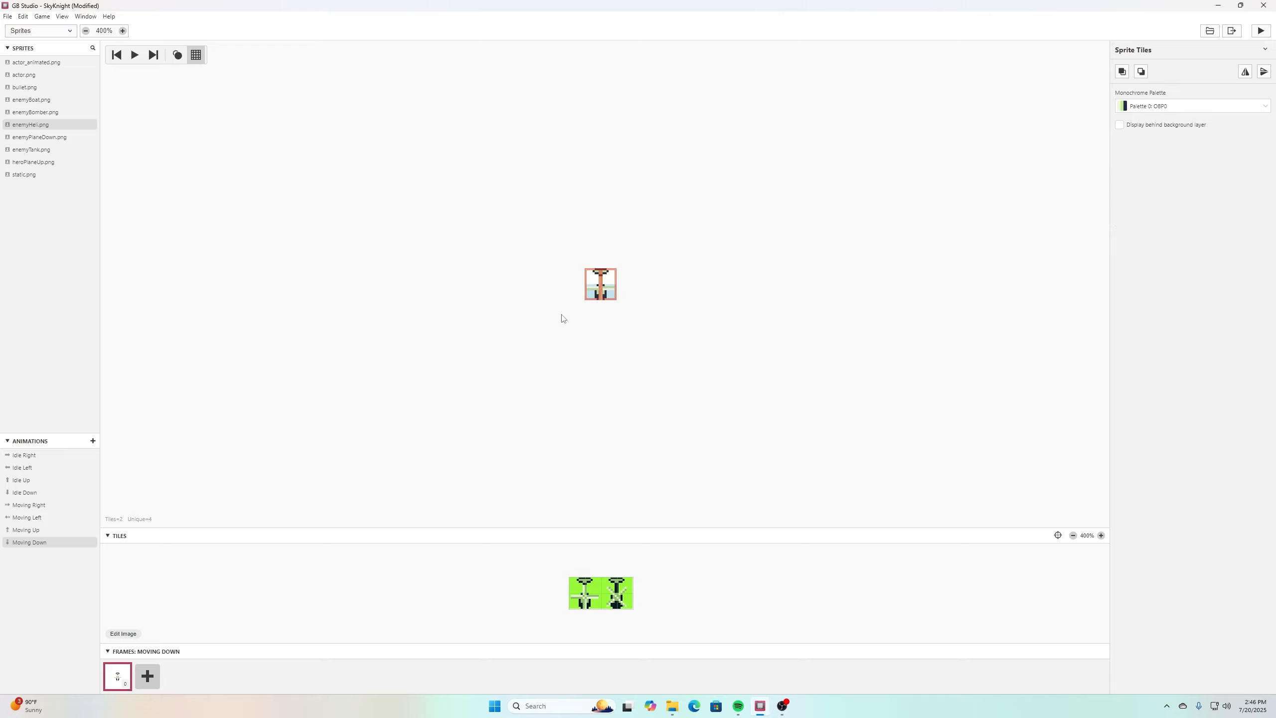
left_click(147, 676)
left_click(613, 603)
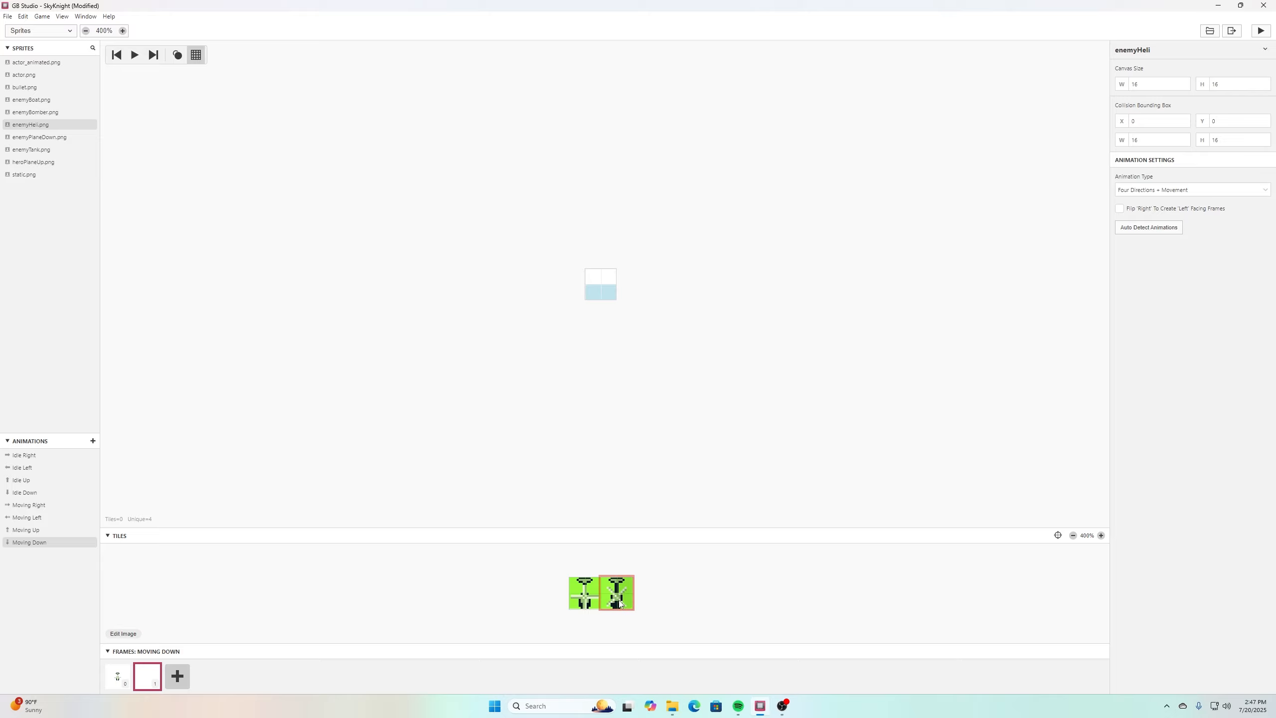
left_click(602, 286)
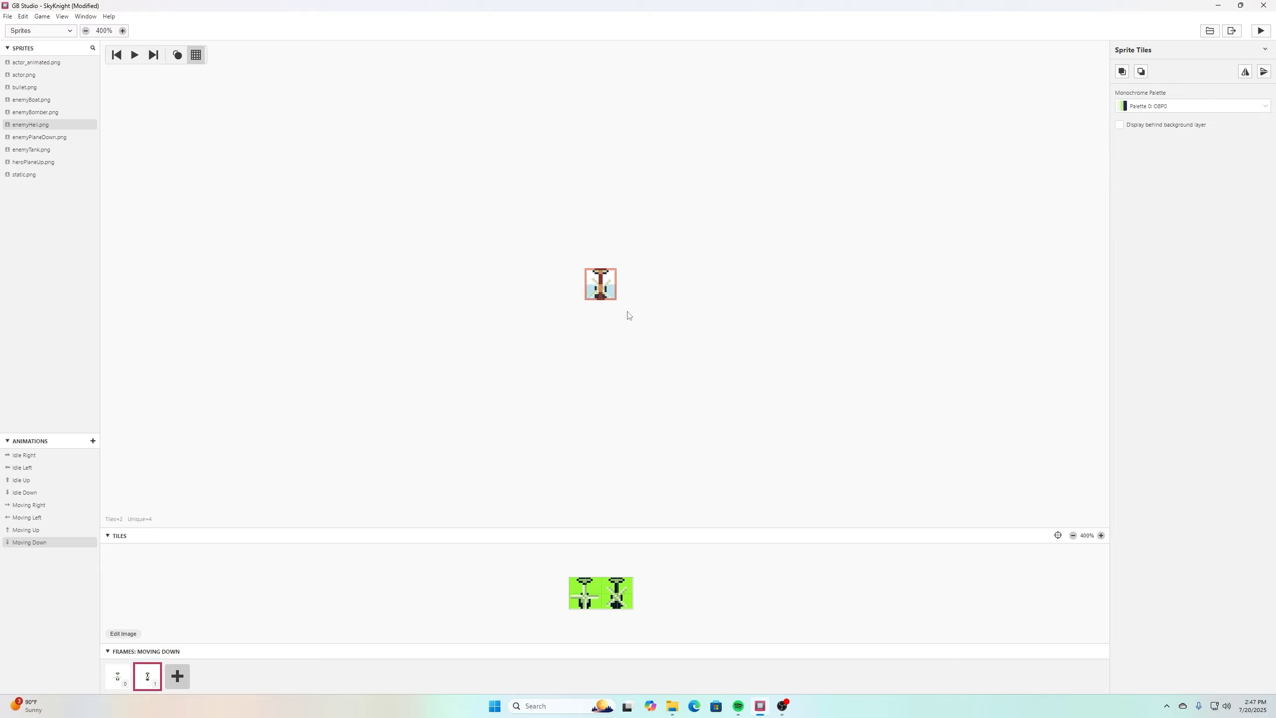
Save the project and switch to the Game World view.
left_click(7, 16)
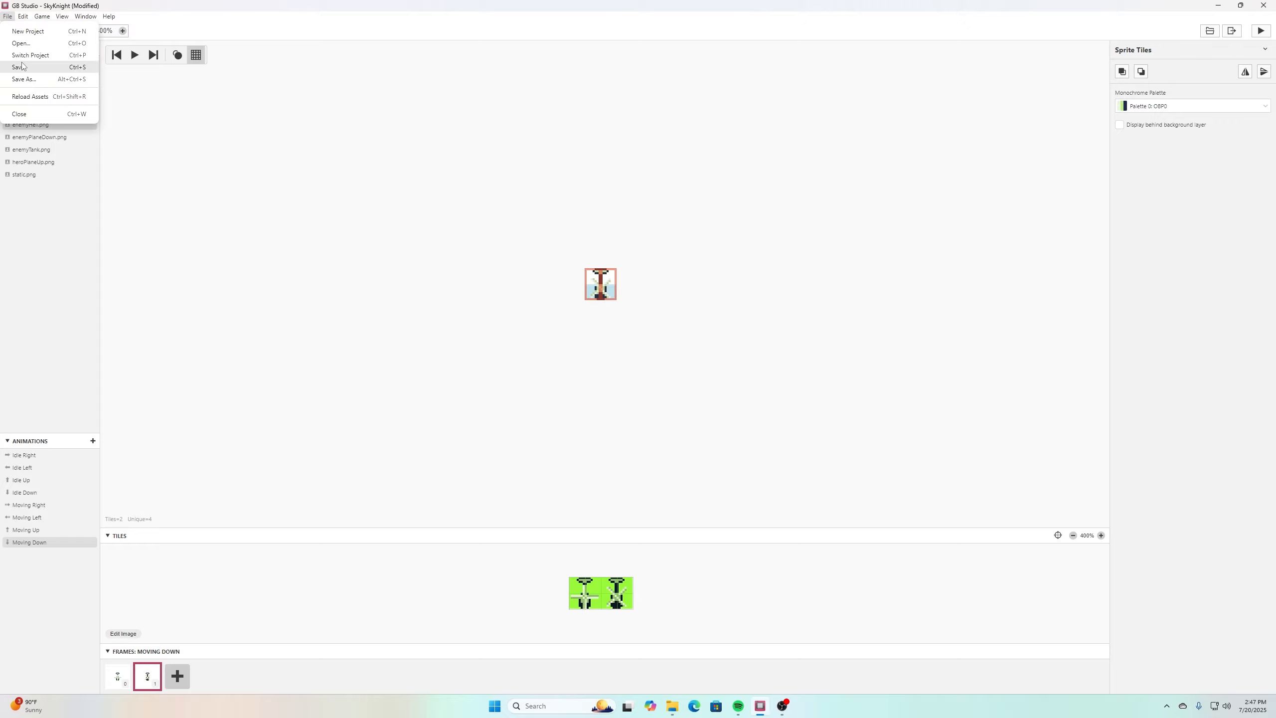
left_click(20, 67)
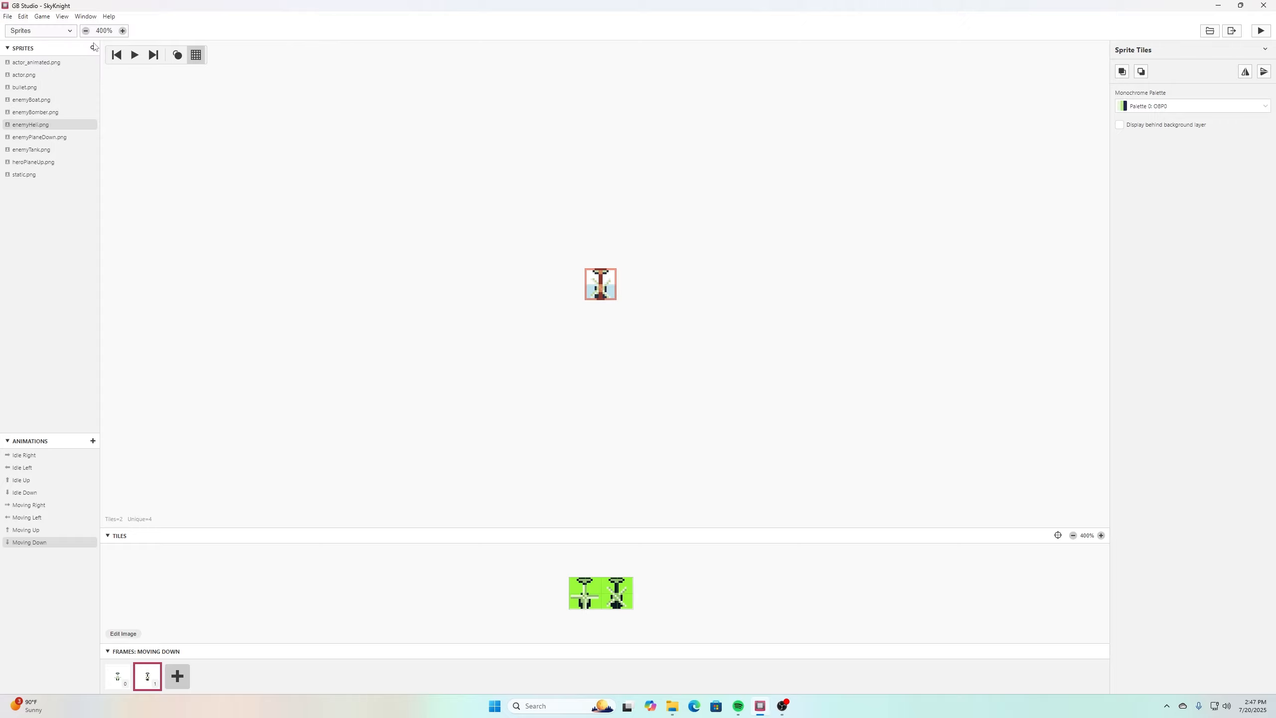
left_click(48, 32)
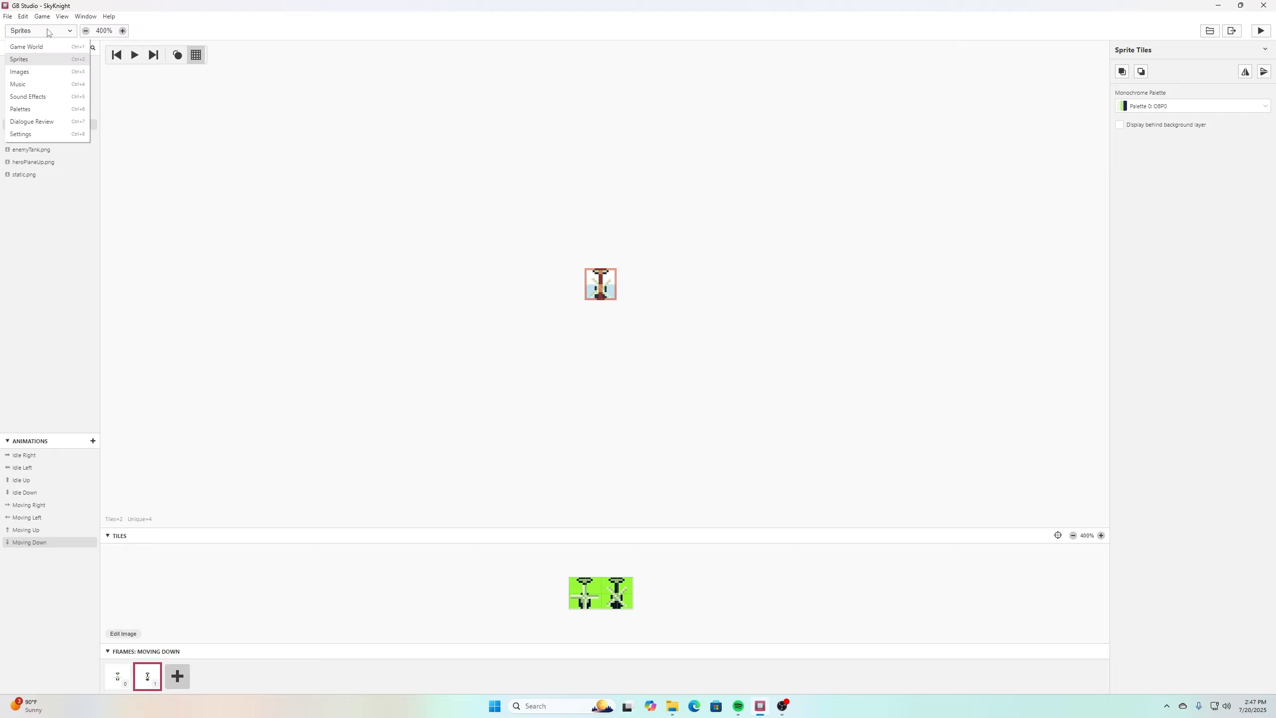
left_click(44, 47)
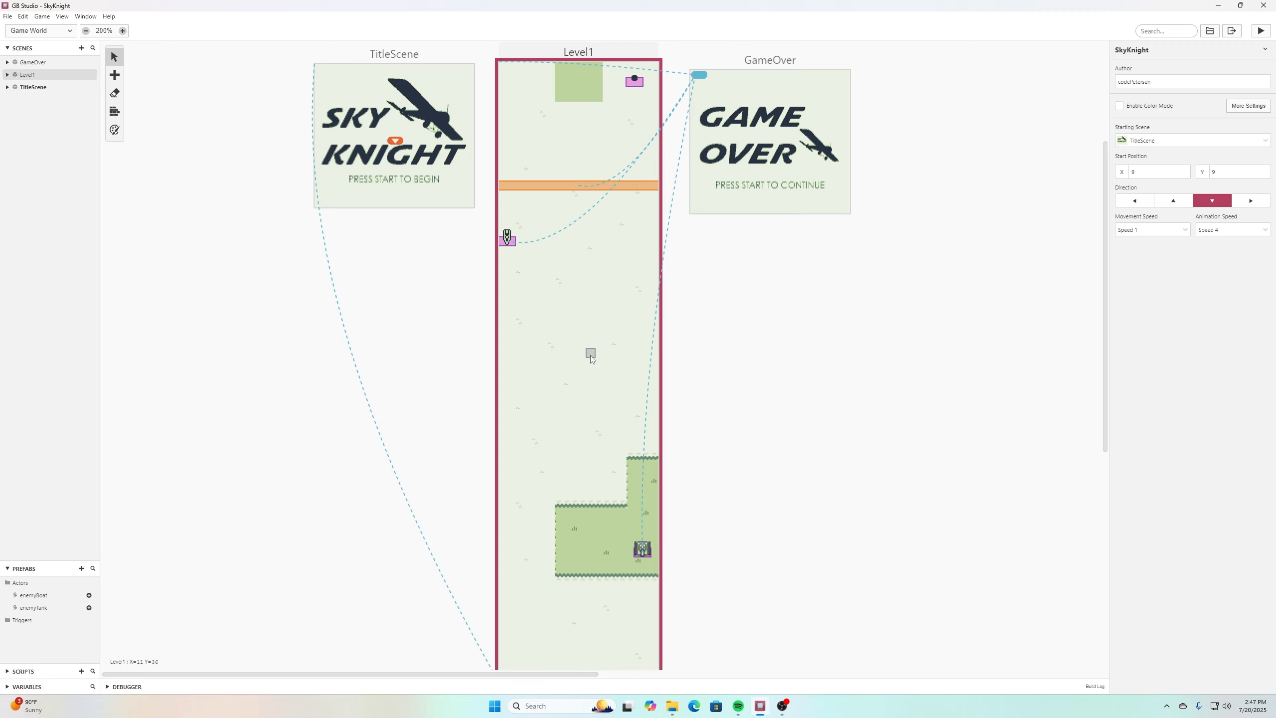
Create a new actor prefab and name it enemyPlane.
scroll(592, 353, "down", 3)
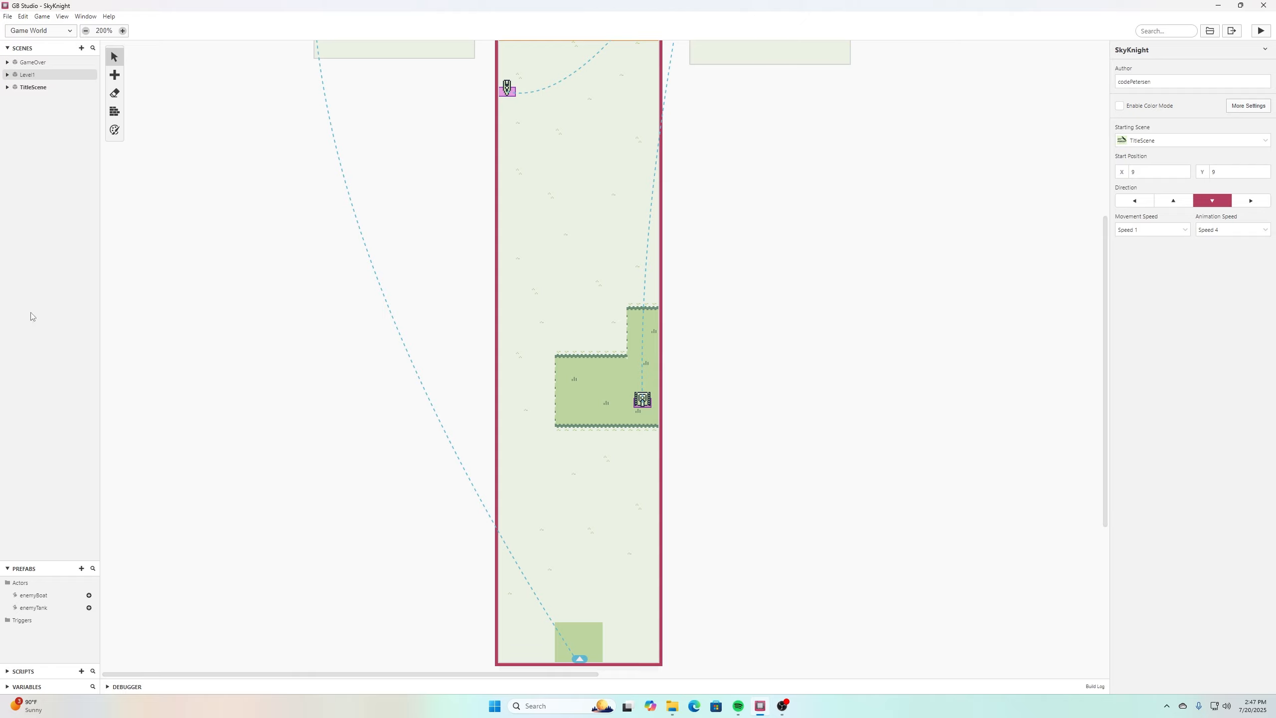
left_click(82, 569)
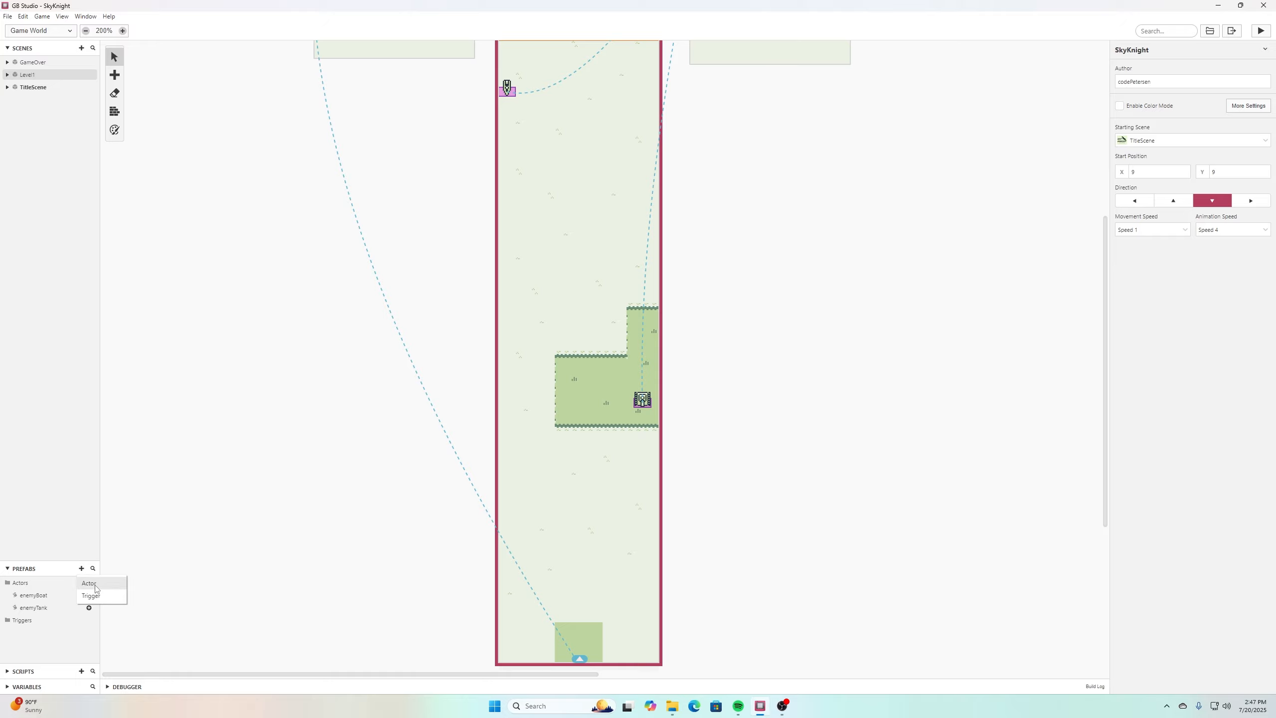
left_click(89, 583)
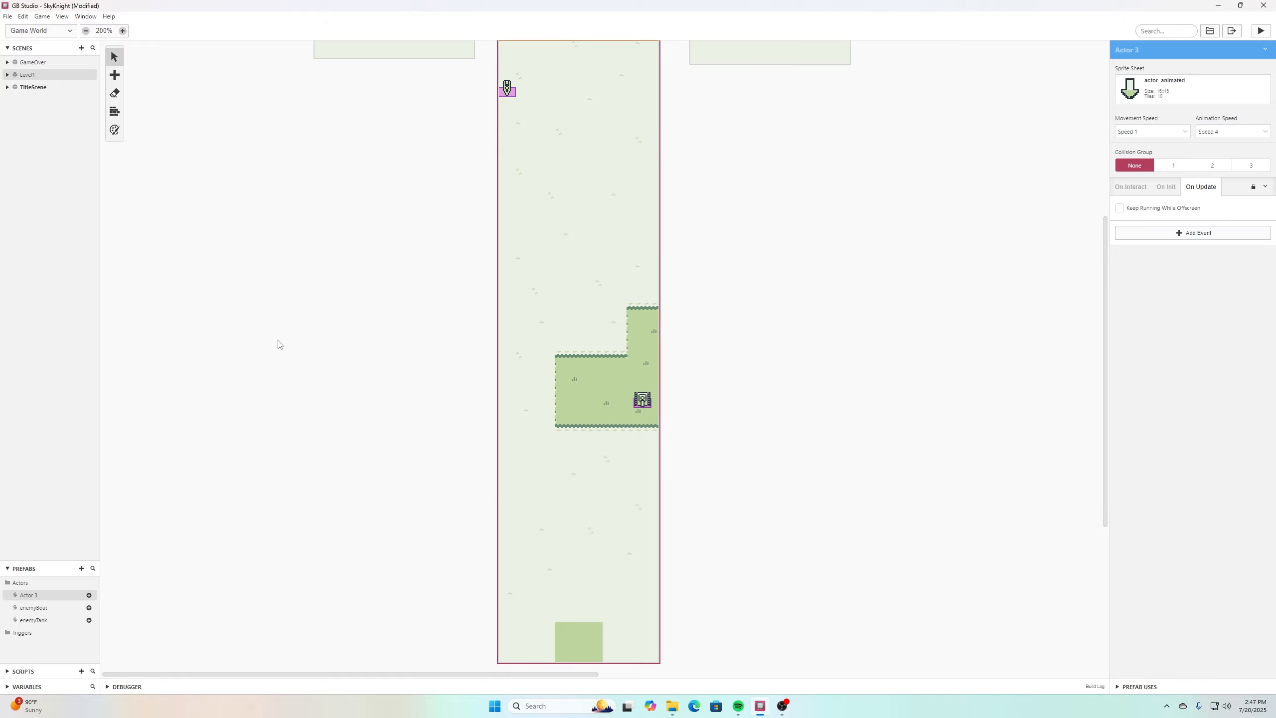
left_click(1163, 48)
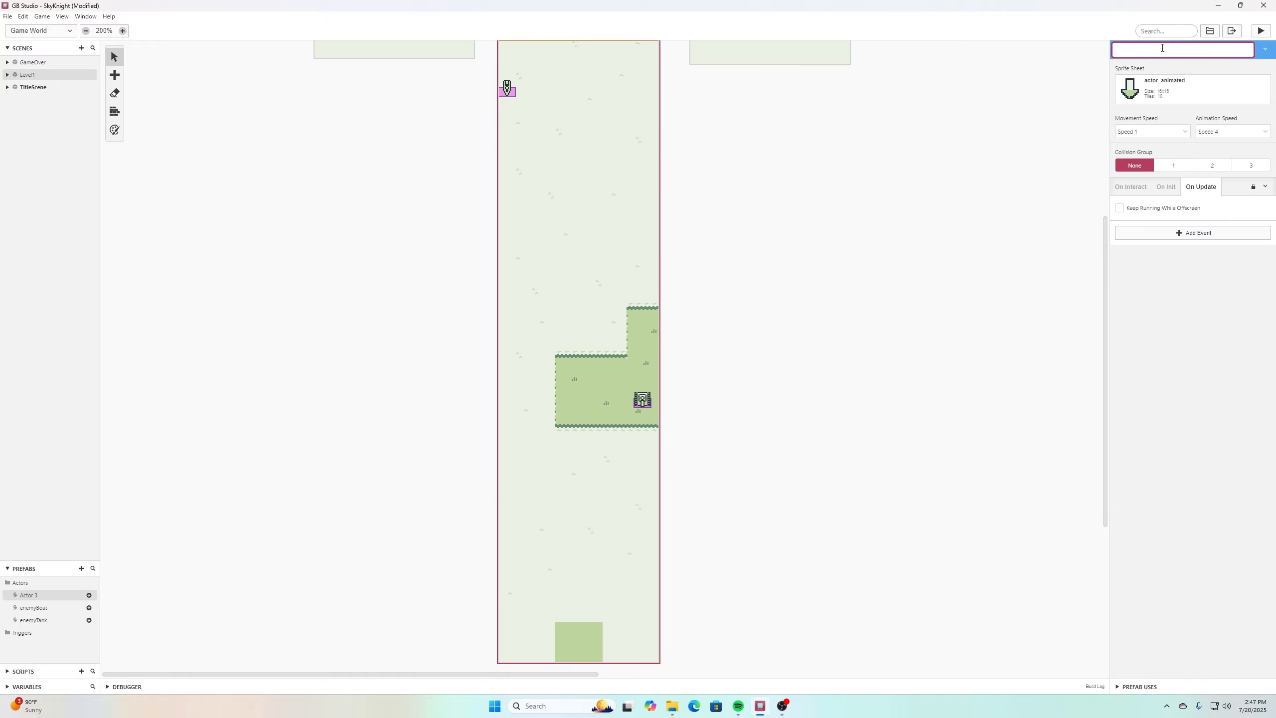
type("enemyP")
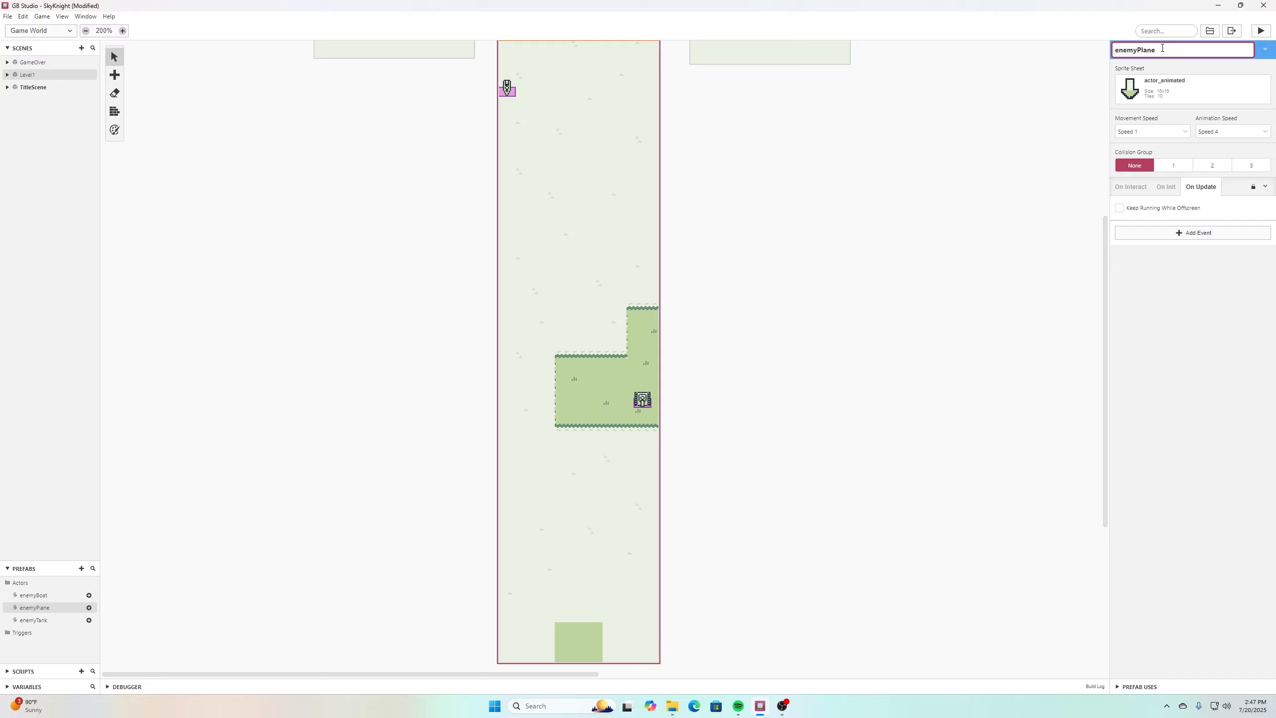
type("lane")
Assign the enemyPlaneDown sprite sheet to the enemyPlane prefab and set its collision group to 1.
left_click(1181, 88)
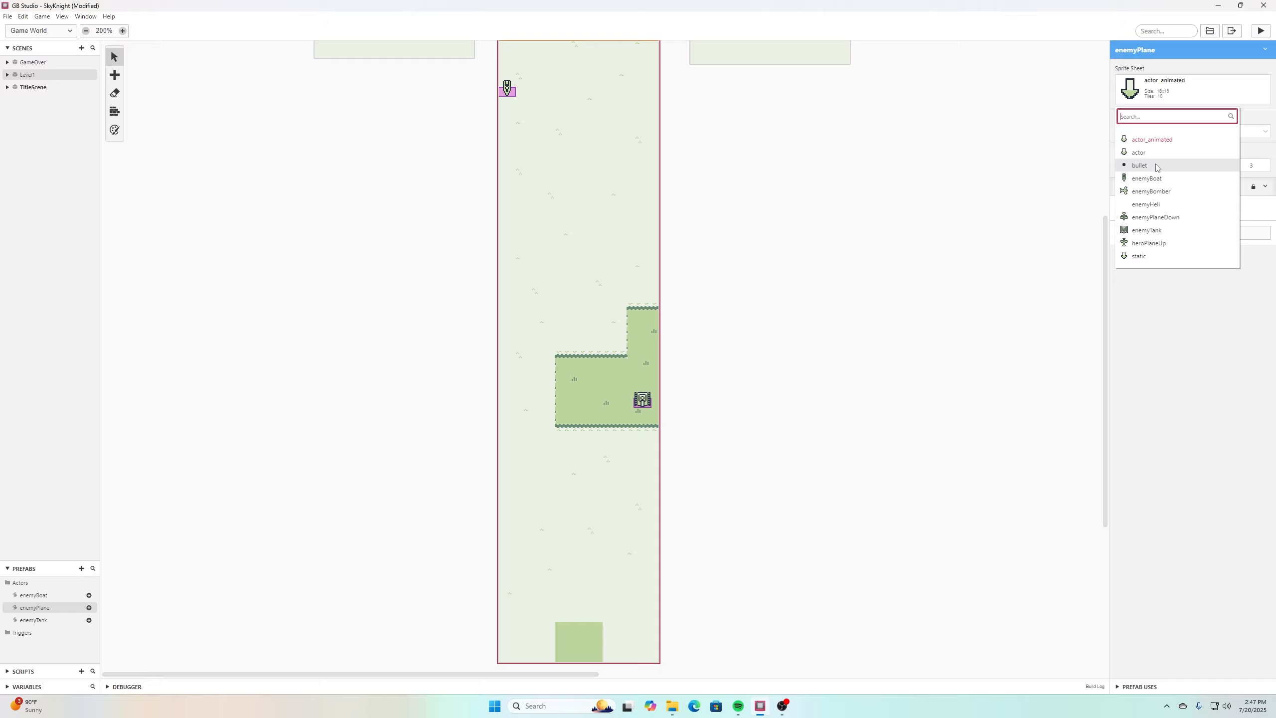
left_click(1165, 219)
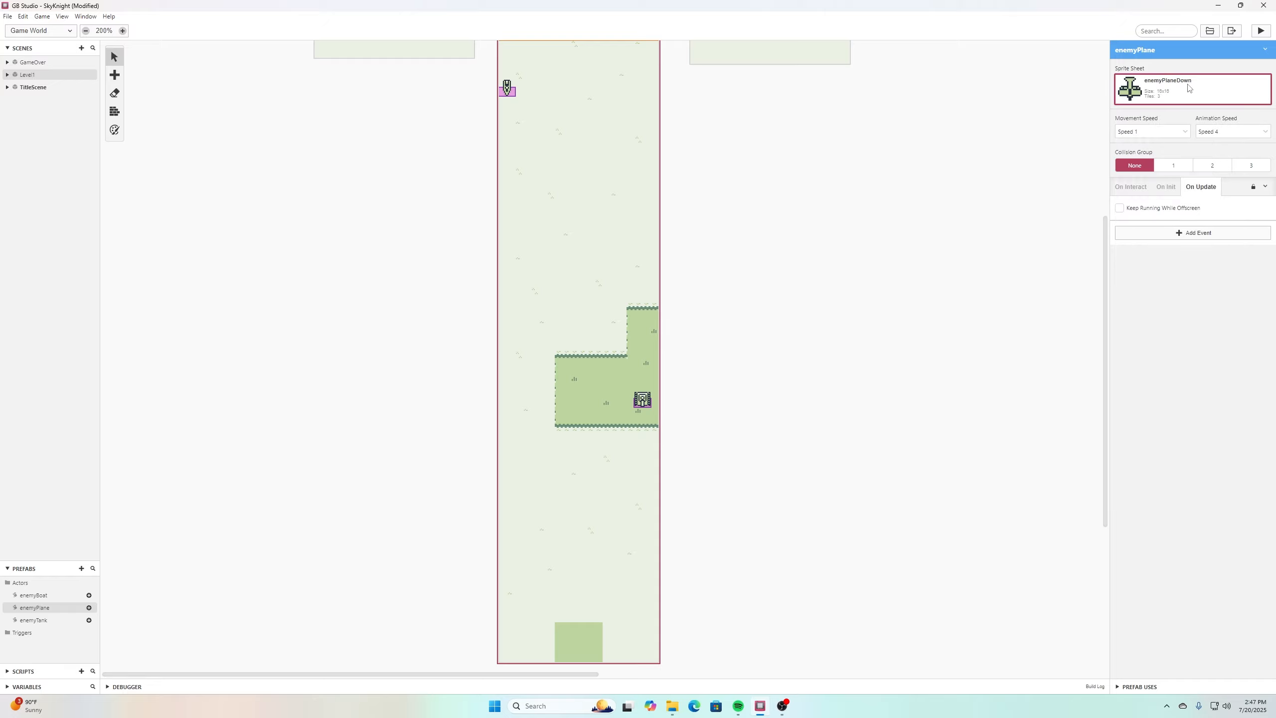
left_click(1168, 169)
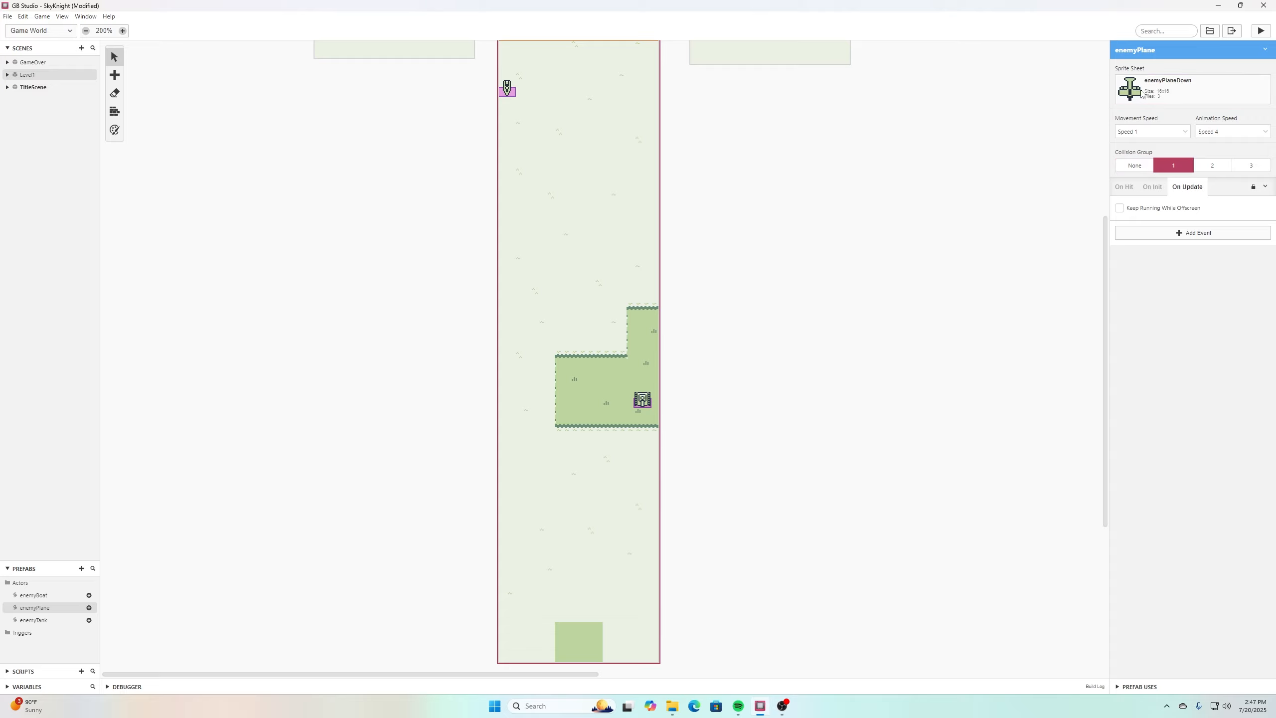
left_click(1163, 134)
left_click(1131, 180)
left_click(1181, 285)
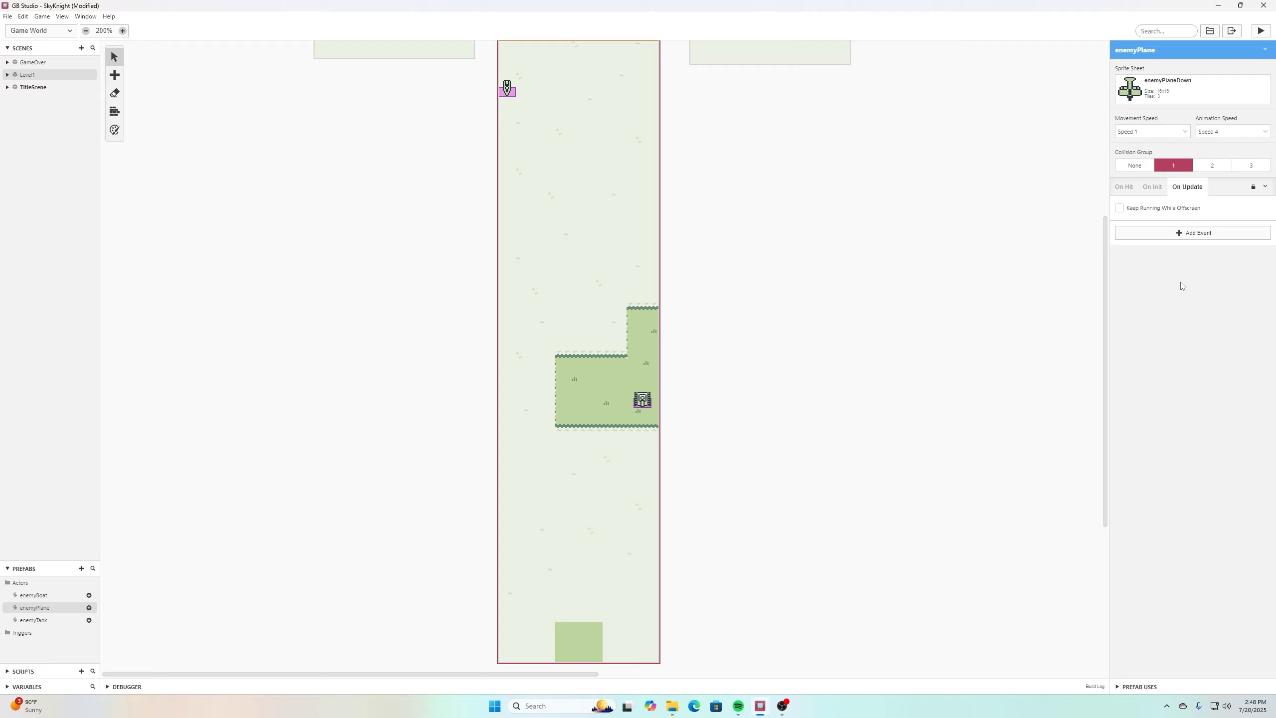
left_click(1158, 187)
left_click(1125, 186)
left_click(1154, 185)
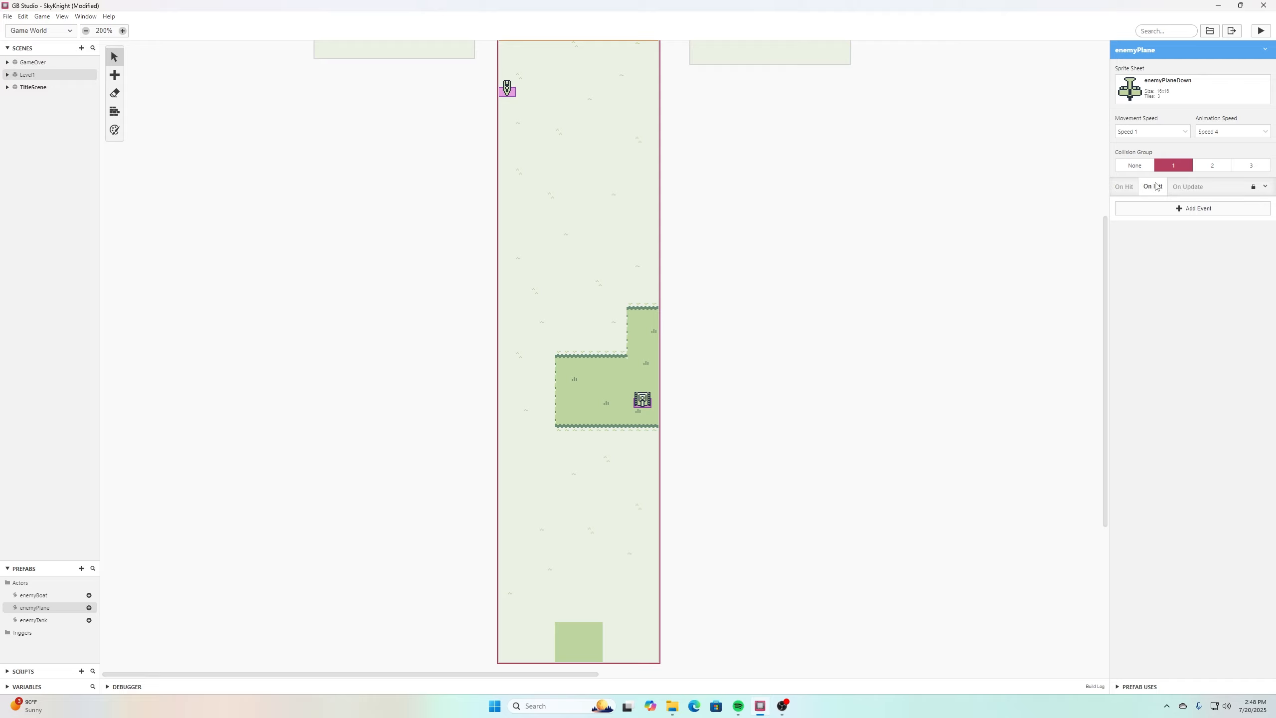
Add an Actor Move Relative event to enemyPlane's On Update script.
left_click(1184, 187)
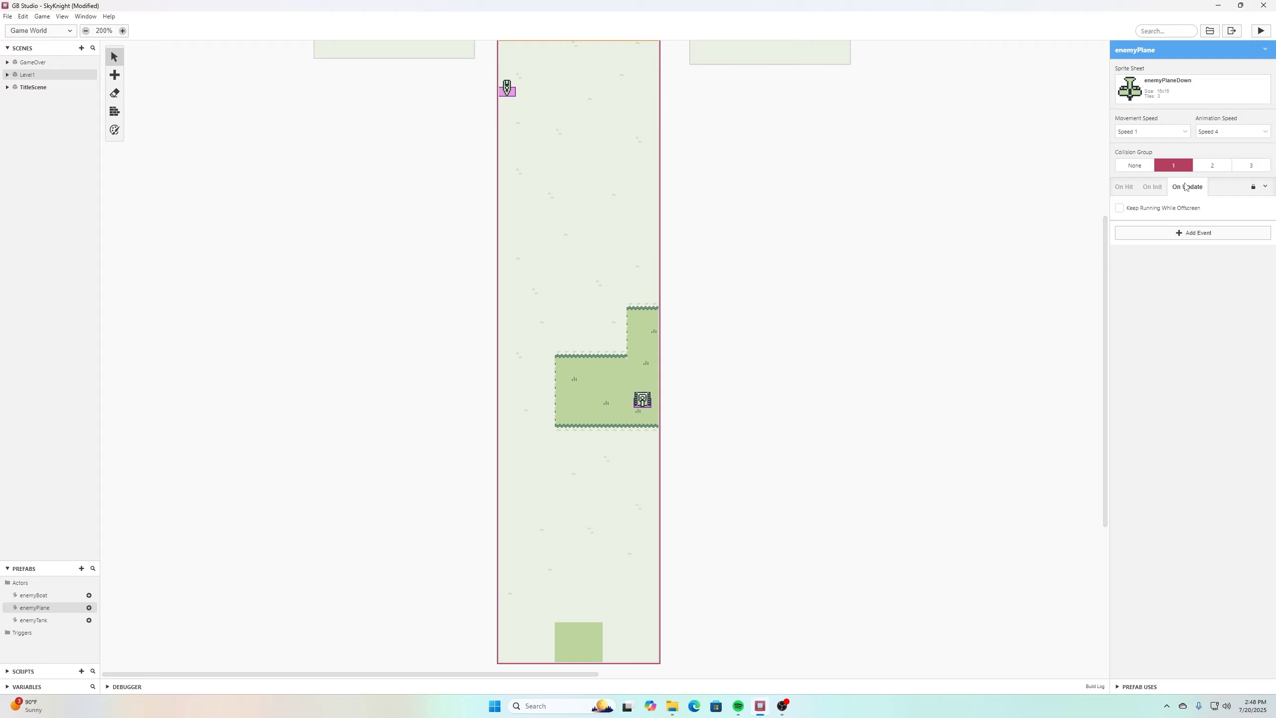
left_click(1186, 233)
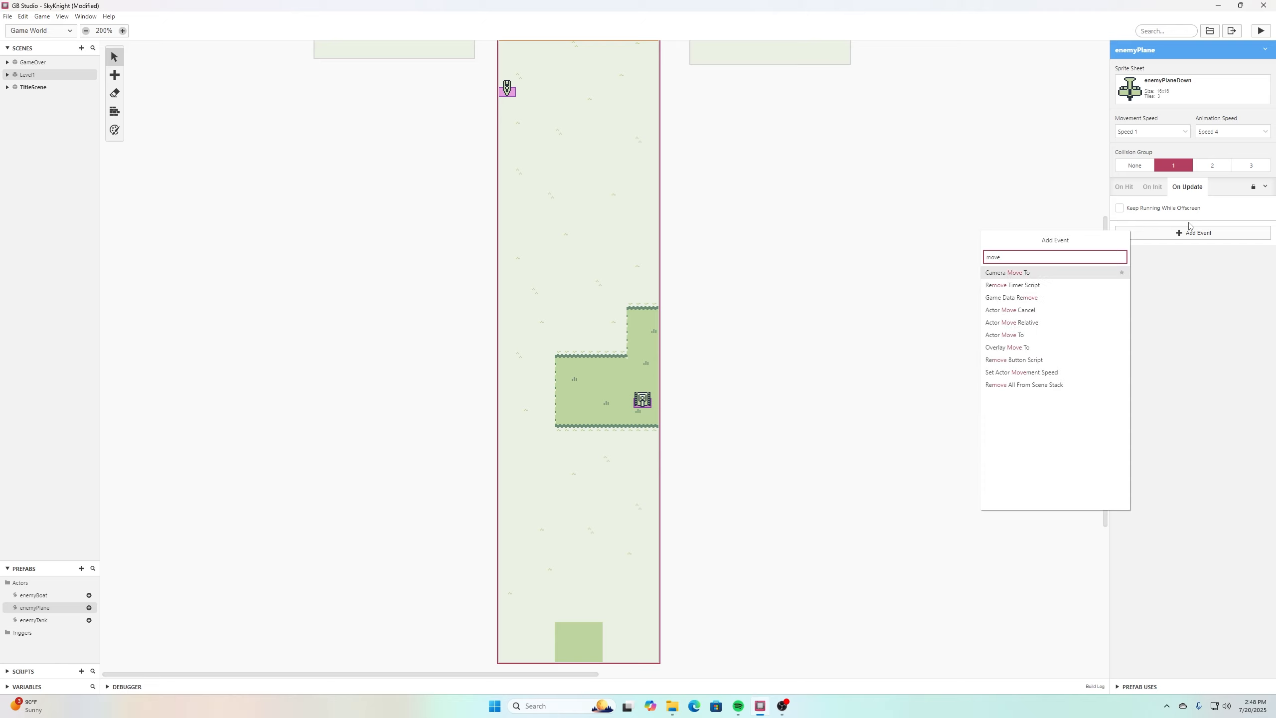
left_click(1035, 325)
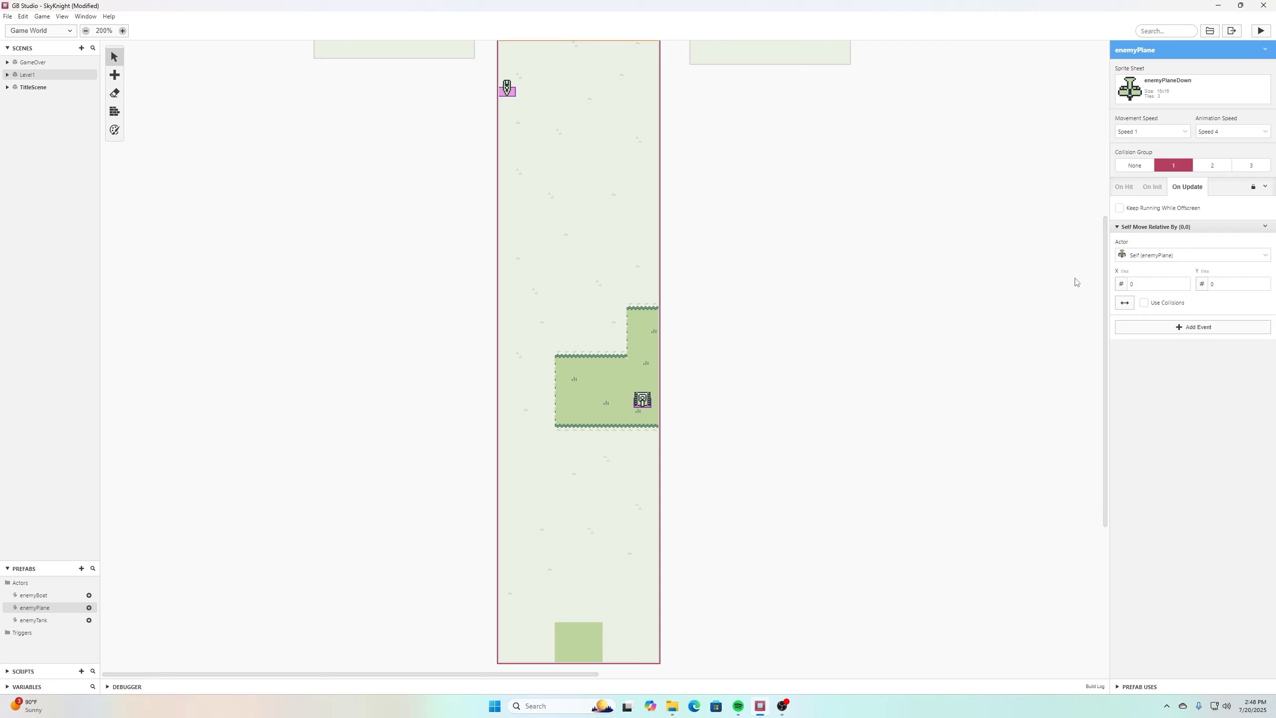
Set the relative move's Y distance to 10 and its movement type to Vertical First.
left_click(1265, 282)
double_click(1264, 282)
left_click(1126, 305)
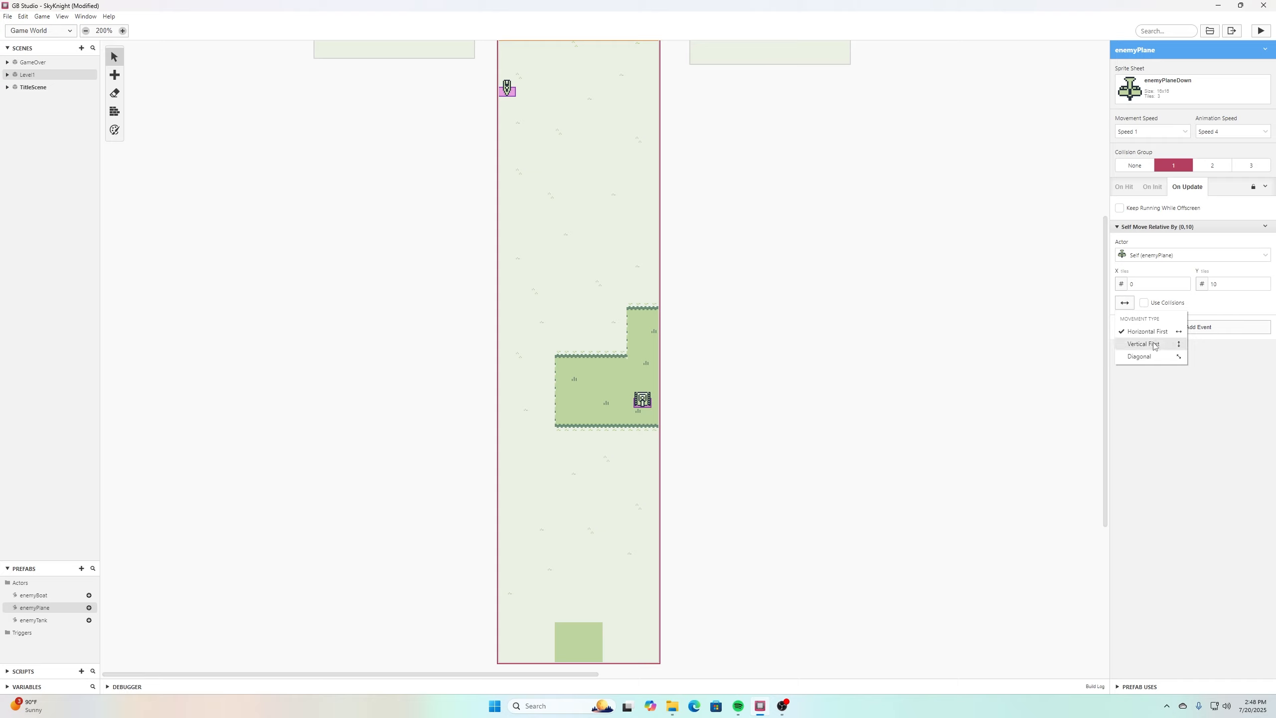
left_click(1135, 344)
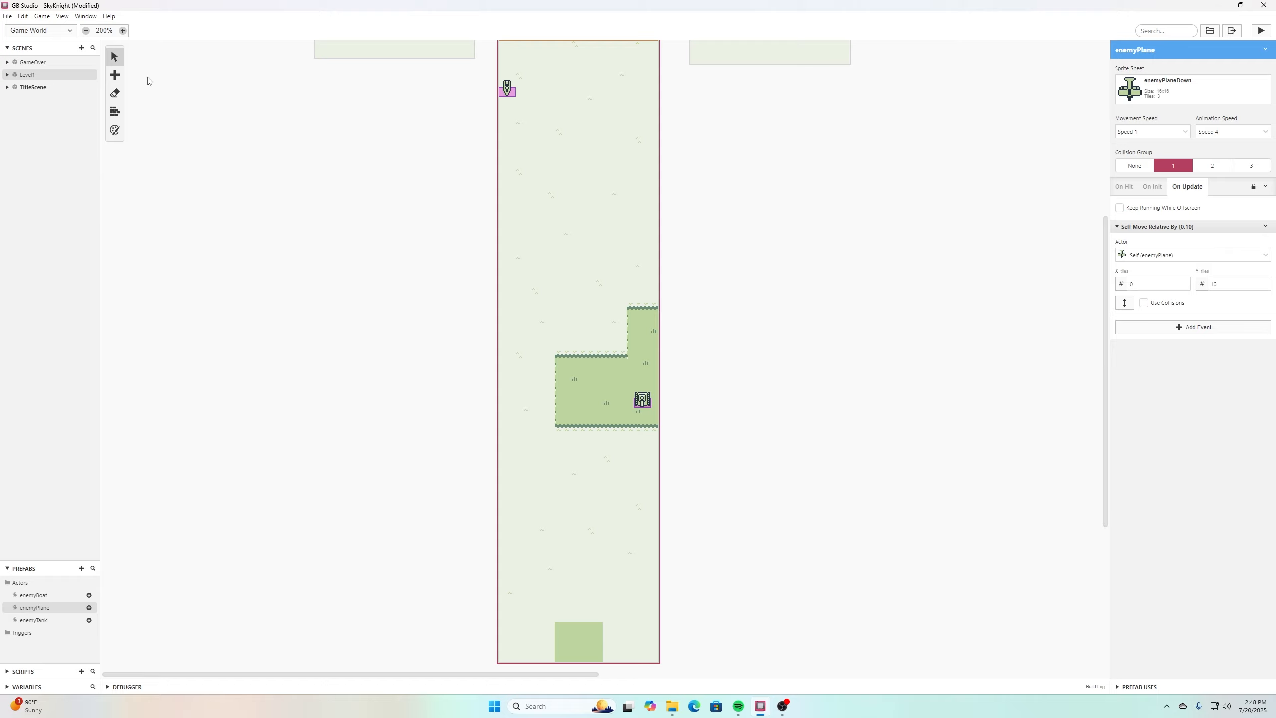
Place an enemyPlane actor in Level1 just above the dark green area, facing down, and save the project.
left_click(89, 607)
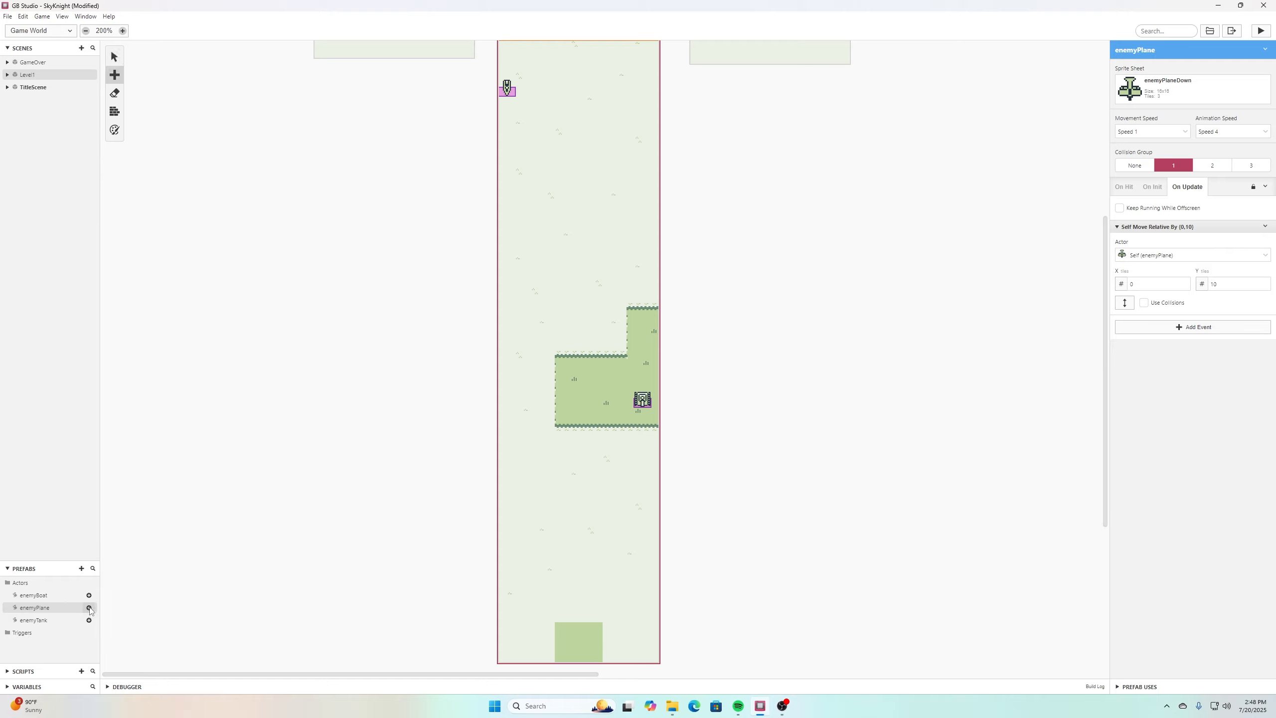
left_click(565, 326)
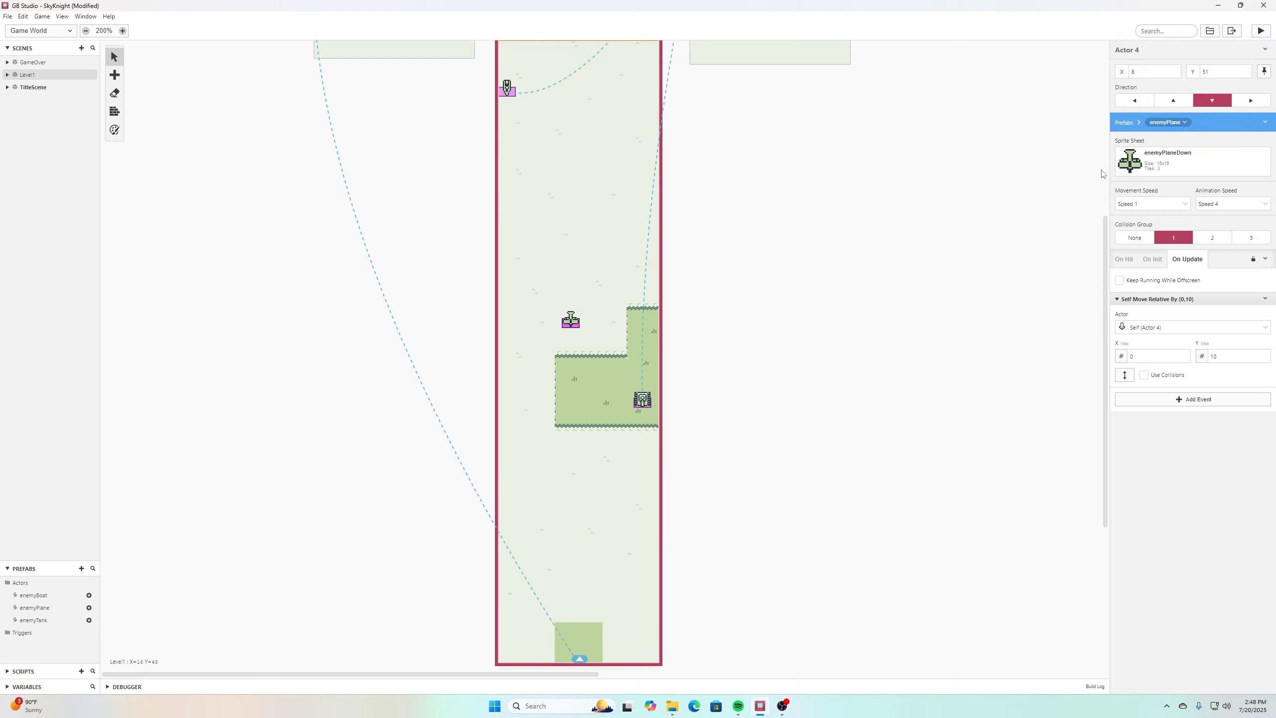
left_click(1221, 102)
left_click(8, 16)
left_click(23, 67)
Playtest the game to check the enemy plane's movement, and move its Level1 actor to X 7, Y 46.
left_click(1260, 31)
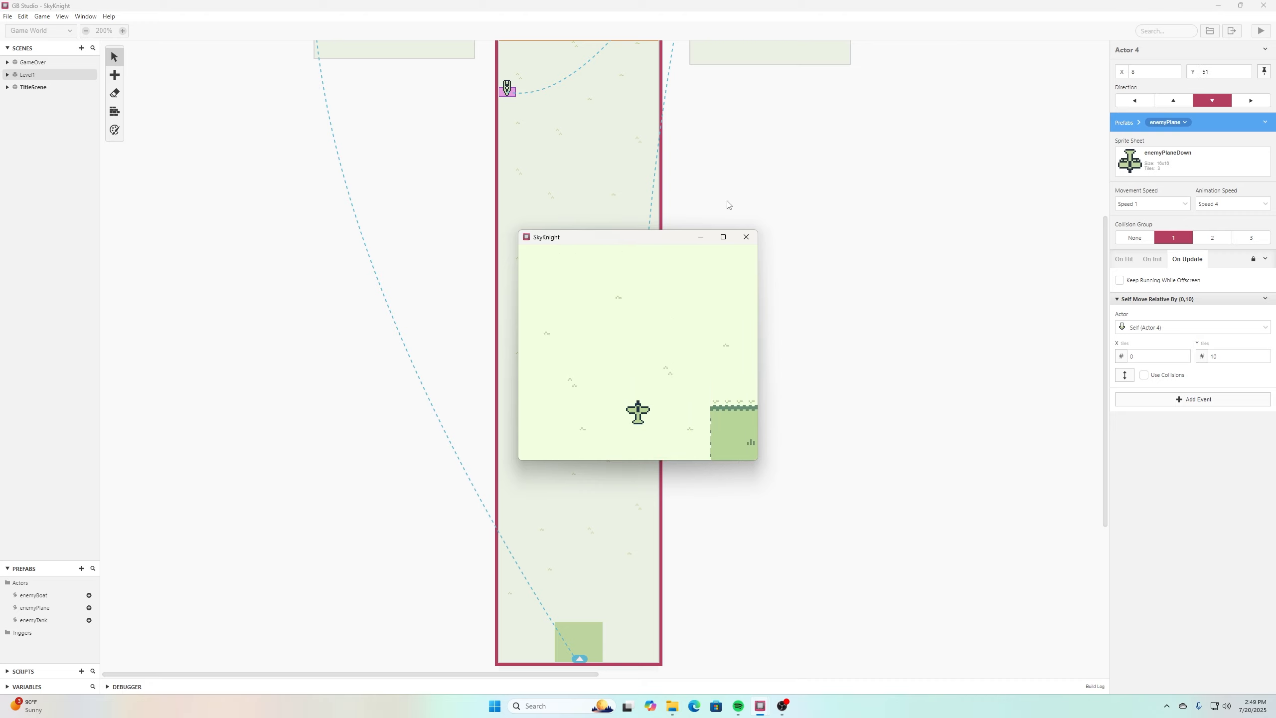
left_click(746, 237)
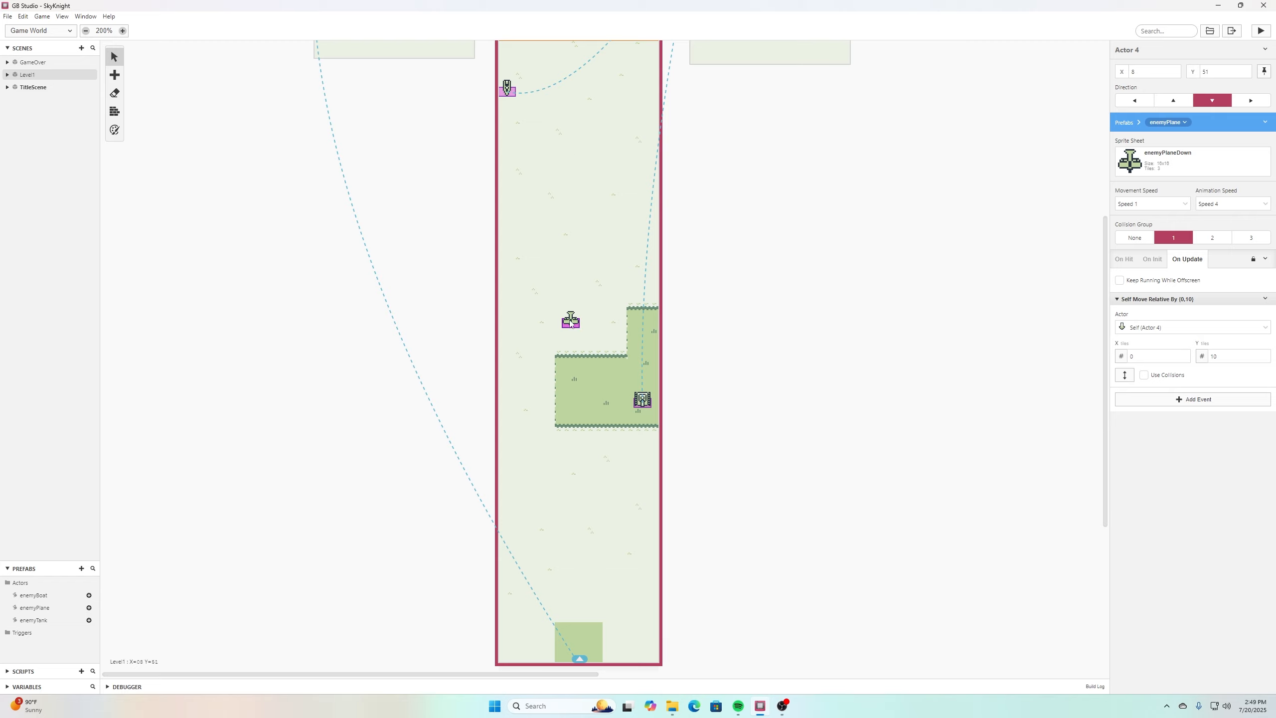
left_click_drag(572, 325, 565, 300)
Copy the enemyBoat's On Hit script for Player and use it to replace the same script on the enemyPlane prefab.
left_click(642, 399)
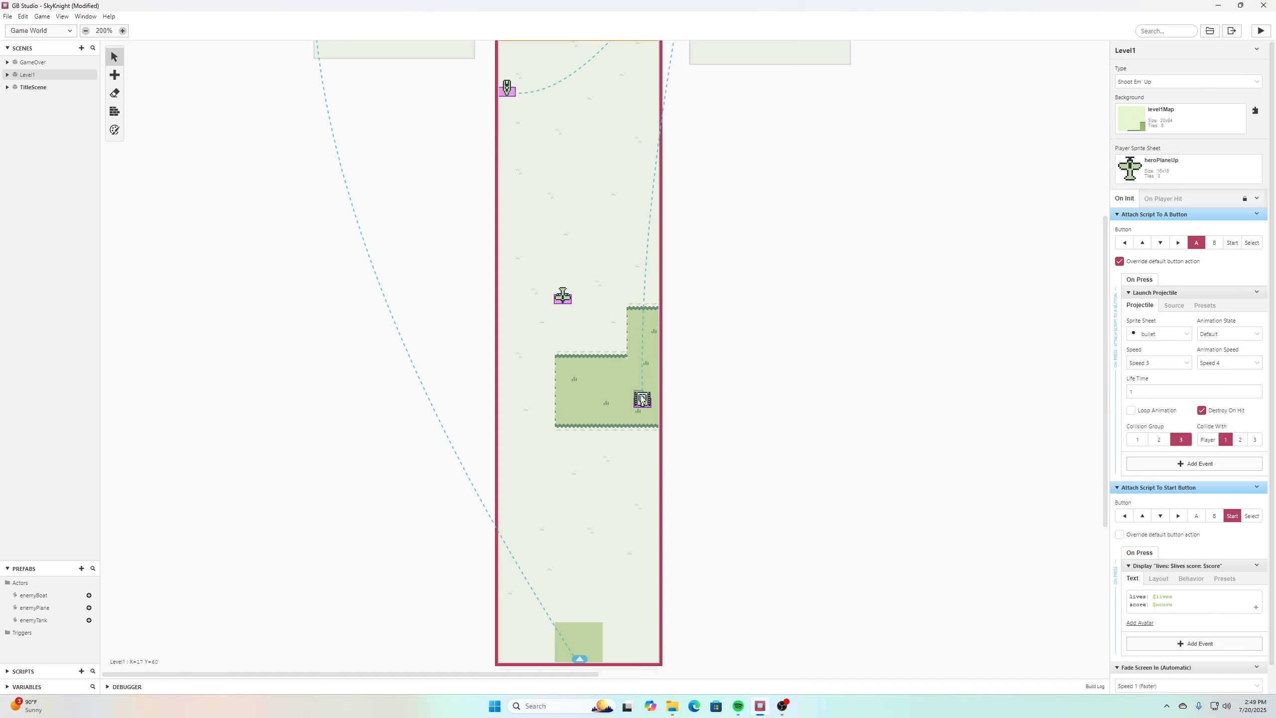
left_click(506, 92)
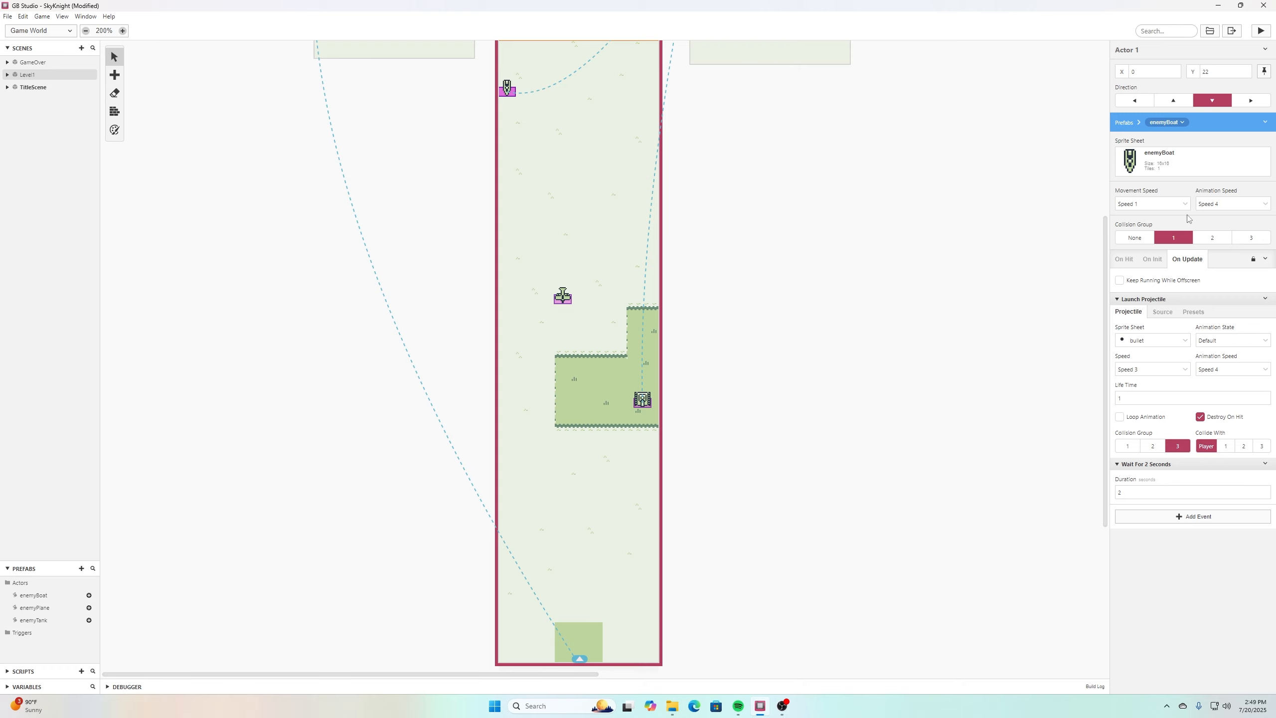
left_click(1125, 259)
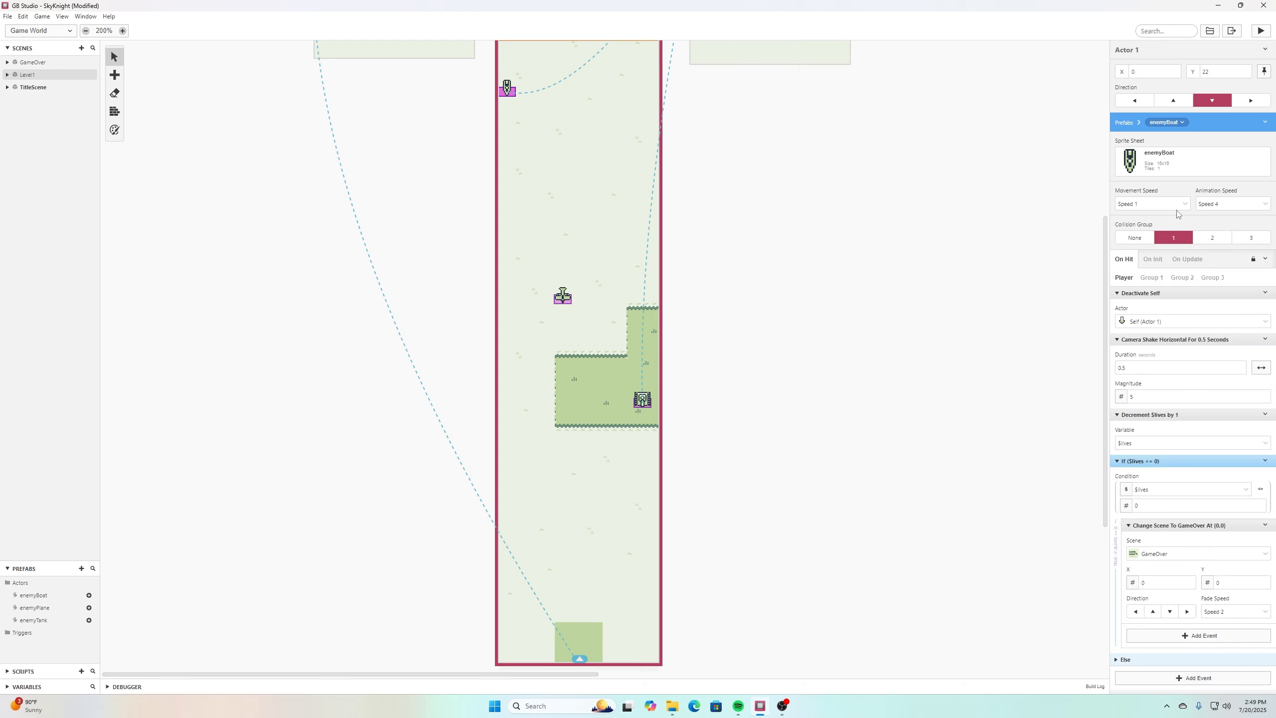
left_click(1173, 238)
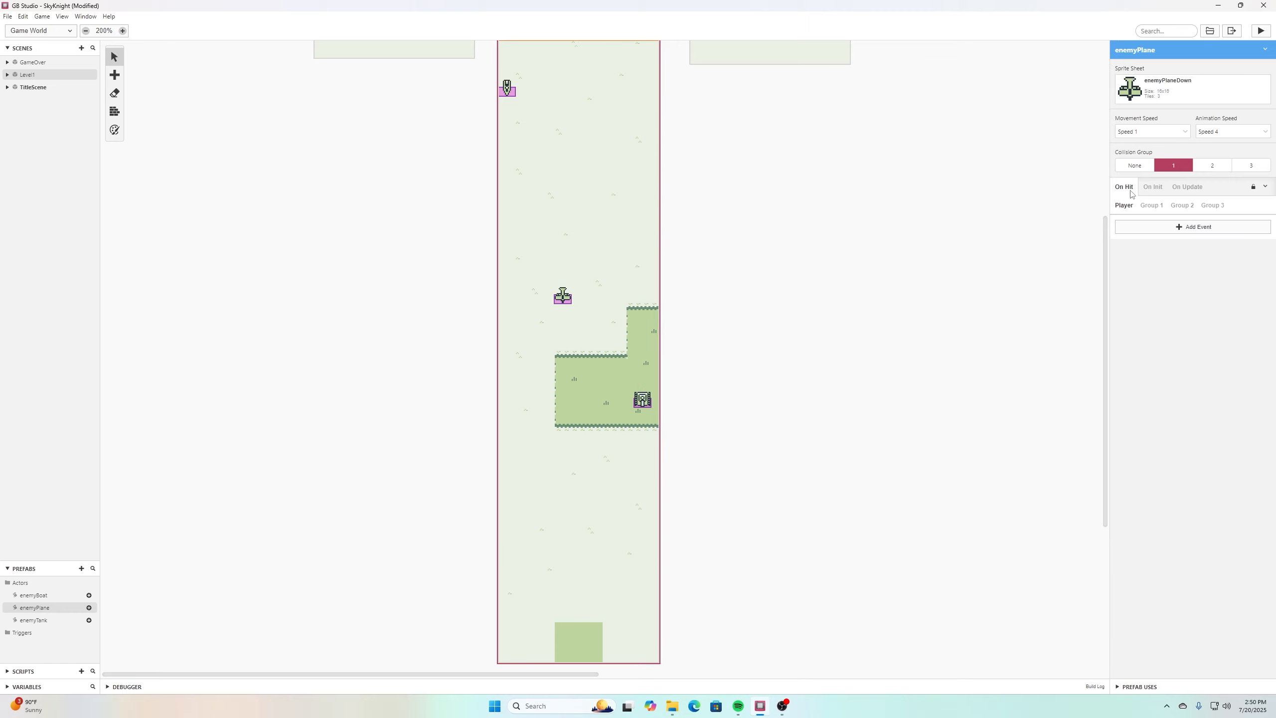
left_click(1265, 186)
left_click(1254, 215)
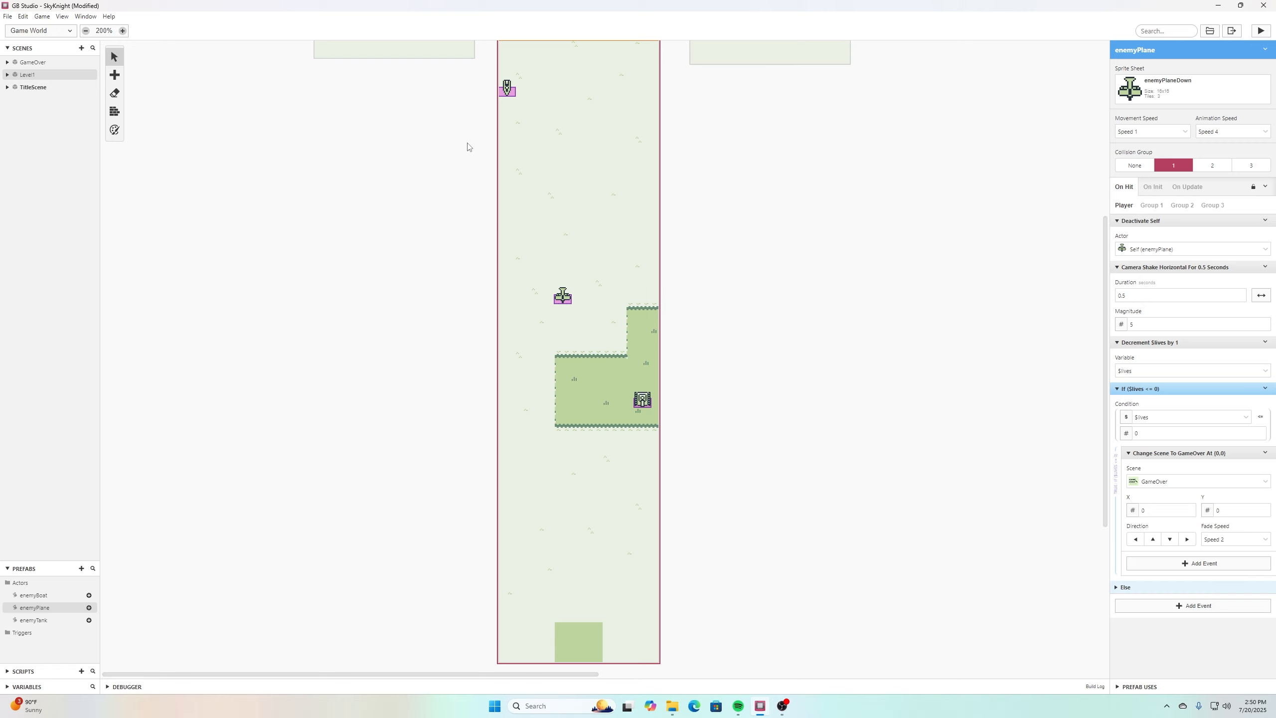
Copy the enemyBoat's On Hit script for Group 3 and use it to replace the enemyPlane actor's Group 3 script.
left_click(507, 96)
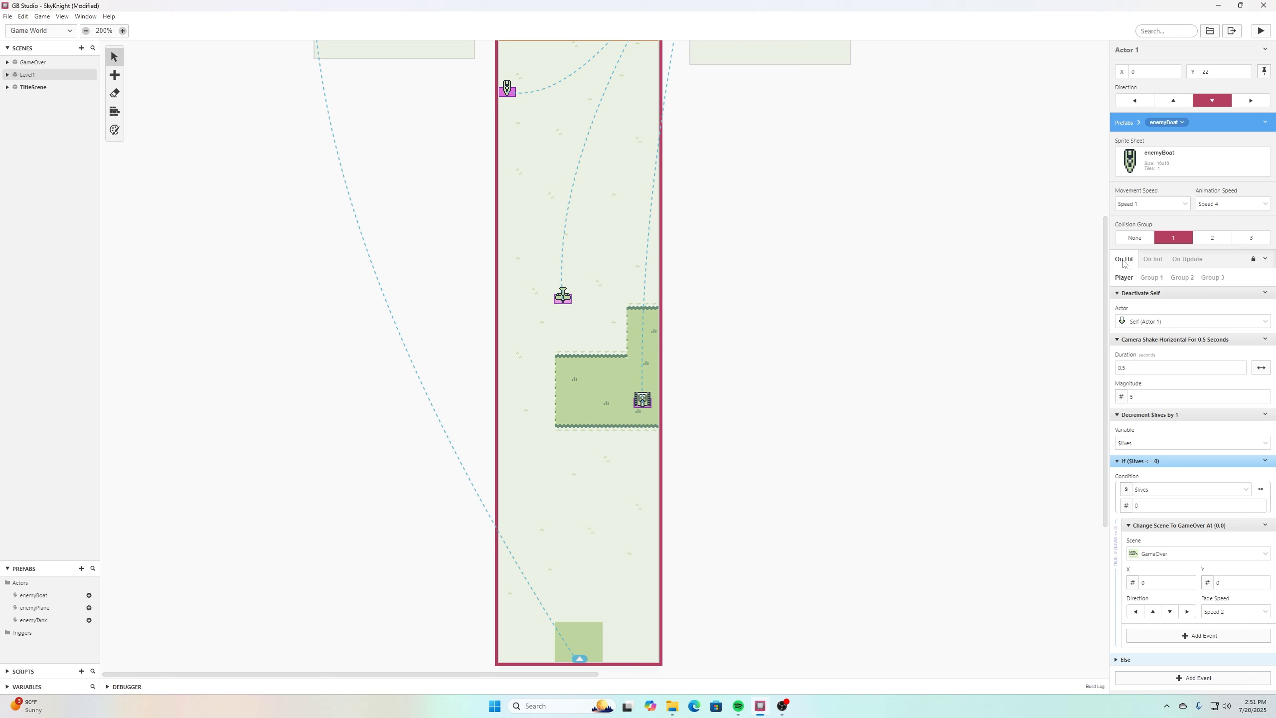
left_click(1211, 278)
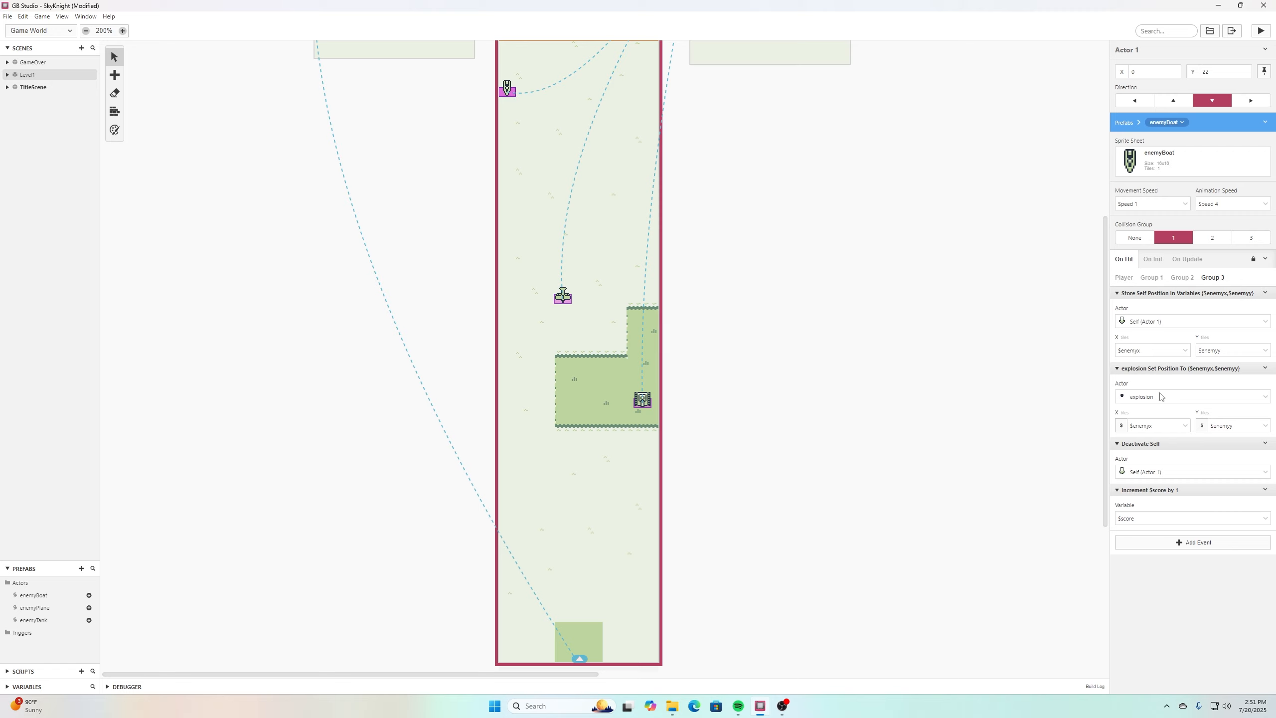
left_click(1264, 258)
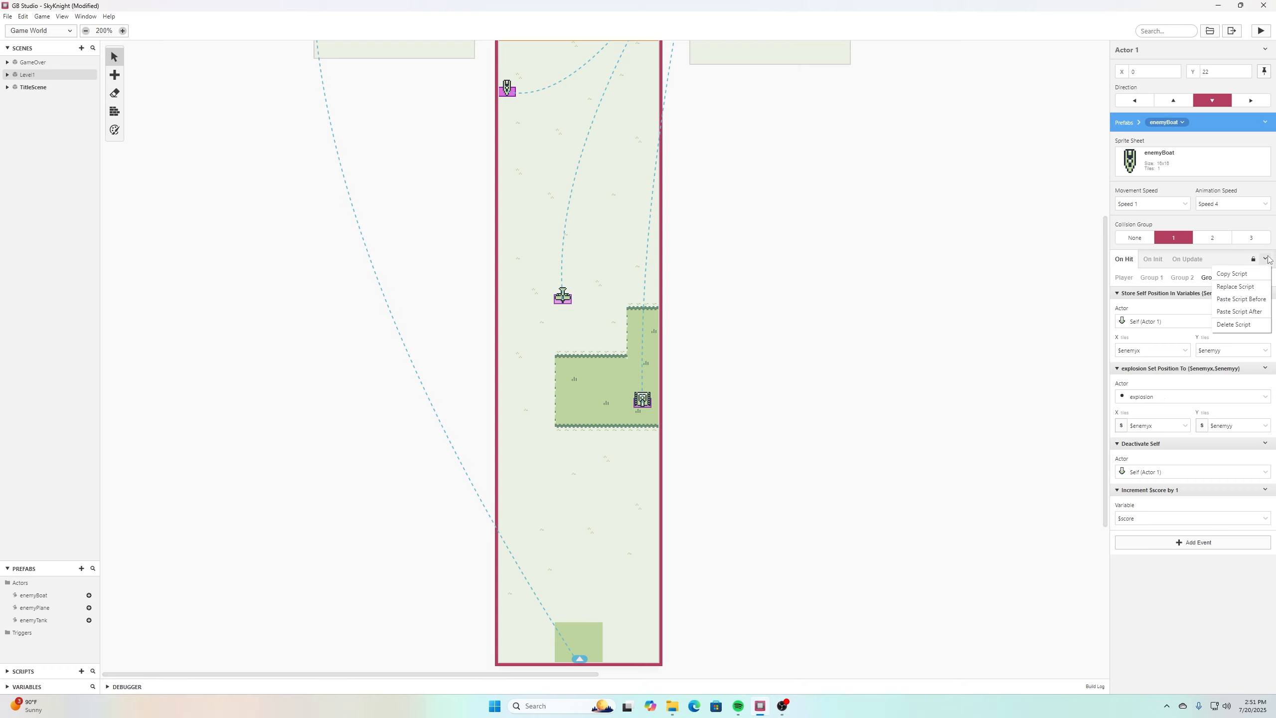
left_click(1258, 280)
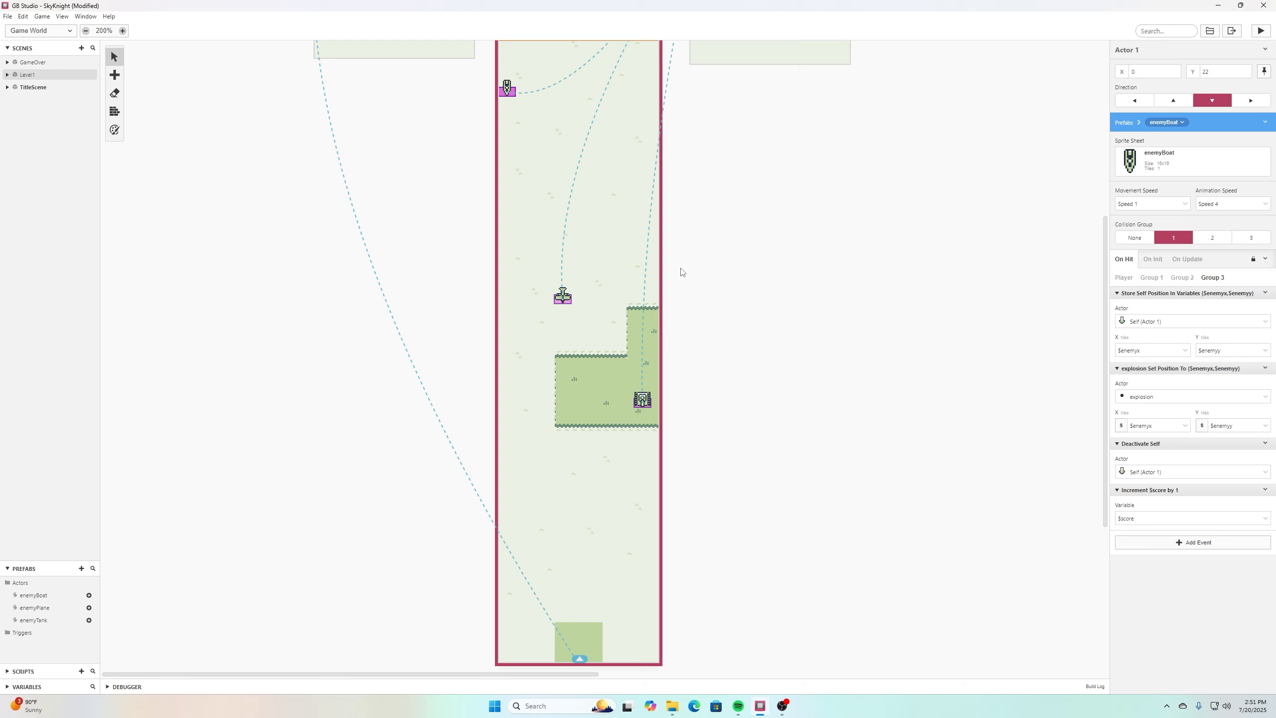
left_click(563, 298)
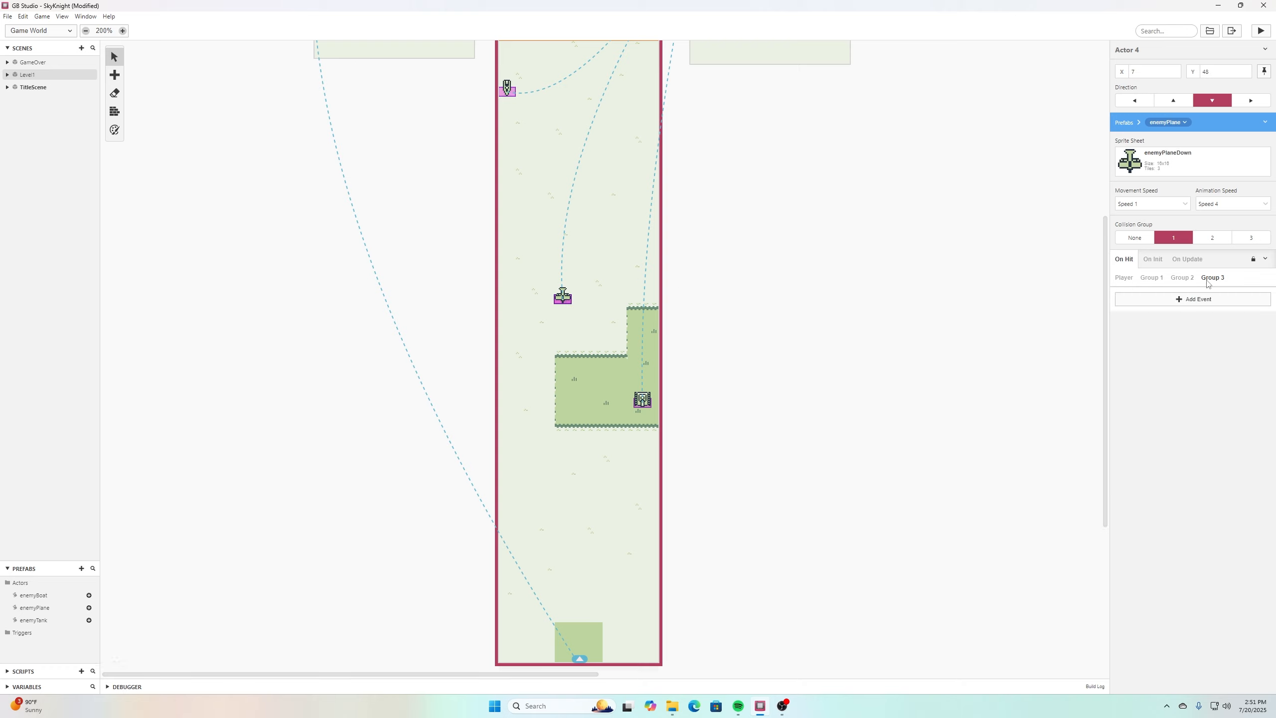
left_click(1265, 258)
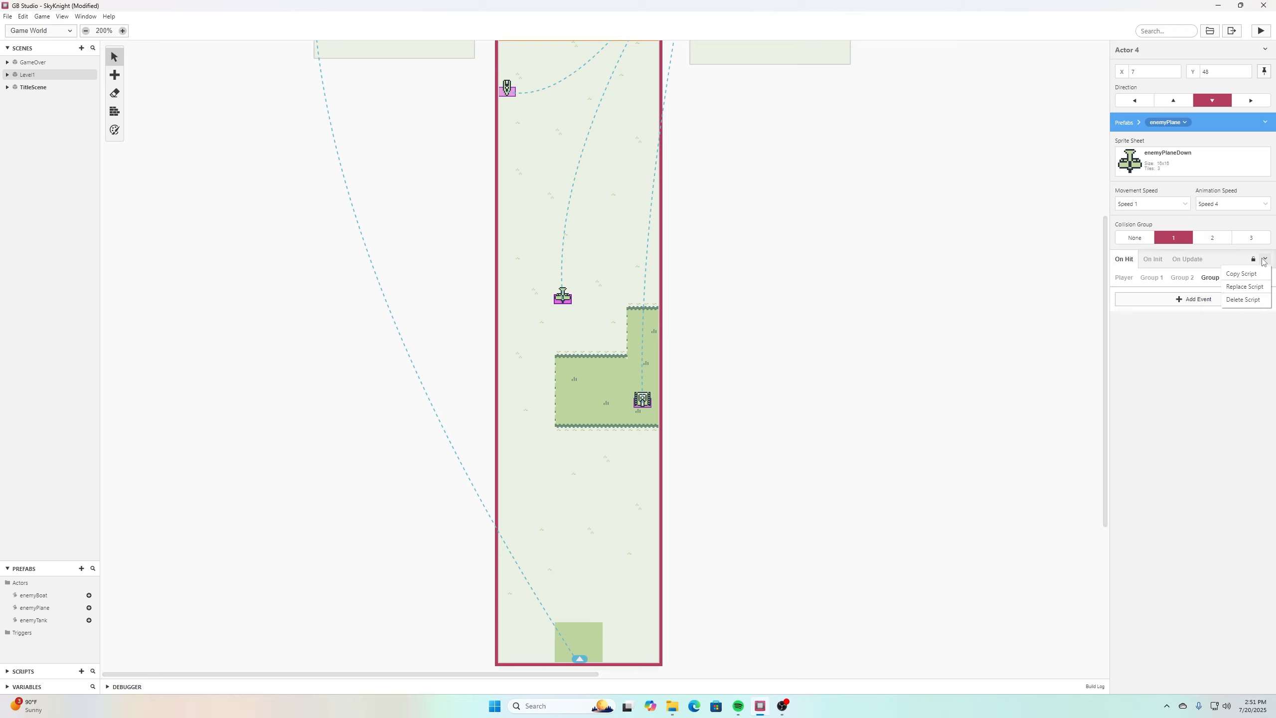
left_click(1257, 289)
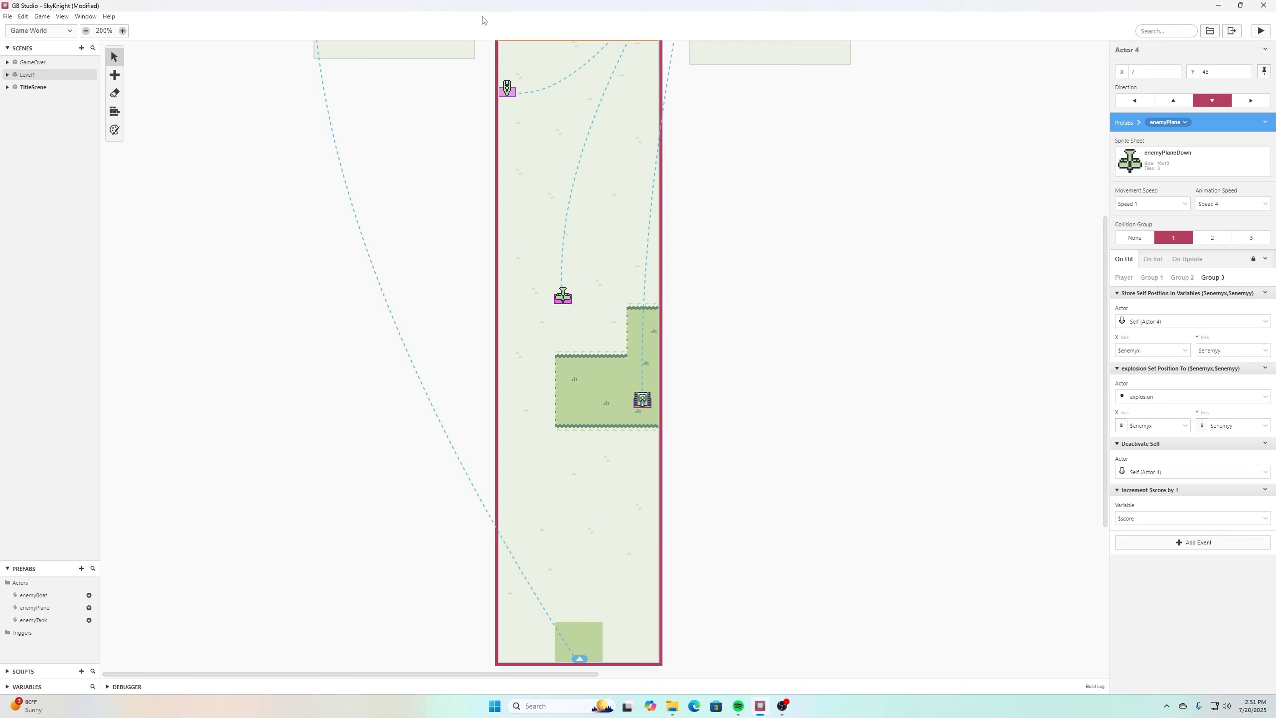
Save the project and open the enemyPlane prefab to check its Group 3 On Hit script.
left_click(9, 20)
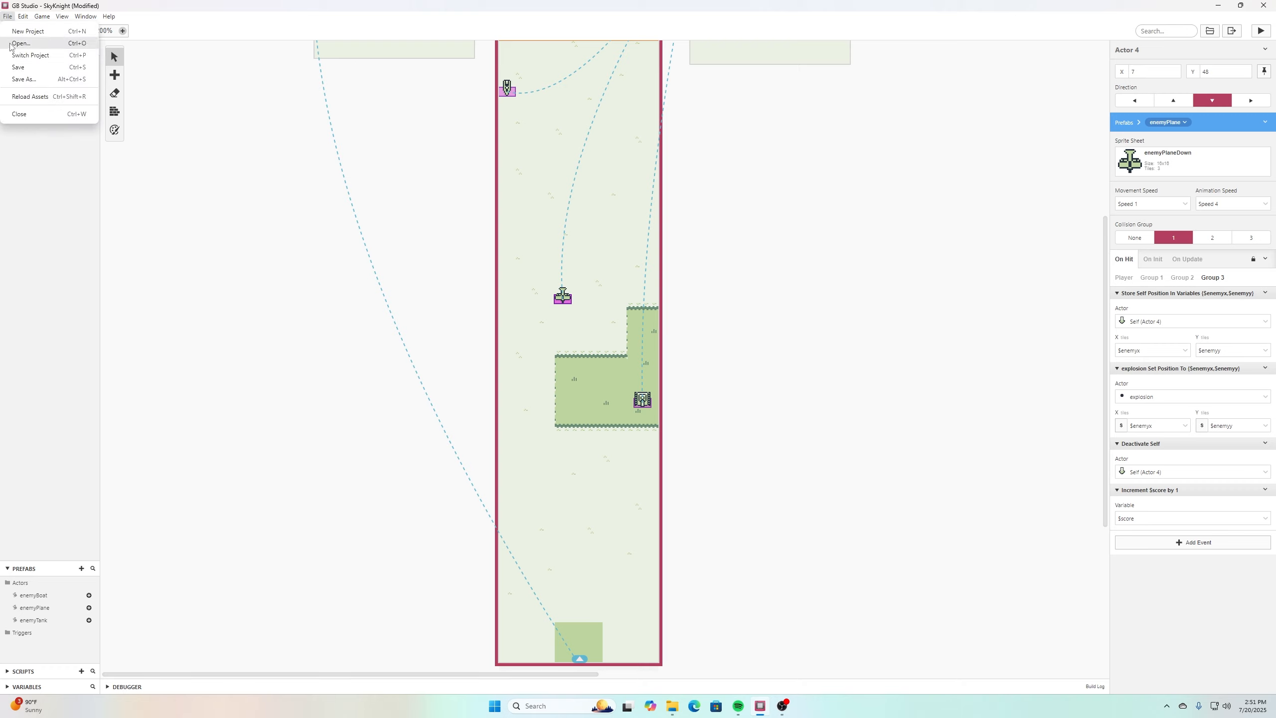
left_click(30, 67)
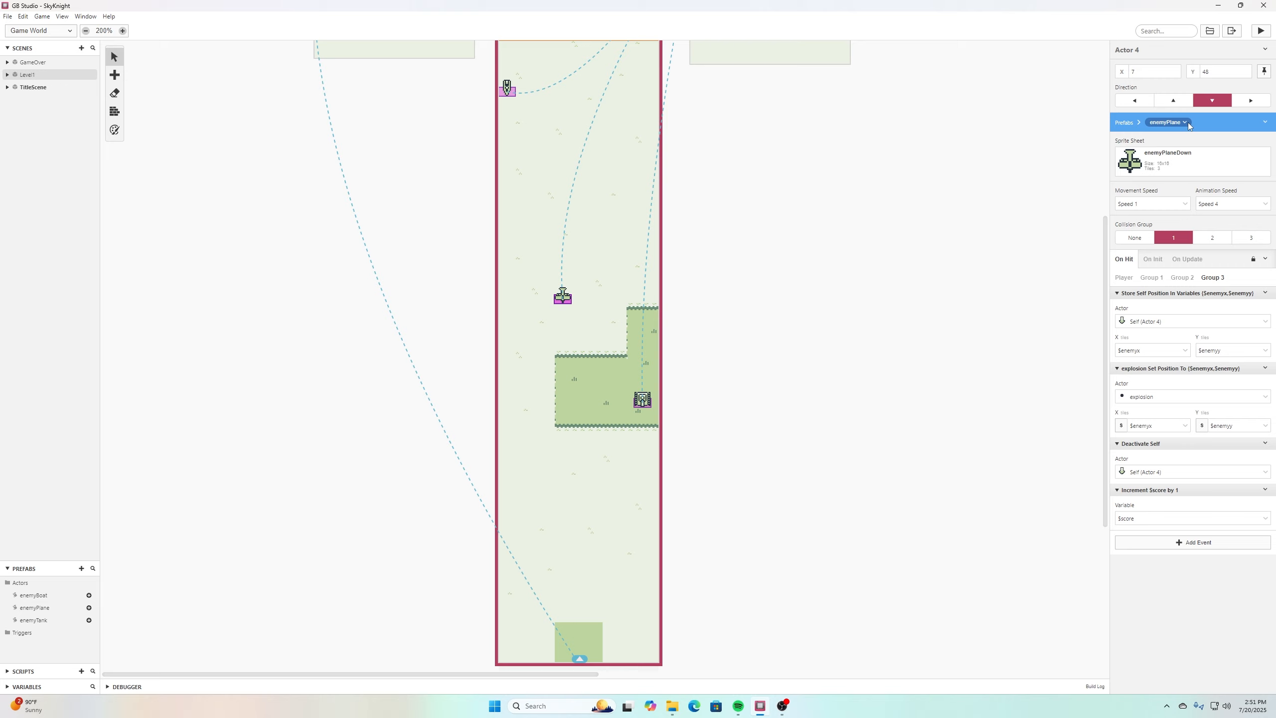
left_click(41, 608)
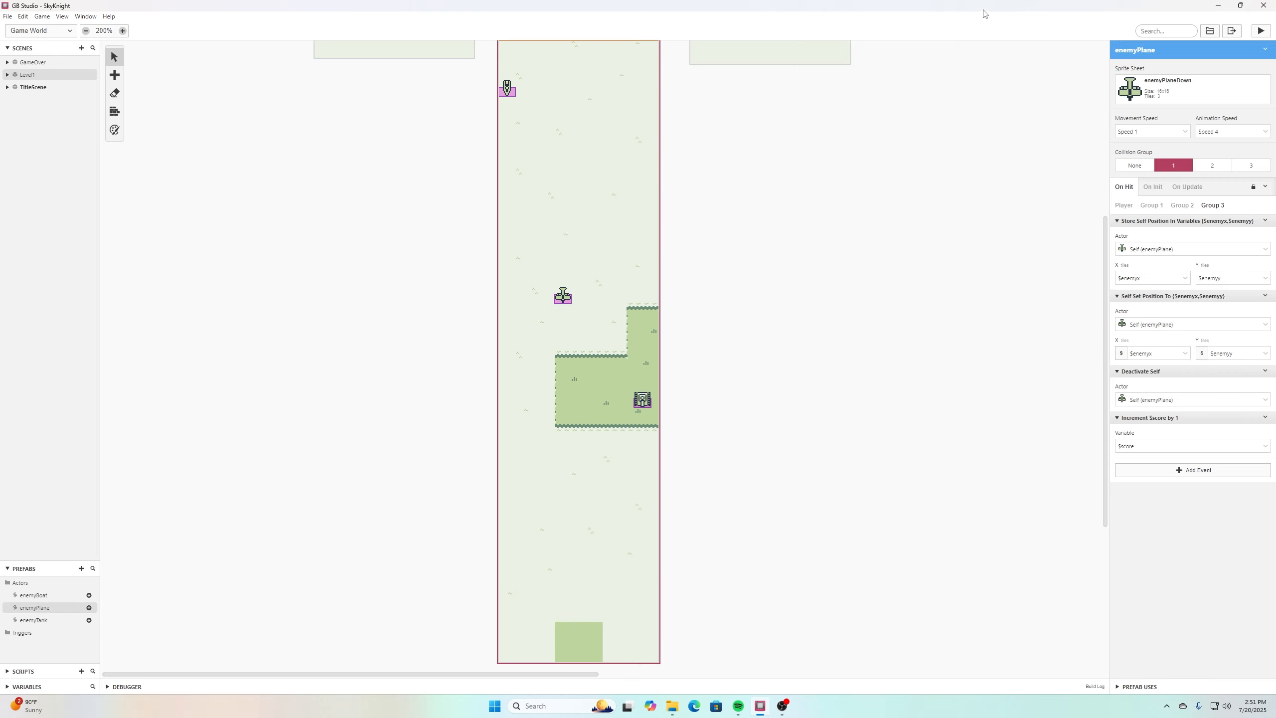
Playtest the game by steering the plane to shoot the enemy plane, check the lives and score display, and close the game.
left_click(1260, 31)
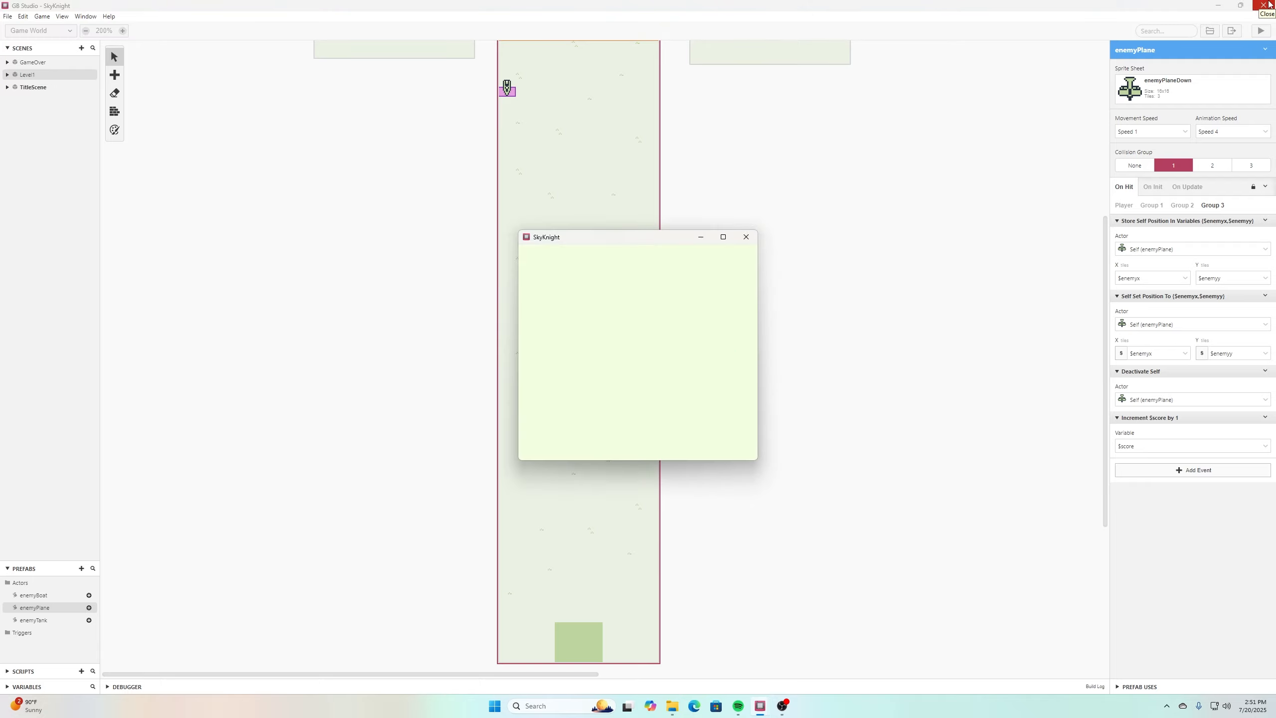
key("Left")
key("Up")
key("Right")
key("Right")
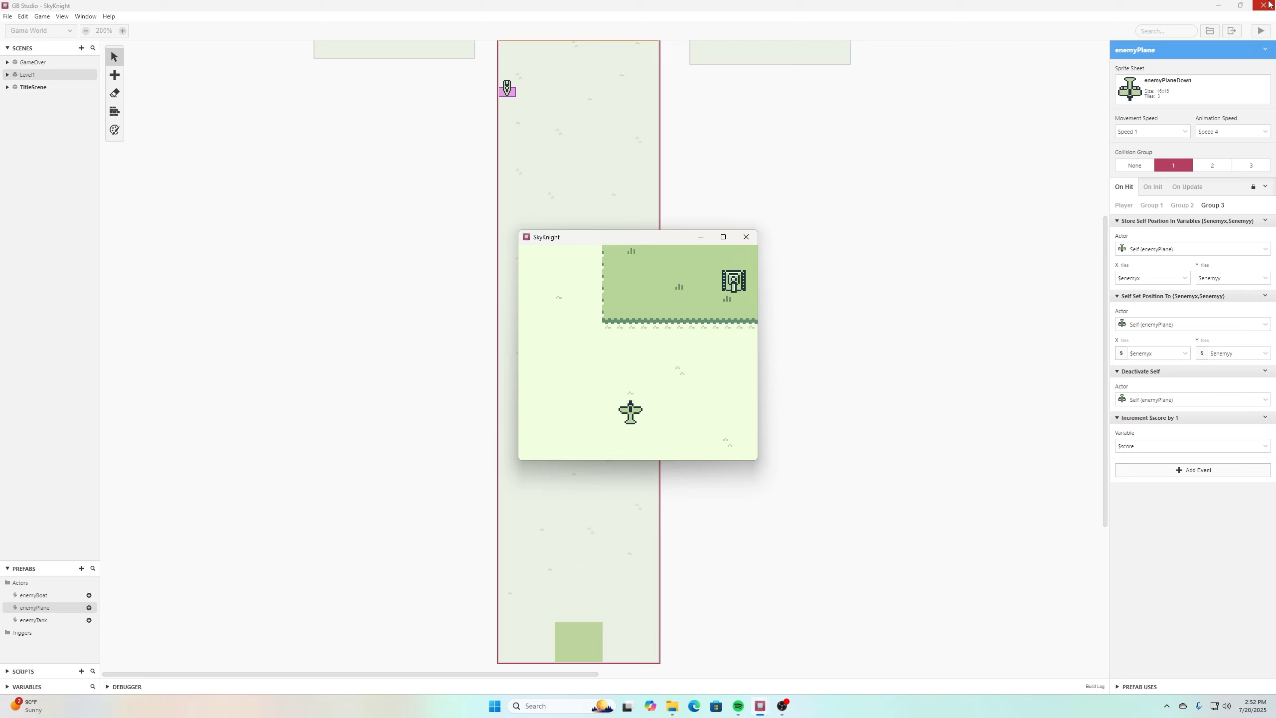
key("Left")
key("Right")
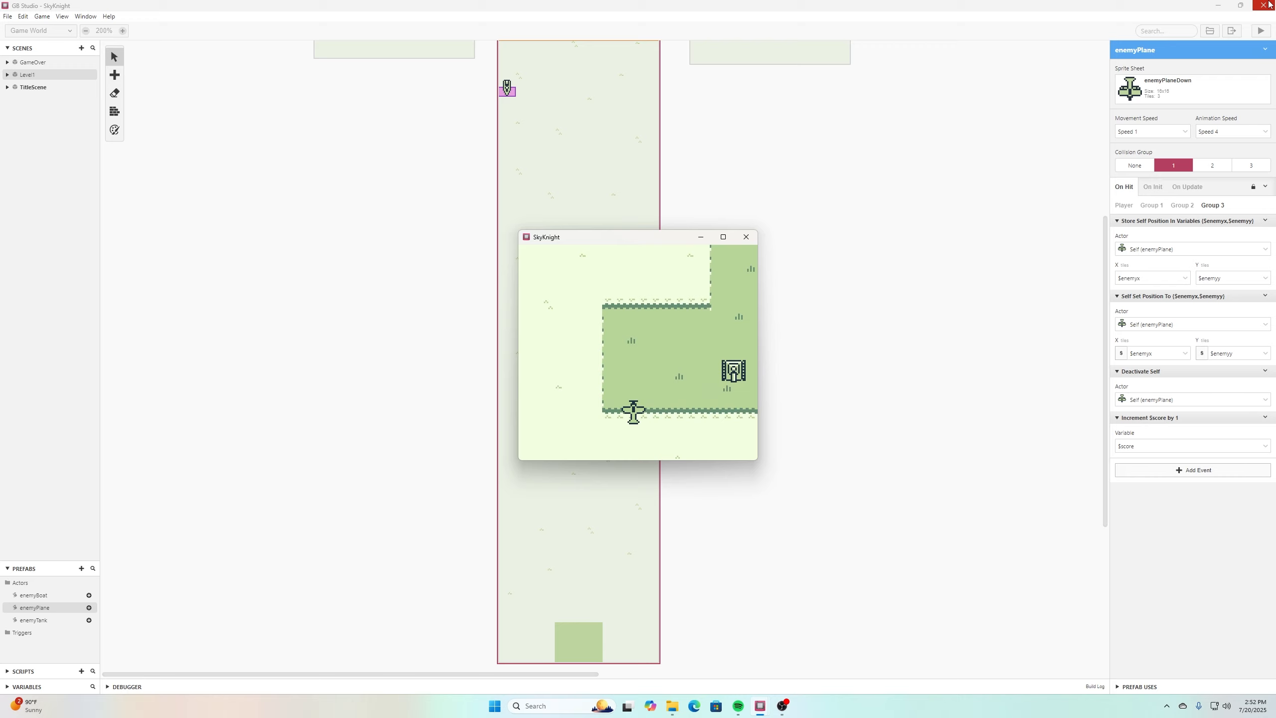
key("Left")
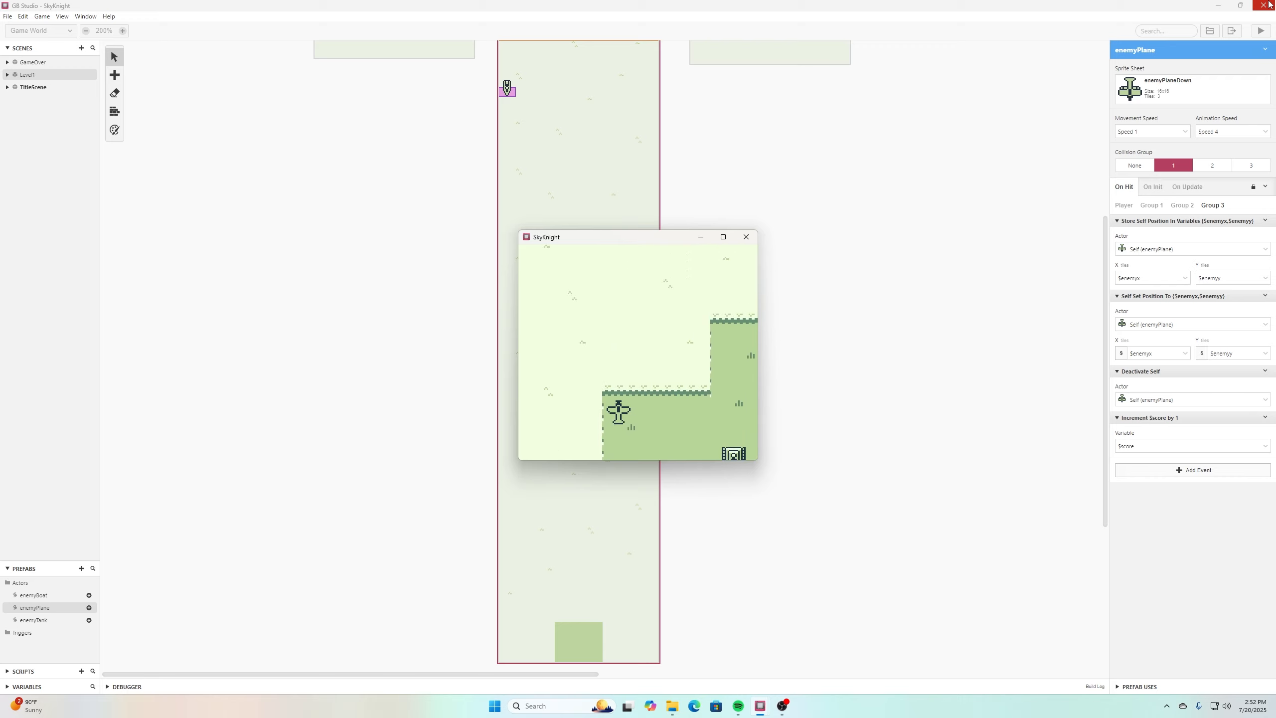
key("Return")
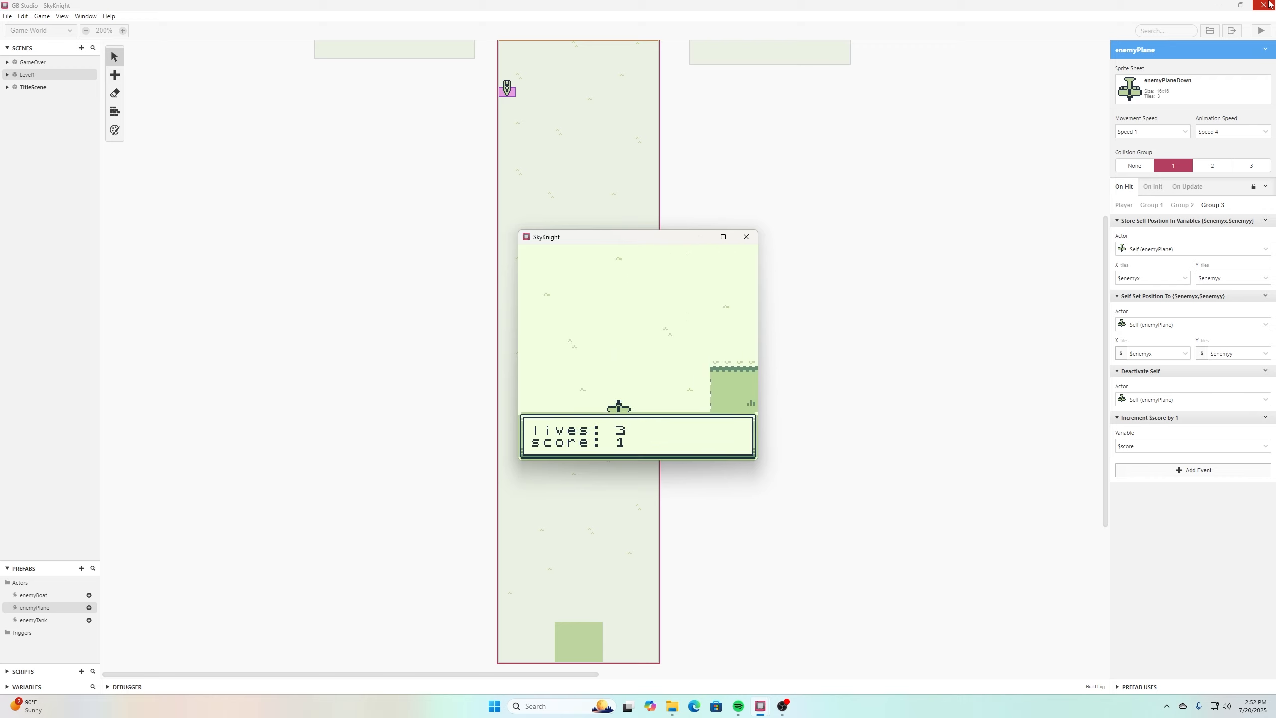
left_click(746, 237)
Playtest a collision between the player and the enemy plane, checking the lives count before closing the game.
left_click(1261, 33)
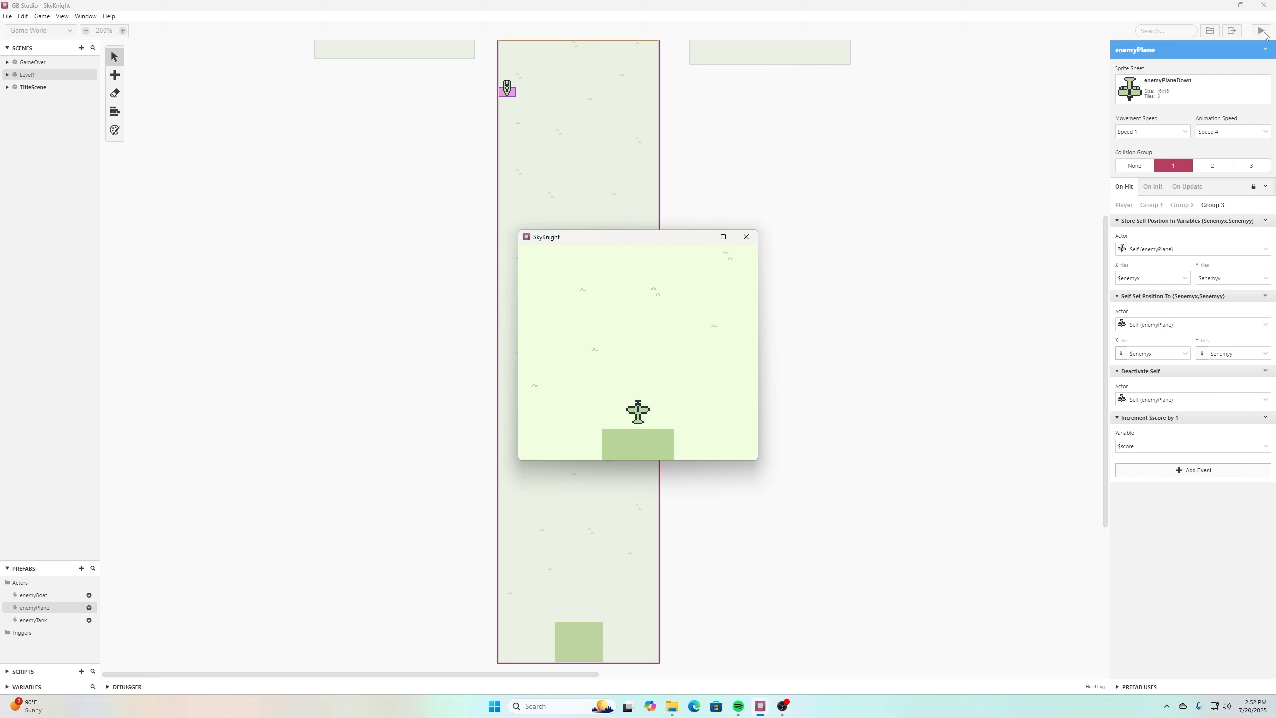
key("Left")
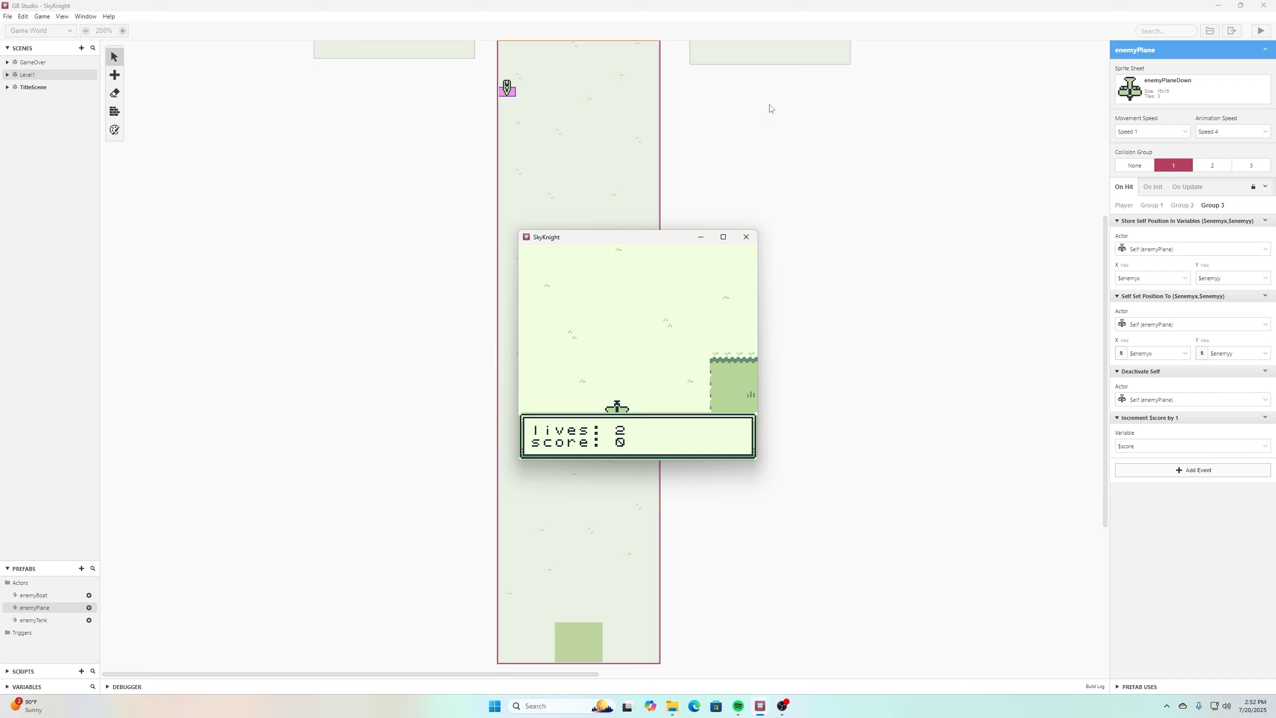
left_click(745, 237)
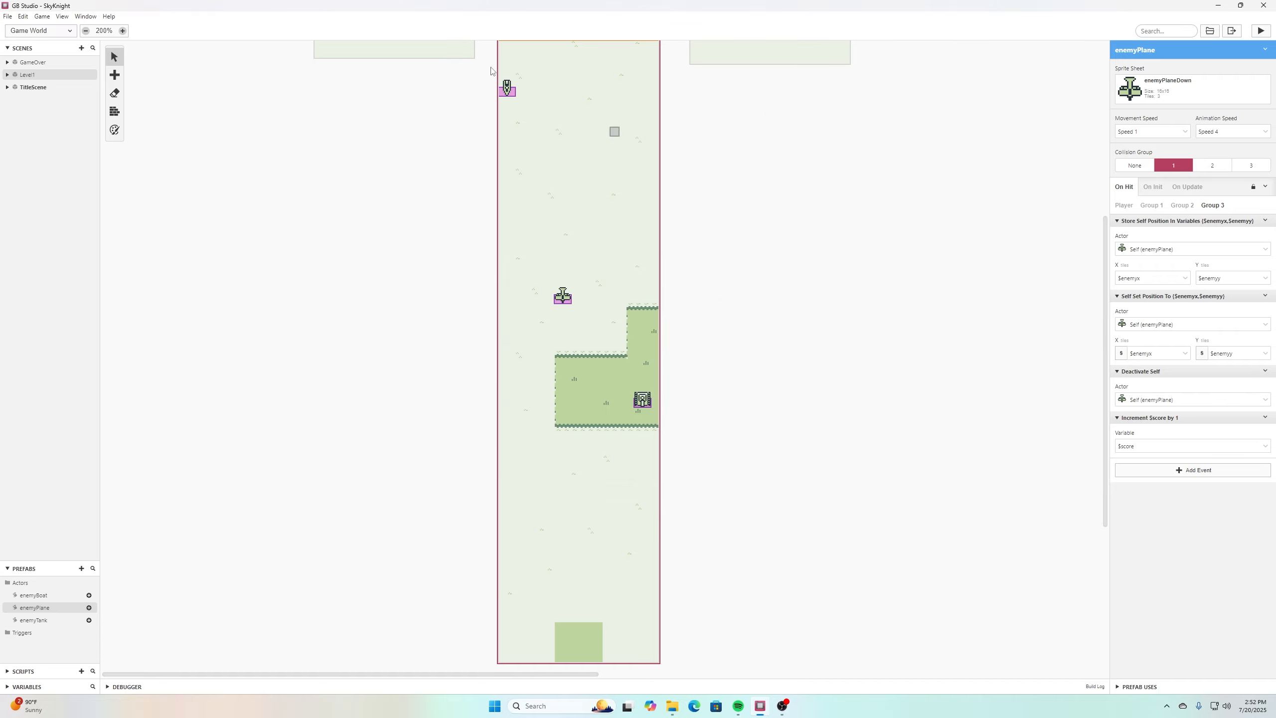
Save the project and move the enemyPlane actor in Level1 to X 0, Y 42.
left_click(9, 18)
left_click(30, 67)
scroll(854, 256, "up", 3)
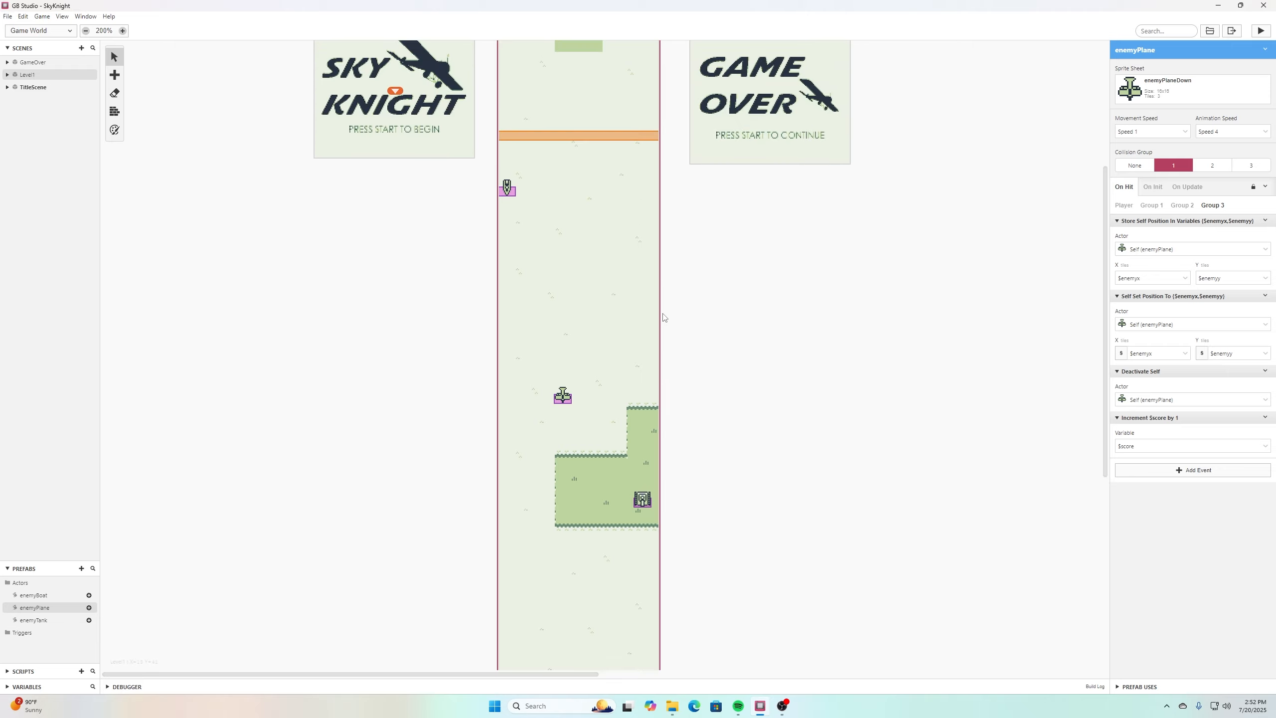
scroll(655, 337, "down", 3)
scroll(655, 337, "up", 3)
left_click_drag(565, 395, 492, 349)
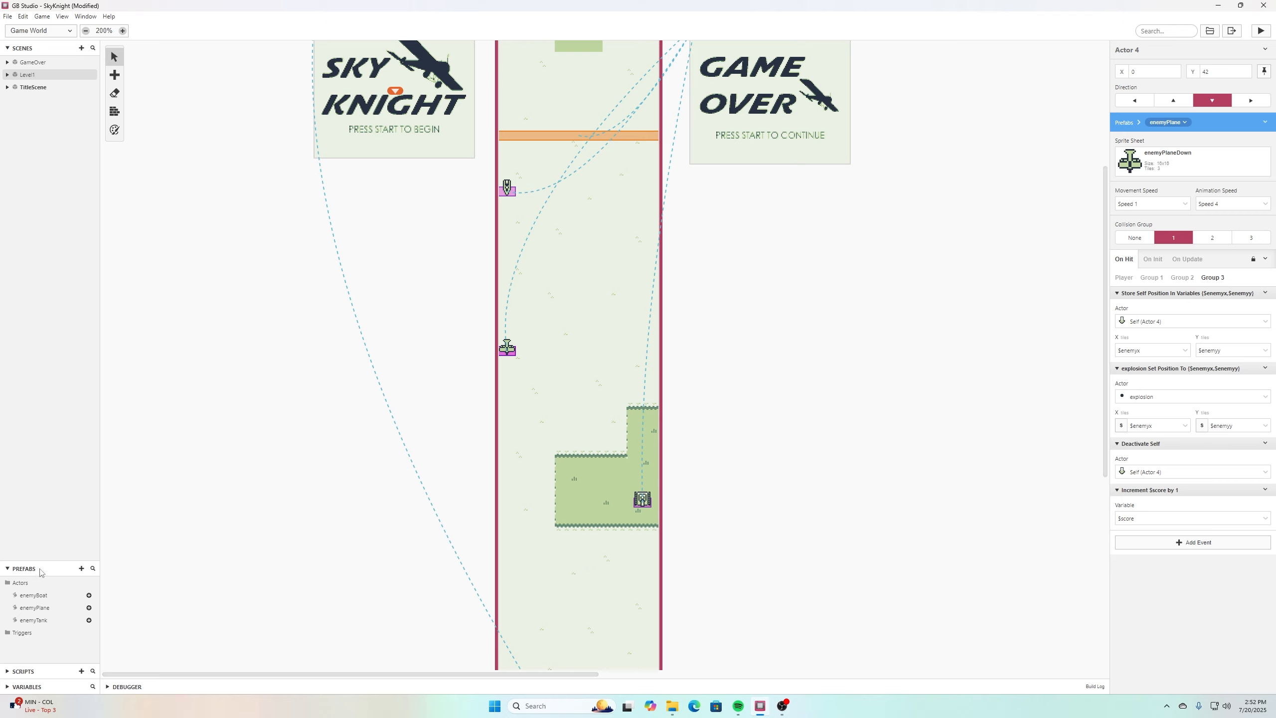
Create a new actor prefab and name it enemyBomber.
left_click(81, 569)
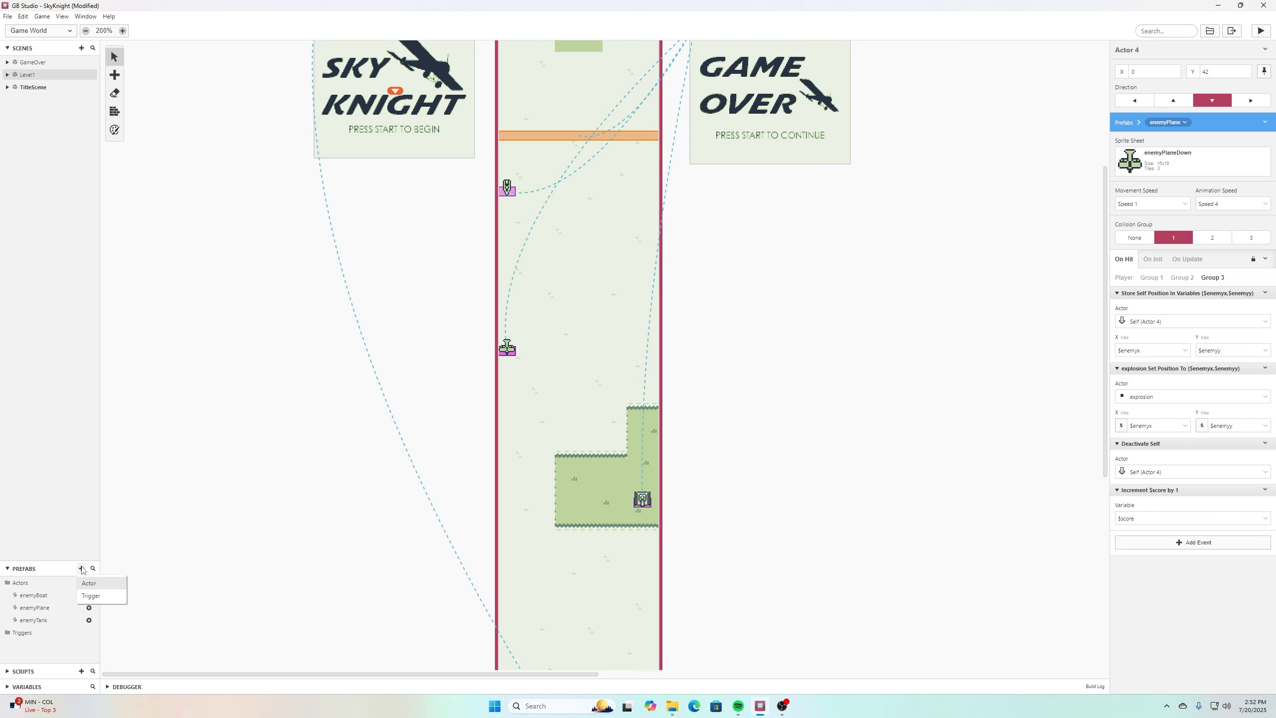
left_click(101, 584)
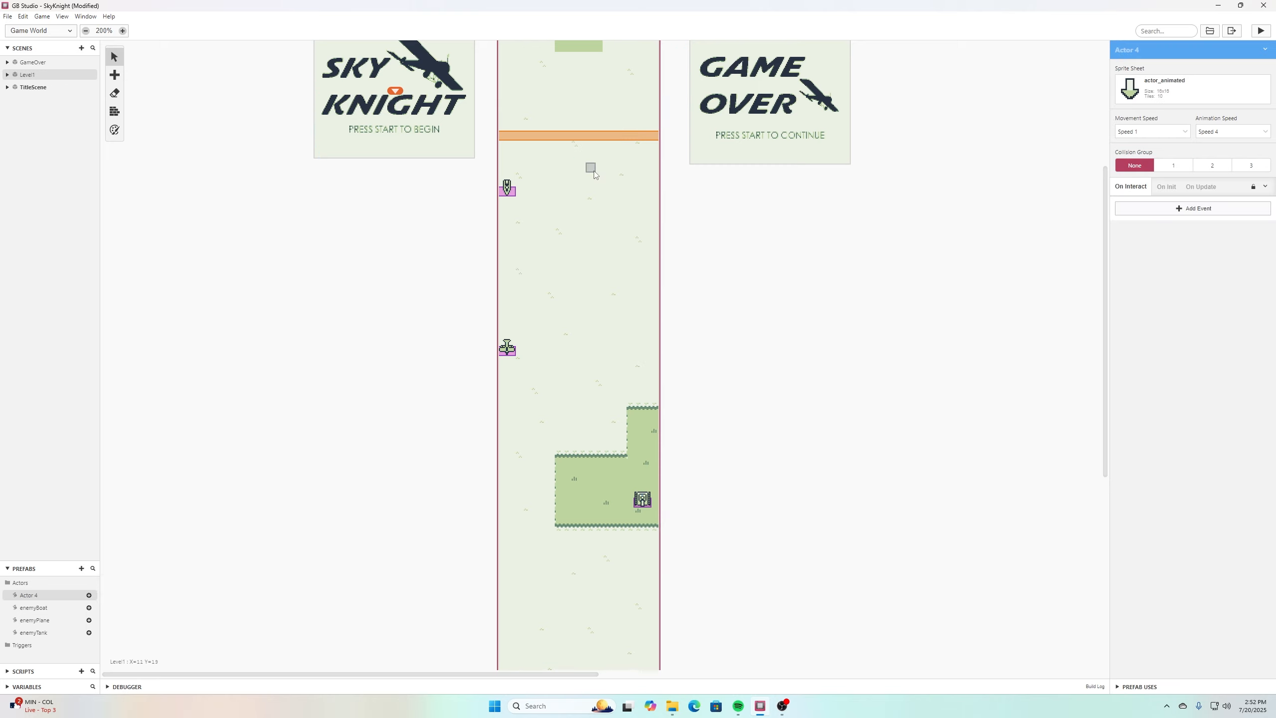
left_click(1137, 48)
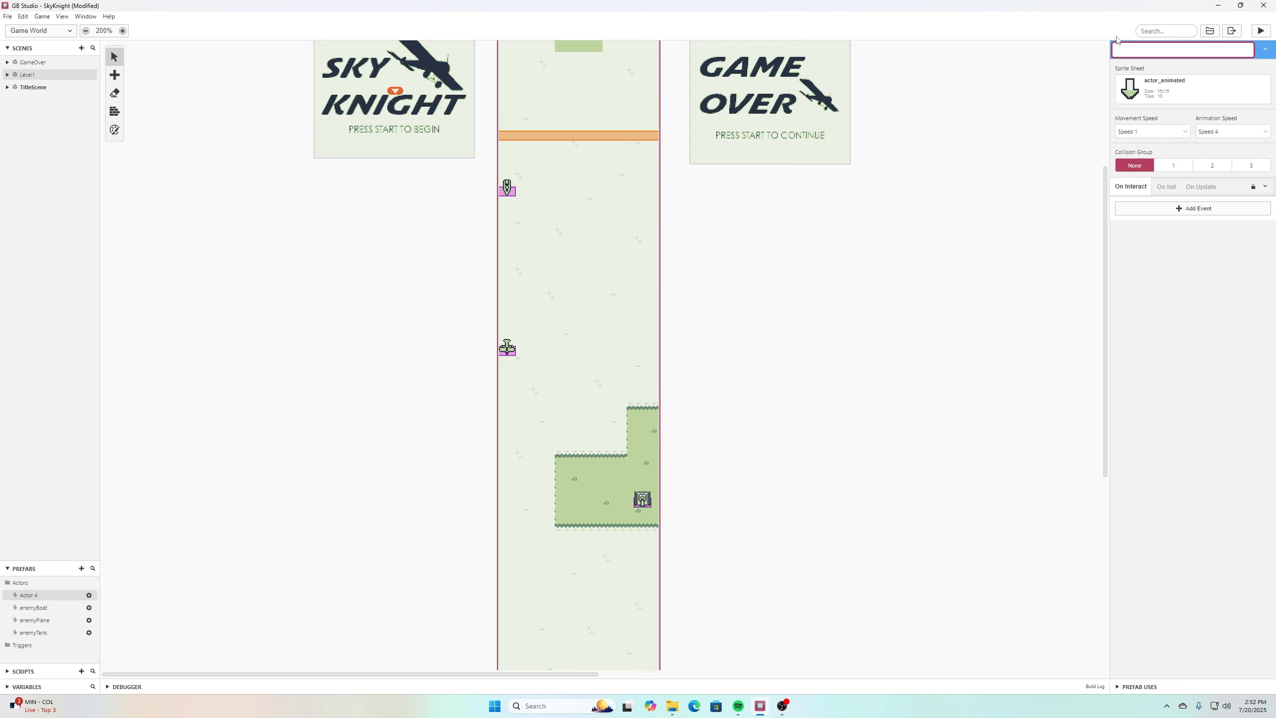
type("enemyBomber")
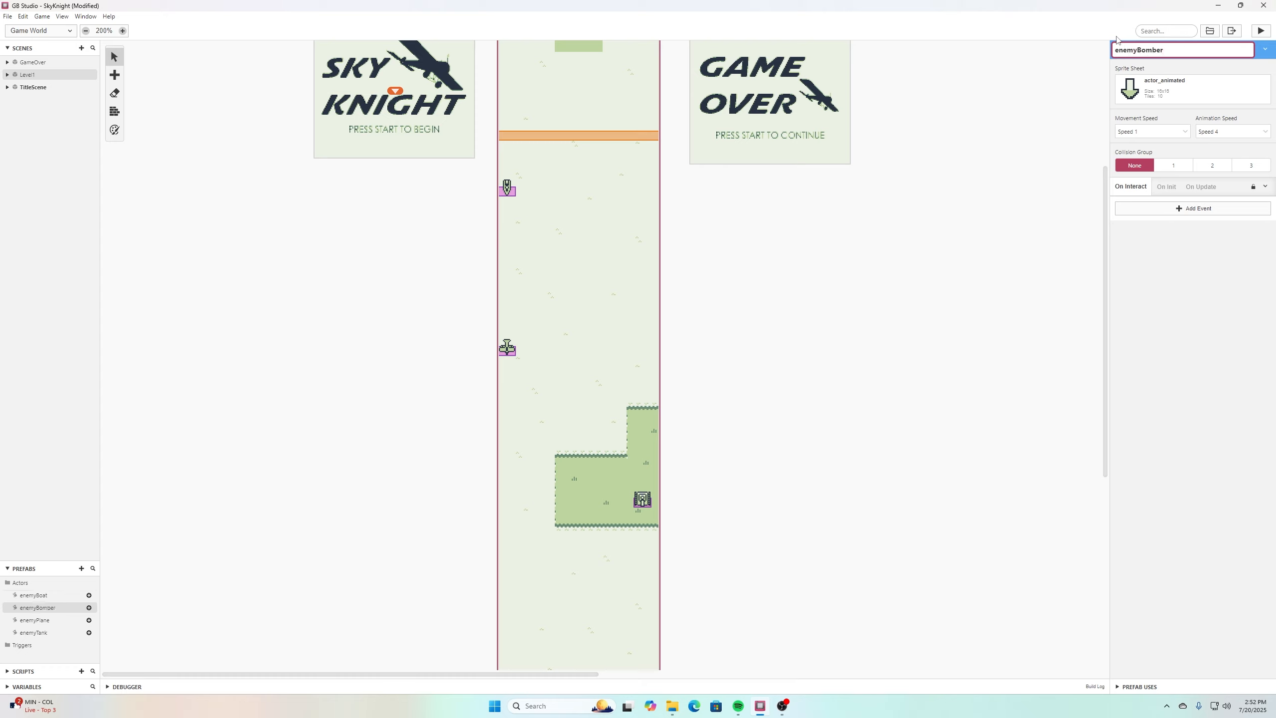
Configure the enemyBomber prefab with the enemyBomber sprite sheet, movement speed ½ and collision group 1.
left_click(1197, 93)
left_click(1161, 199)
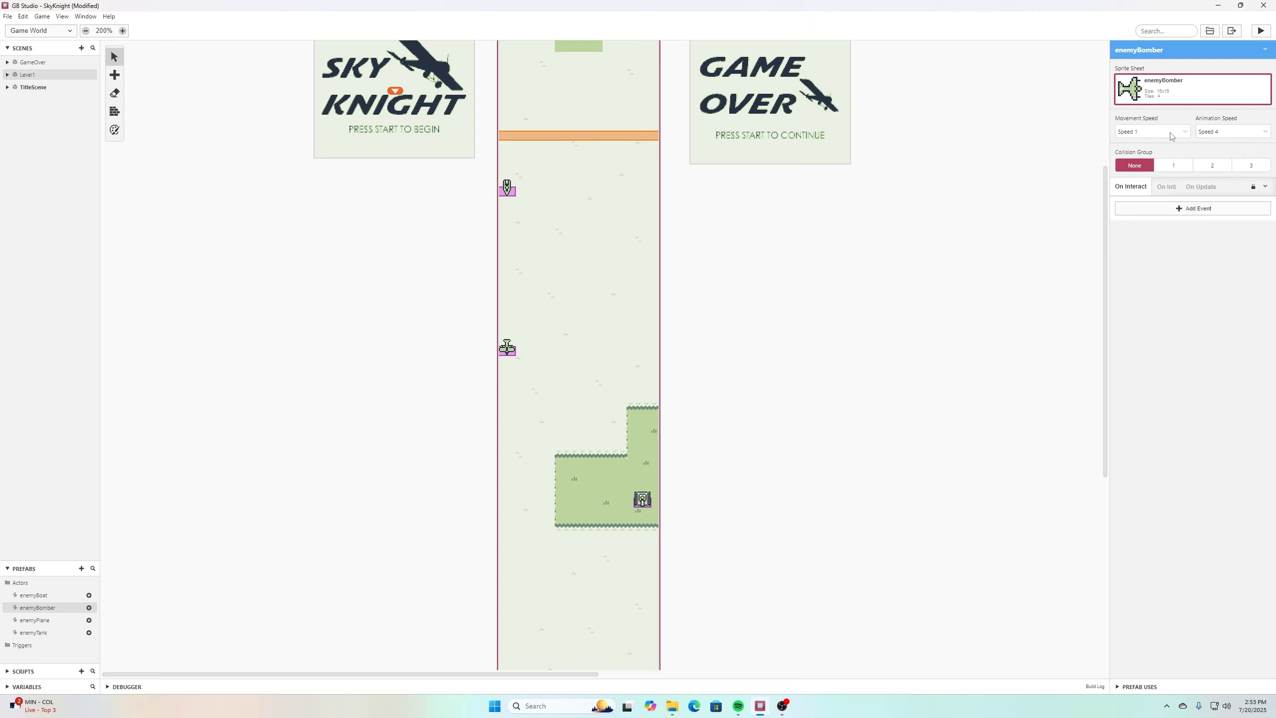
left_click(1170, 136)
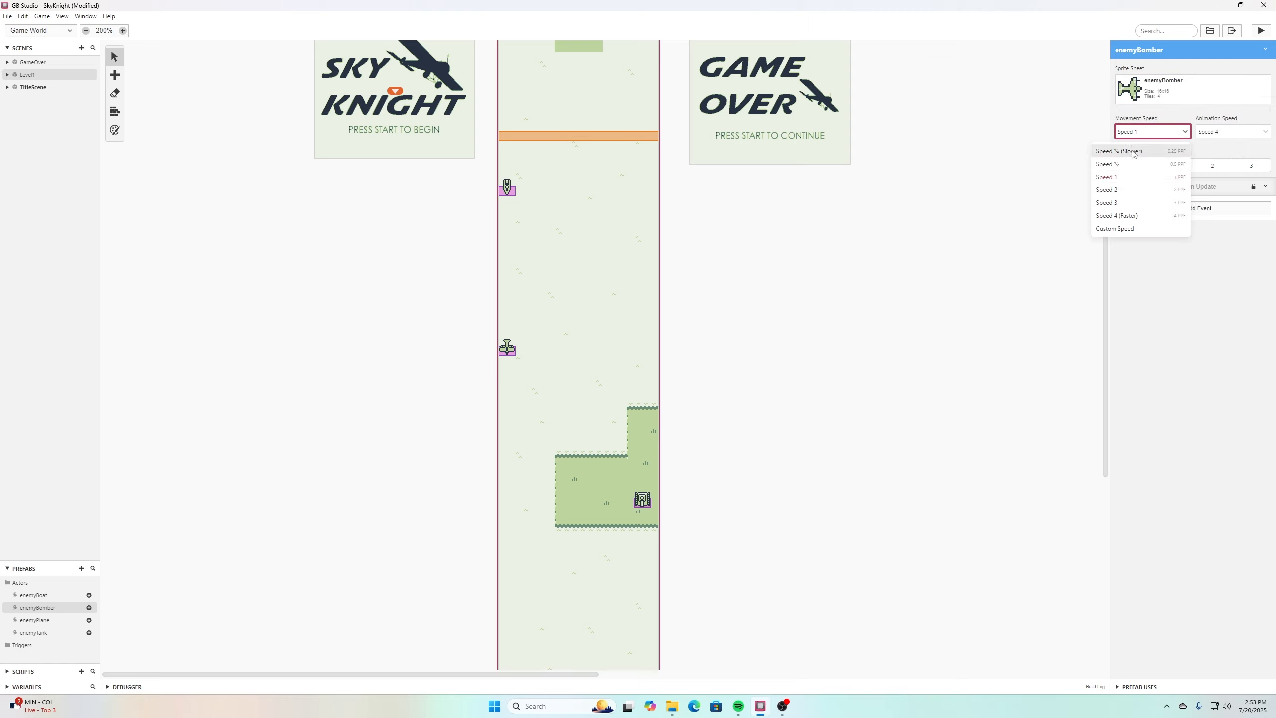
left_click(1109, 165)
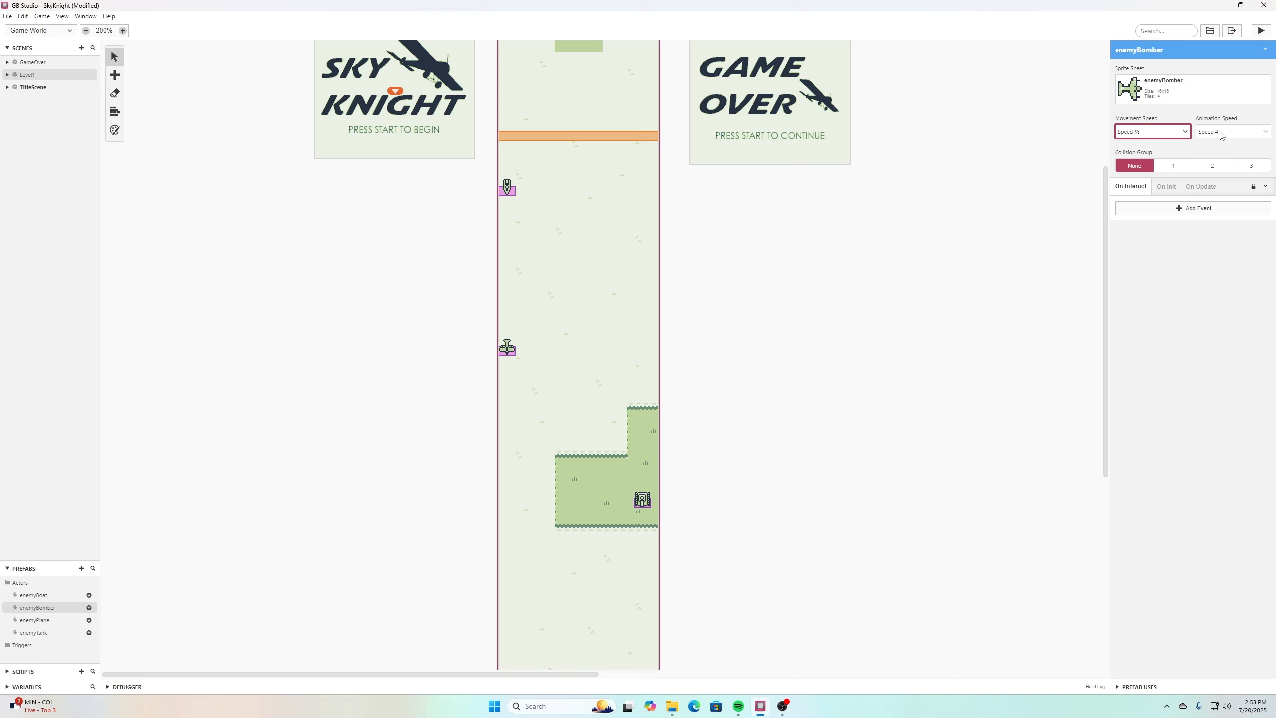
left_click(1170, 168)
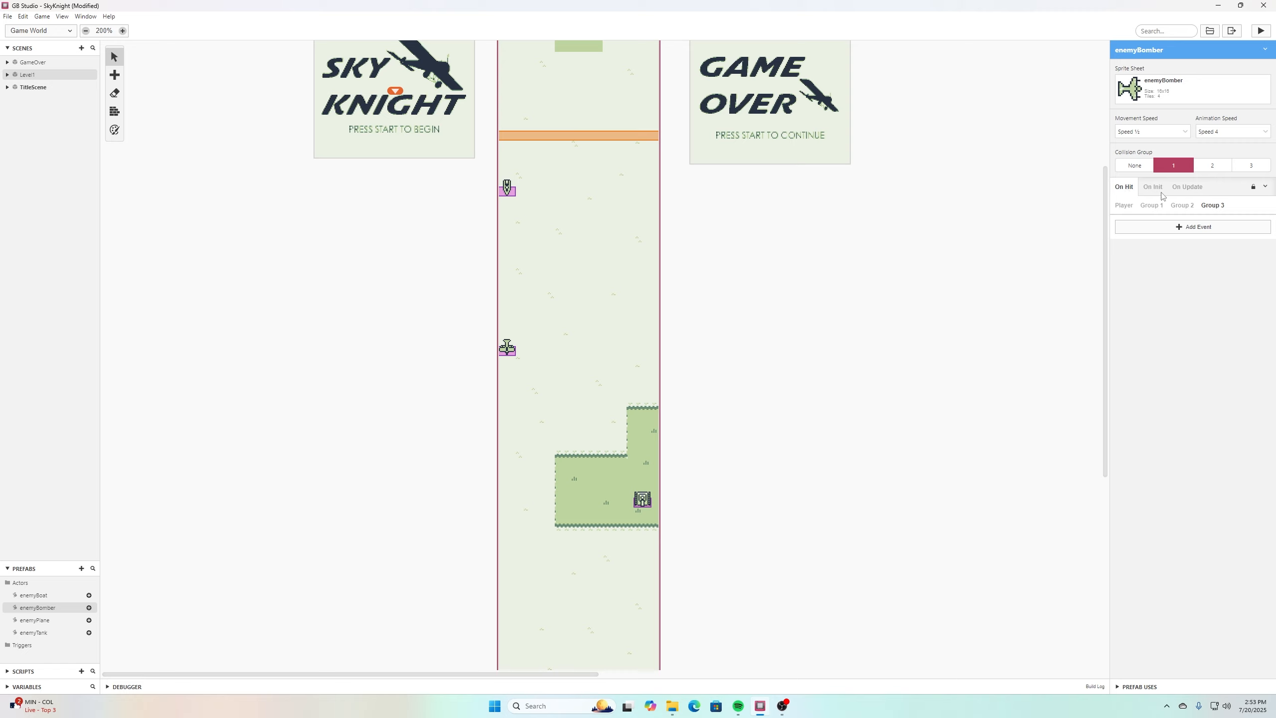
Add an Actor Move Relative event with X 17 to the enemyBomber prefab's On Update script and save the project.
left_click(1189, 187)
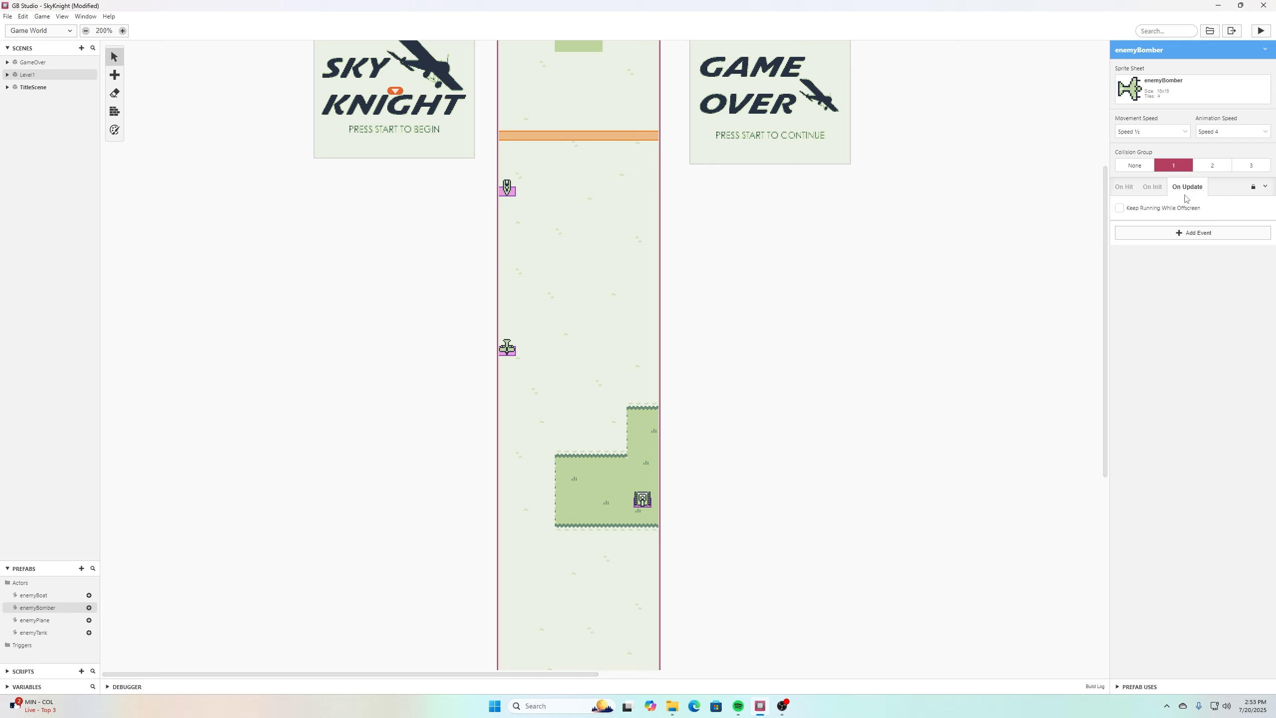
left_click(1191, 233)
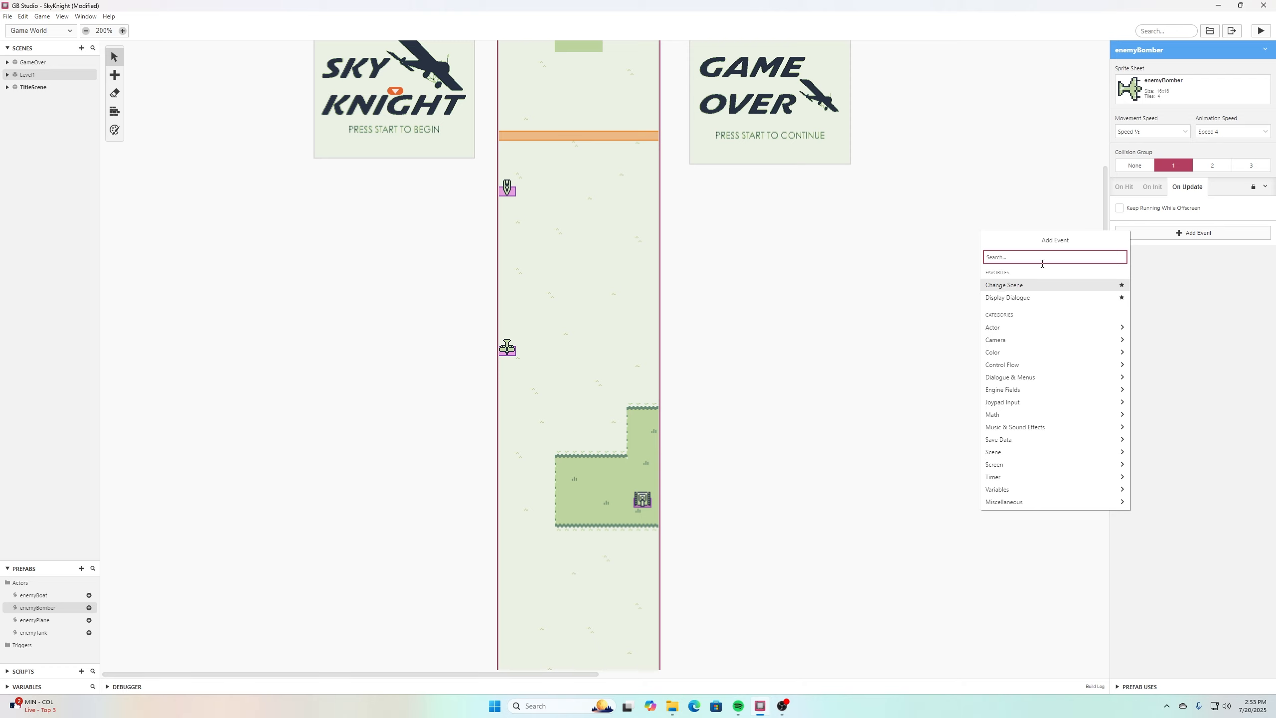
type("move")
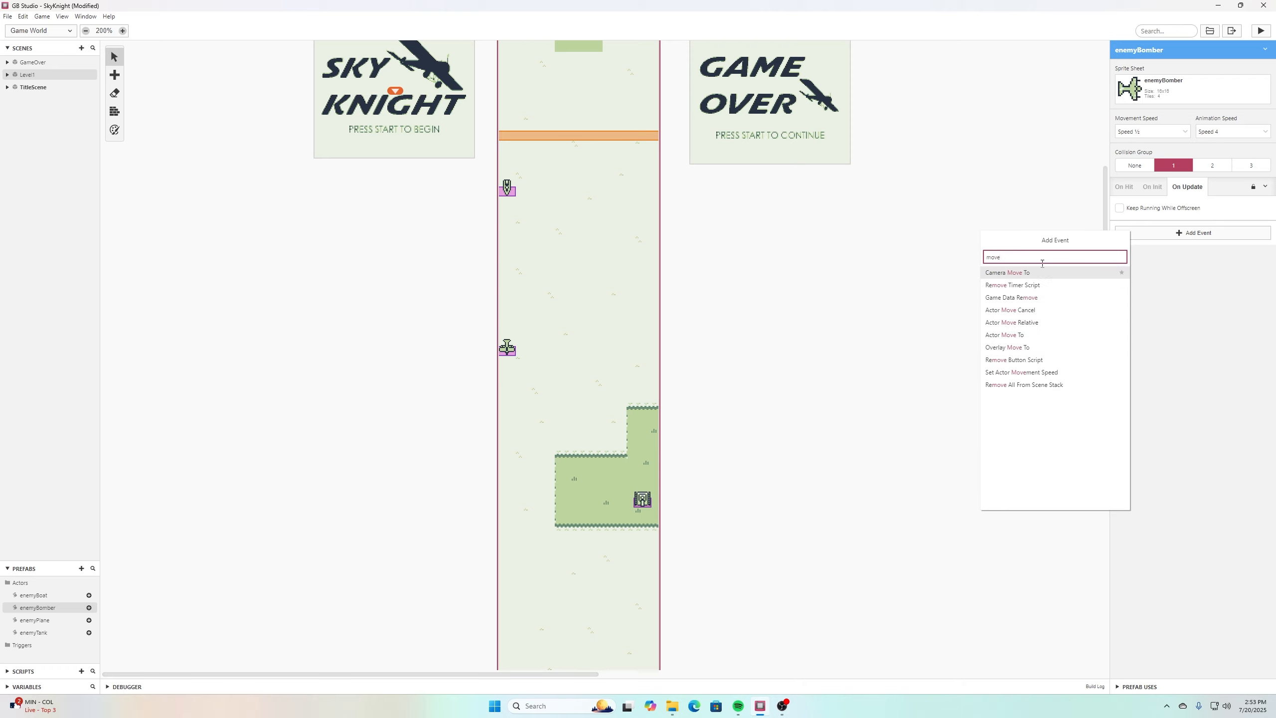
left_click(1035, 326)
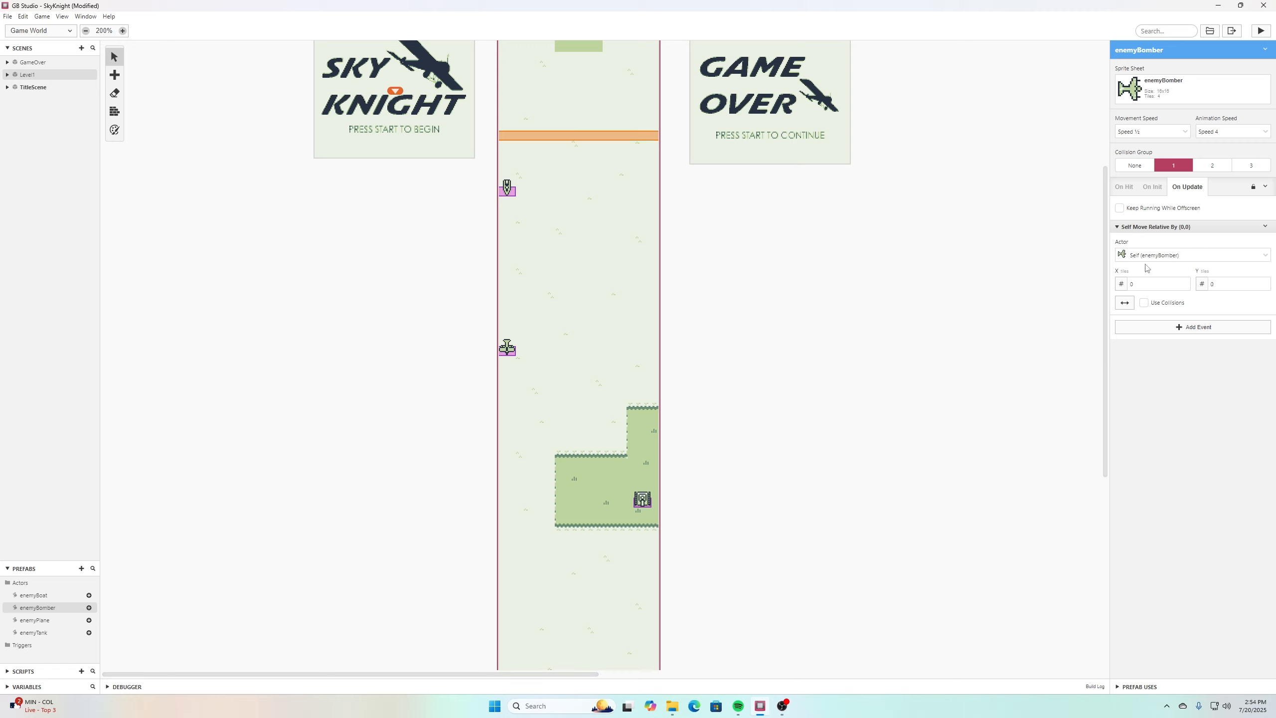
left_click(1184, 283)
left_click(1184, 282)
left_click(1185, 283)
left_click(1192, 372)
left_click(7, 16)
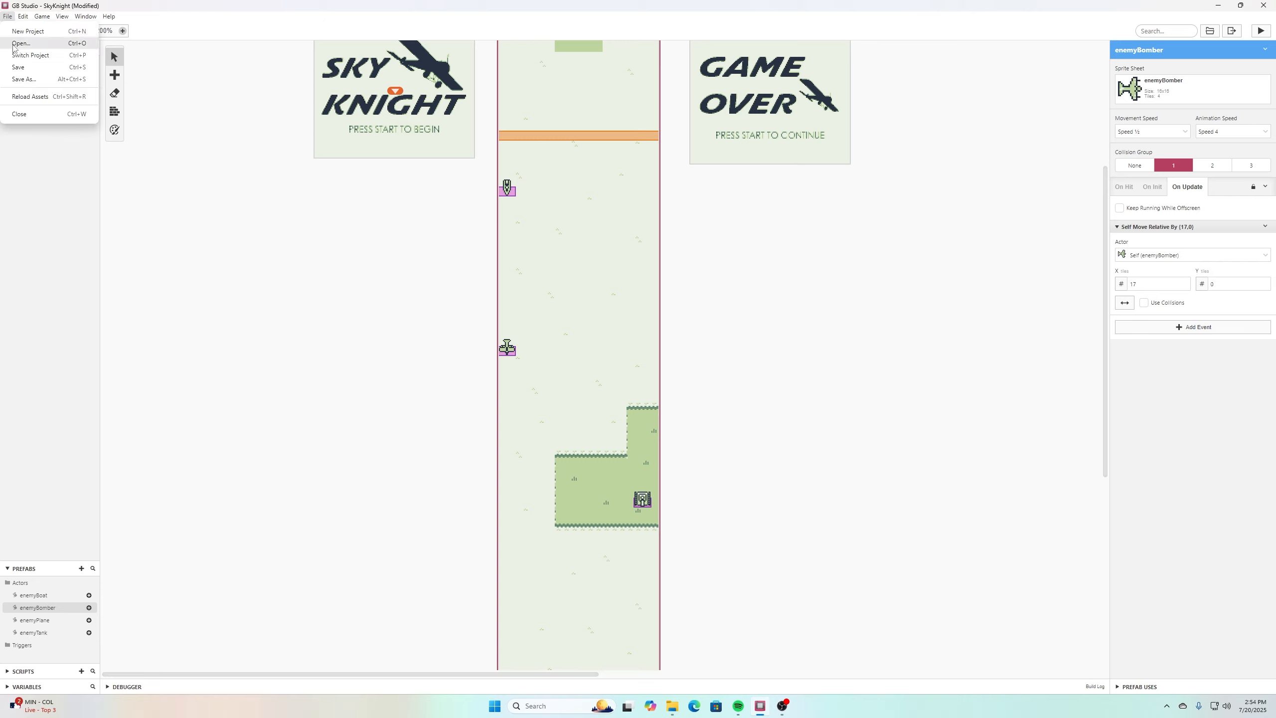
left_click(17, 69)
Playtest the game from the title screen, steering the plane left, and close the game window.
left_click(1261, 31)
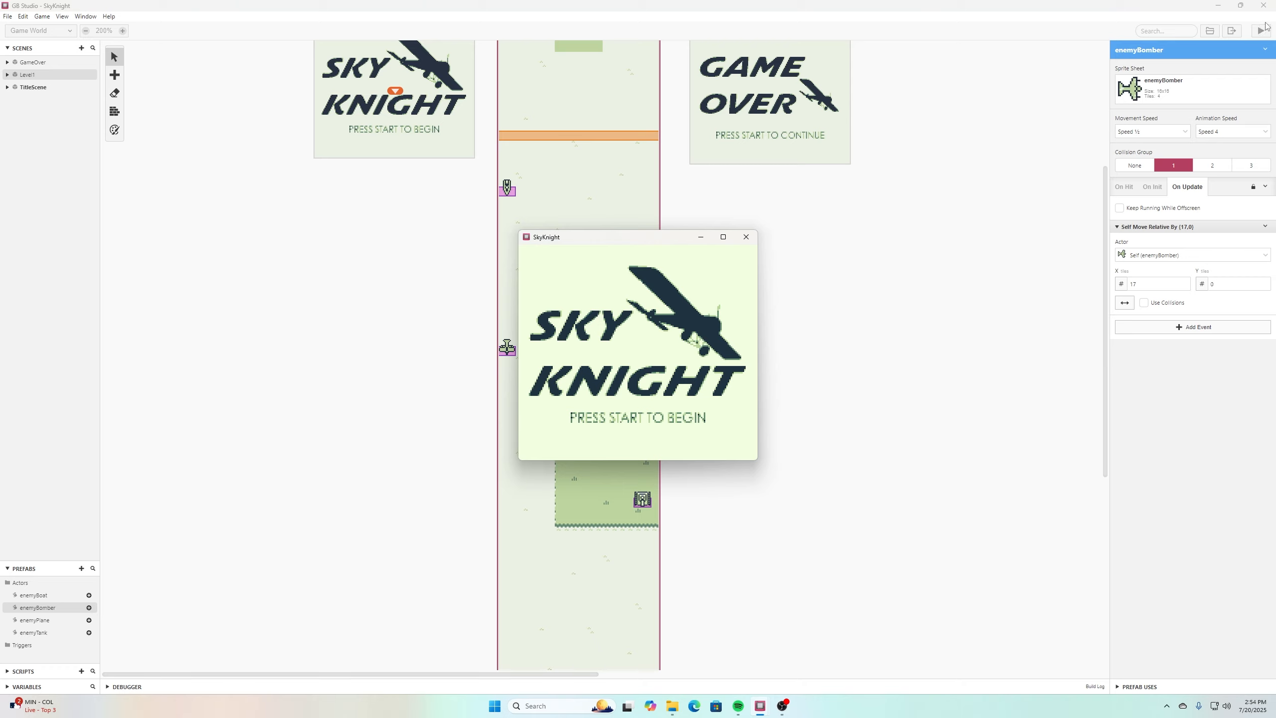
key("Return")
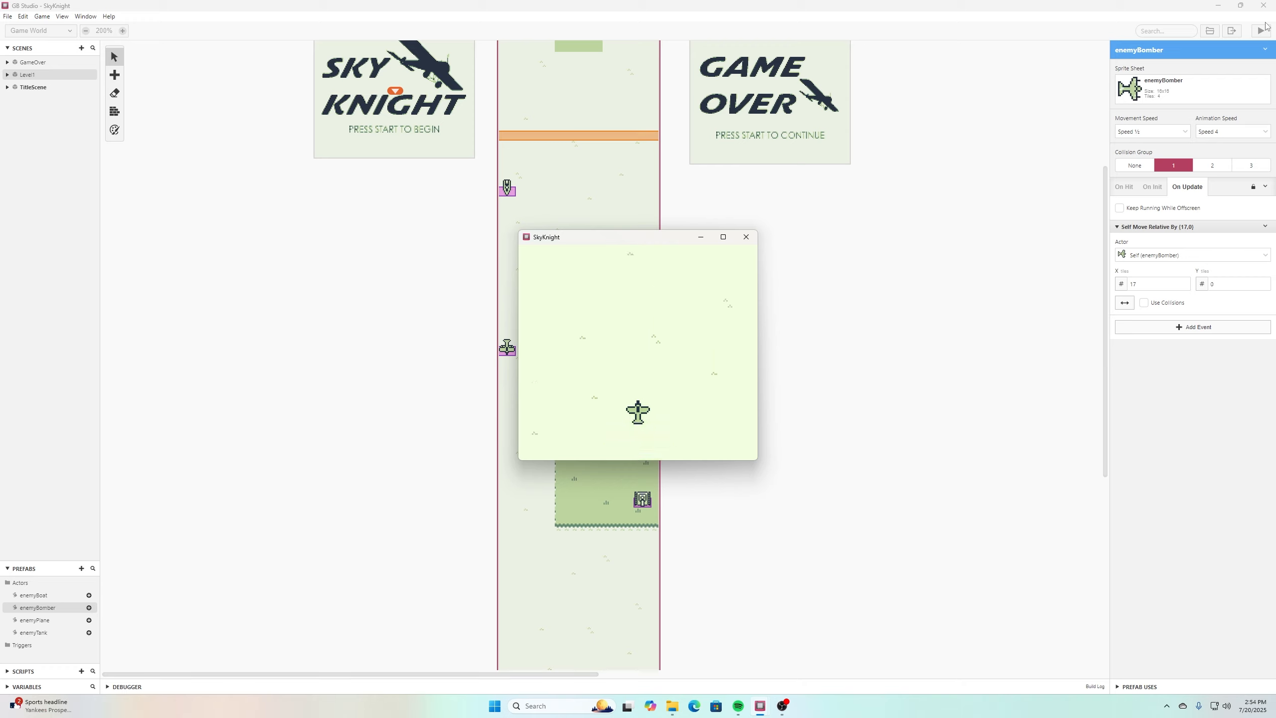
key("Left")
left_click(746, 237)
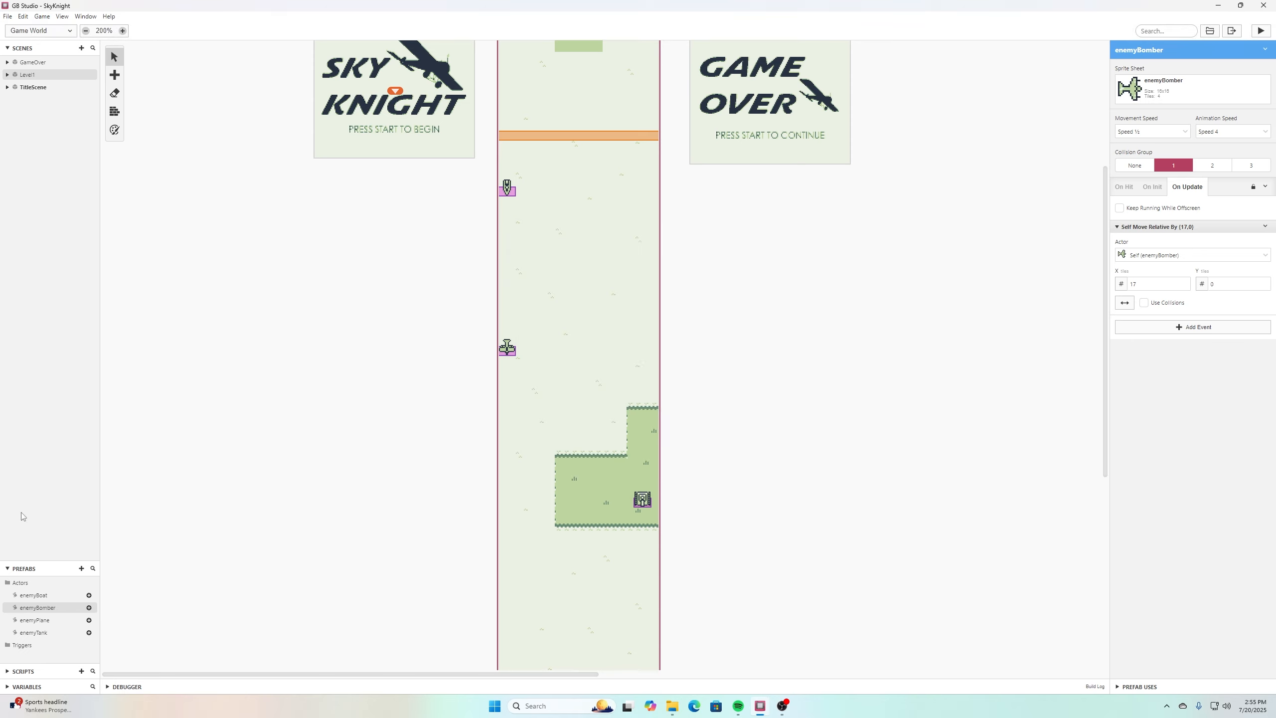
Place an enemyBomber actor in Level1 at X 0, Y 28, set its direction to right and save the project.
left_click(89, 607)
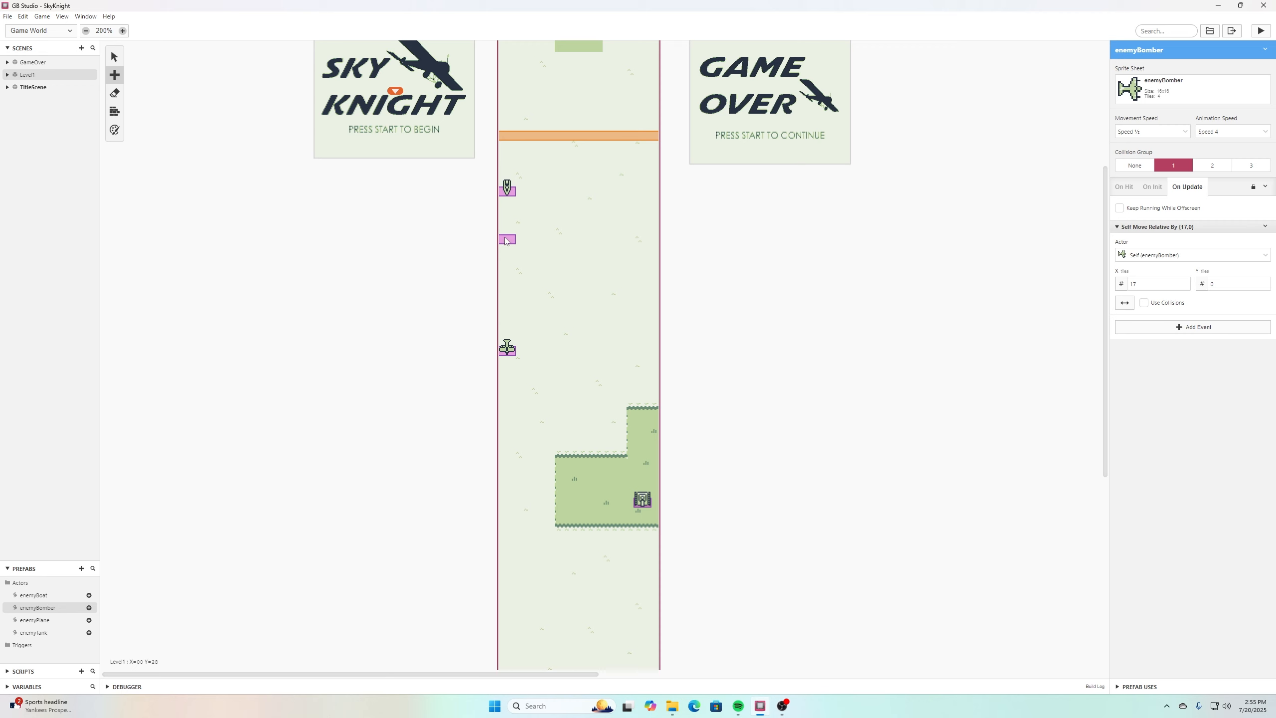
left_click(506, 241)
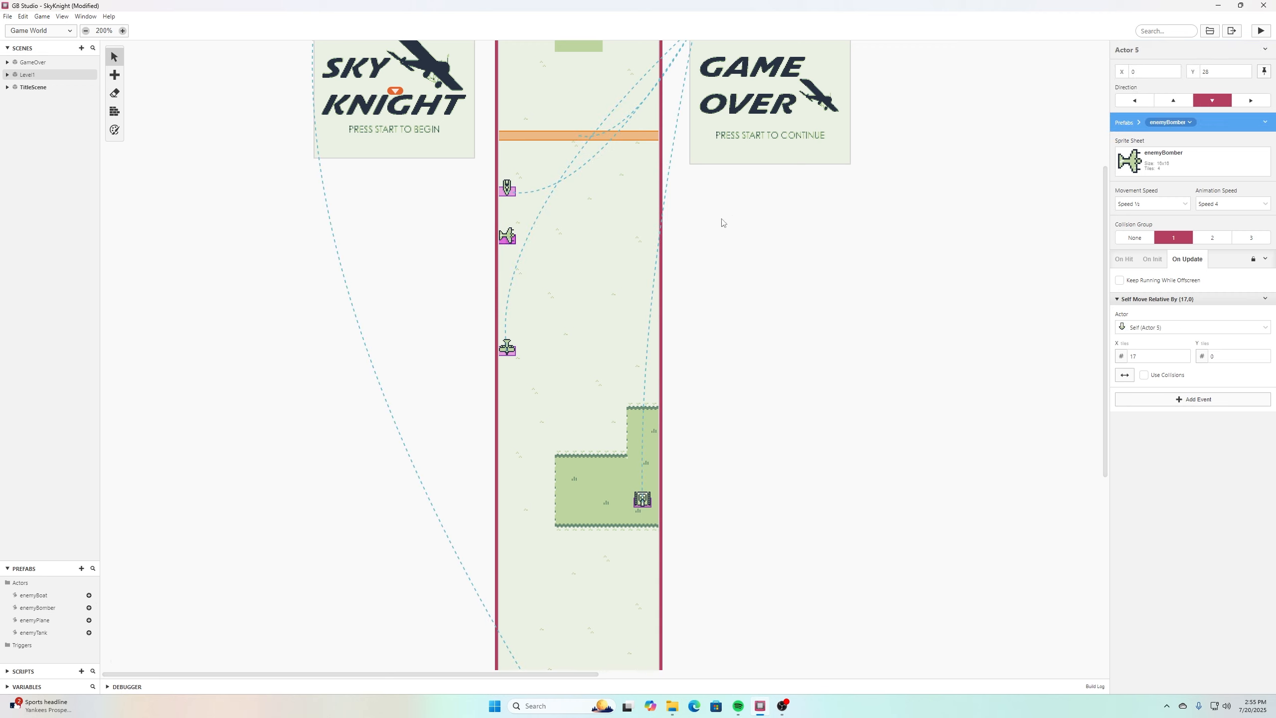
left_click(1249, 101)
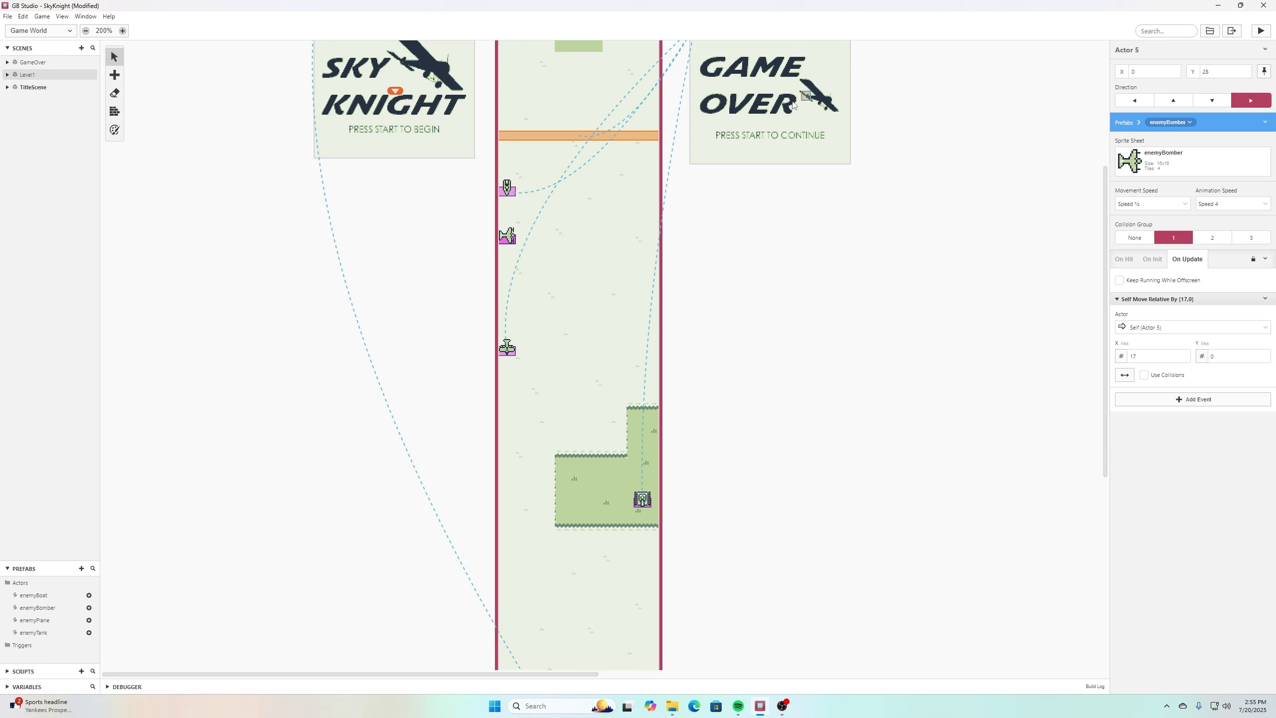
left_click(8, 17)
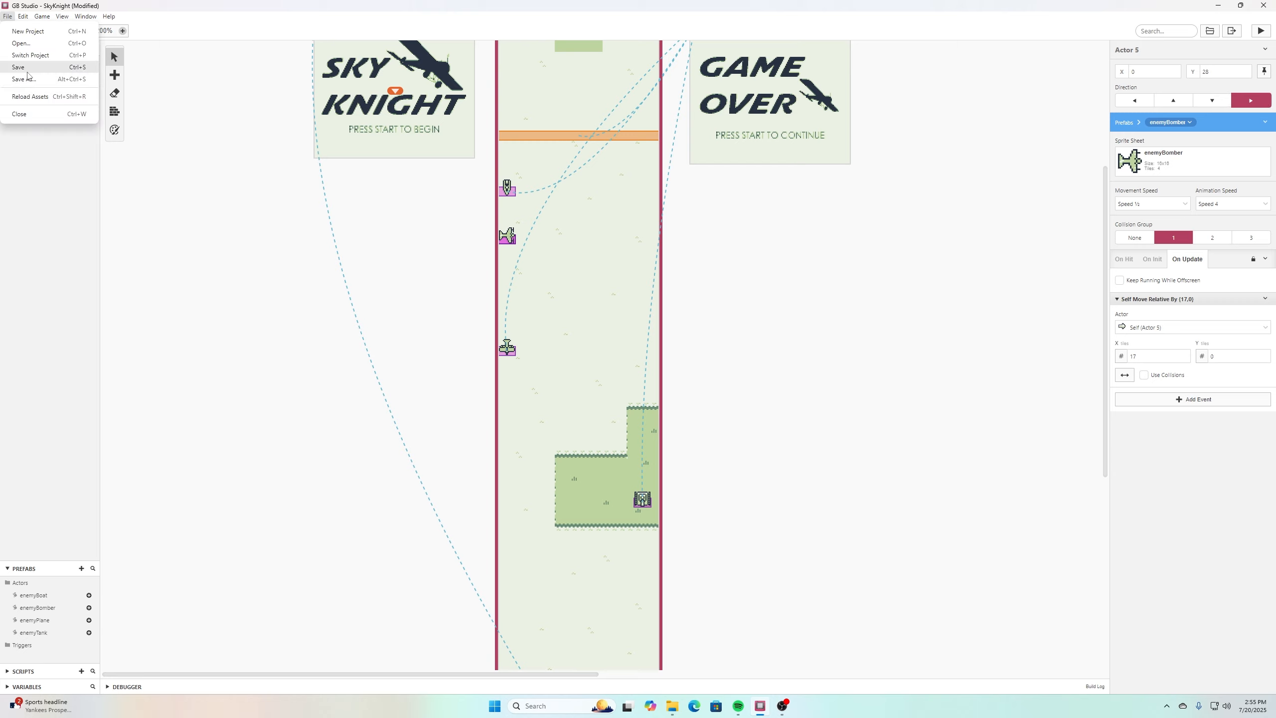
left_click(28, 73)
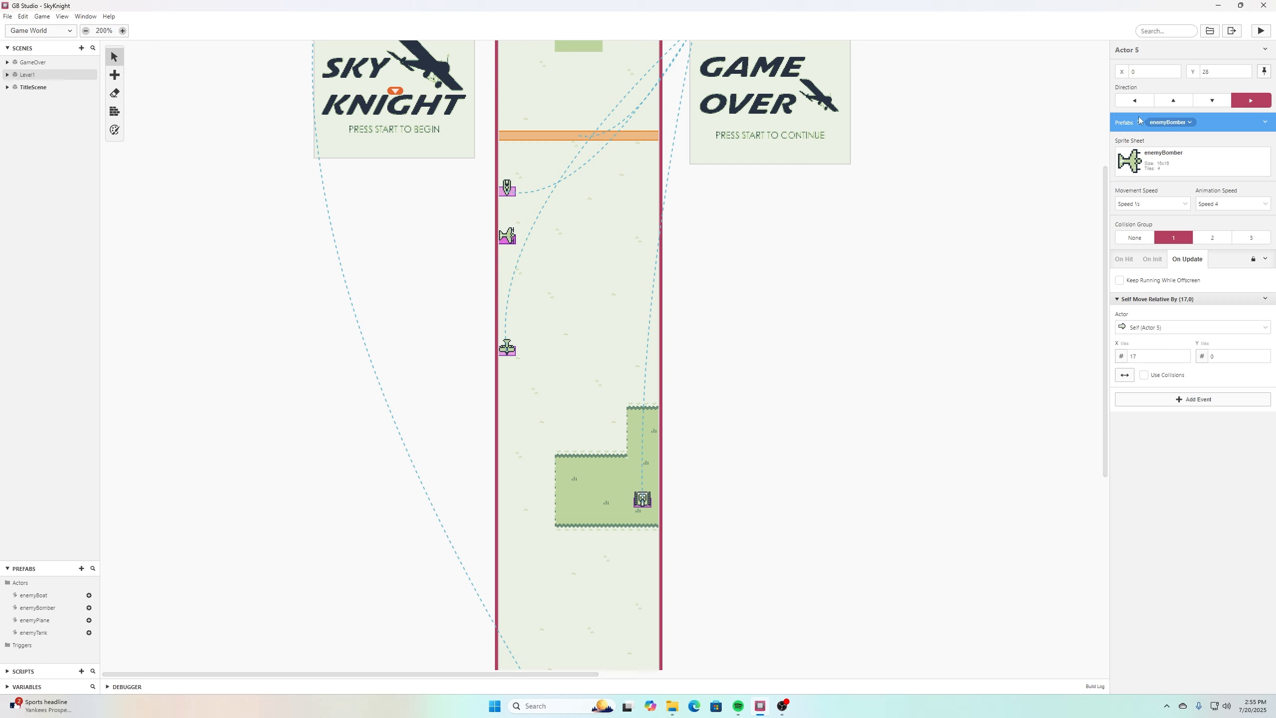
Playtest the bomber's flight across Level1 while steering the player plane, and close the game.
left_click(1268, 33)
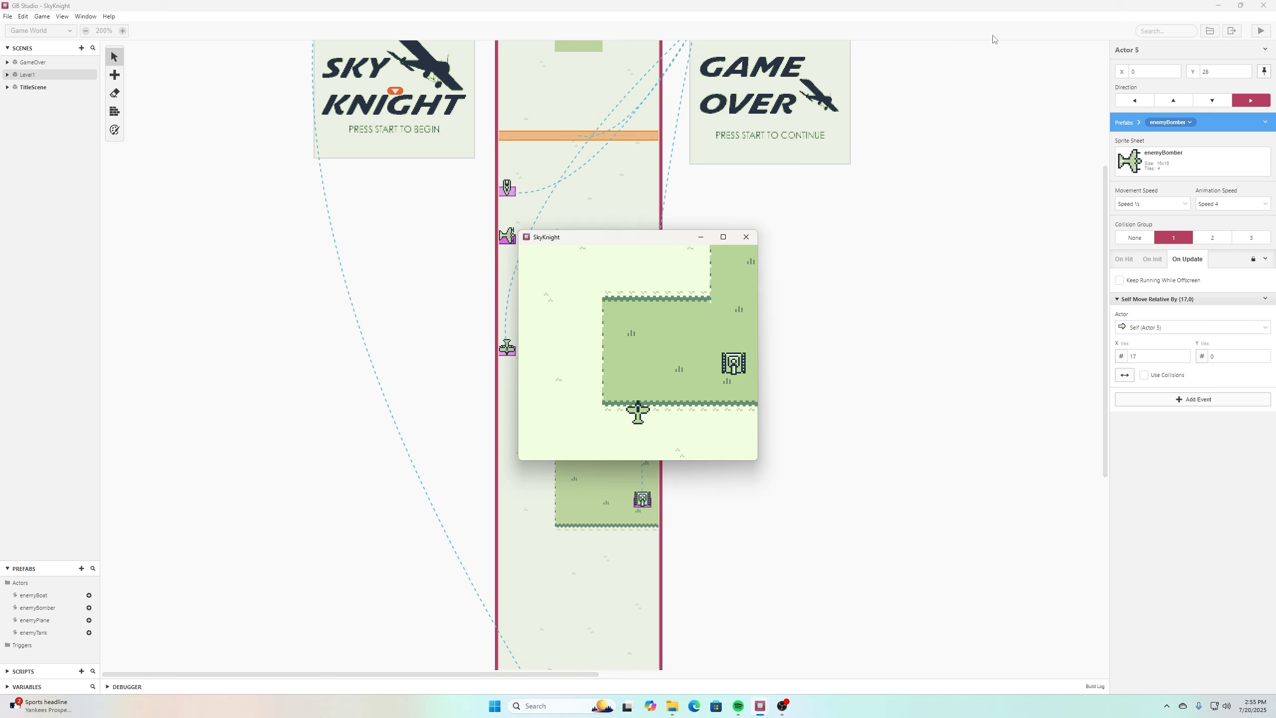
key("Left")
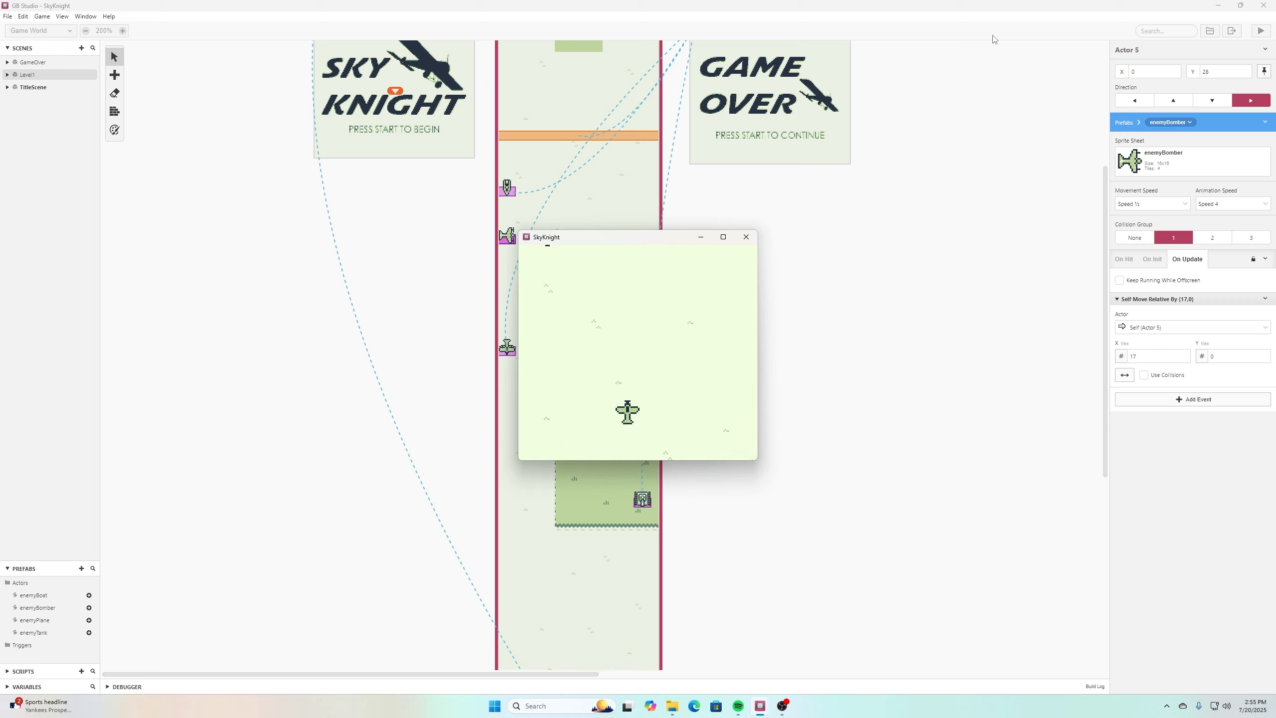
key("Right")
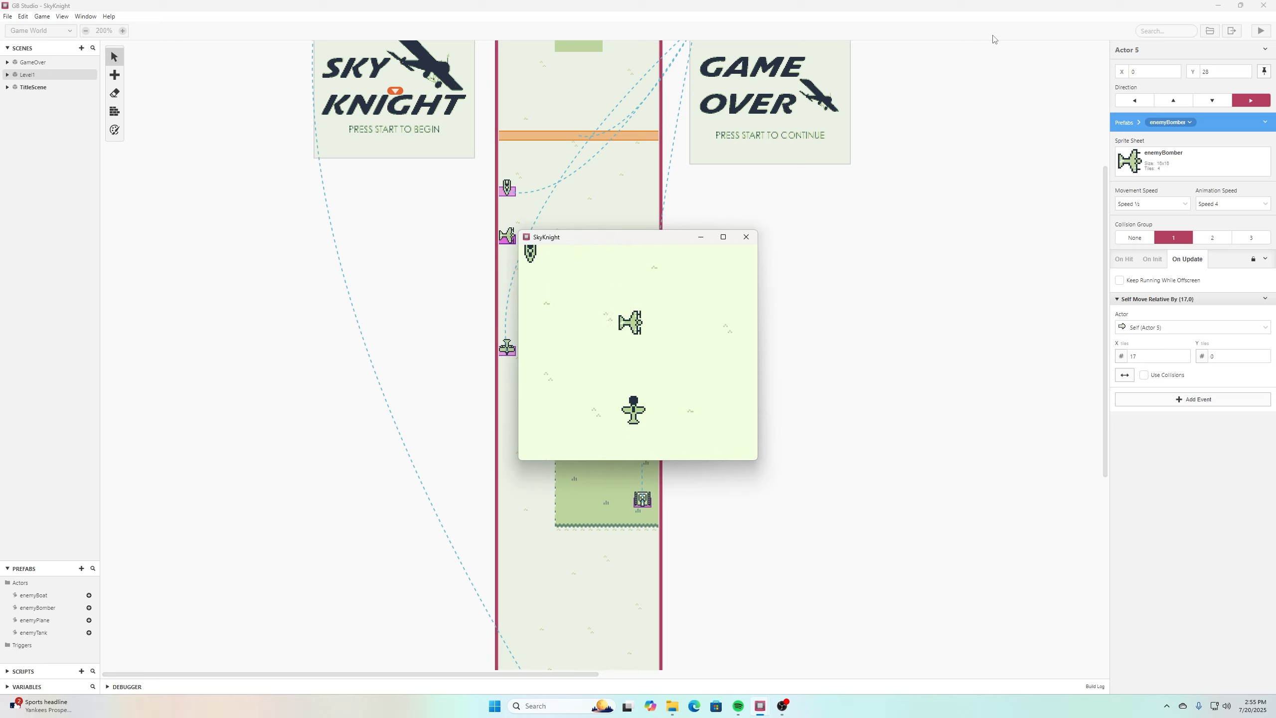
key("Right")
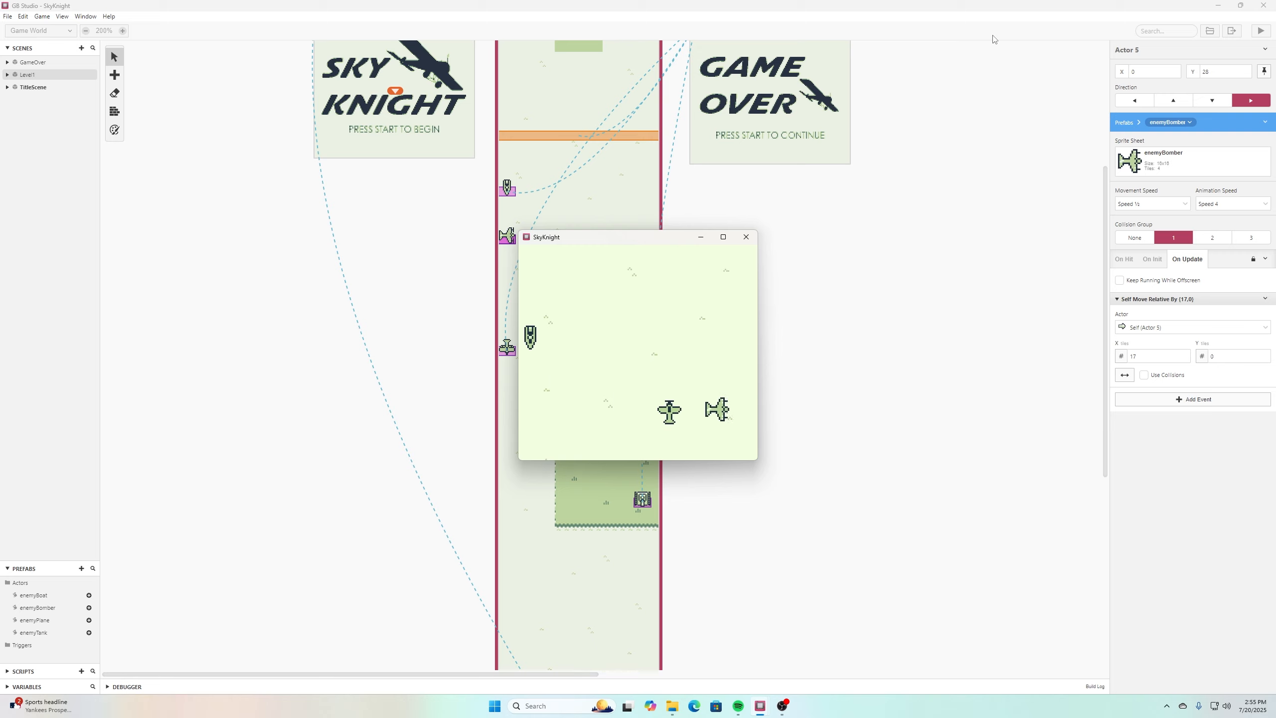
left_click(746, 236)
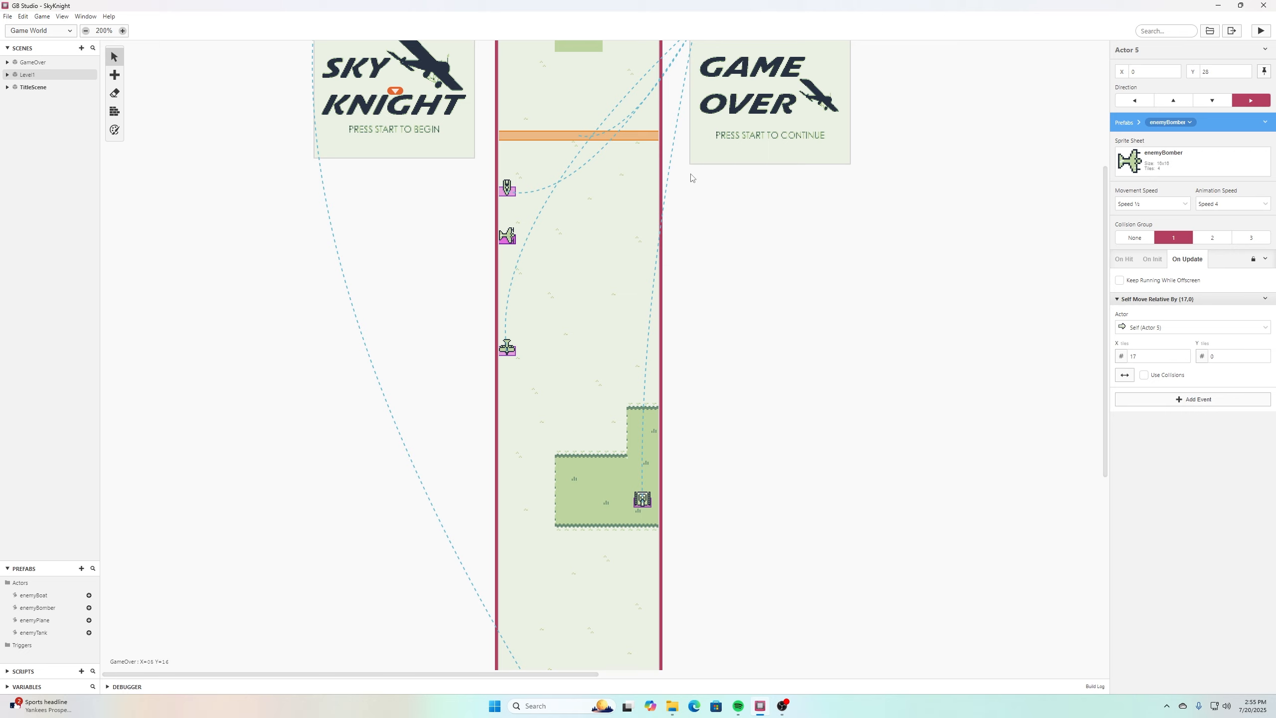
Copy the enemyTank's On Hit script for Group 3 into the enemyBomber's matching Group 3 hit script.
left_click(506, 190)
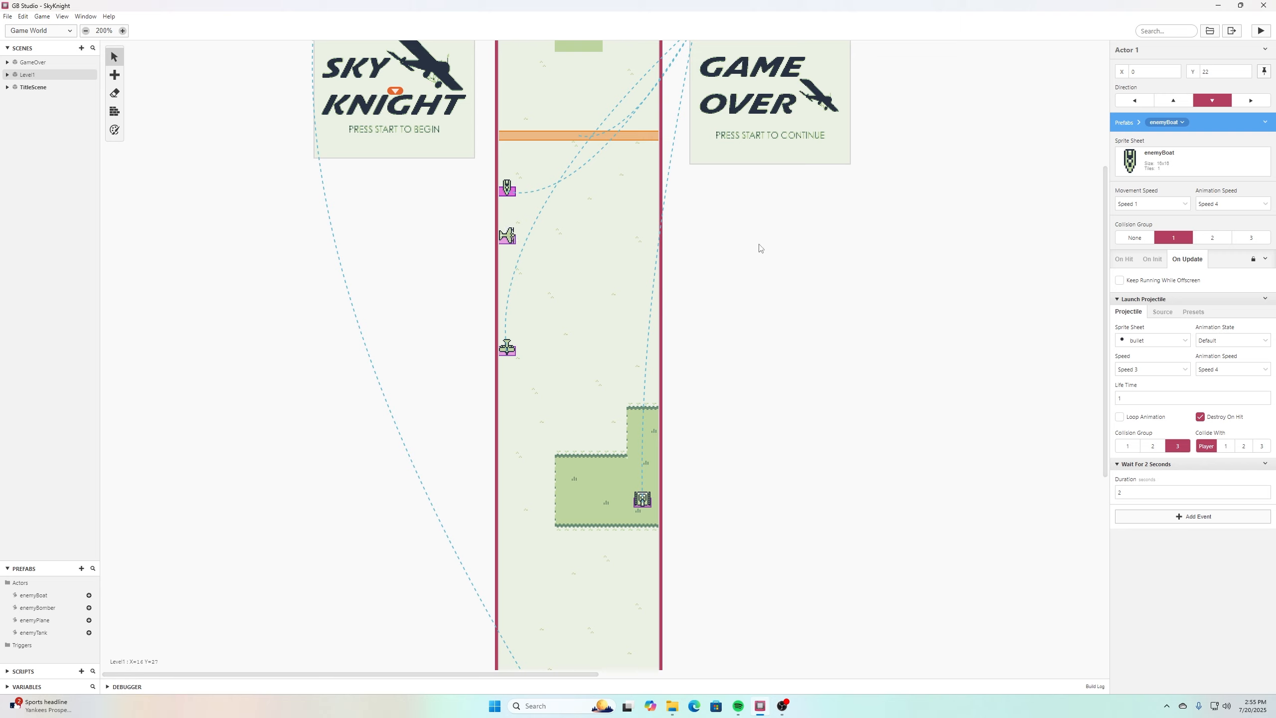
left_click(643, 504)
left_click(1127, 260)
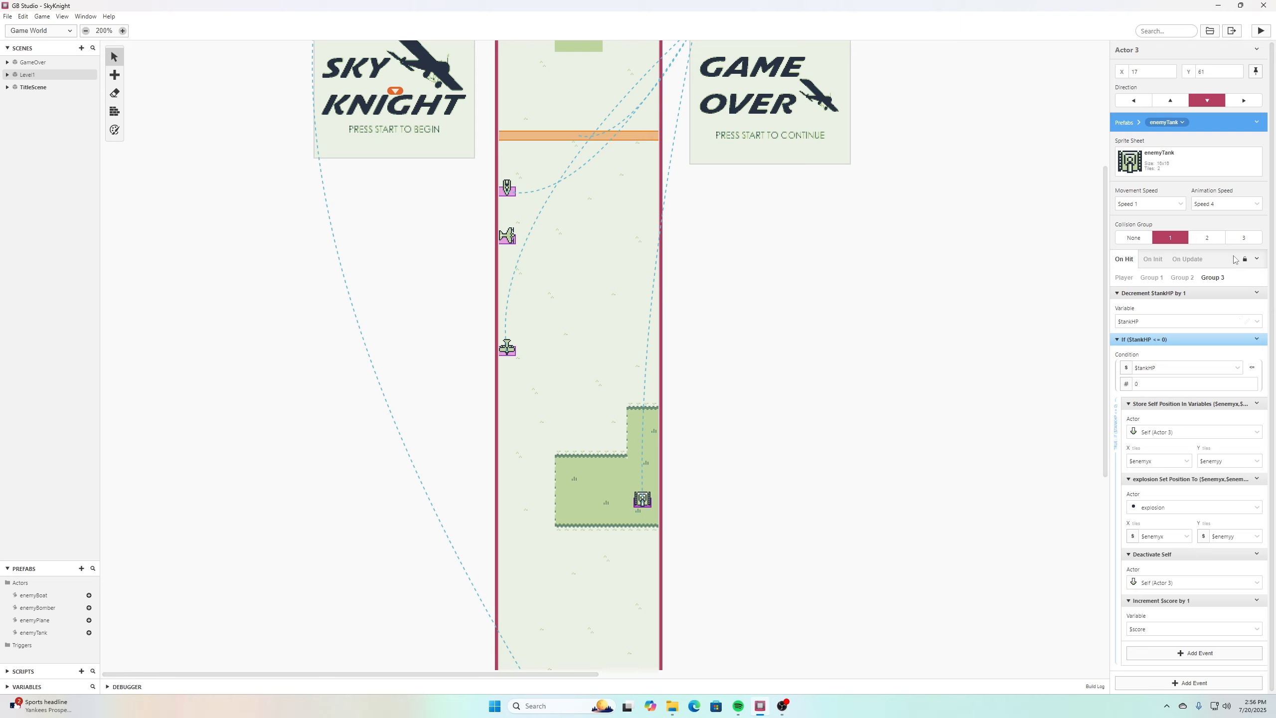
left_click(1256, 259)
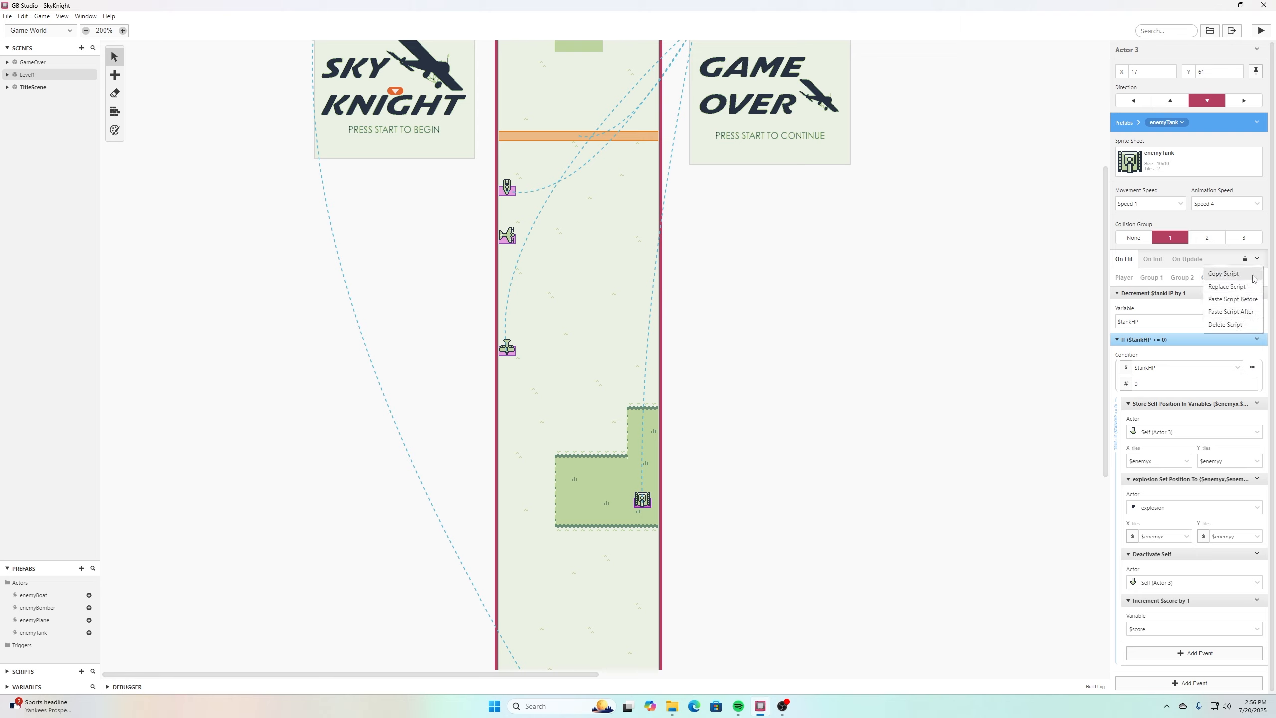
left_click(1252, 274)
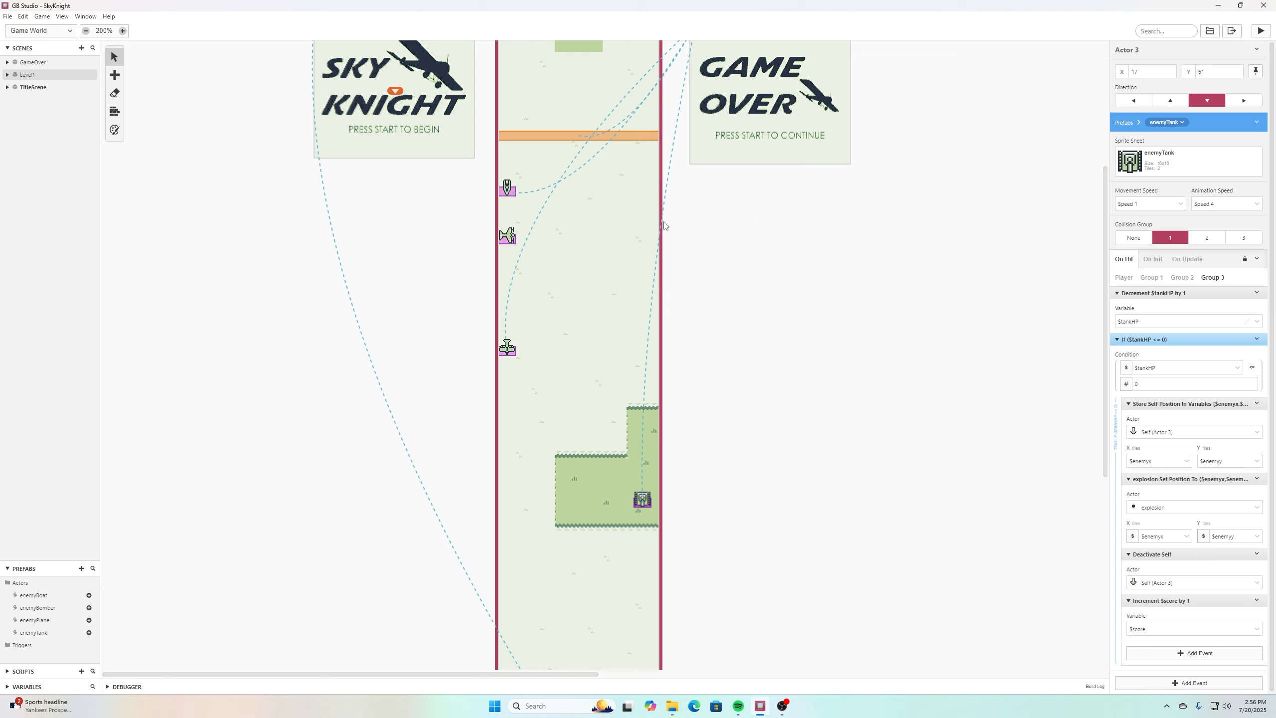
left_click(507, 236)
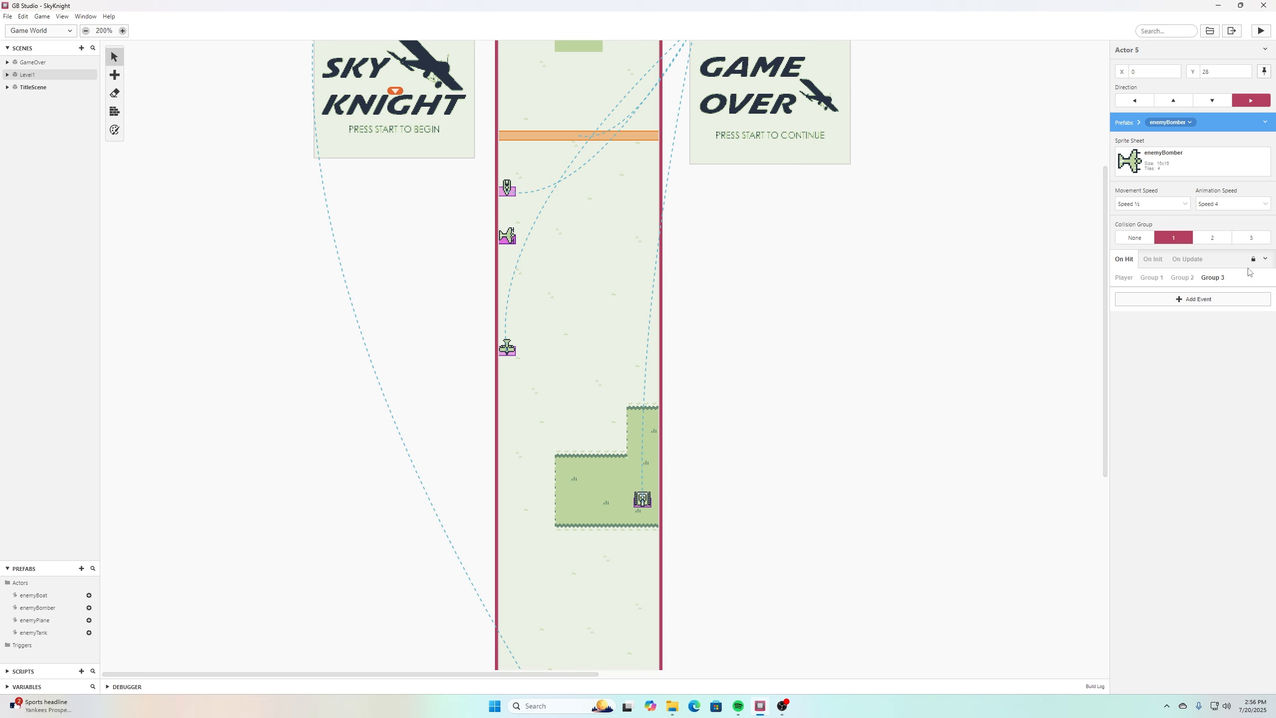
left_click(1265, 258)
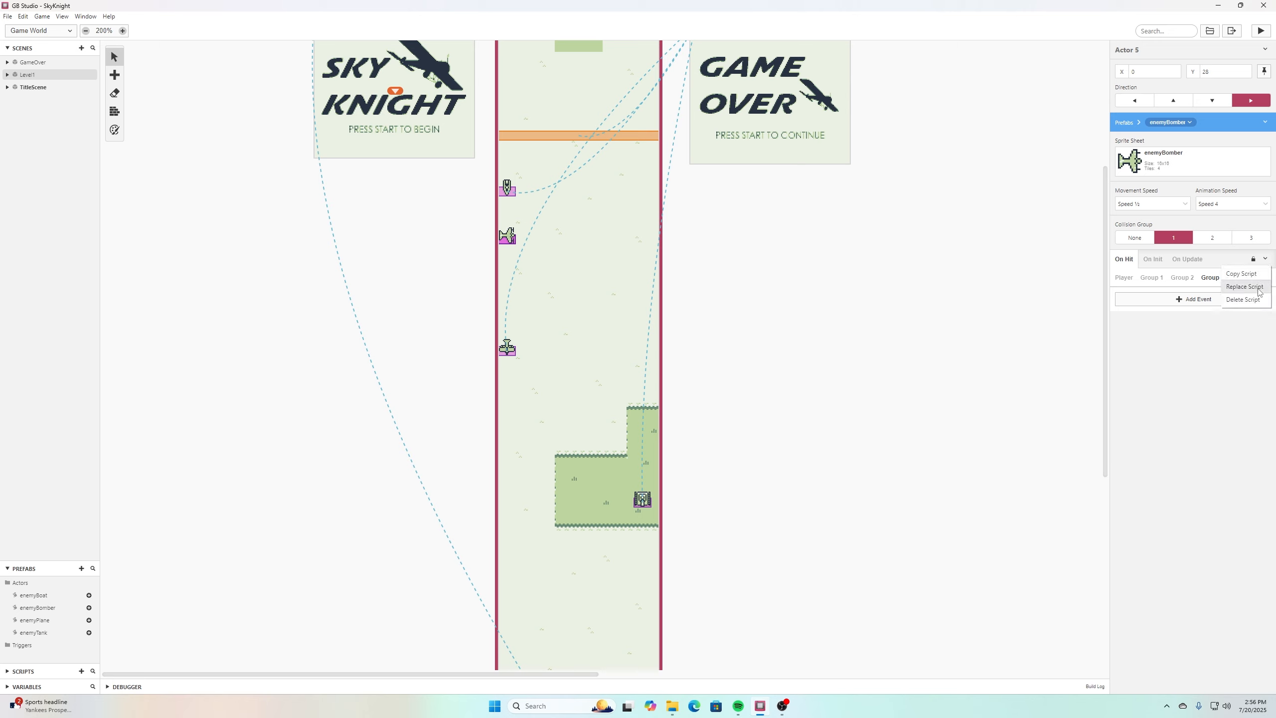
left_click(1258, 290)
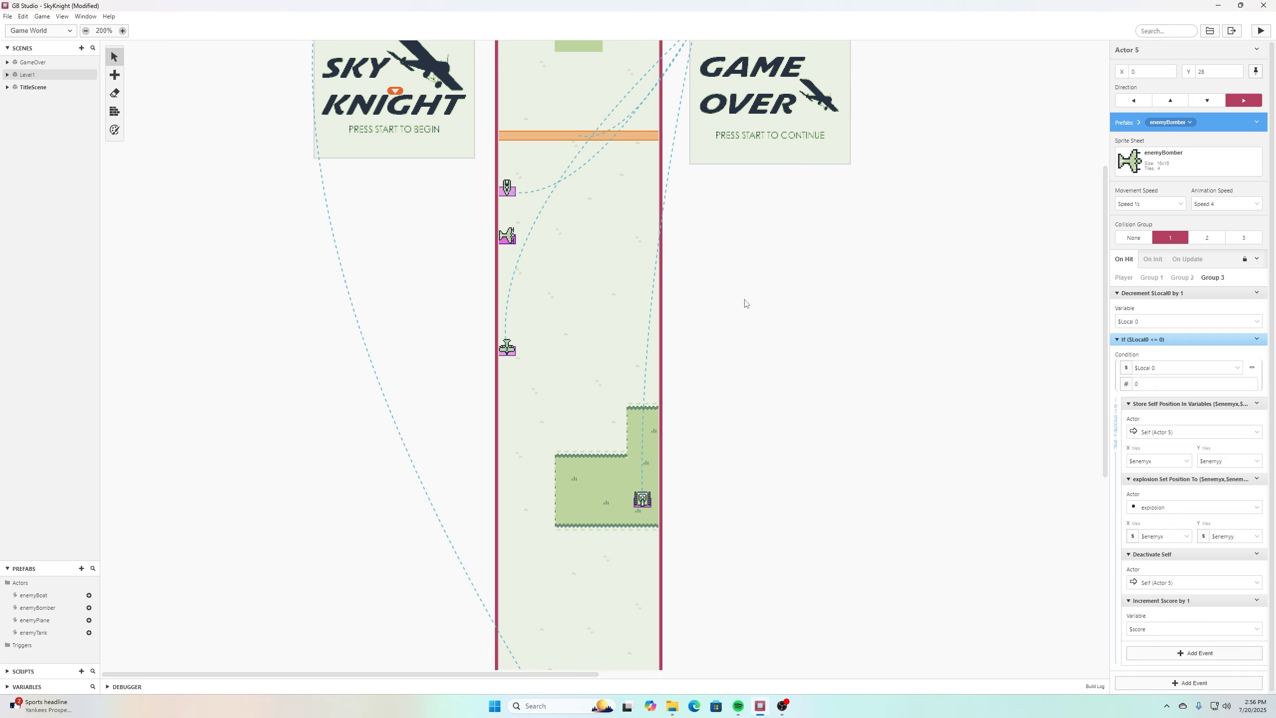
Copy the enemyTank's On Hit script for Player into the enemyBomber's Player hit script and save the project.
left_click(644, 500)
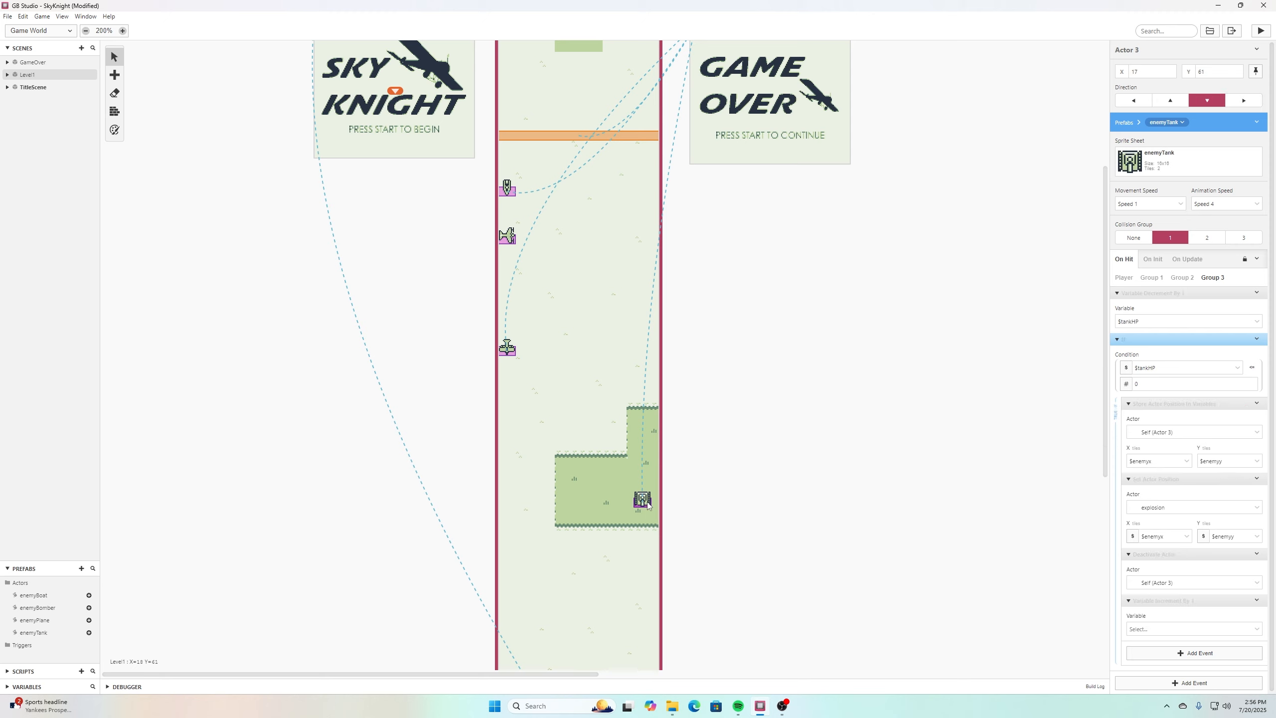
left_click(1125, 278)
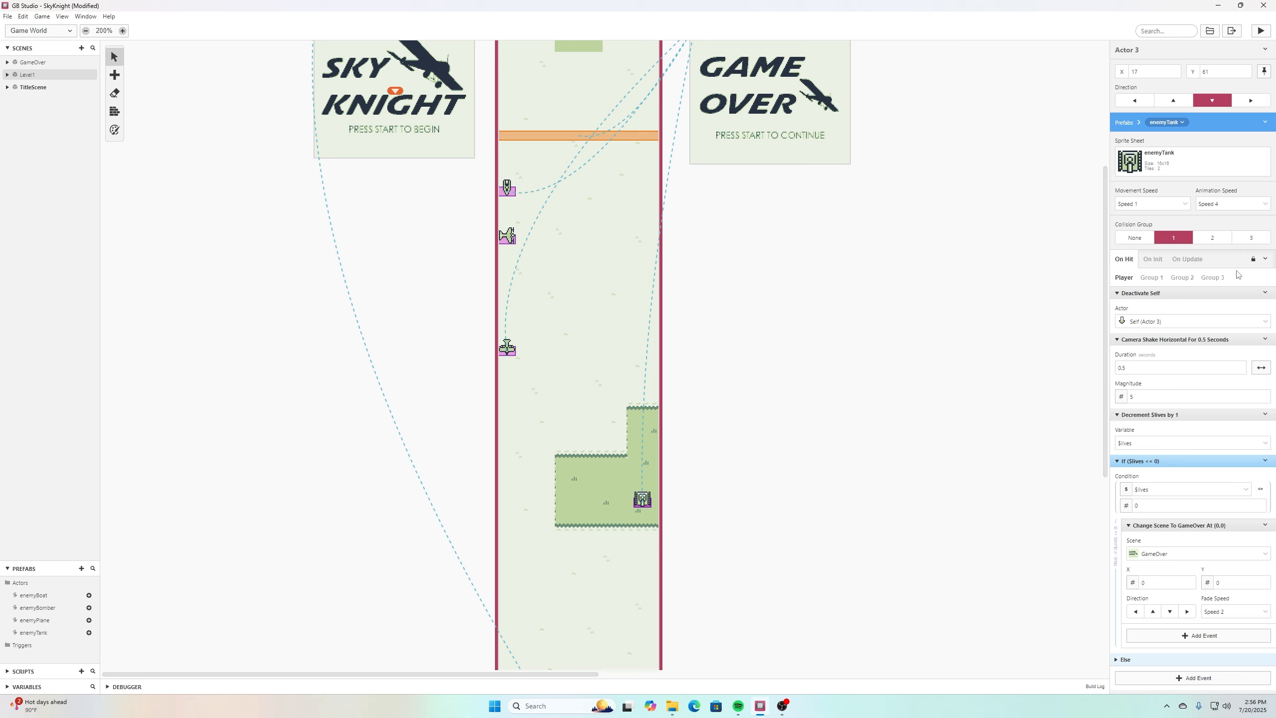
left_click(1265, 259)
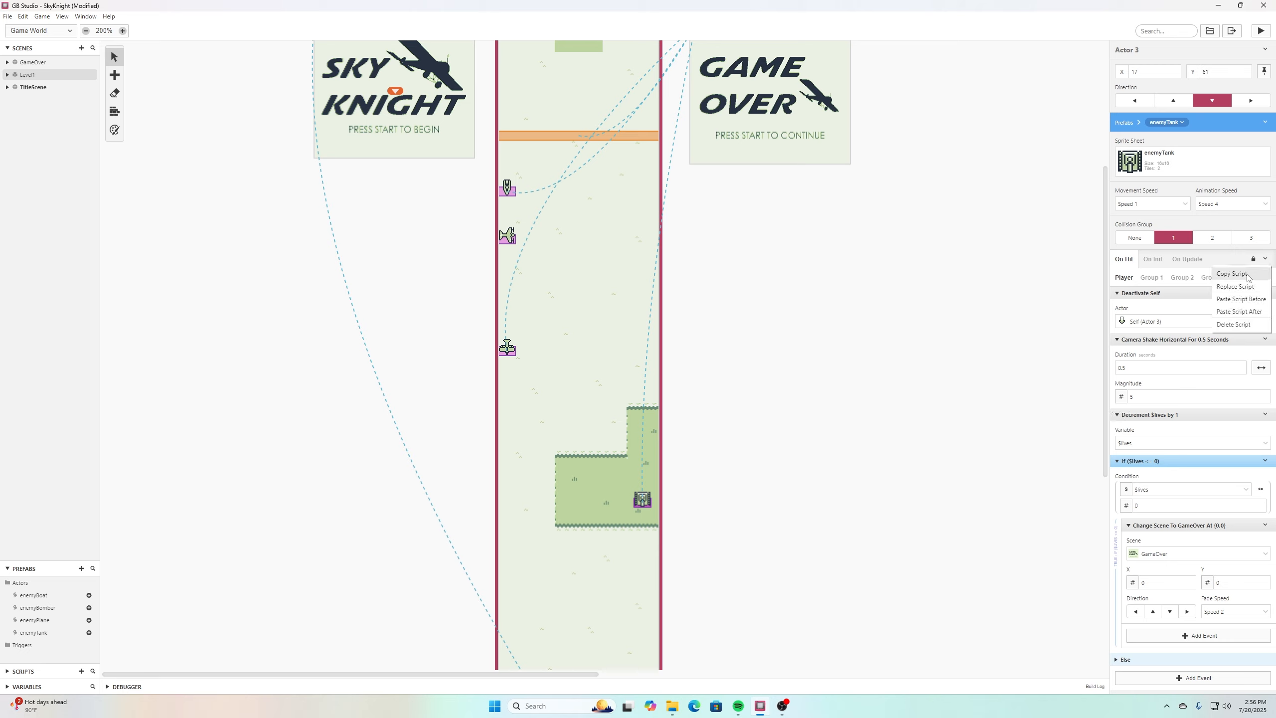
left_click(1247, 276)
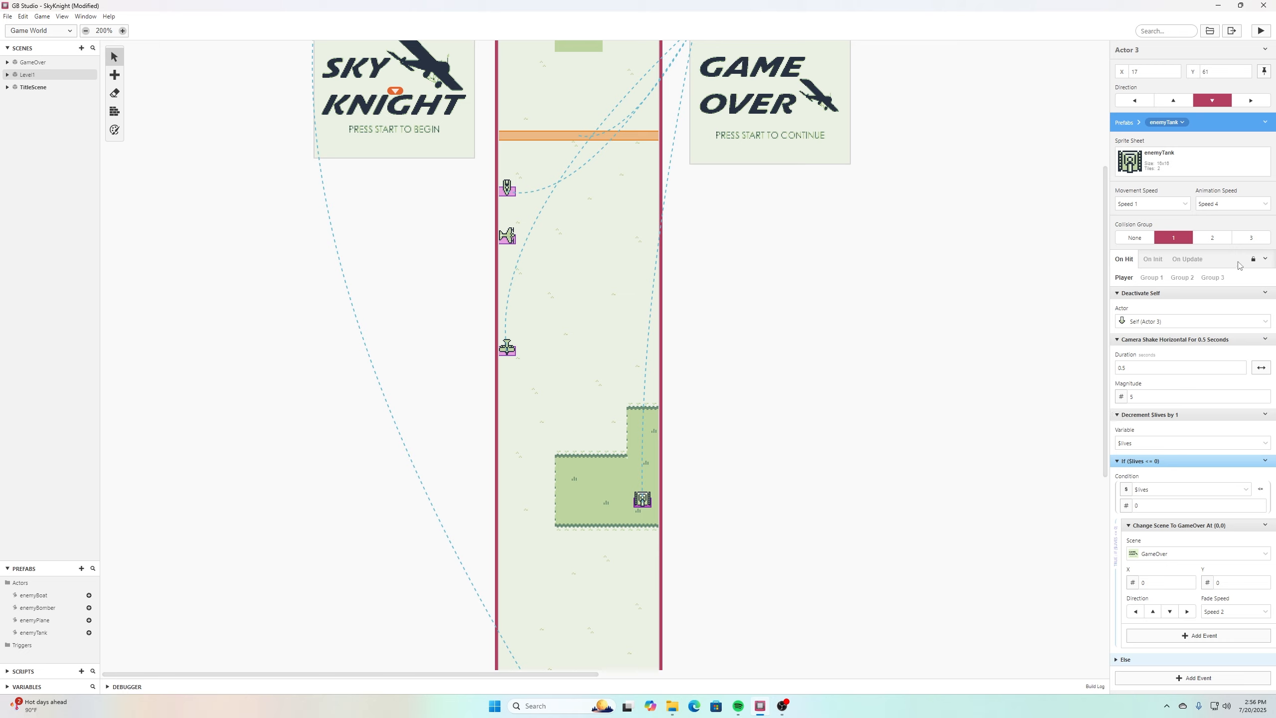
left_click(510, 243)
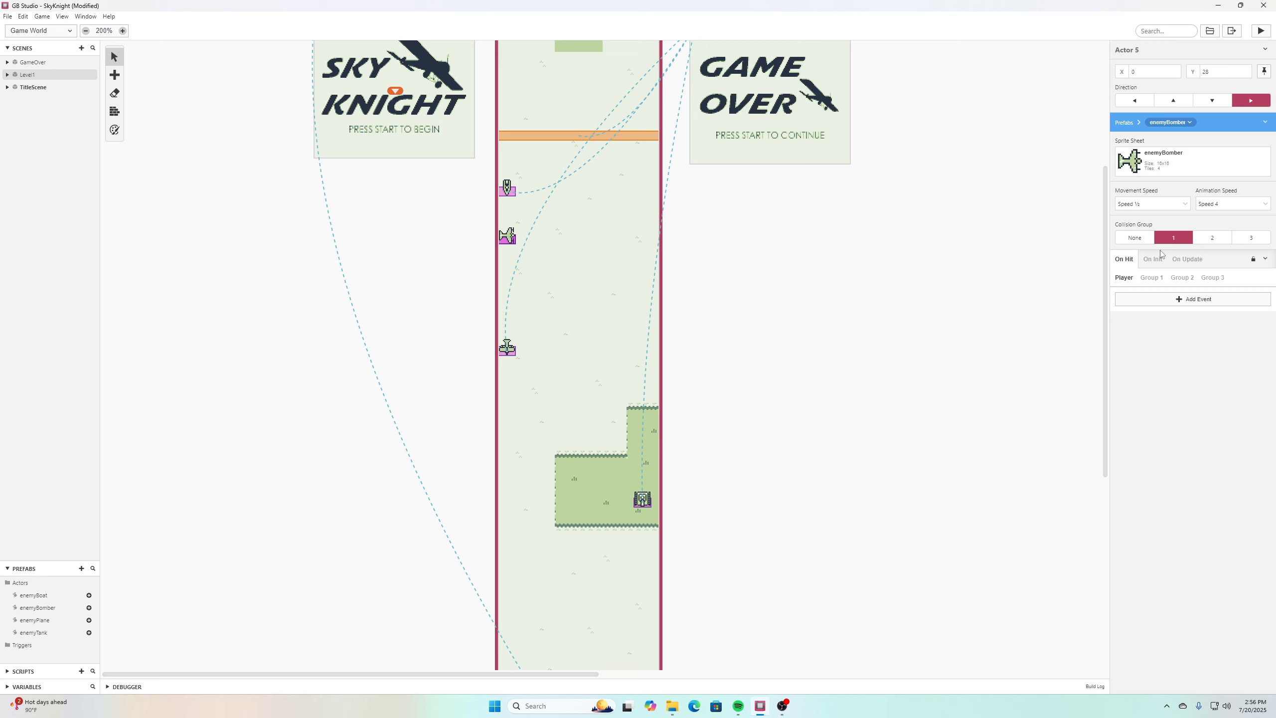
left_click(1265, 258)
left_click(1257, 288)
left_click(7, 16)
left_click(22, 68)
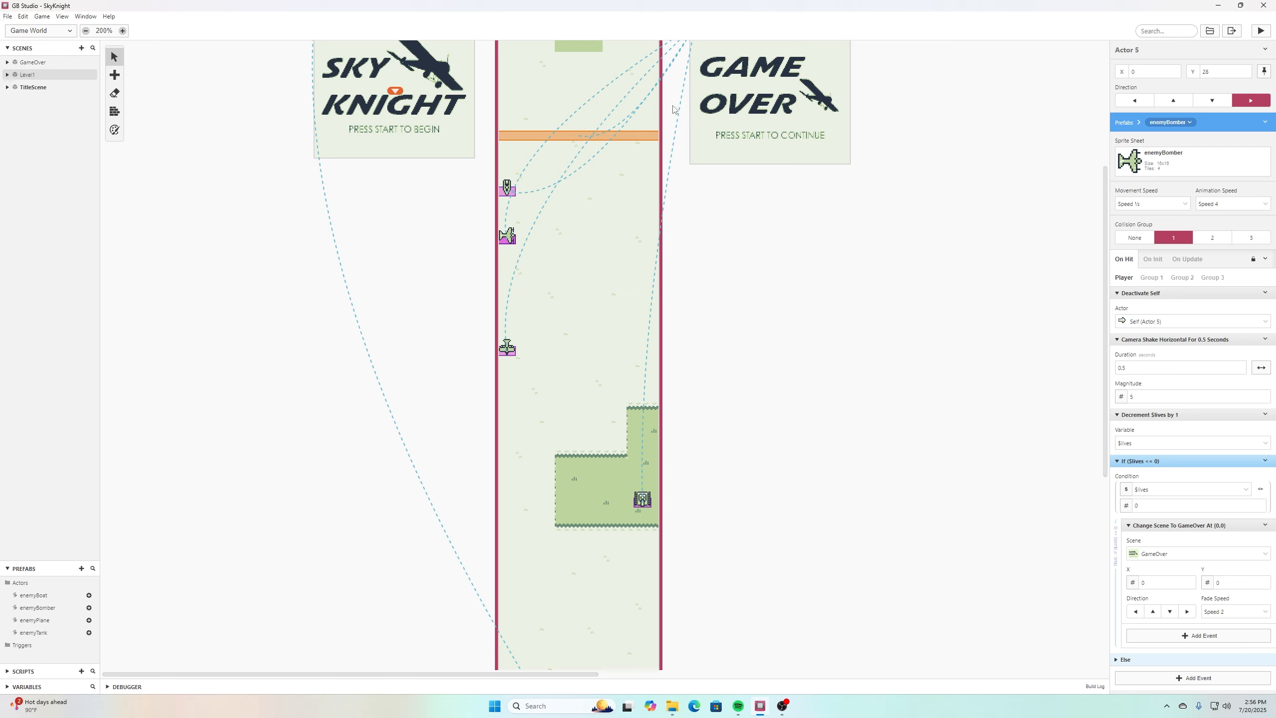
Playtest Level1 with the bomber's new hit scripts while steering the player plane, and close the game.
left_click(1265, 32)
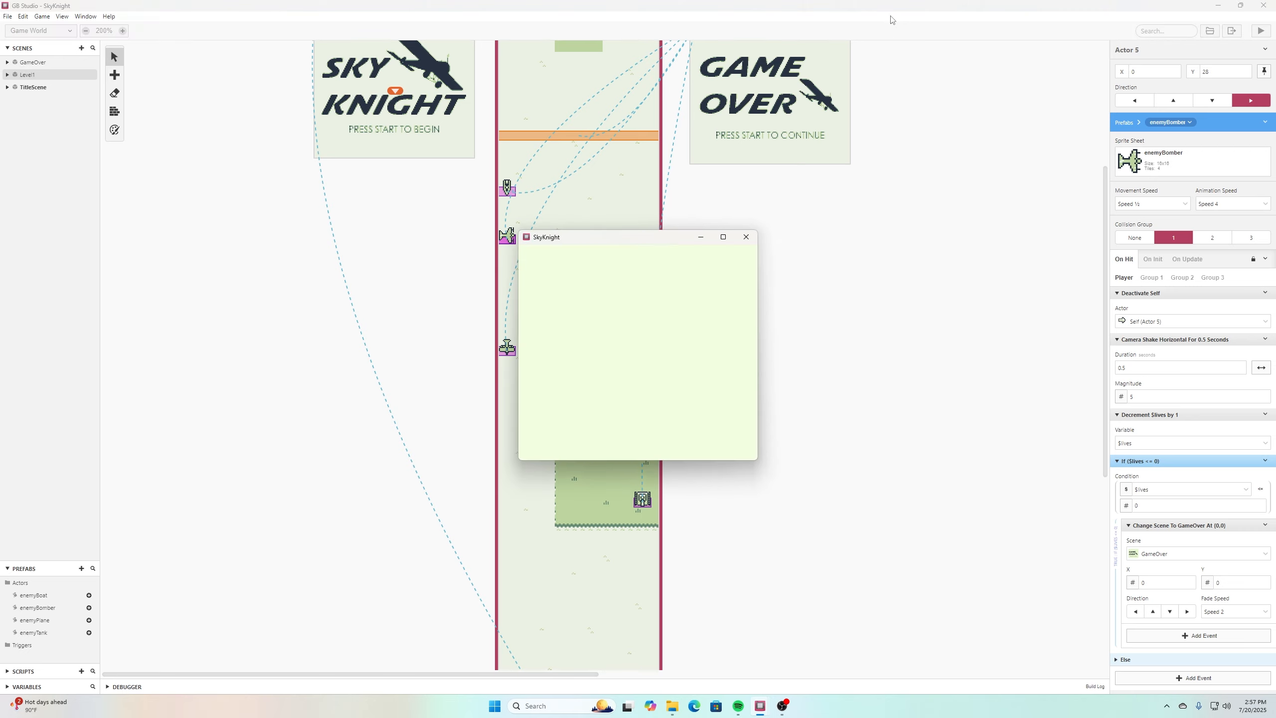
key("Return")
key("Left")
key("Left")
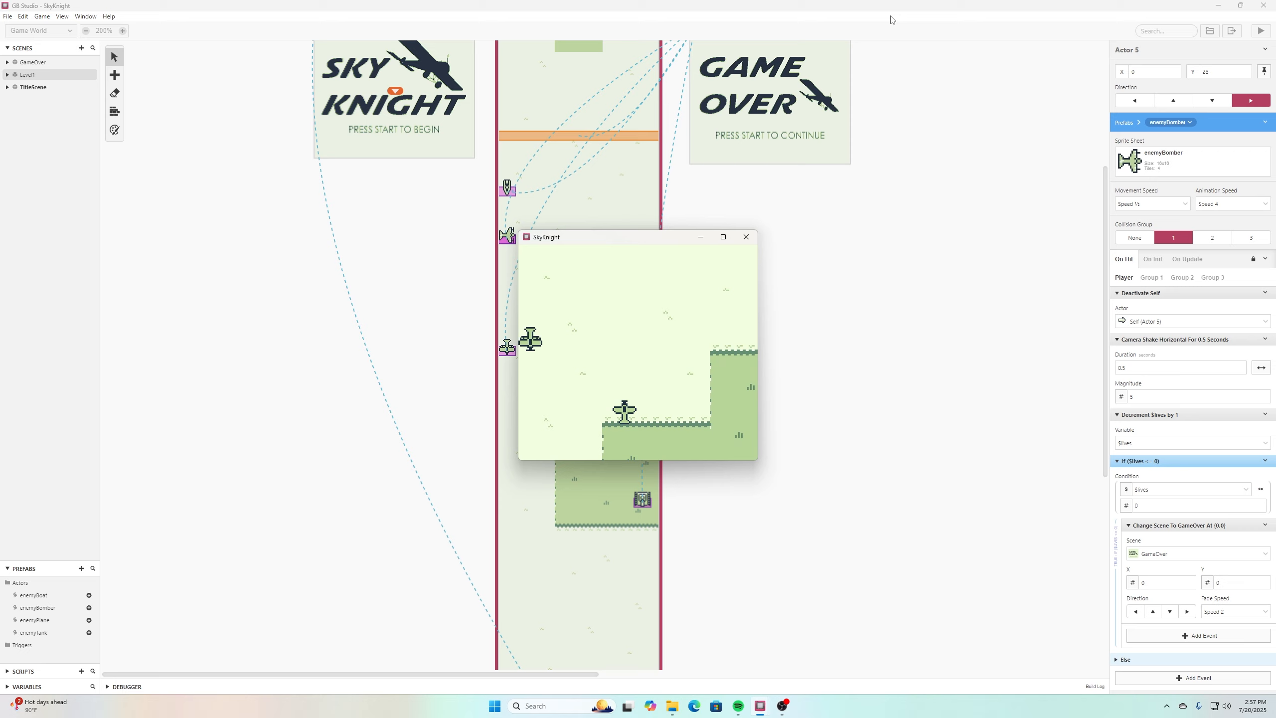
key("Right")
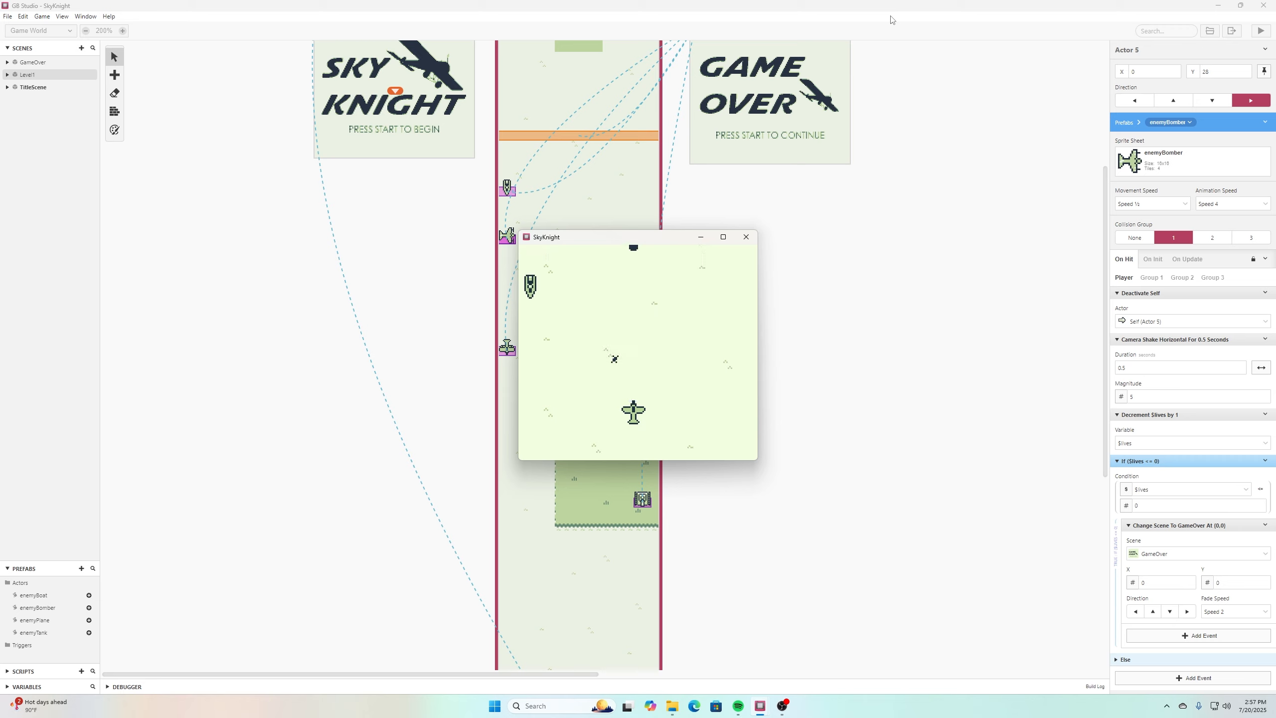
left_click(746, 237)
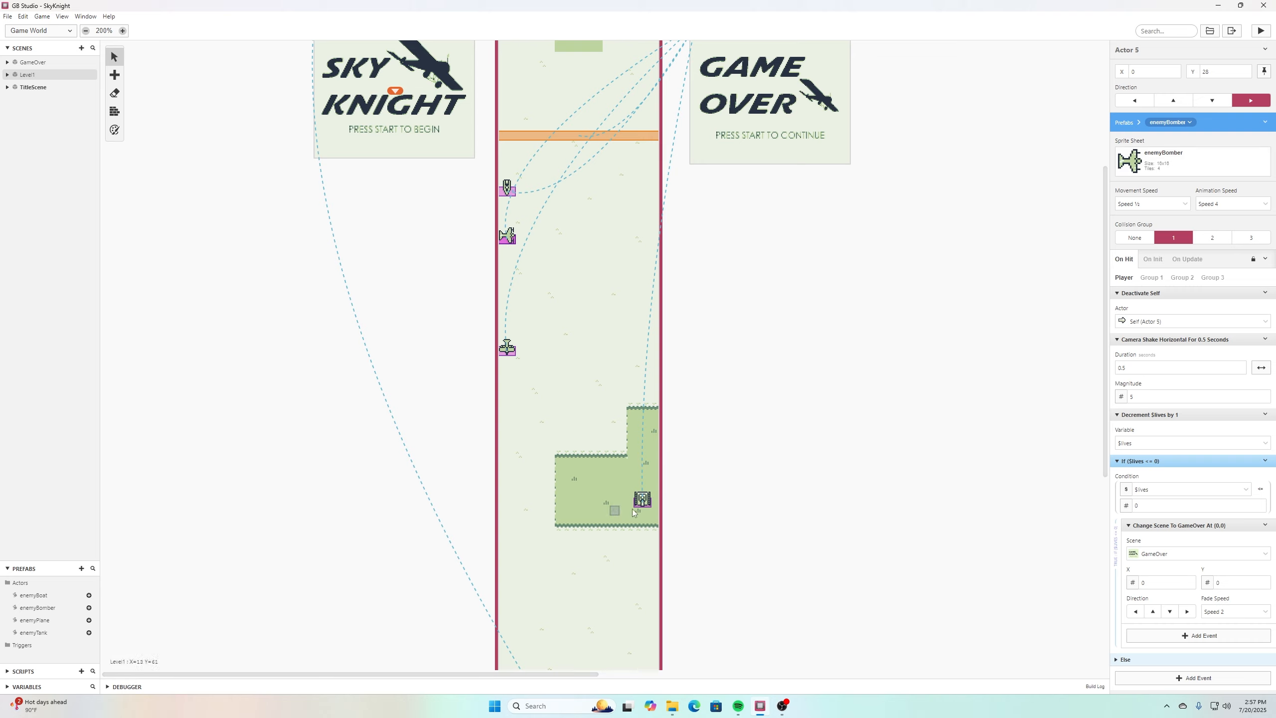
Copy the enemyTank's On Init script into the enemyBomber's On Init script and save the project.
left_click(646, 504)
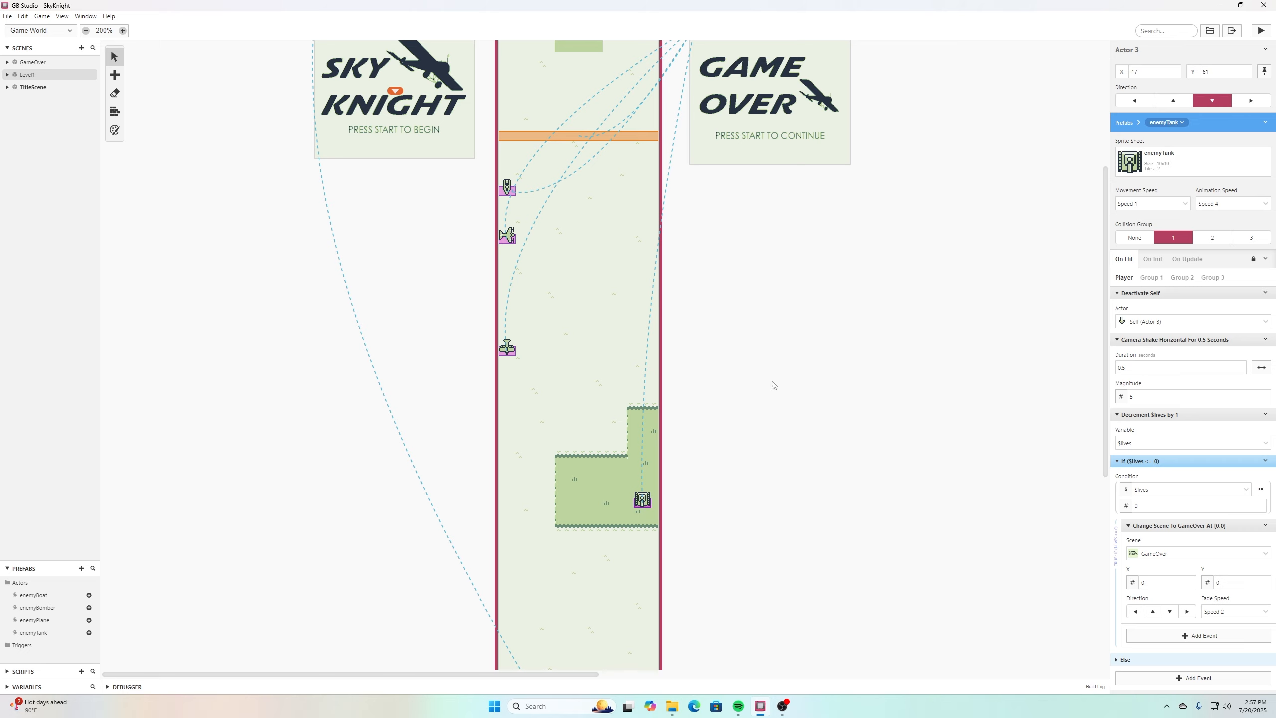
left_click(1152, 258)
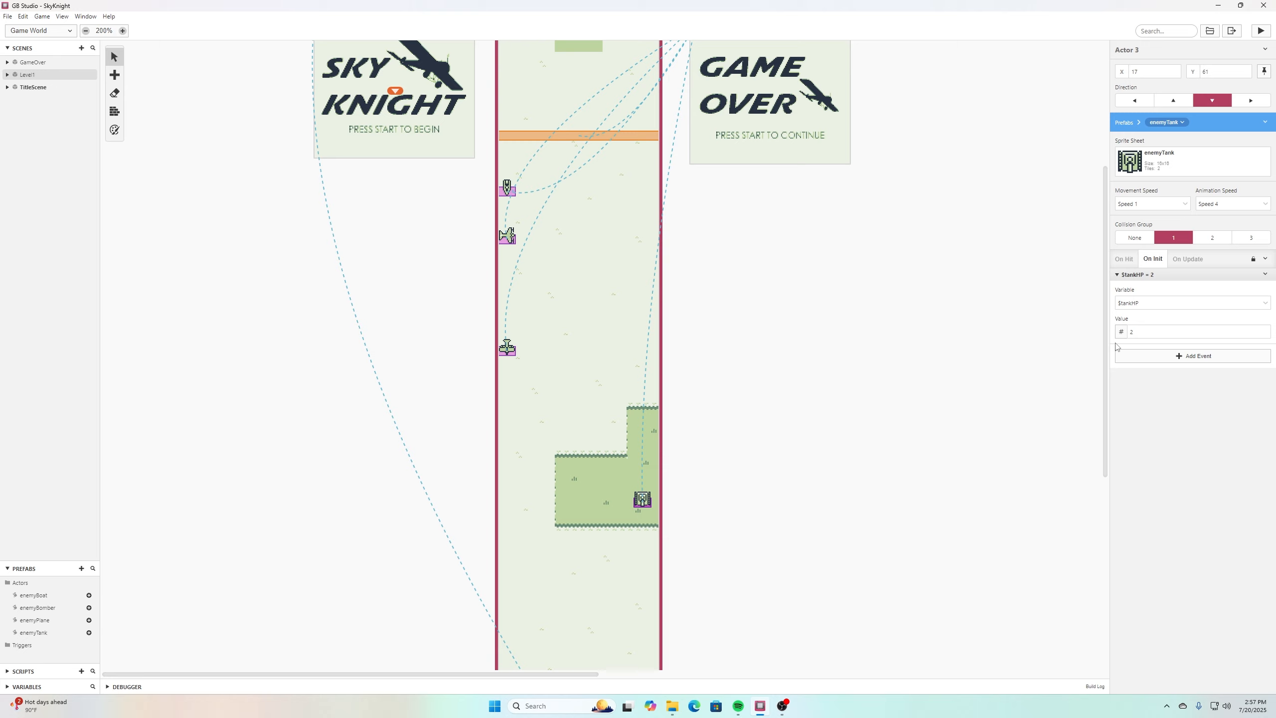
left_click(1266, 259)
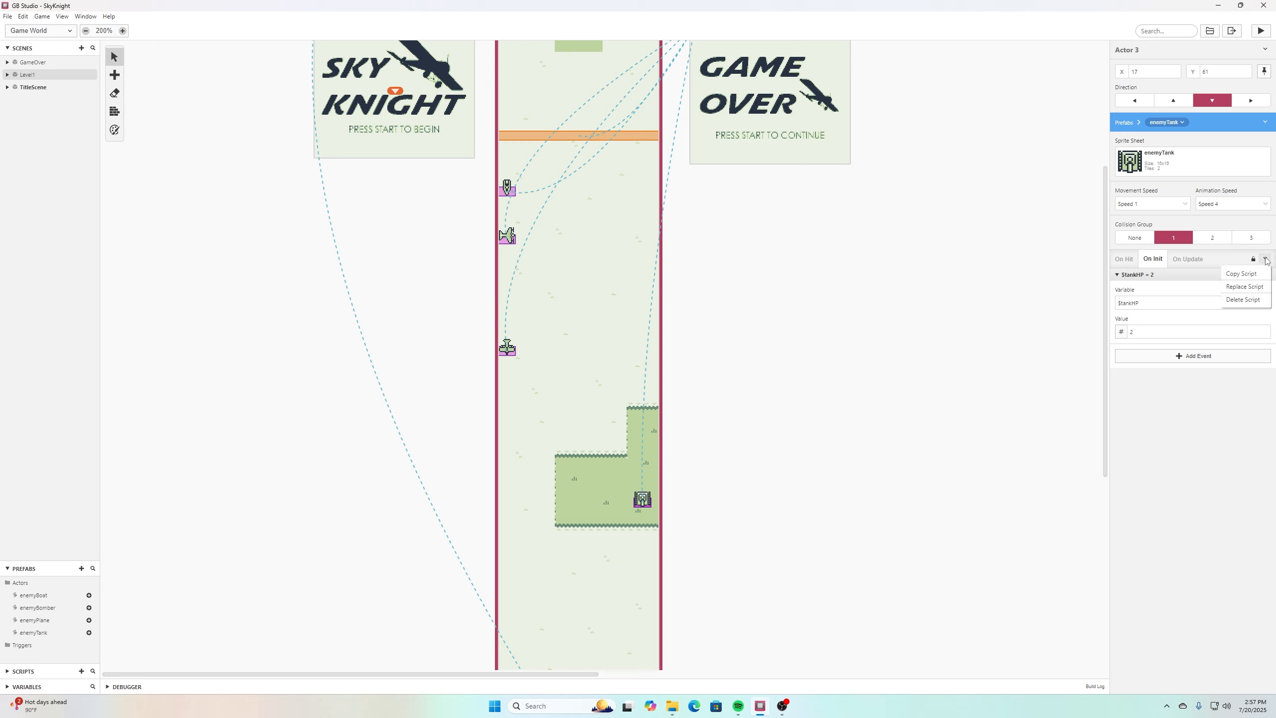
left_click(1241, 274)
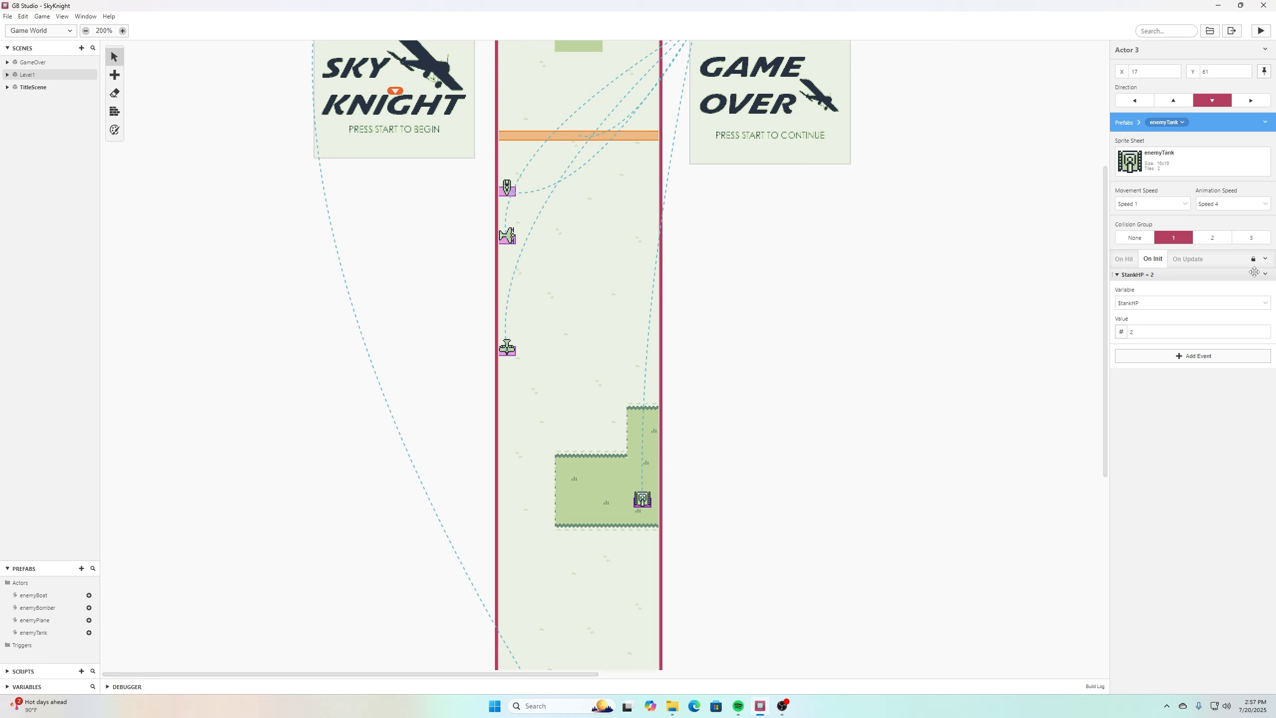
left_click(507, 236)
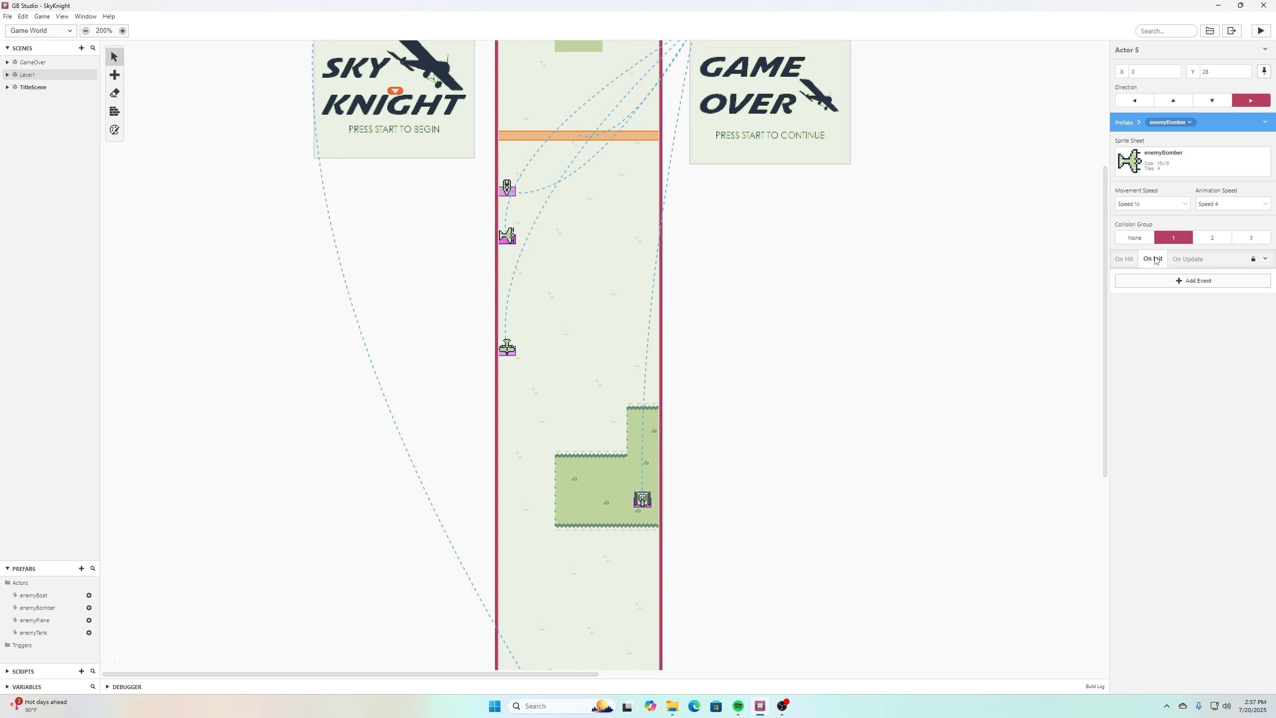
left_click(1265, 258)
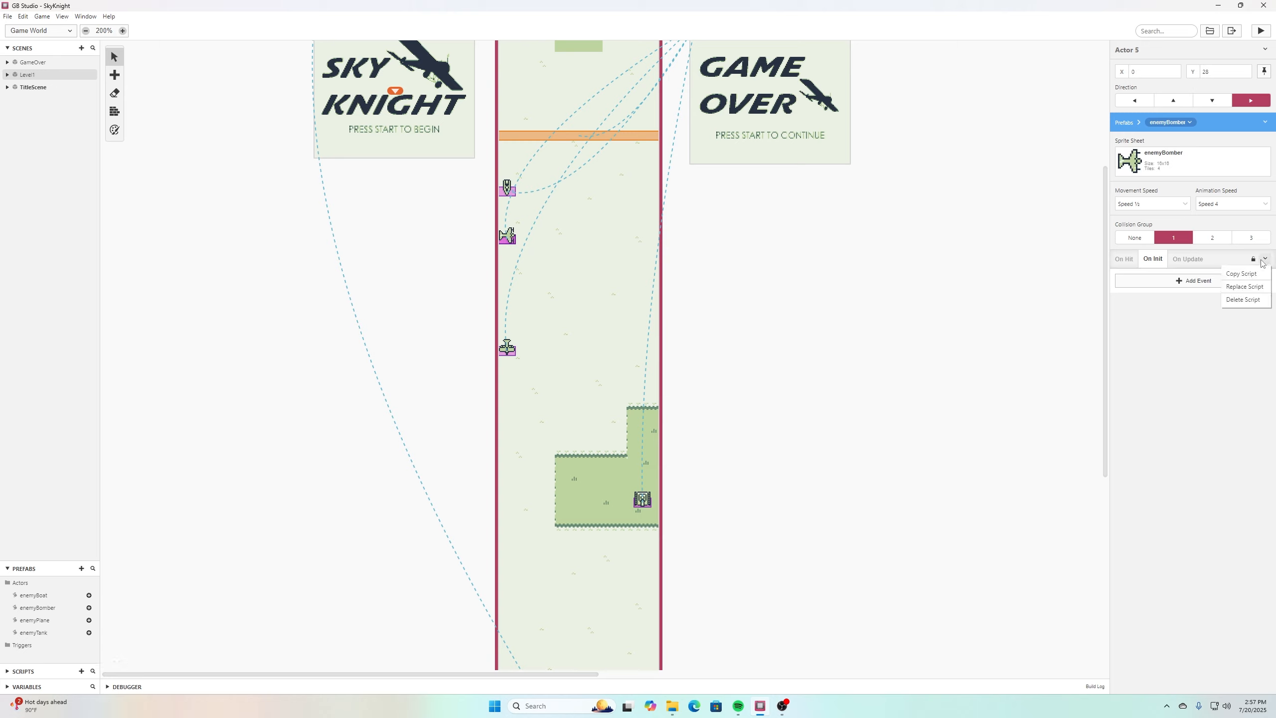
left_click(1238, 285)
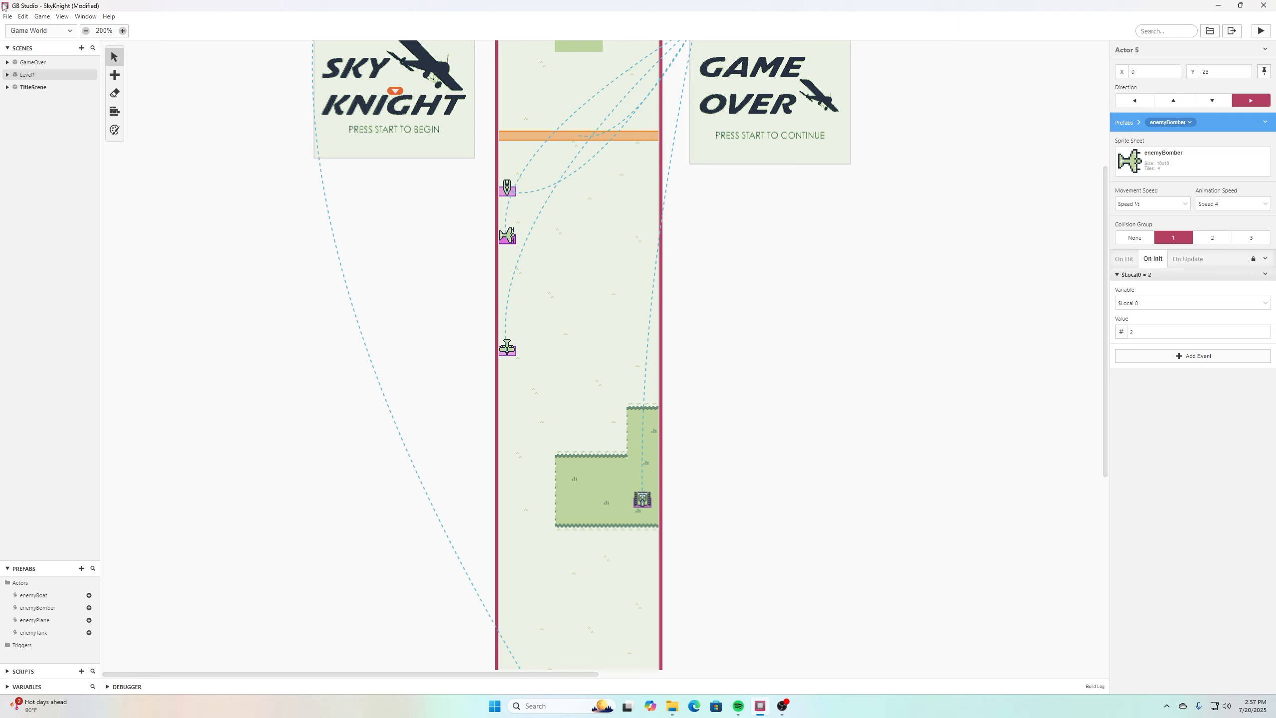
left_click(7, 17)
left_click(20, 69)
Playtest shooting at the bomber in Level1, check the lives and score display, and close the game.
left_click(1260, 31)
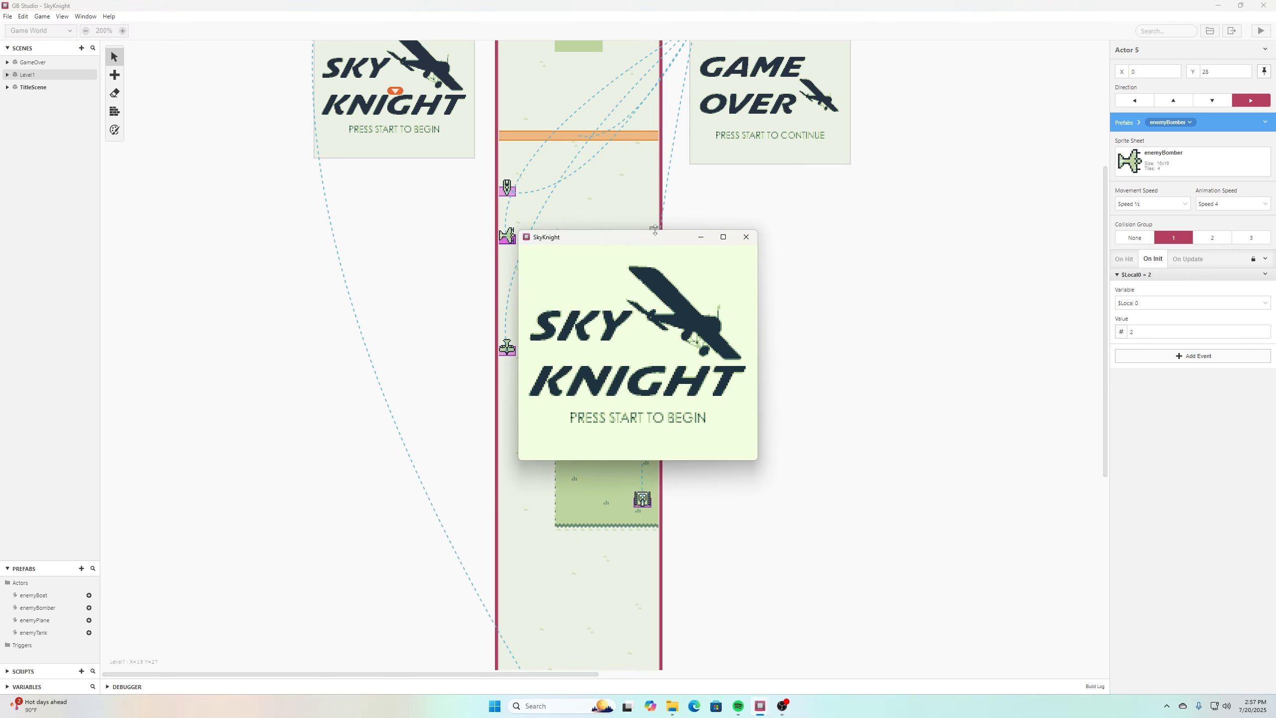
key("Return")
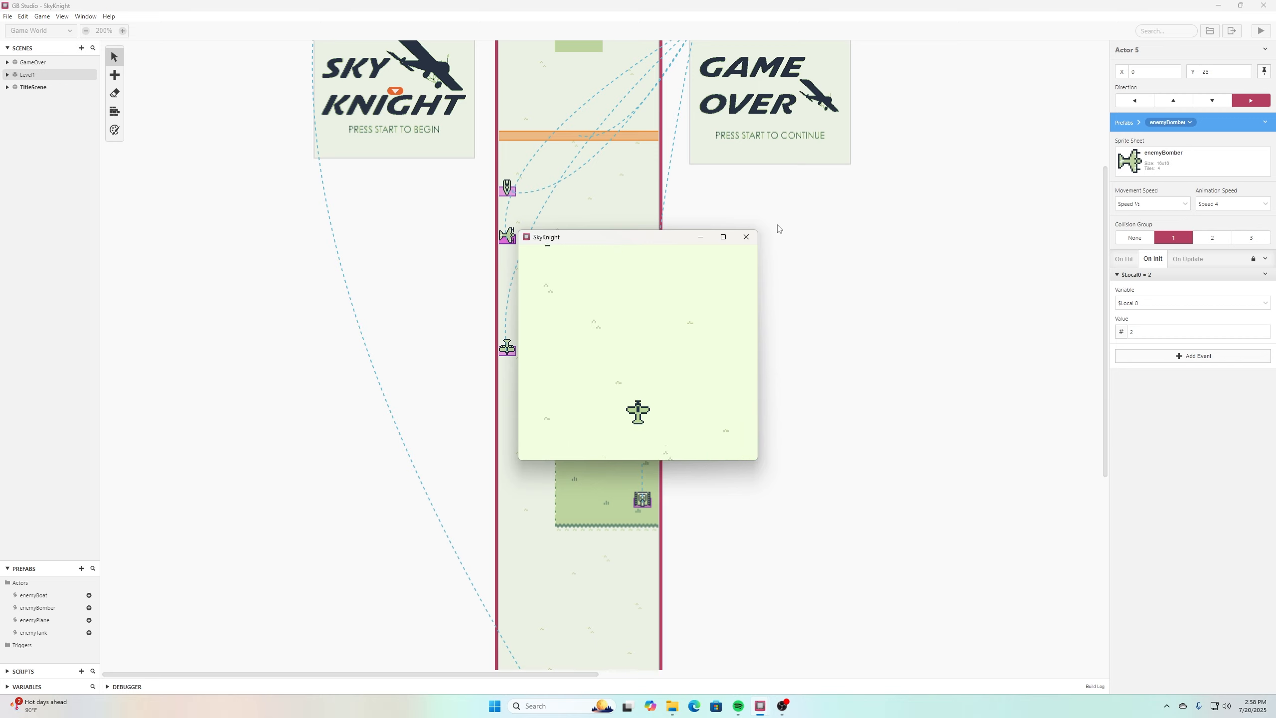
key("Left")
key("z")
key("Right")
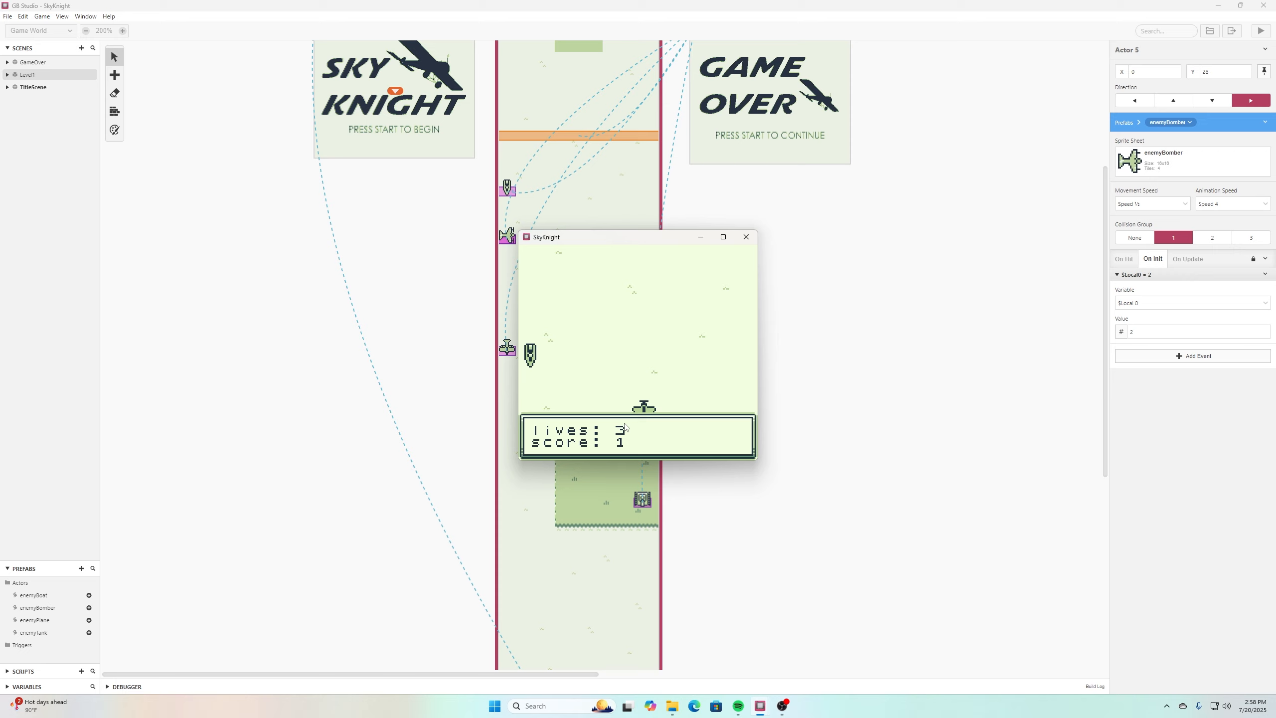
left_click(746, 237)
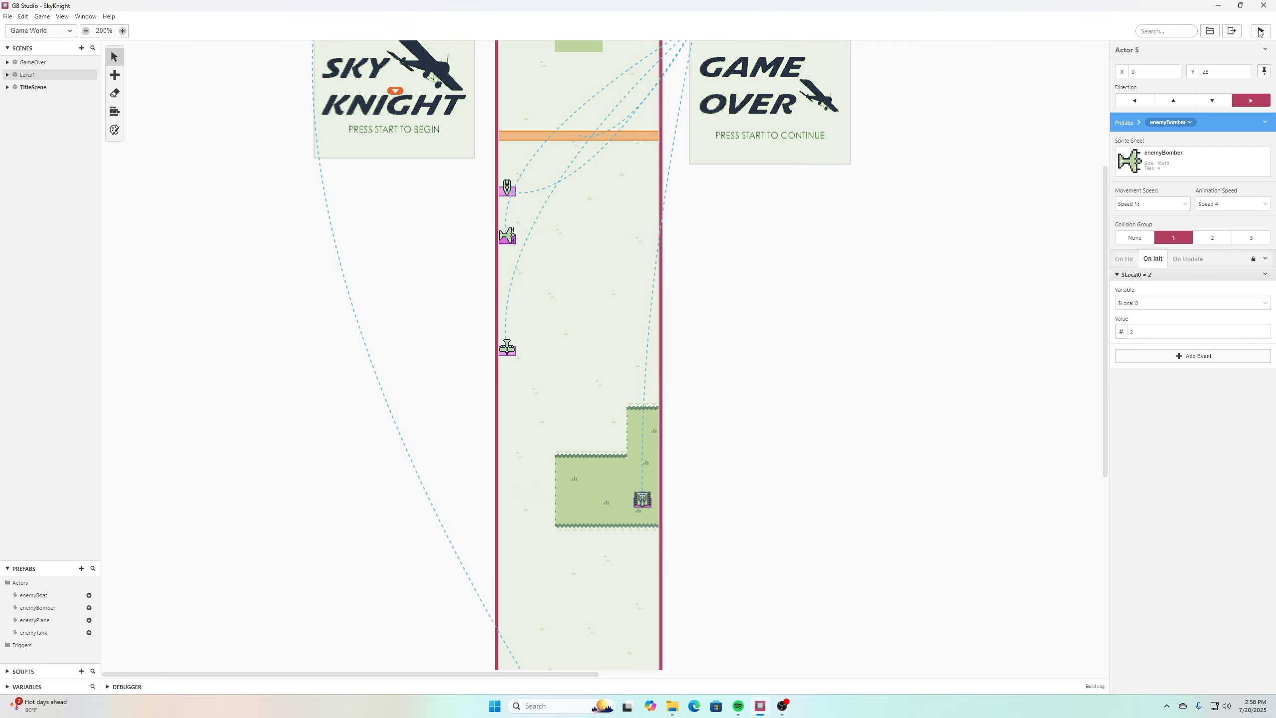
Playtest Level1 again, steering the player plane into the bomber's path to test the collision, and close the game.
left_click(1261, 31)
key("Return")
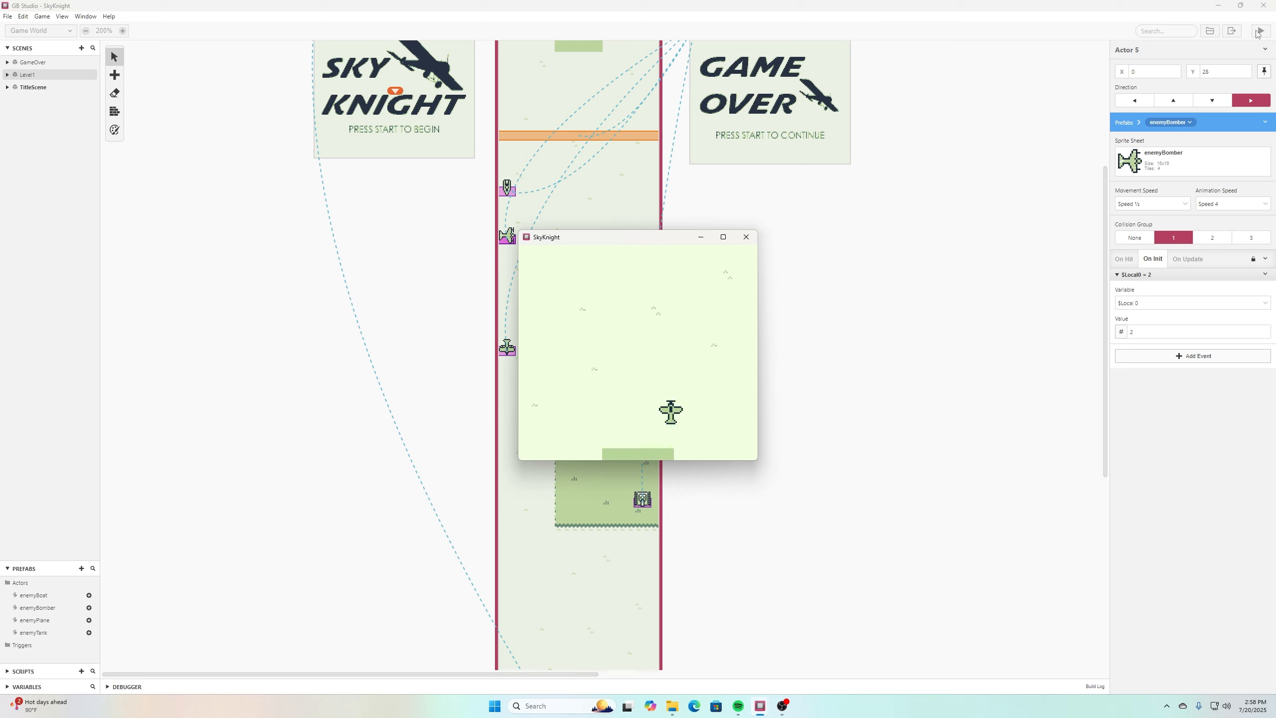
key("Left")
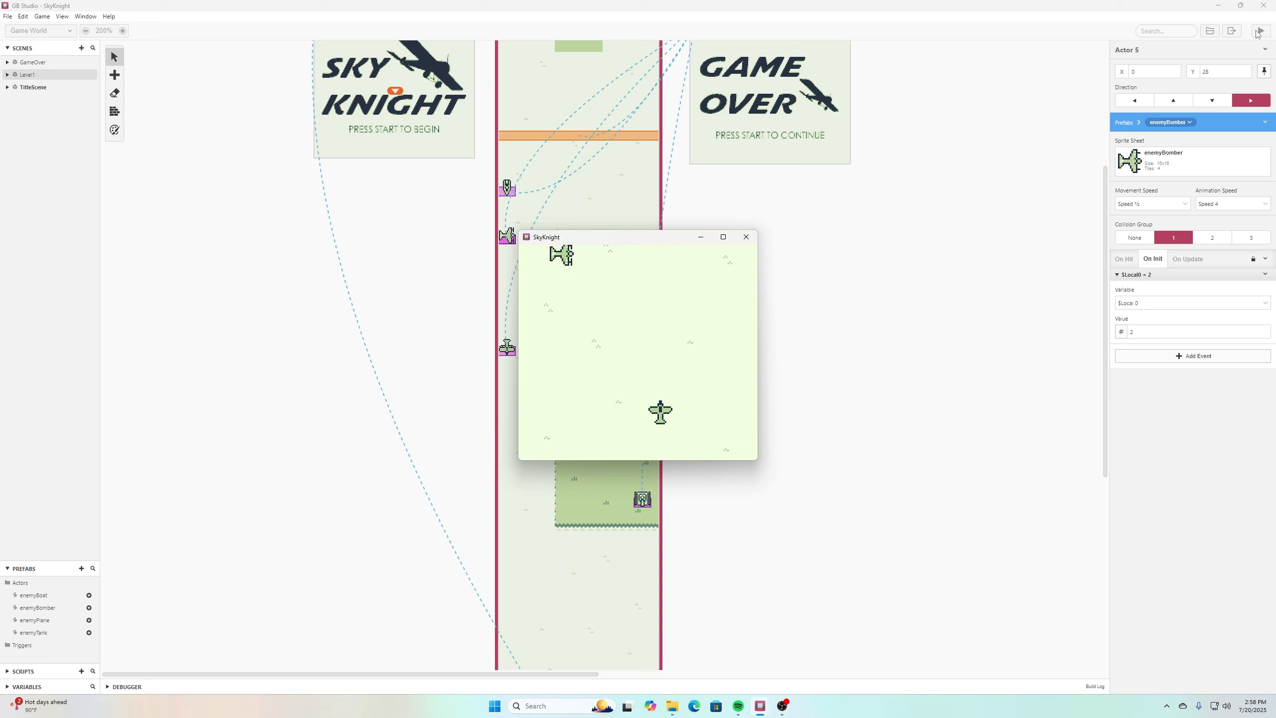
key("Right")
key("Right")
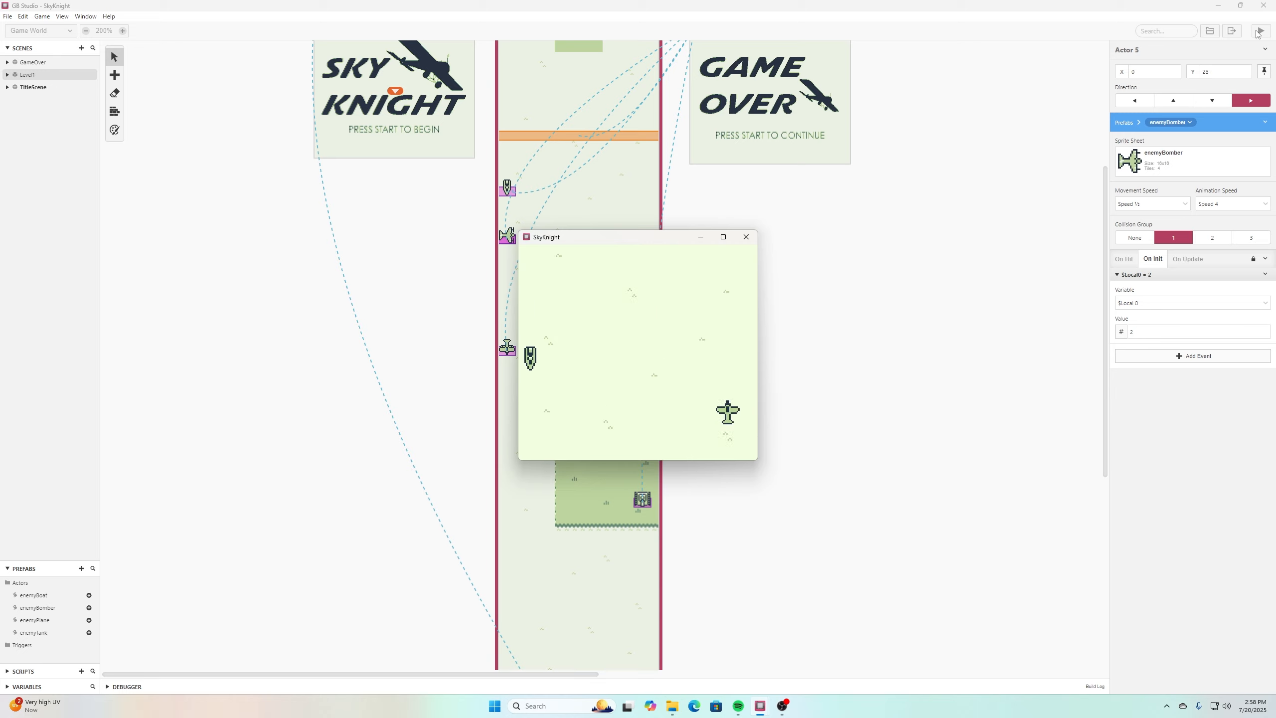
key("z")
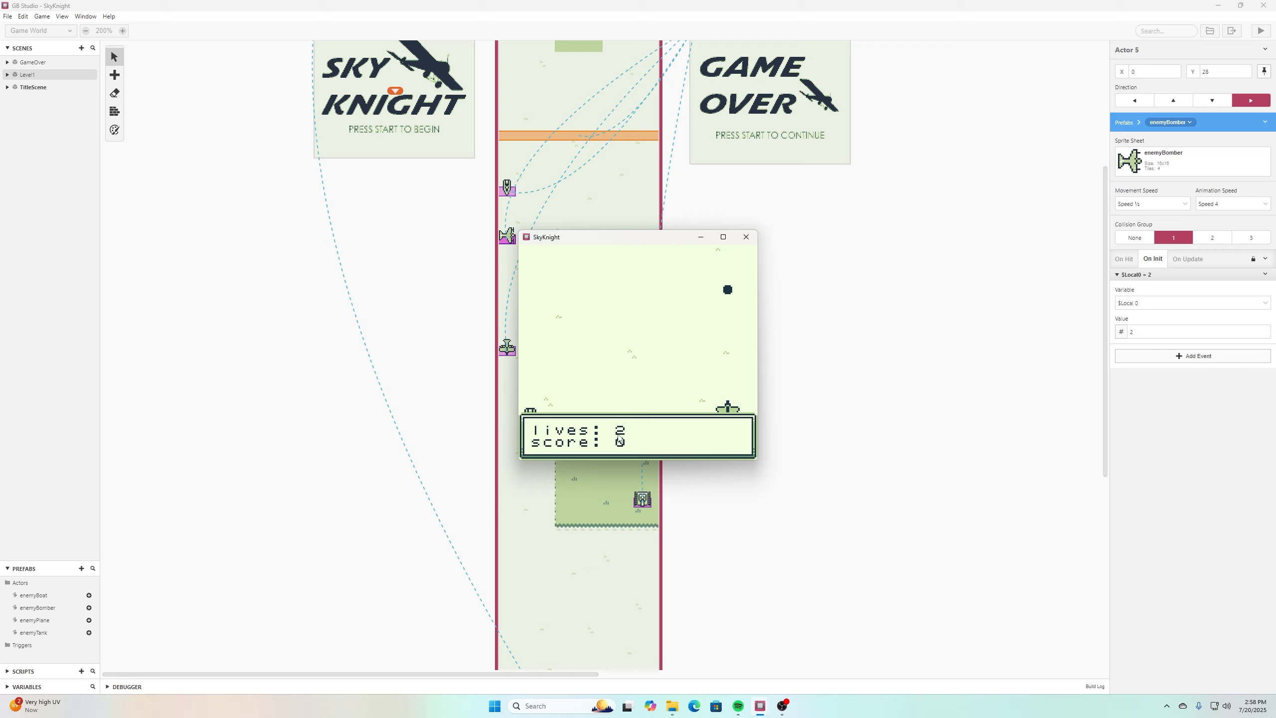
left_click(745, 237)
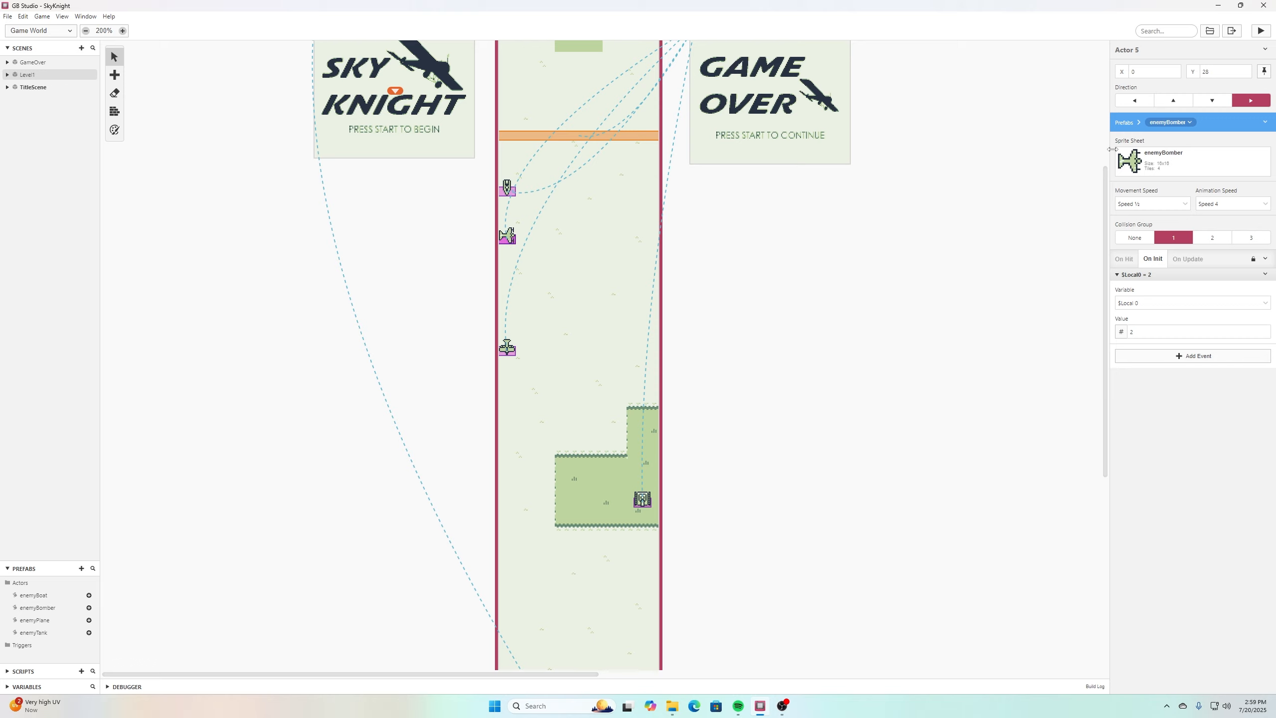
Rename the enemyBomber prefab as enemyBomberRight.
left_click(48, 608)
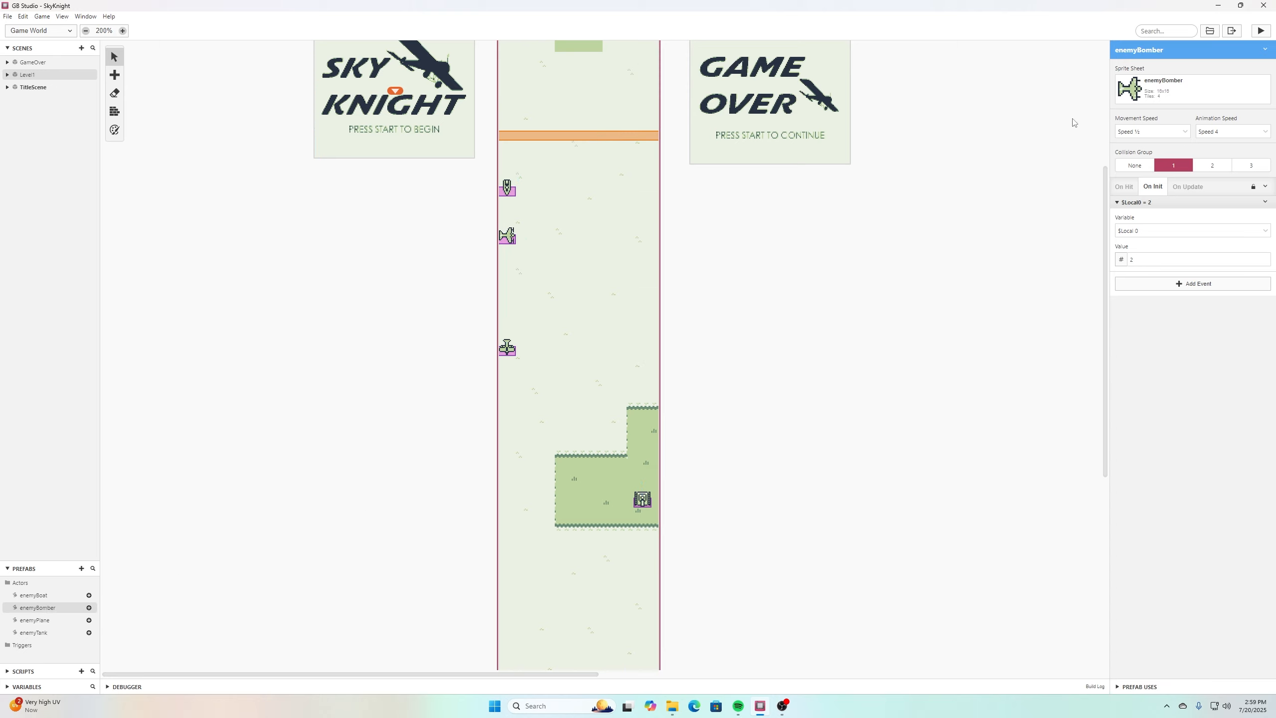
left_click(1176, 51)
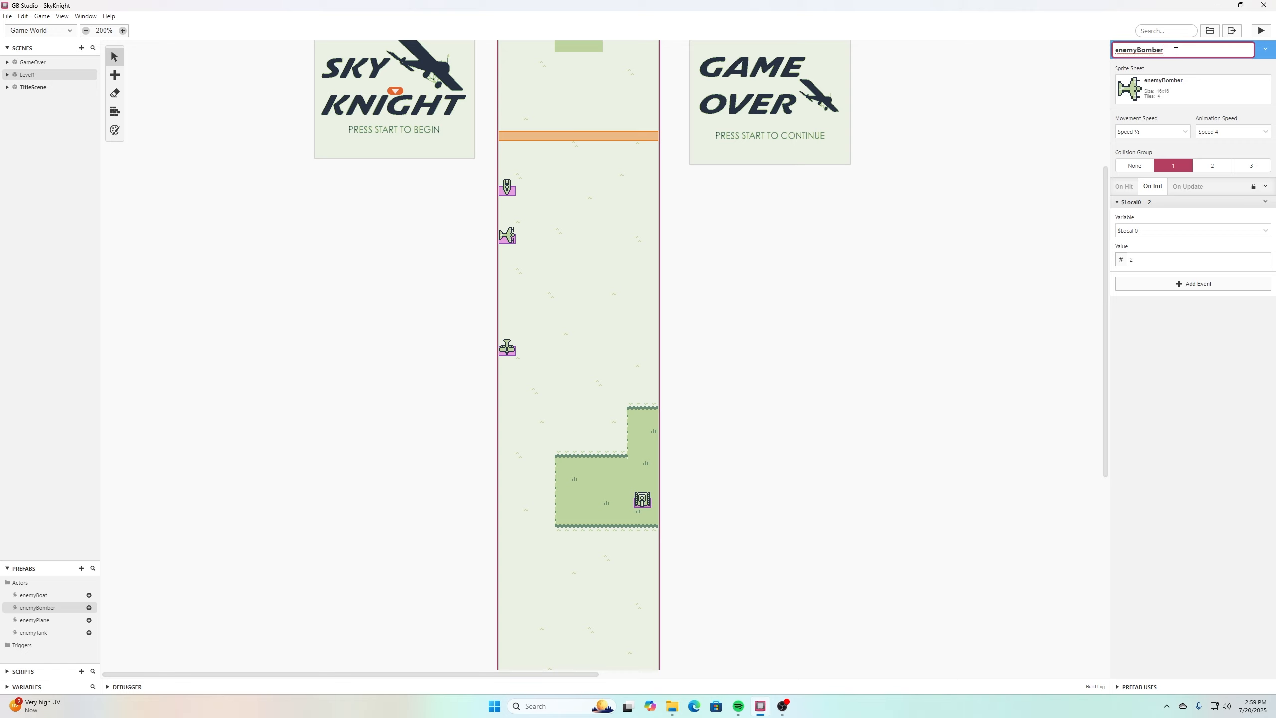
type("Right")
left_click(1186, 400)
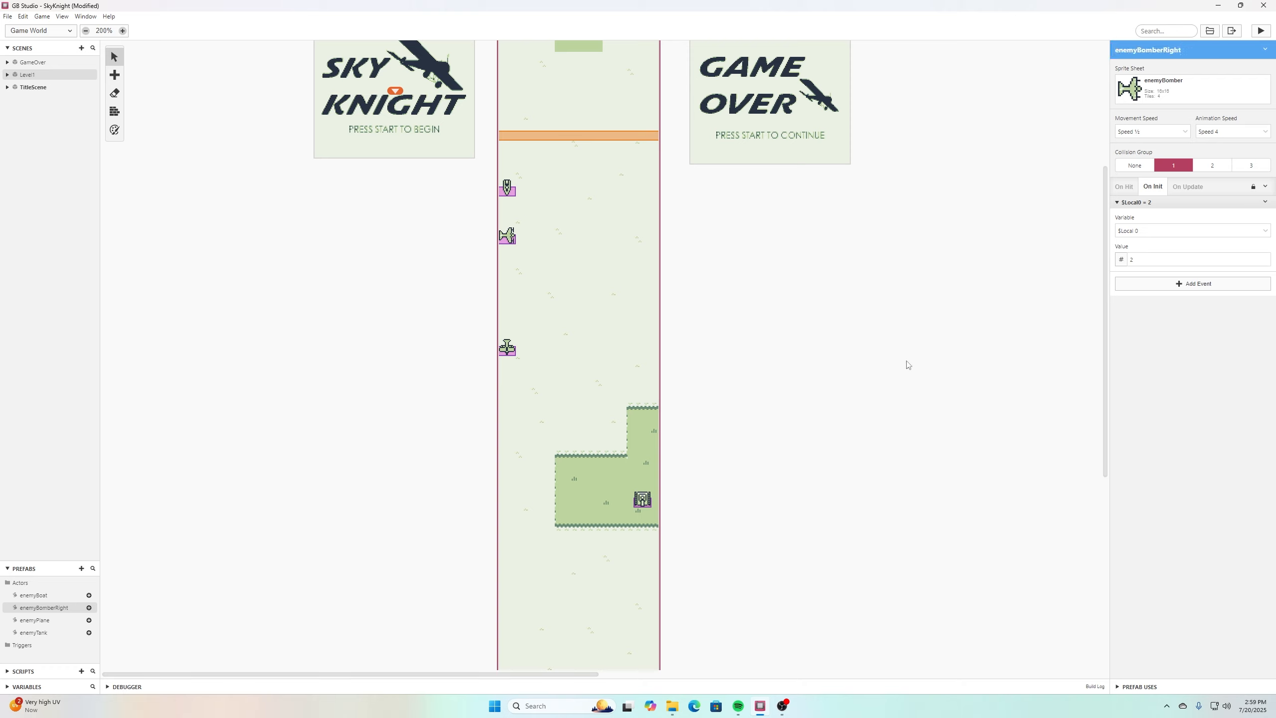
right_click(64, 611)
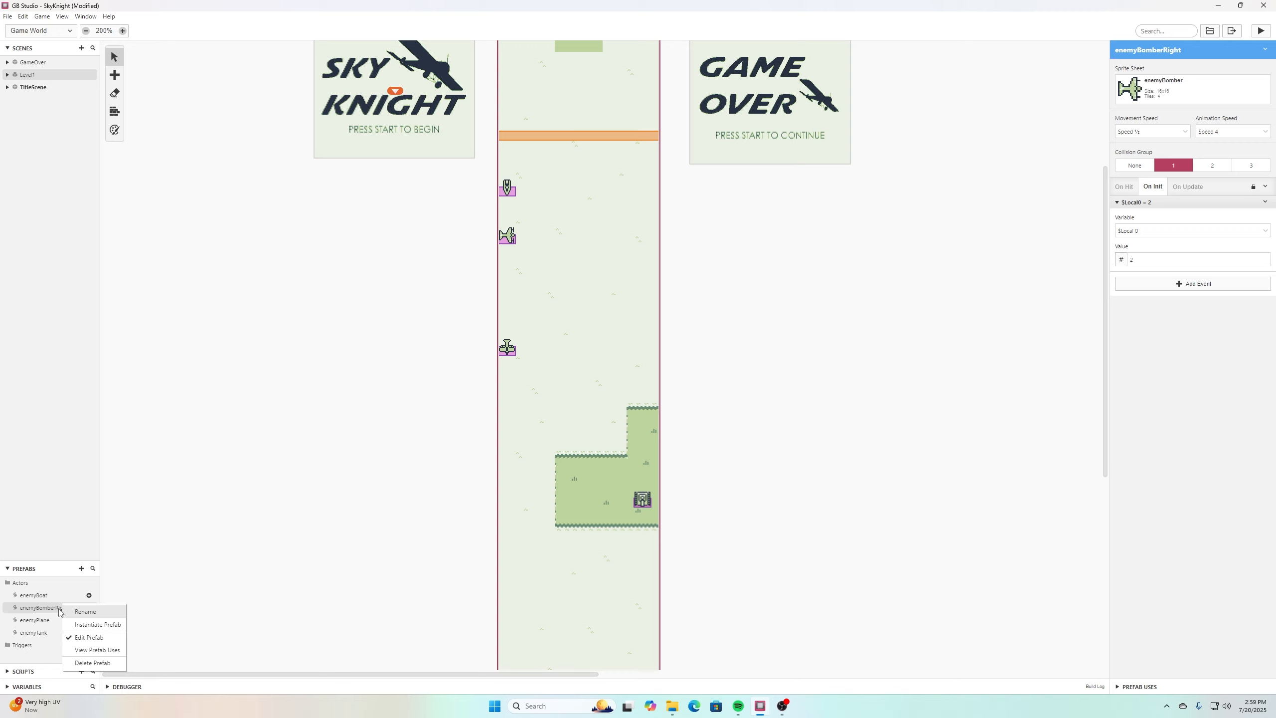
left_click(48, 612)
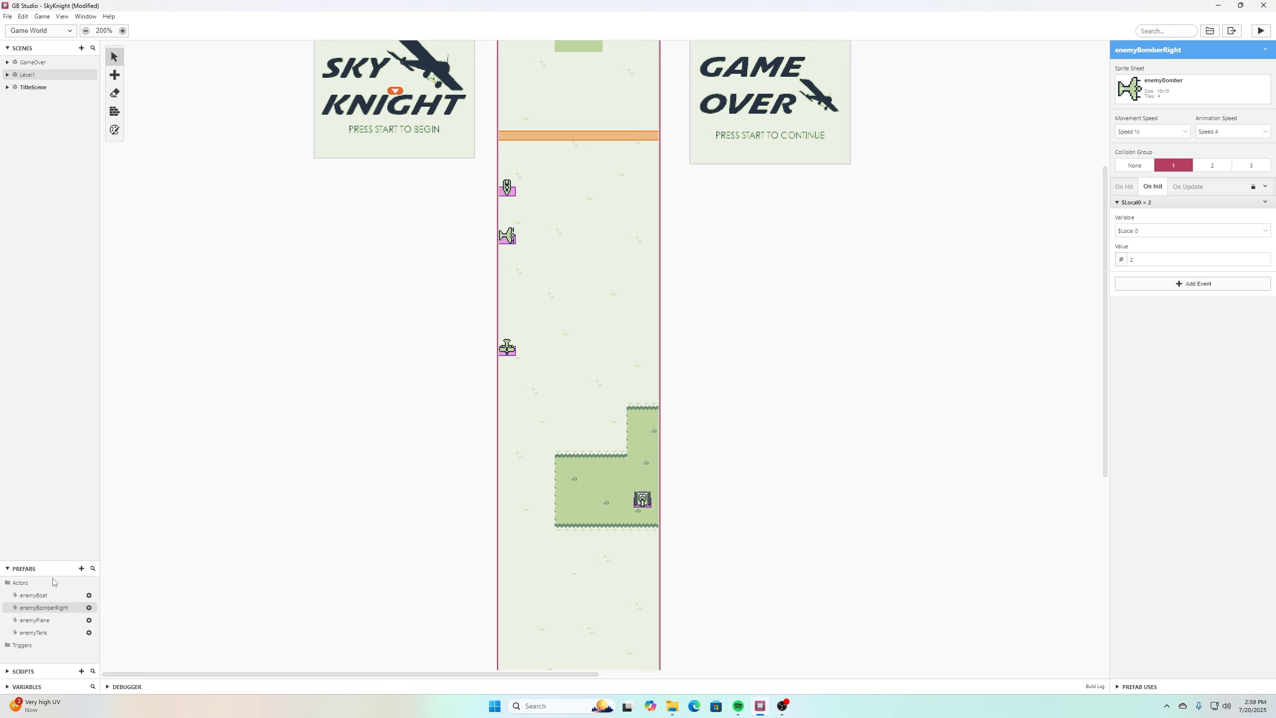
right_click(37, 611)
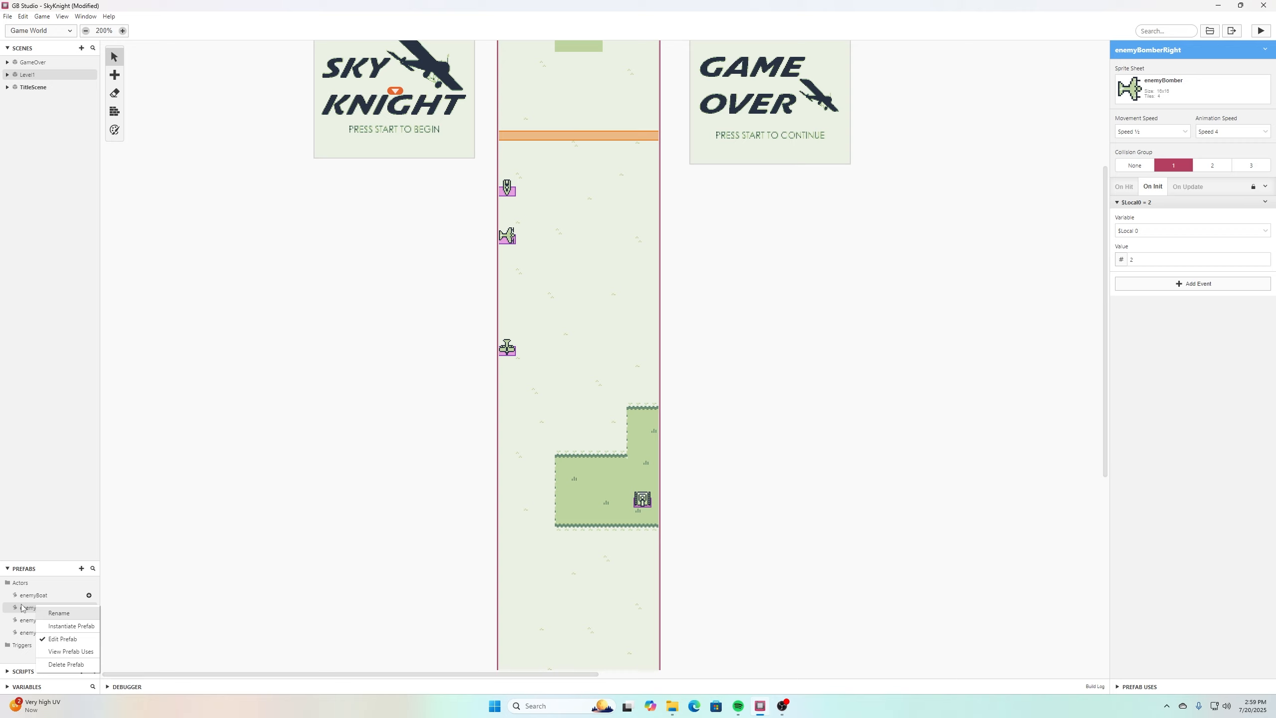
left_click(21, 607)
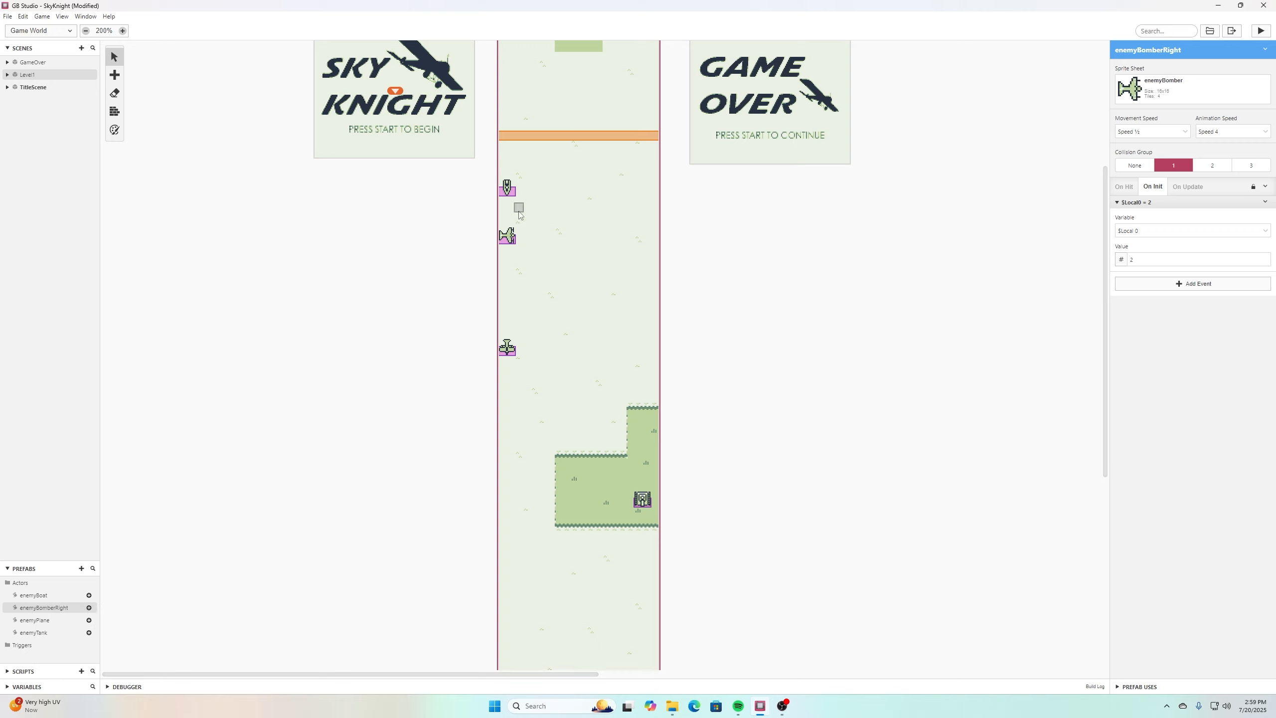
Create a new actor prefab that uses the enemyBomber sprite sheet.
left_click(82, 569)
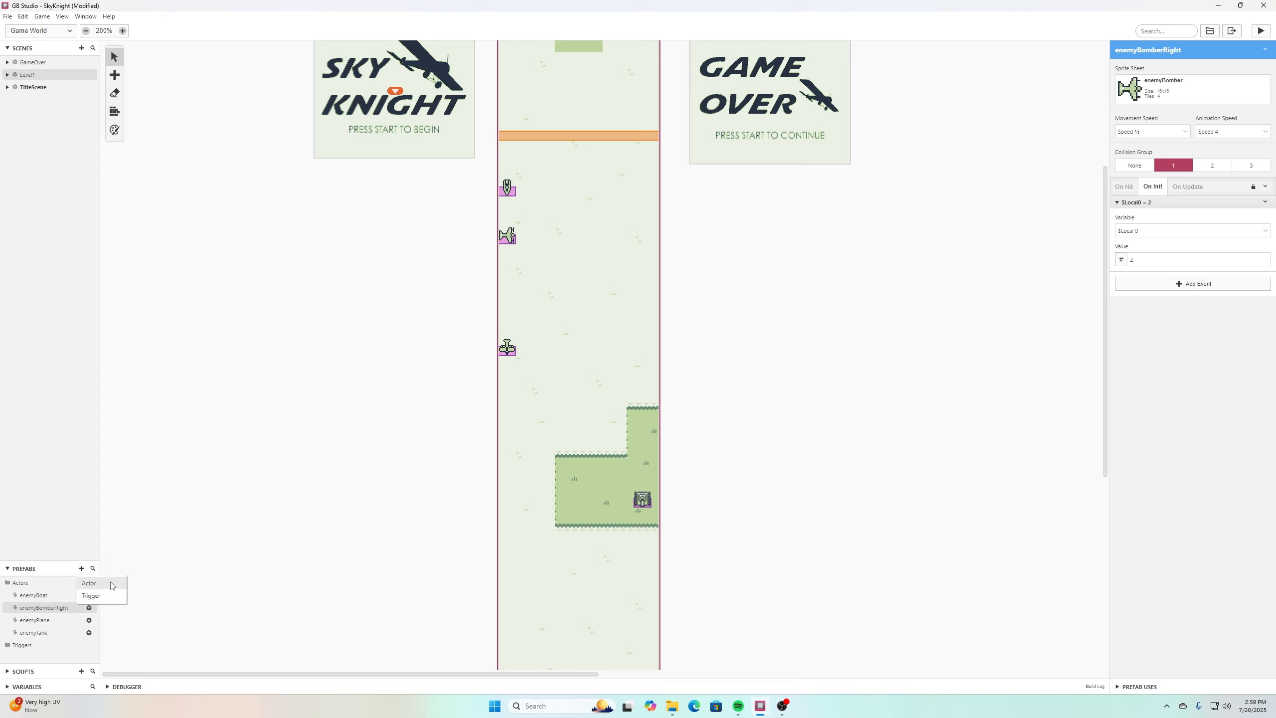
left_click(111, 585)
left_click(1244, 94)
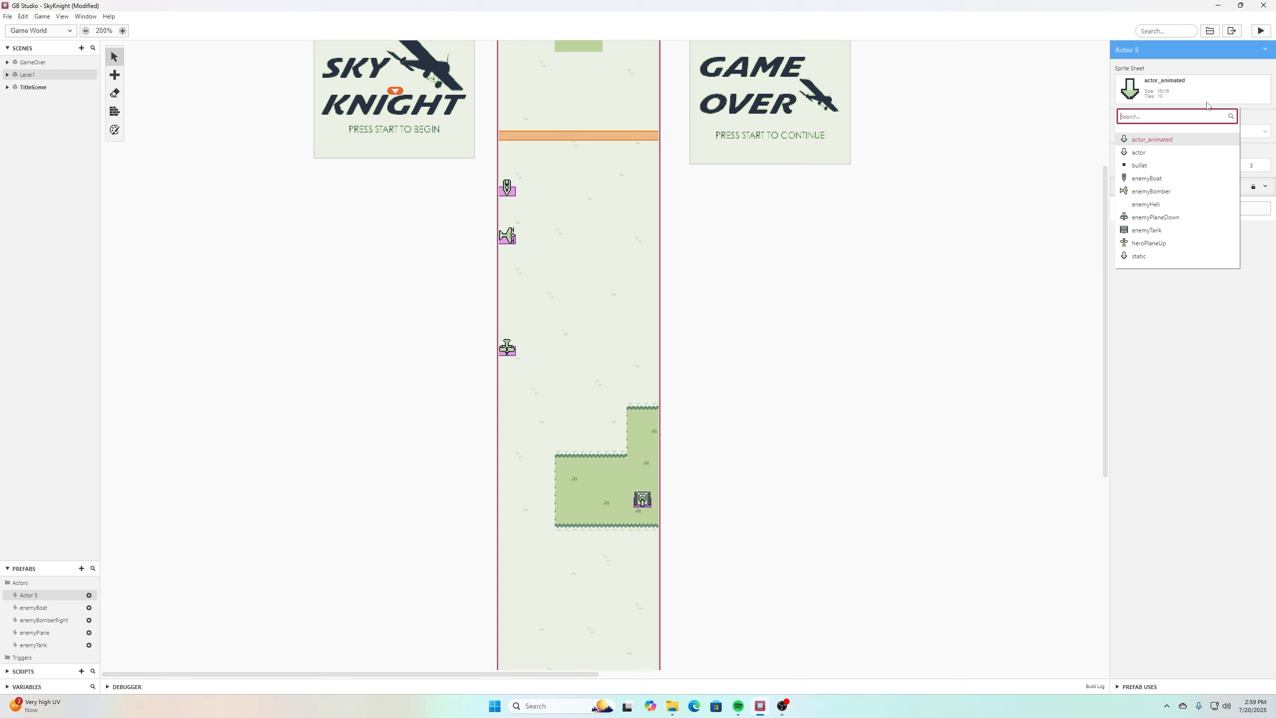
left_click(1164, 192)
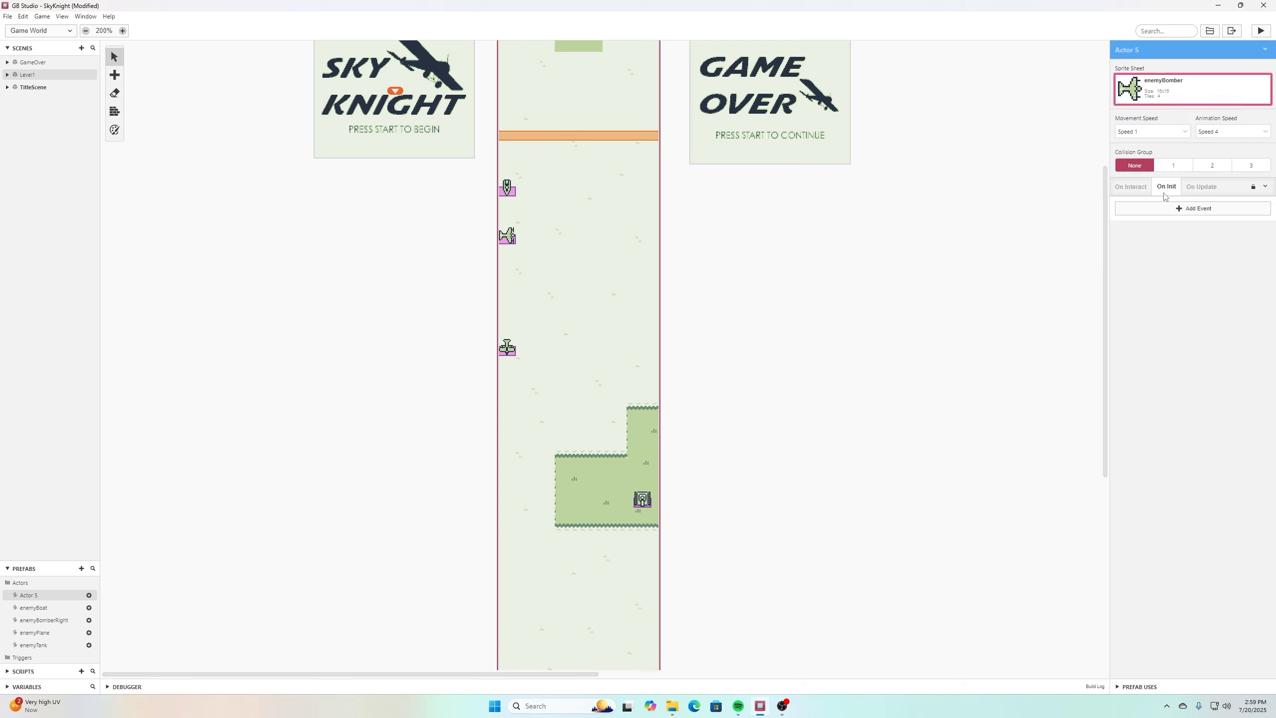
Name the new actor prefab enemyBomberLeft and set its movement speed to Speed ½.
left_click(1161, 50)
type("enemy")
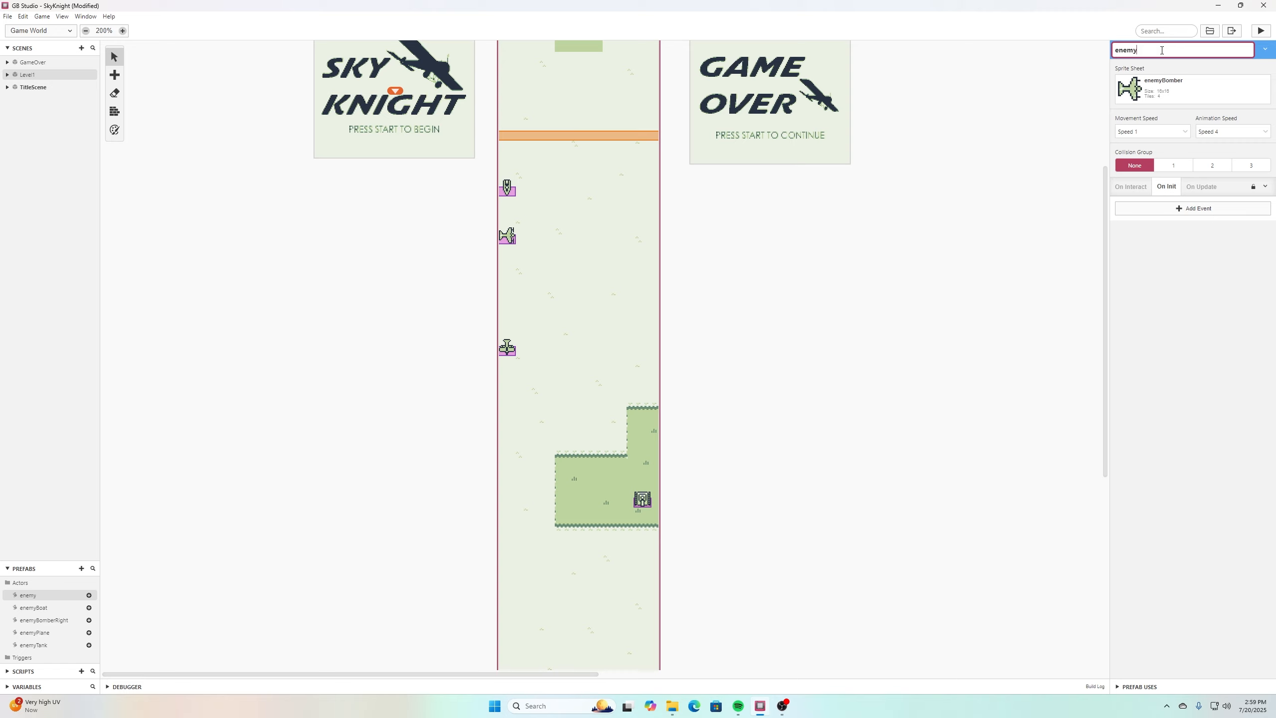
type("BomberLeft")
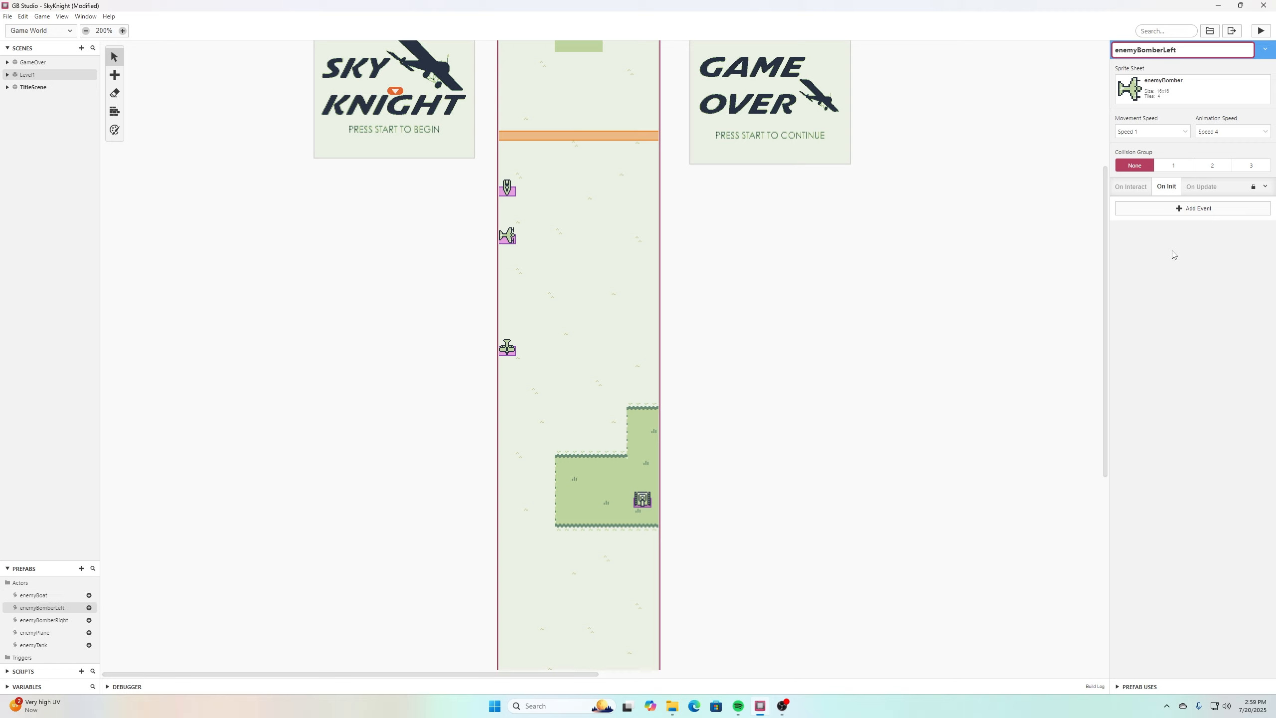
left_click(1170, 254)
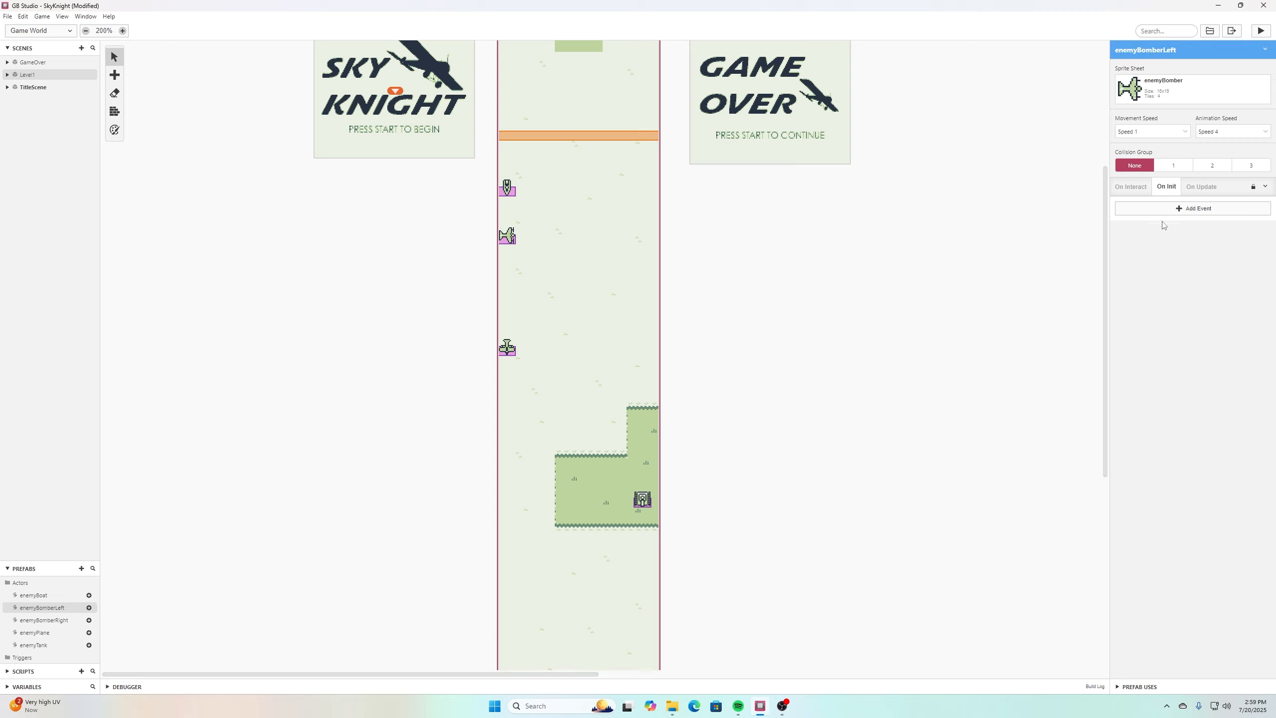
left_click(1184, 131)
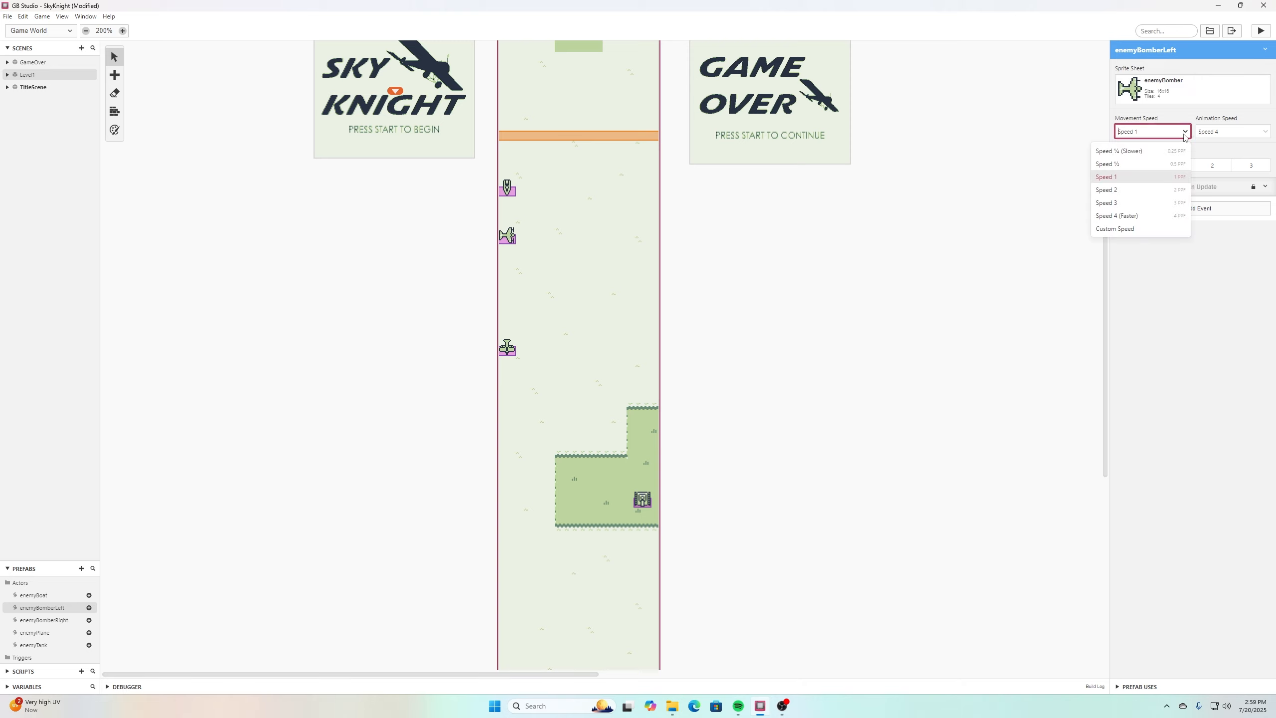
left_click(1158, 163)
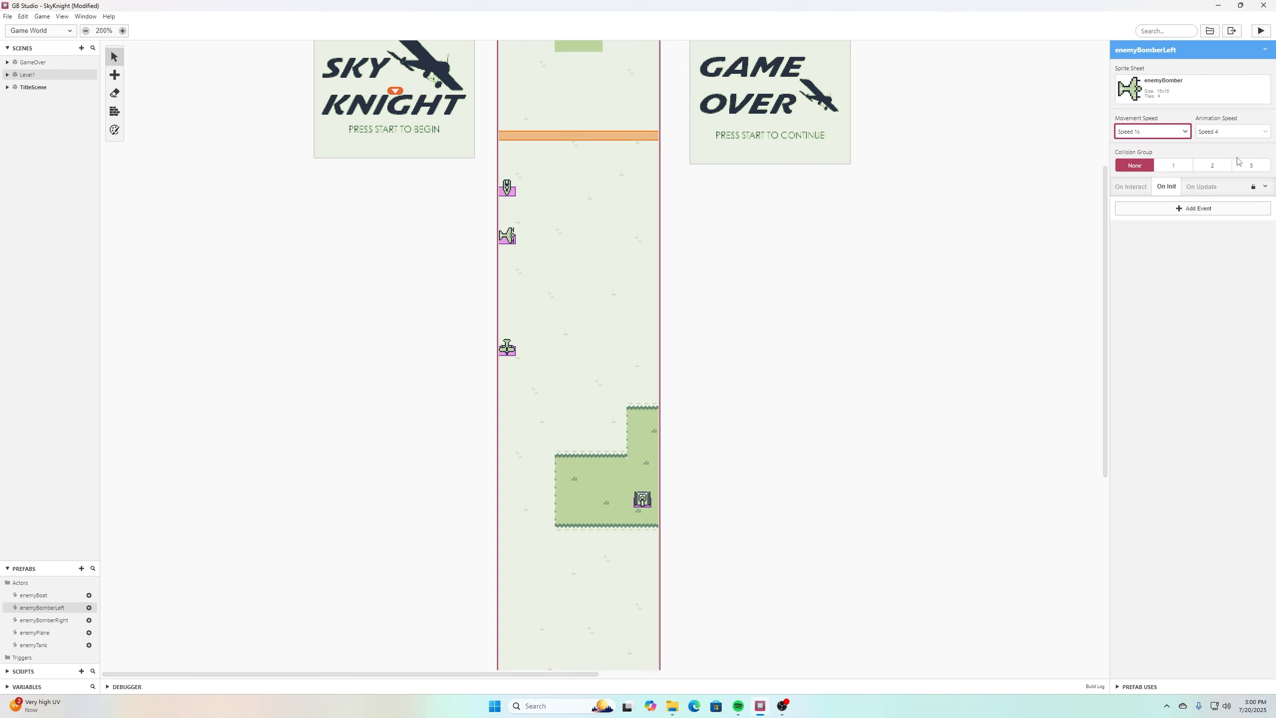
Assign the enemyBomberLeft prefab to collision group 1 and copy the right-flying bomber's On Init script into it.
left_click(1173, 170)
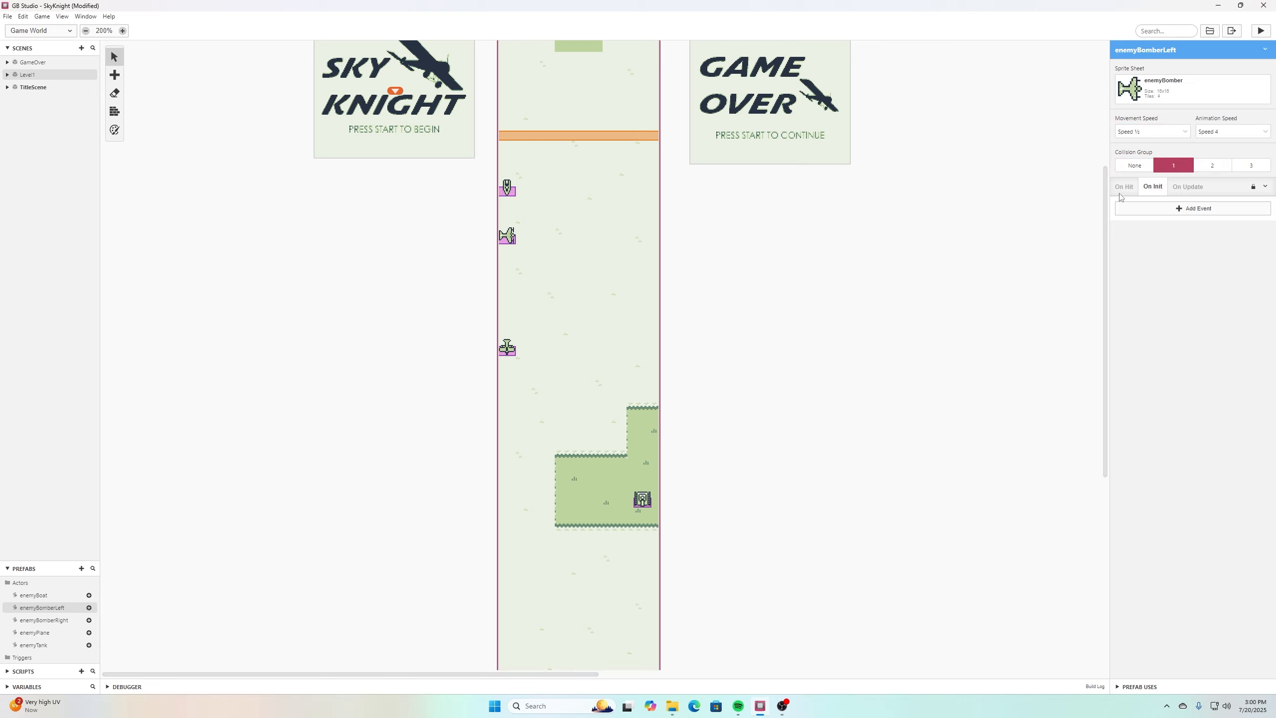
left_click(508, 236)
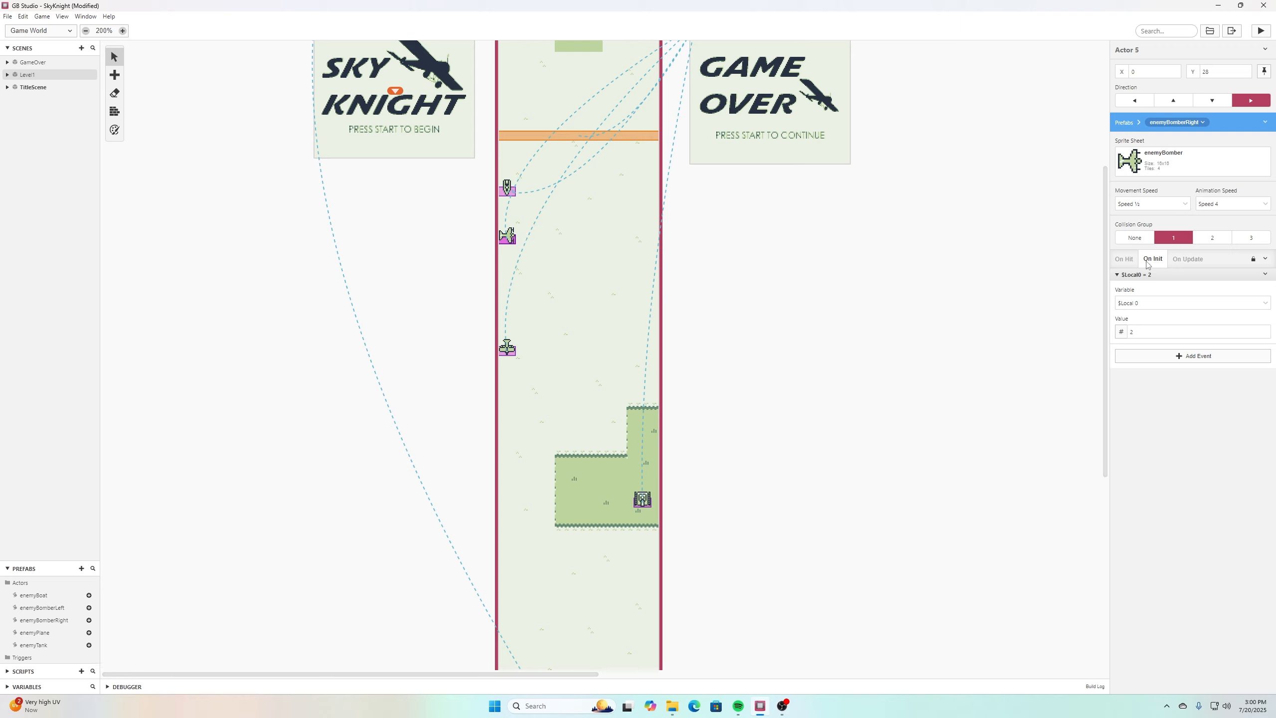
left_click(1265, 258)
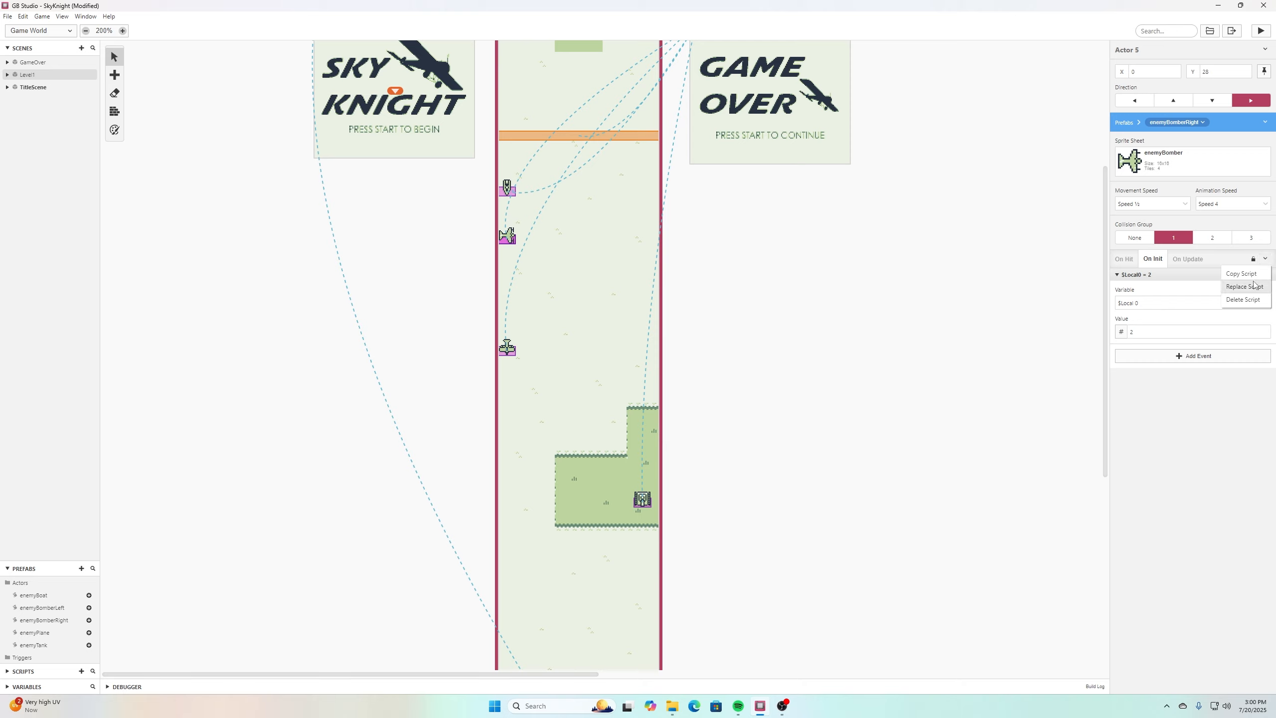
left_click(1255, 276)
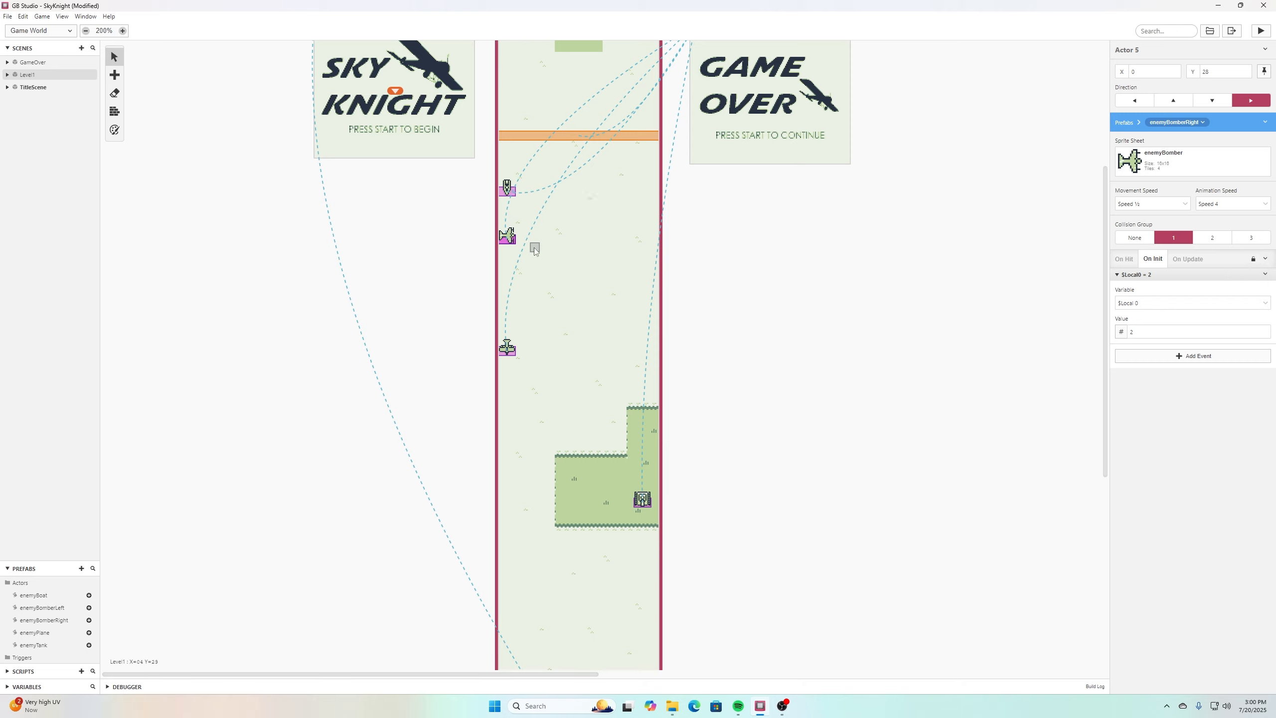
left_click(58, 609)
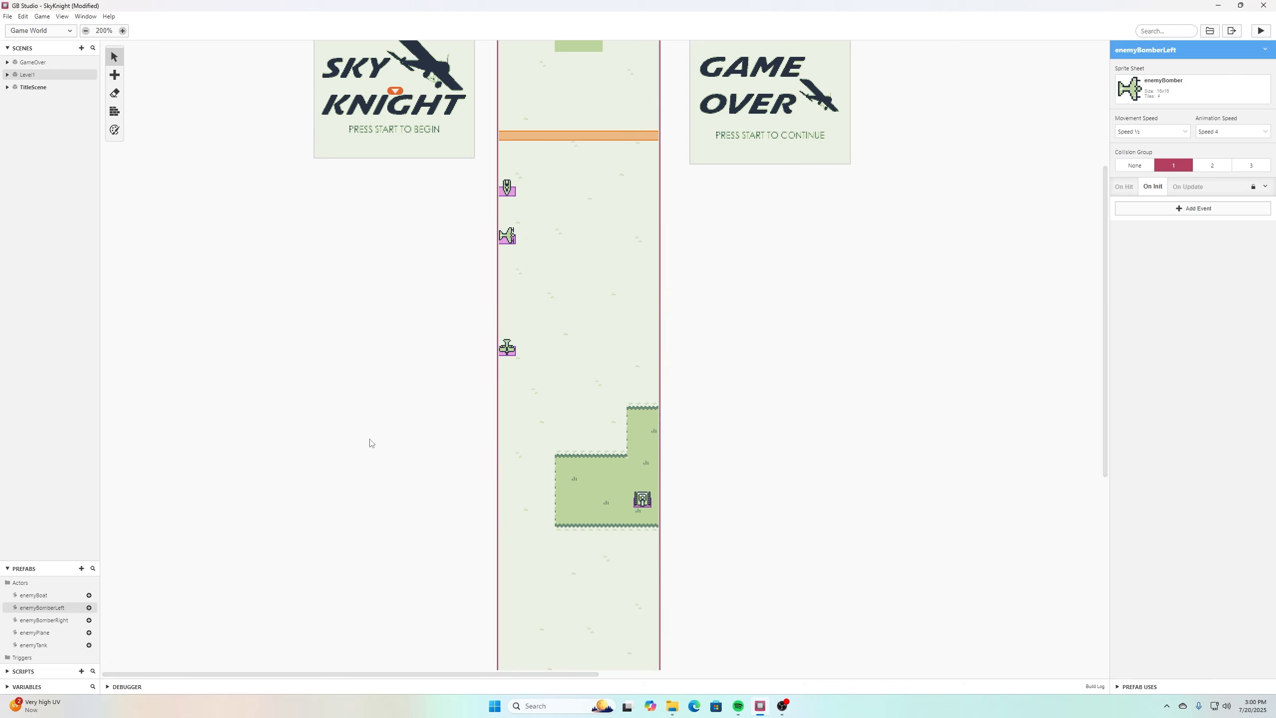
left_click(1265, 187)
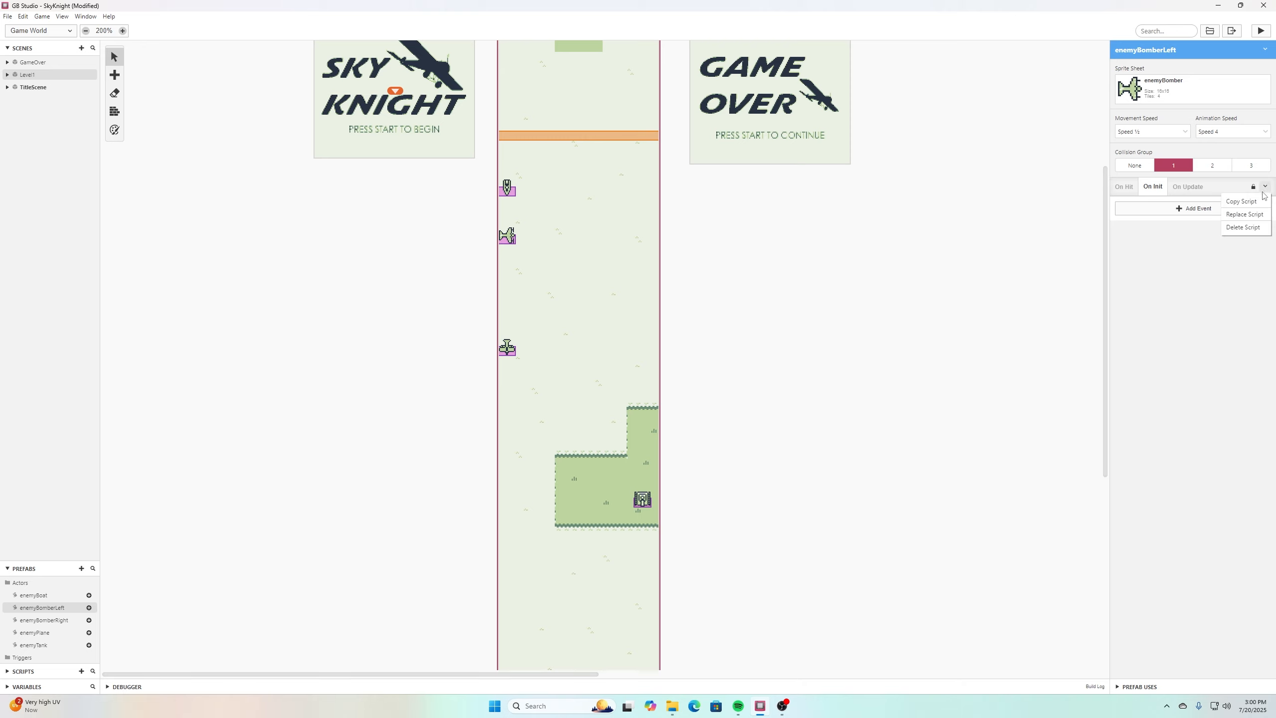
left_click(1245, 215)
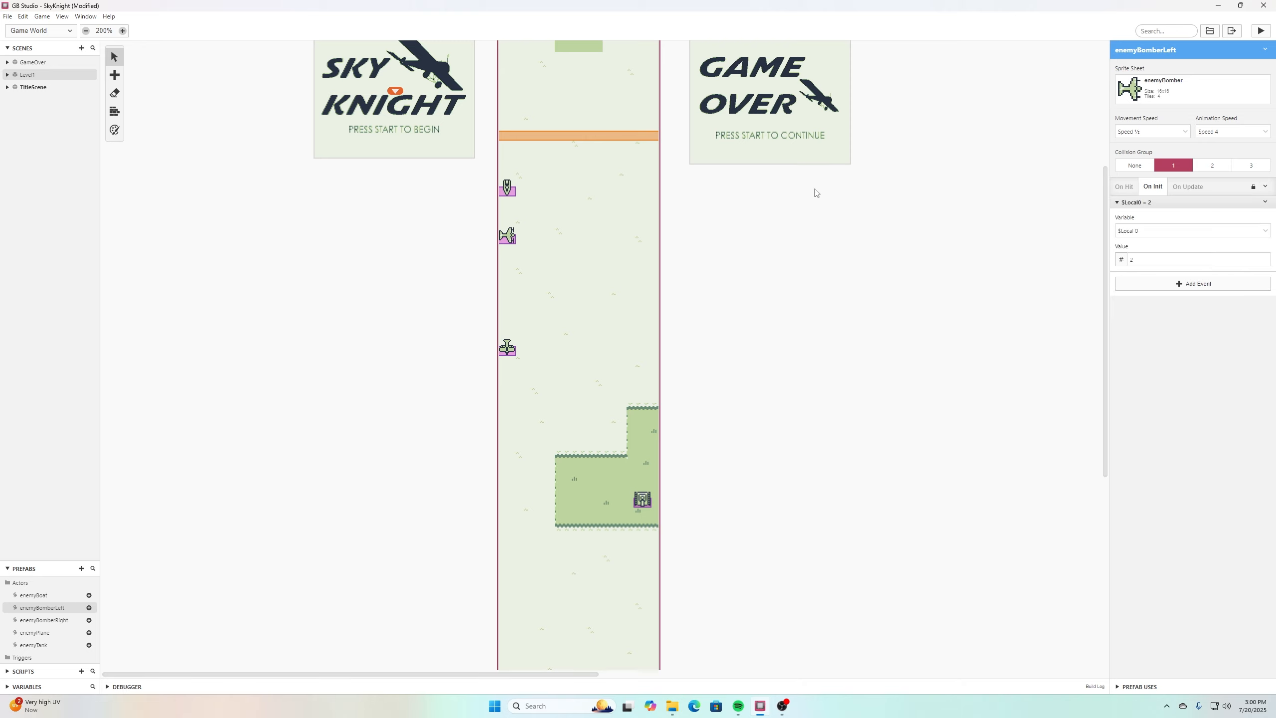
Copy the right-flying bomber's On Hit script for Player and paste it into the enemyBomberLeft prefab's matching script.
left_click(507, 235)
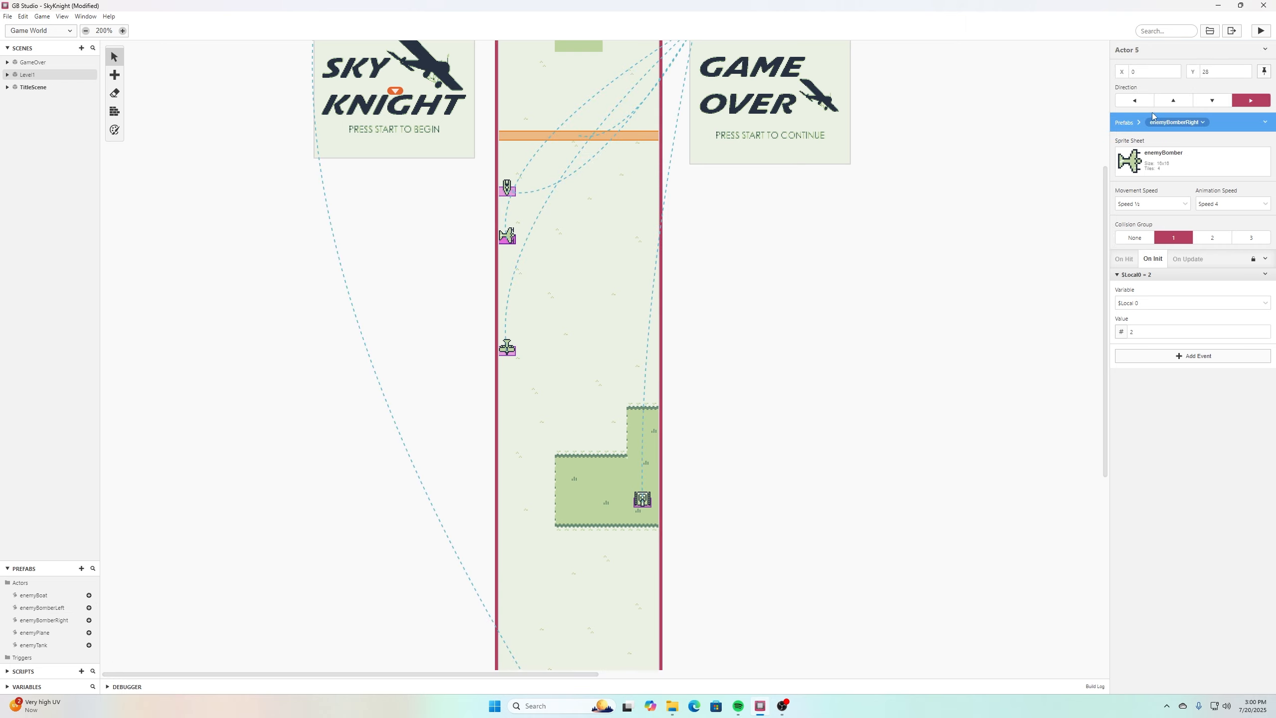
left_click(1126, 259)
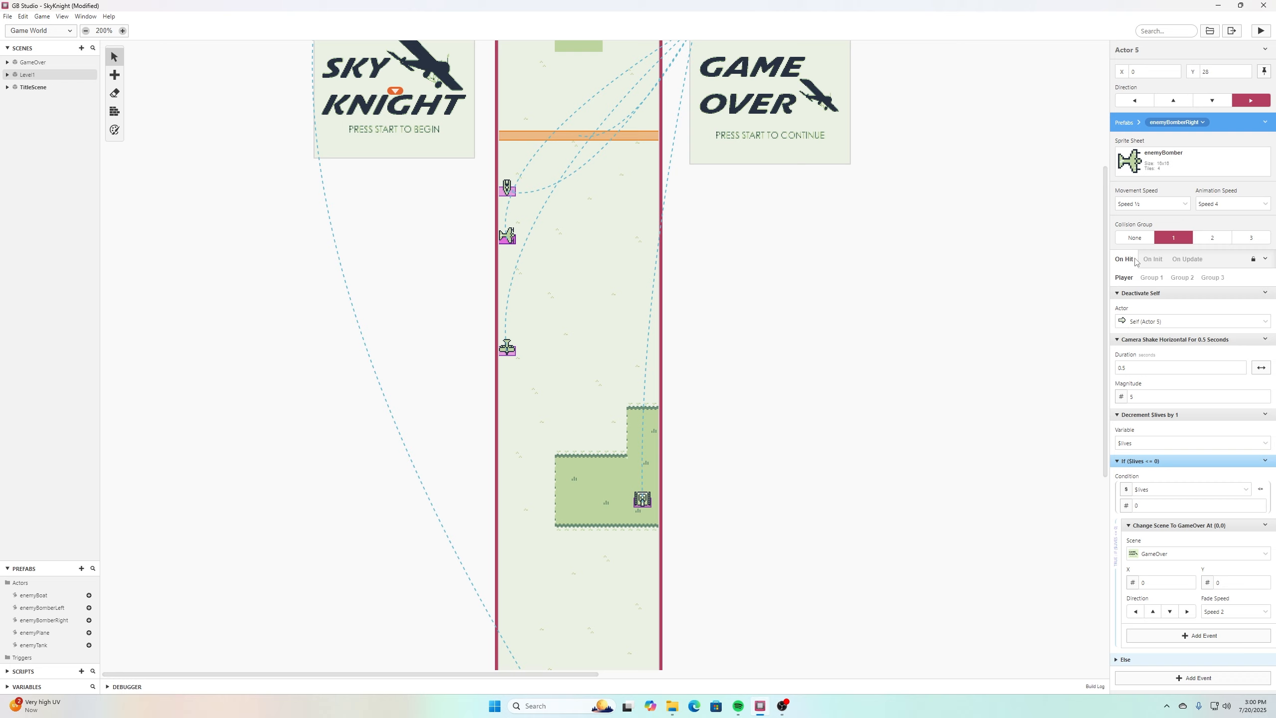
left_click(1265, 258)
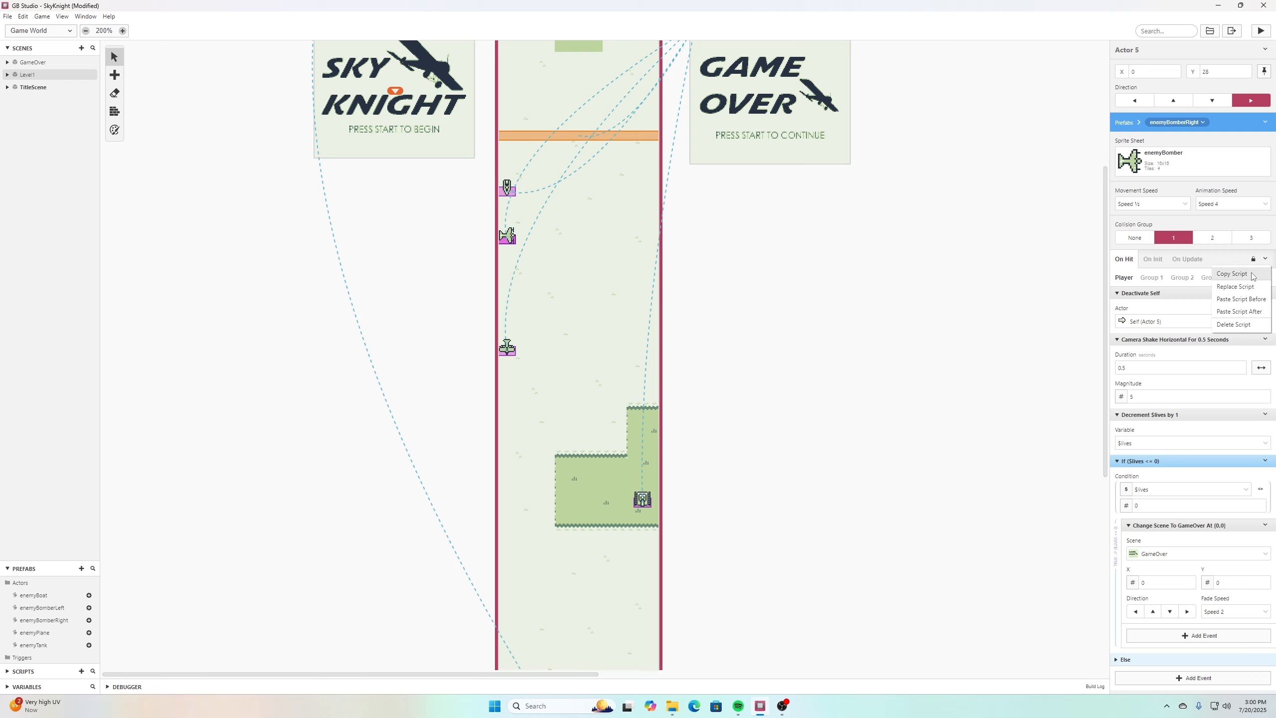
left_click(1252, 275)
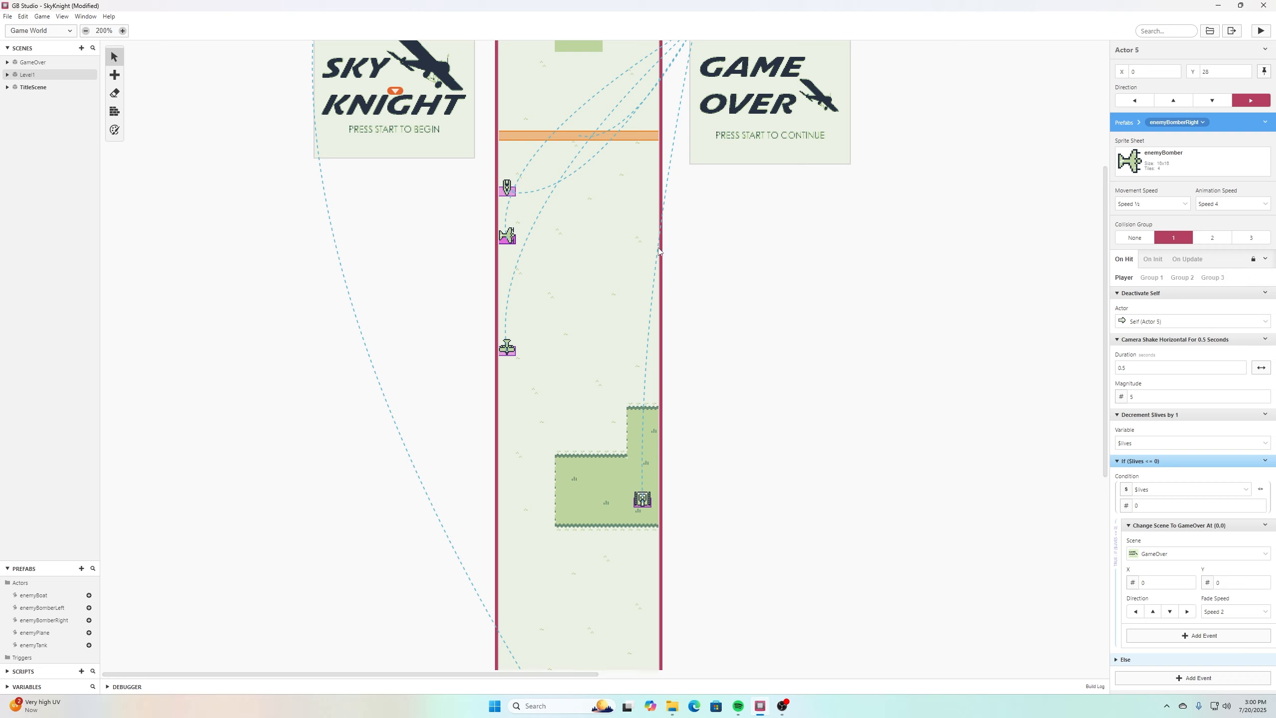
left_click(57, 607)
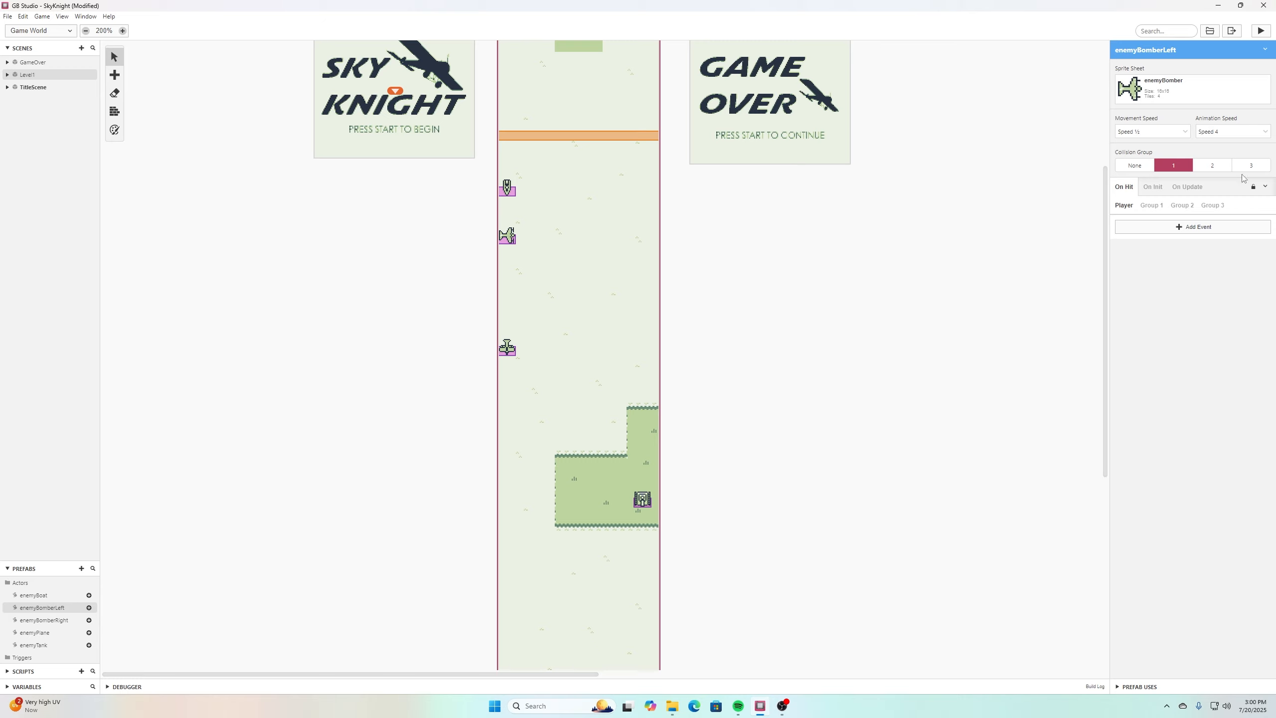
left_click(1265, 186)
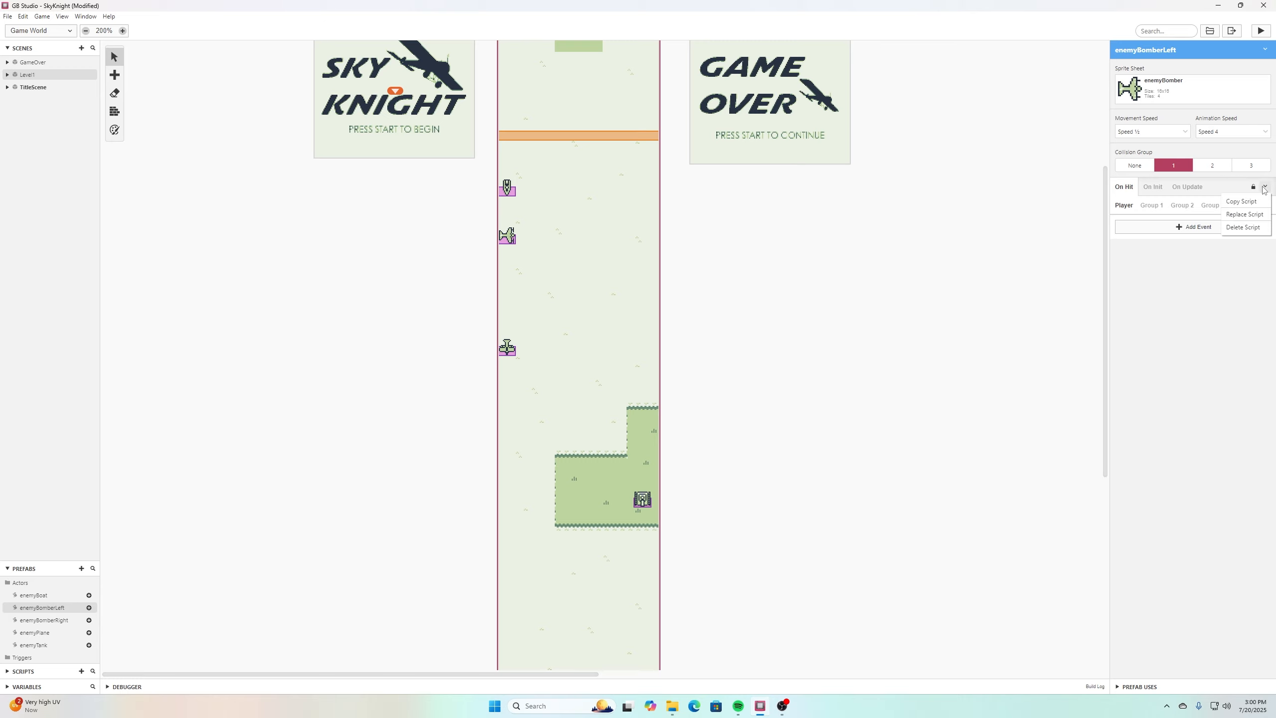
left_click(1245, 214)
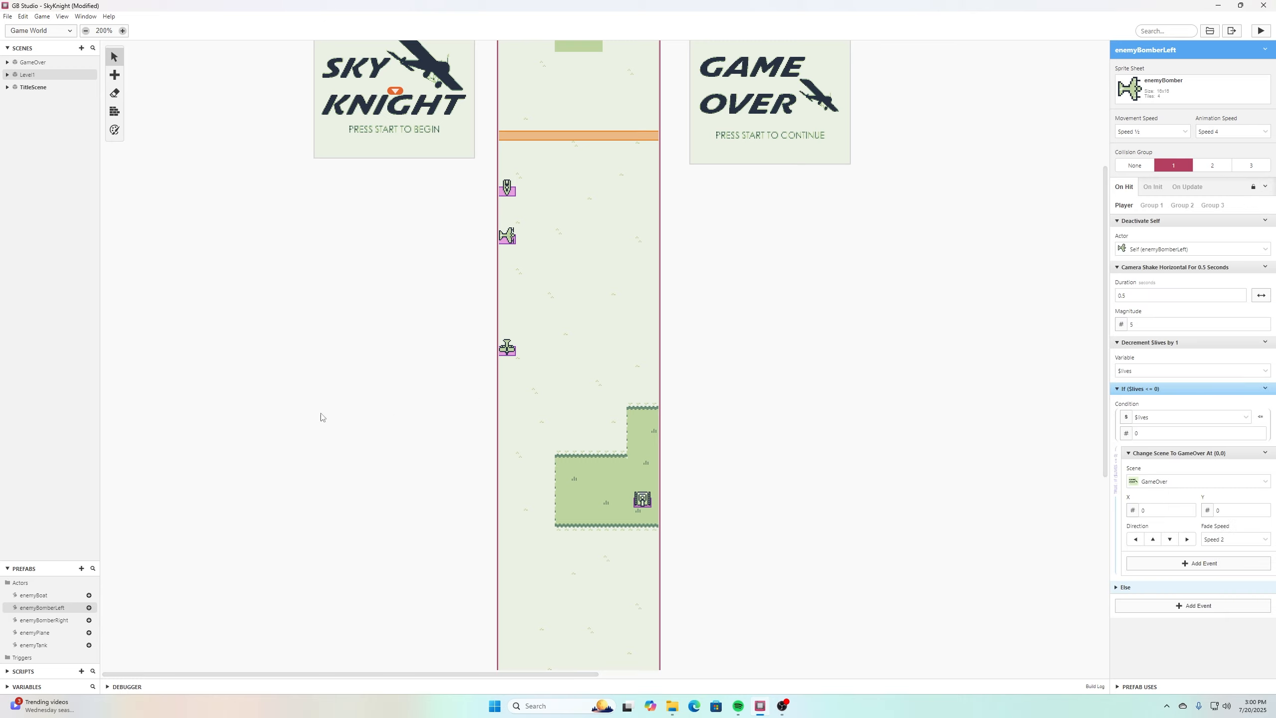
Copy the right-flying bomber's On Hit script for Group 3 into the same script of the enemyBomberLeft prefab.
left_click(511, 242)
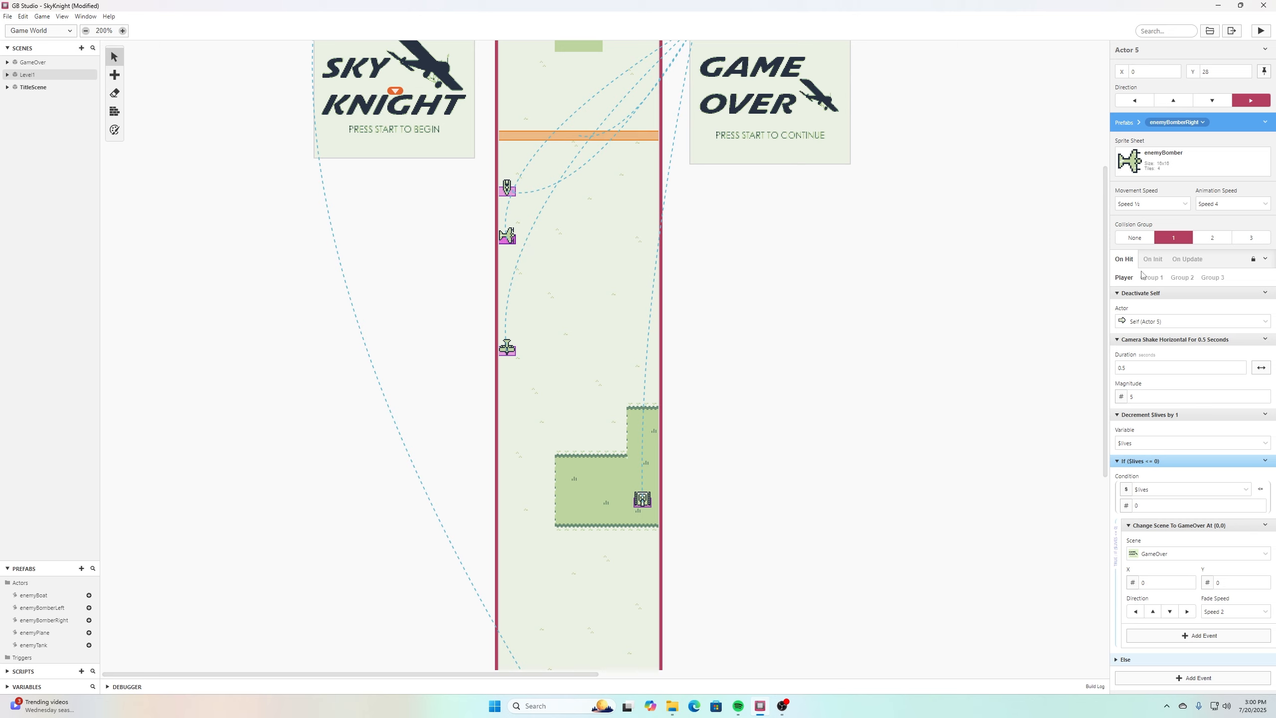
left_click(1212, 280)
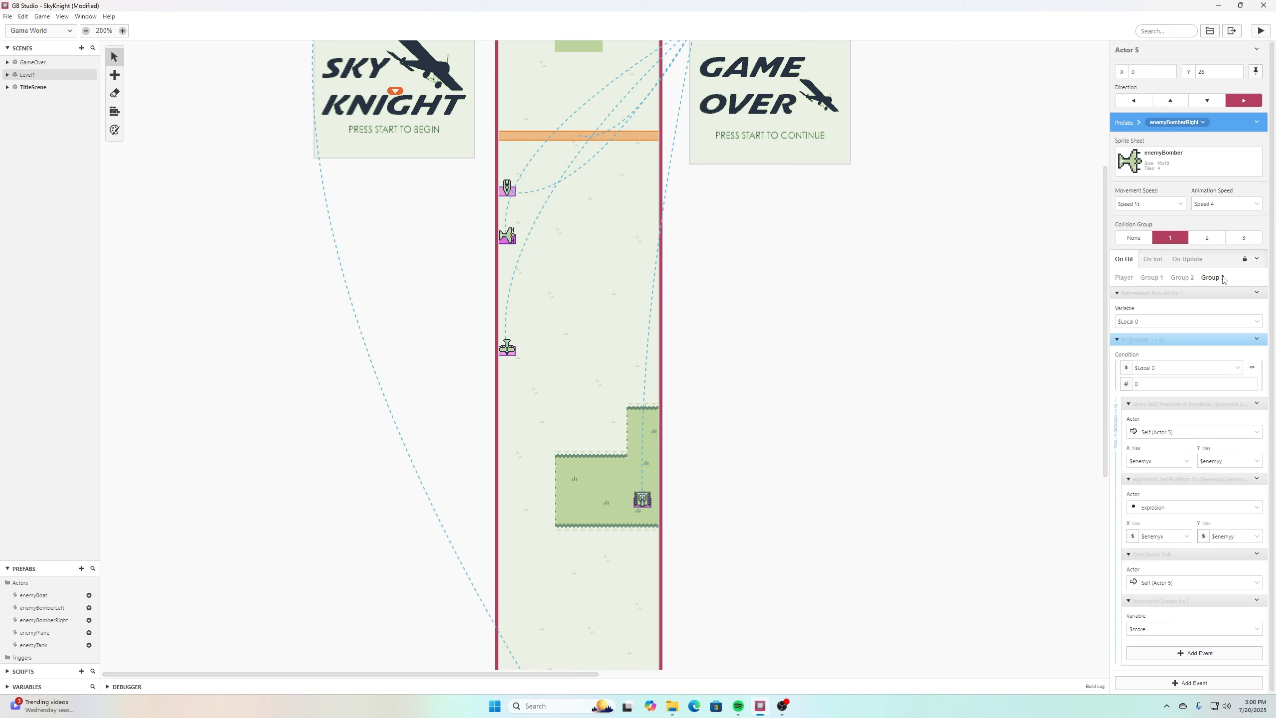
left_click(1256, 259)
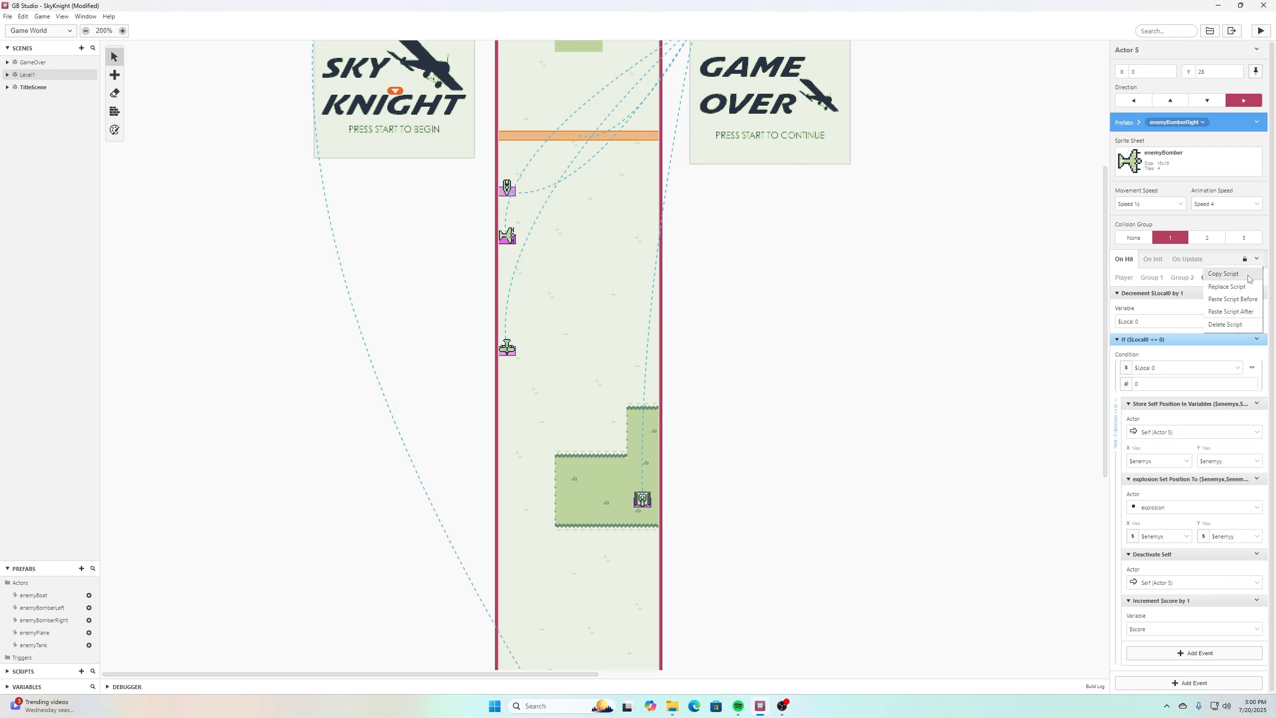
left_click(1249, 278)
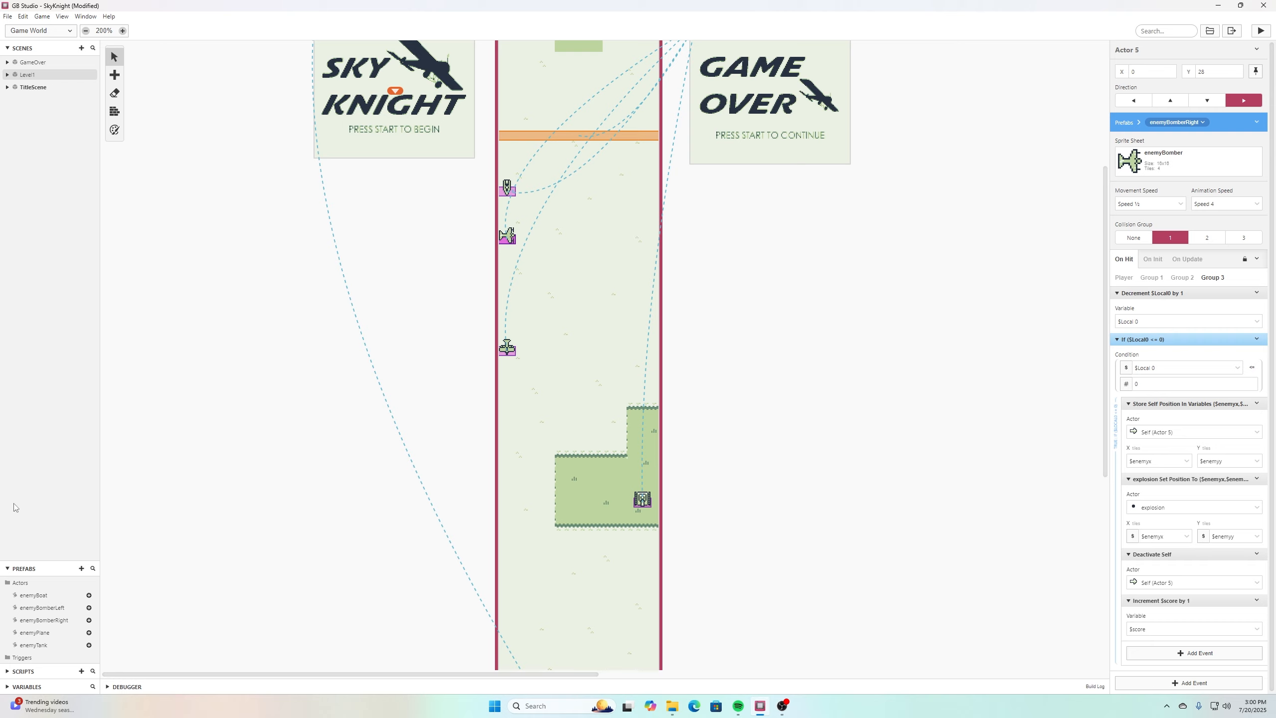
left_click(52, 609)
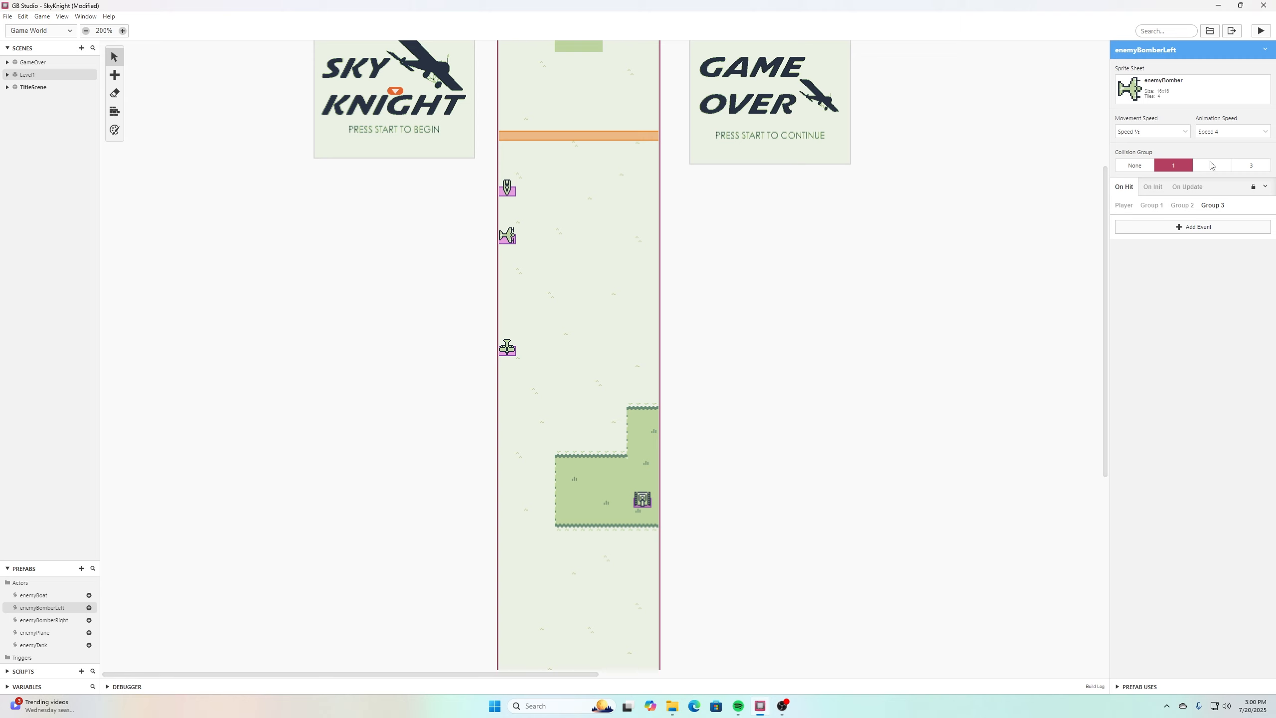
left_click(1264, 186)
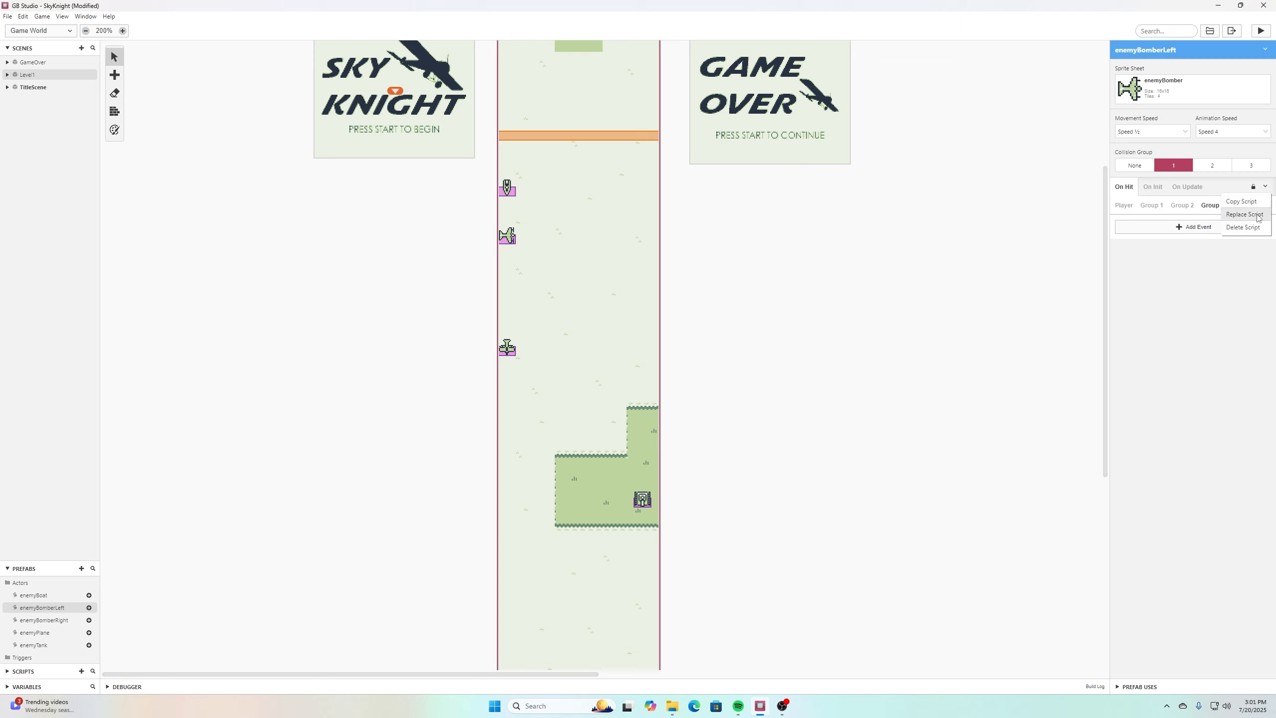
left_click(1243, 215)
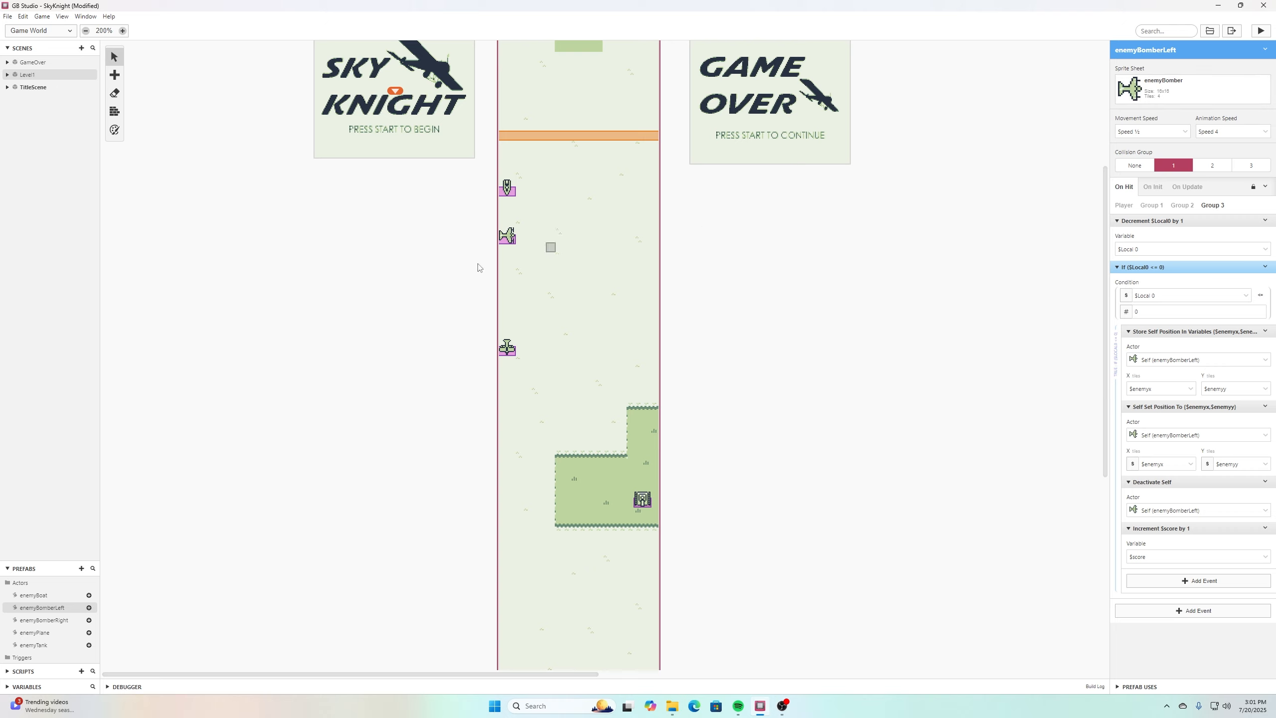
Place an enemyBomberLeft actor in Level1 at X 18, Y 70, below the tank's green area, and face it left.
left_click(88, 607)
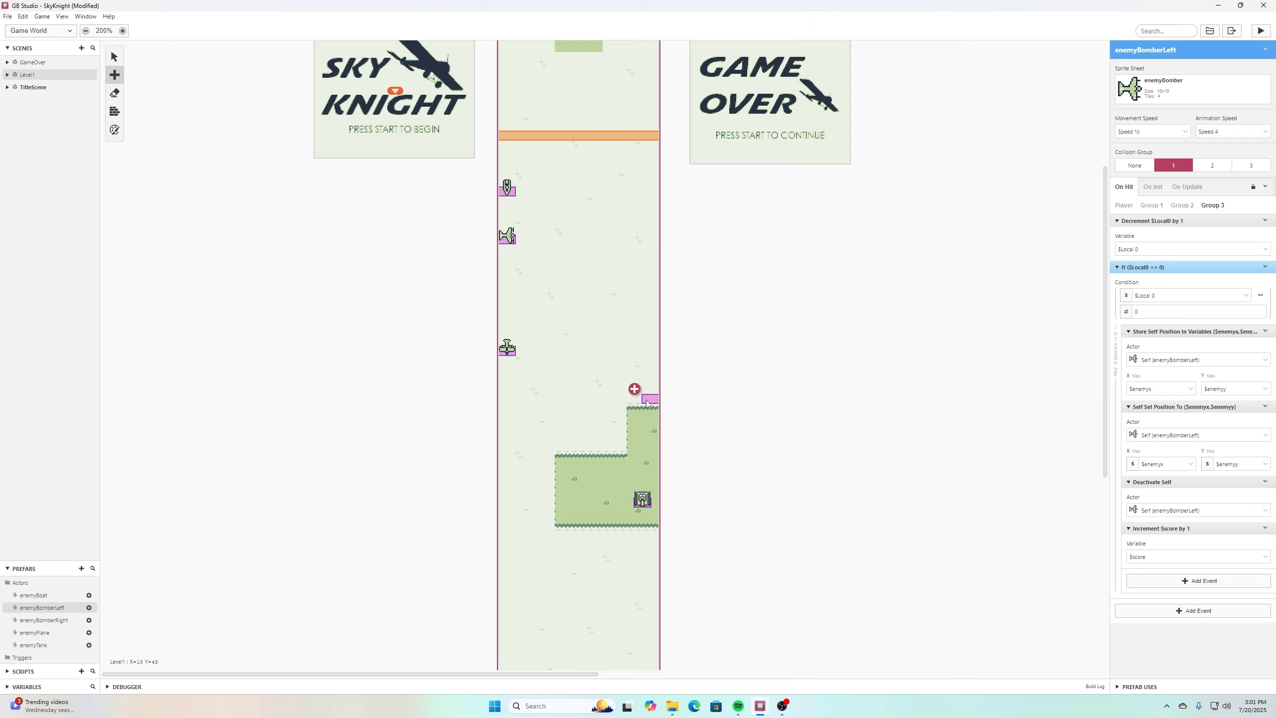
scroll(632, 541, "down", 4)
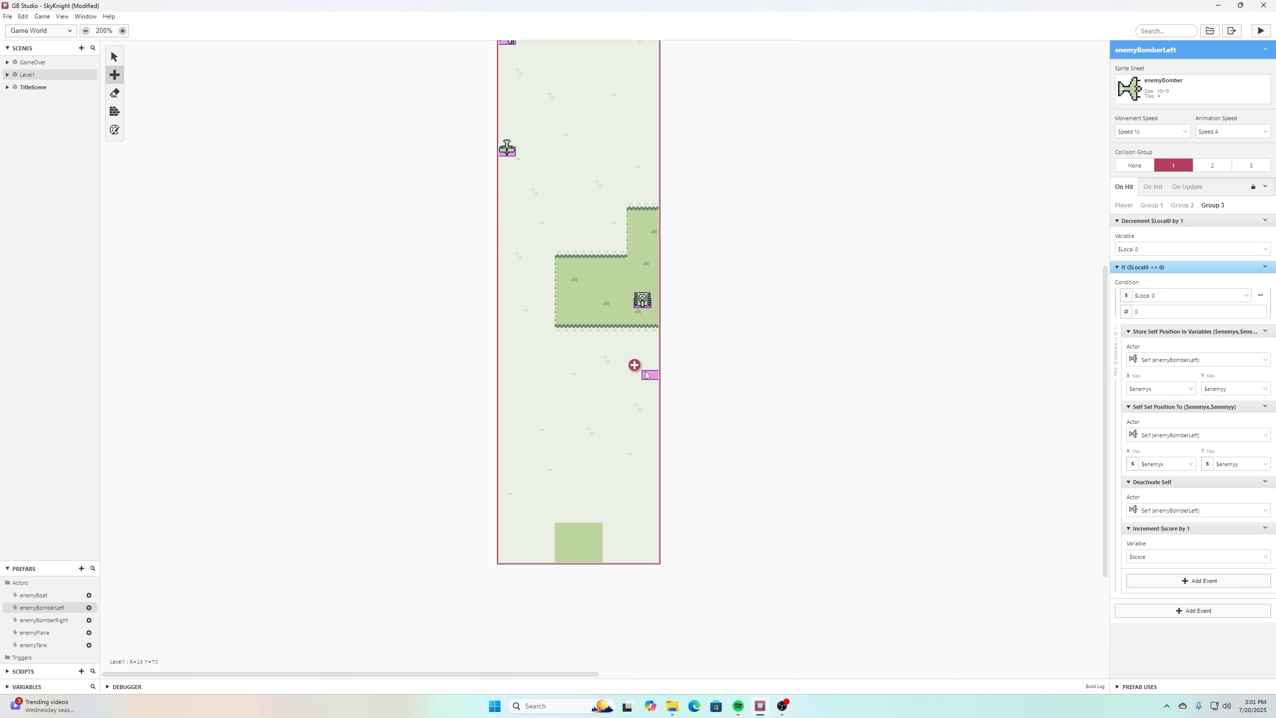
left_click(647, 375)
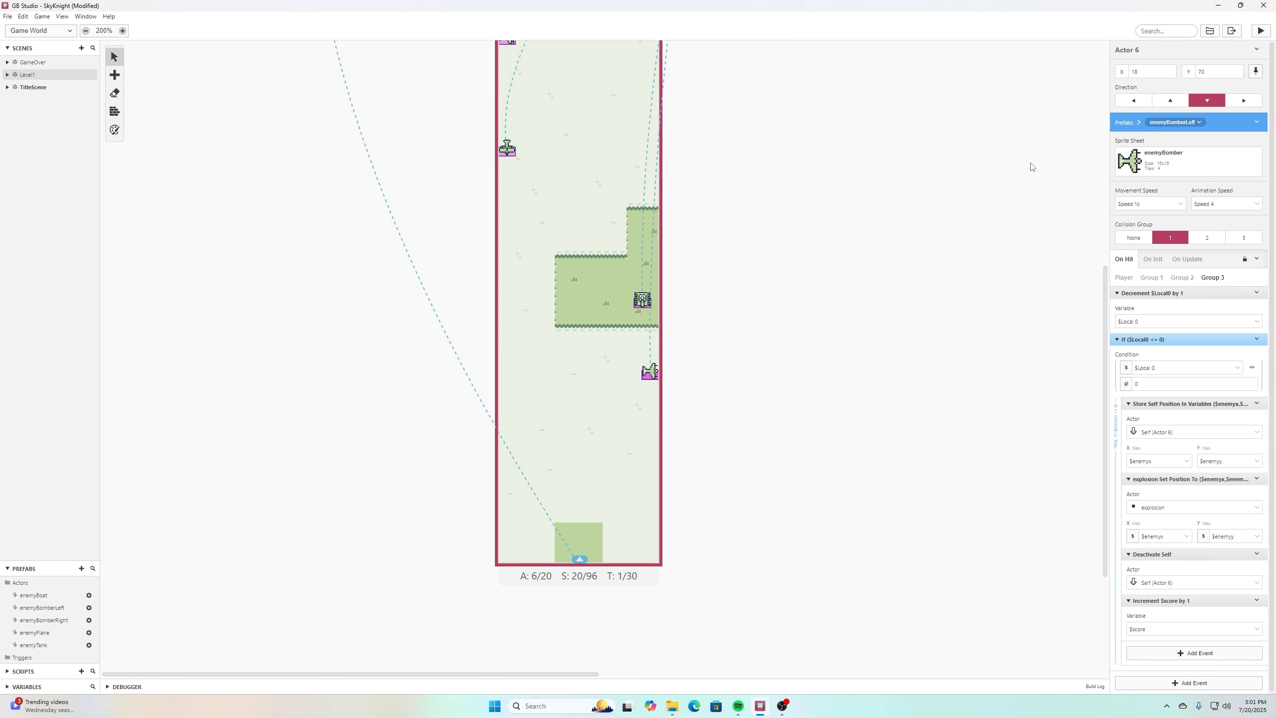
left_click(1131, 103)
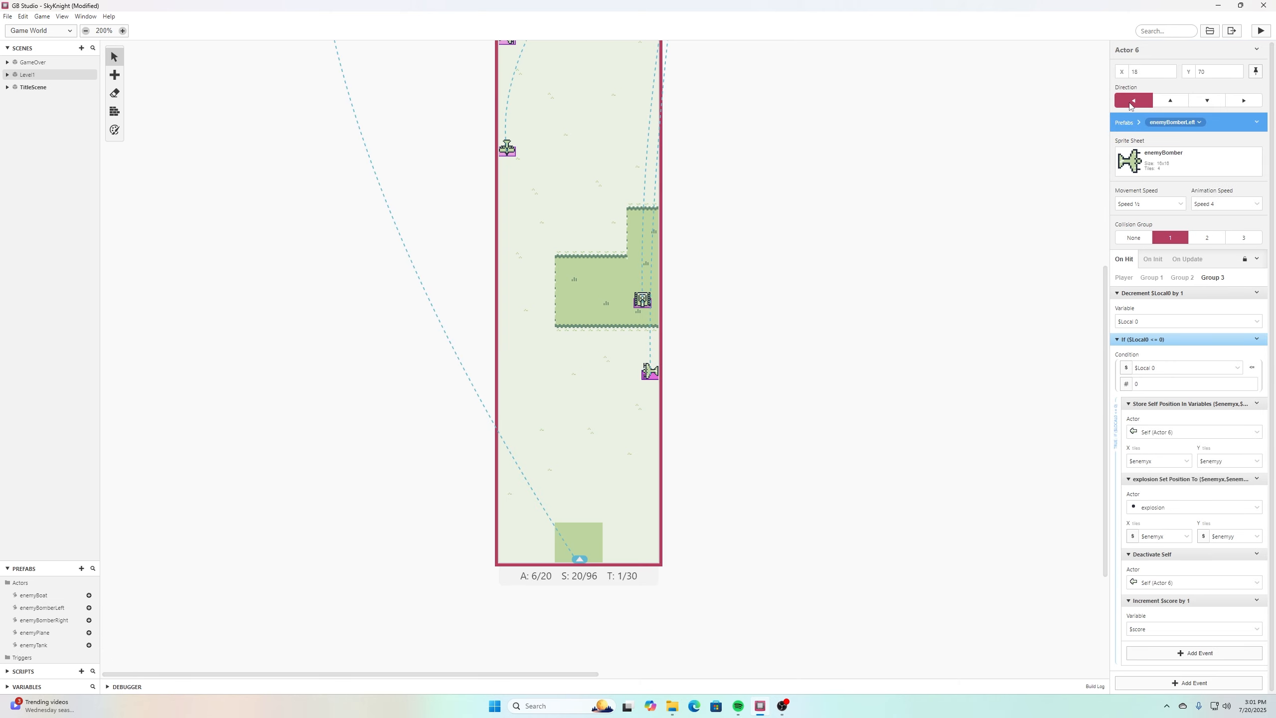
Add an Actor Move Relative event to the placed left-flying bomber's On Update script with X set to -16.
left_click(1170, 259)
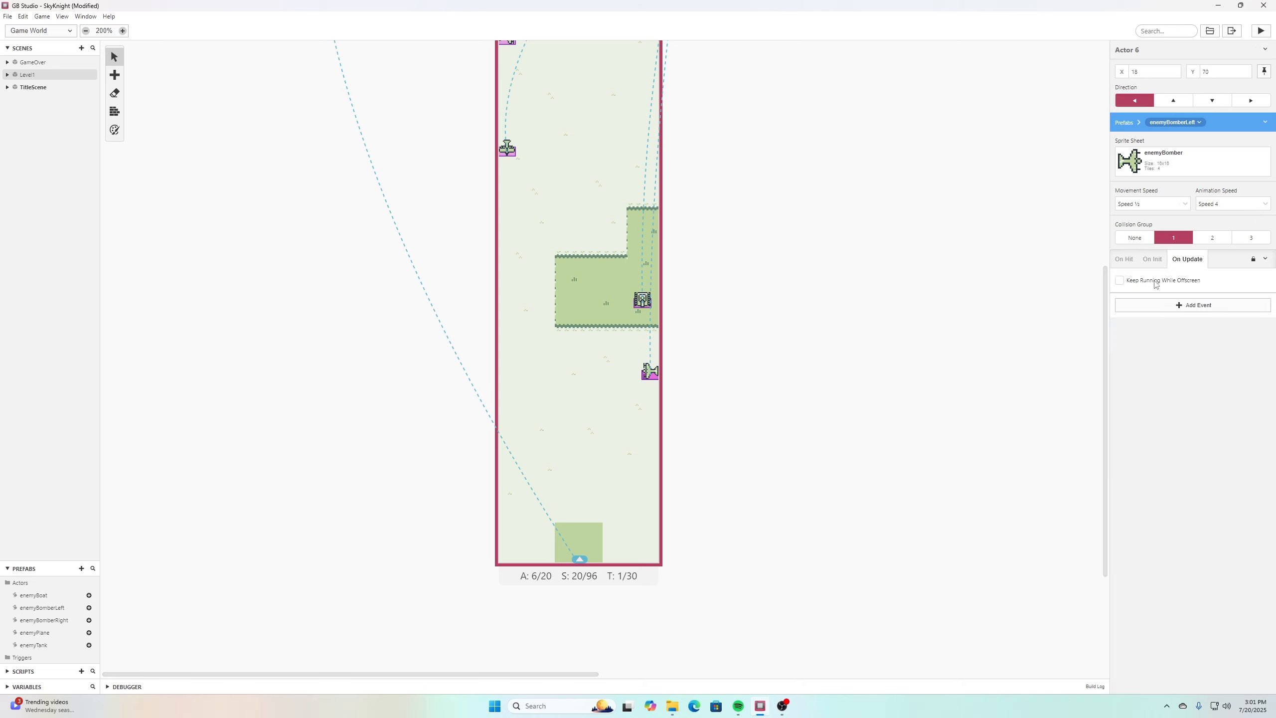
left_click(1177, 303)
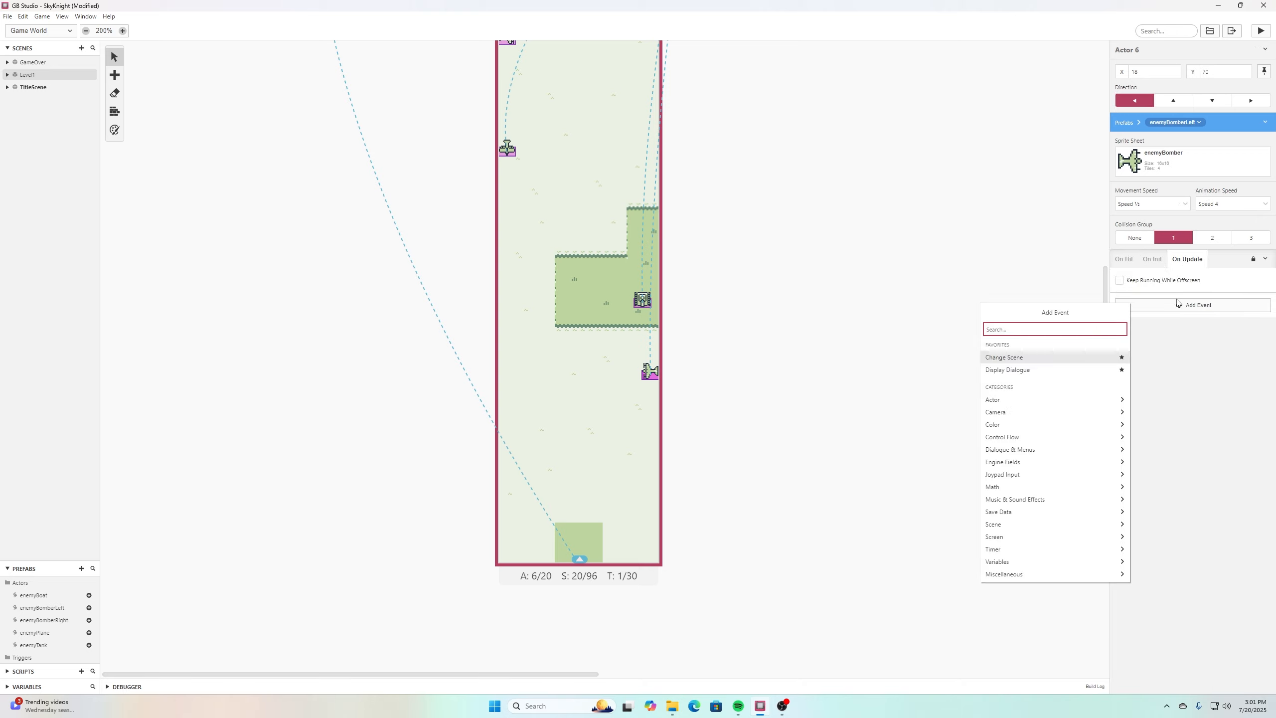
type("relat")
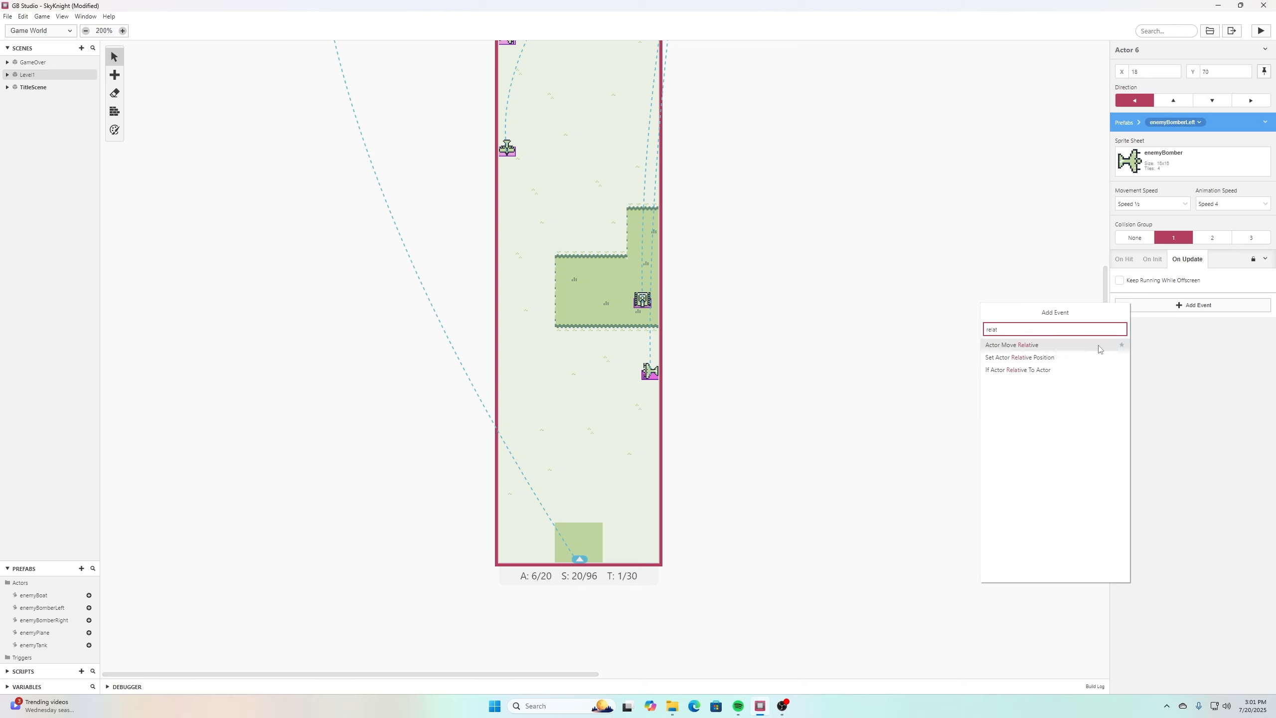
left_click(987, 347)
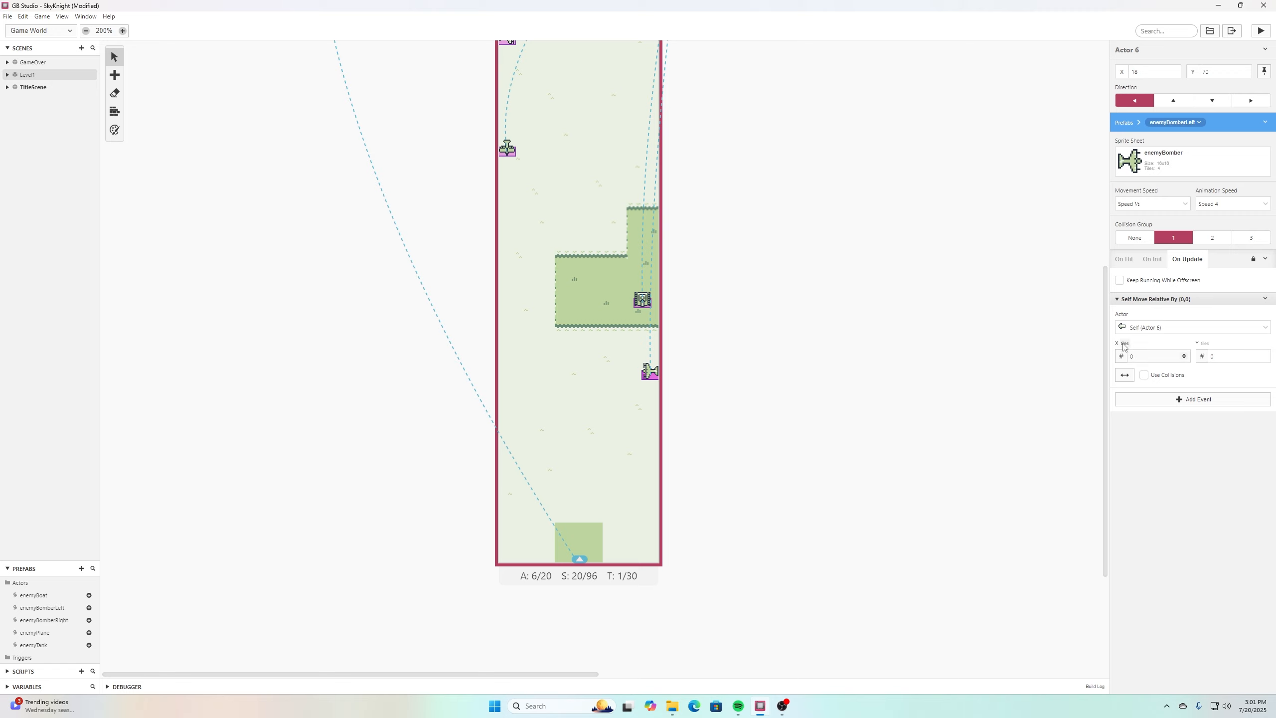
left_click(1182, 360)
type("5")
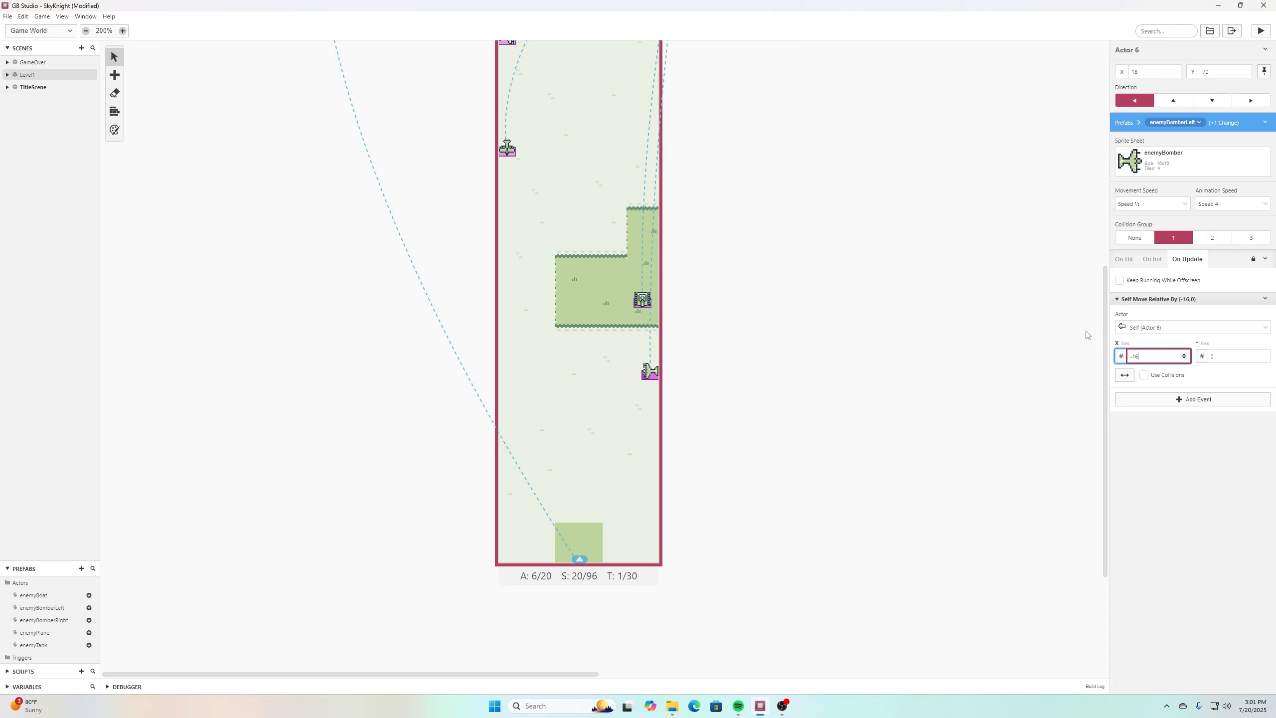
Save the project, playtest Level1 with the left-flying bomber, and close the game.
left_click(7, 16)
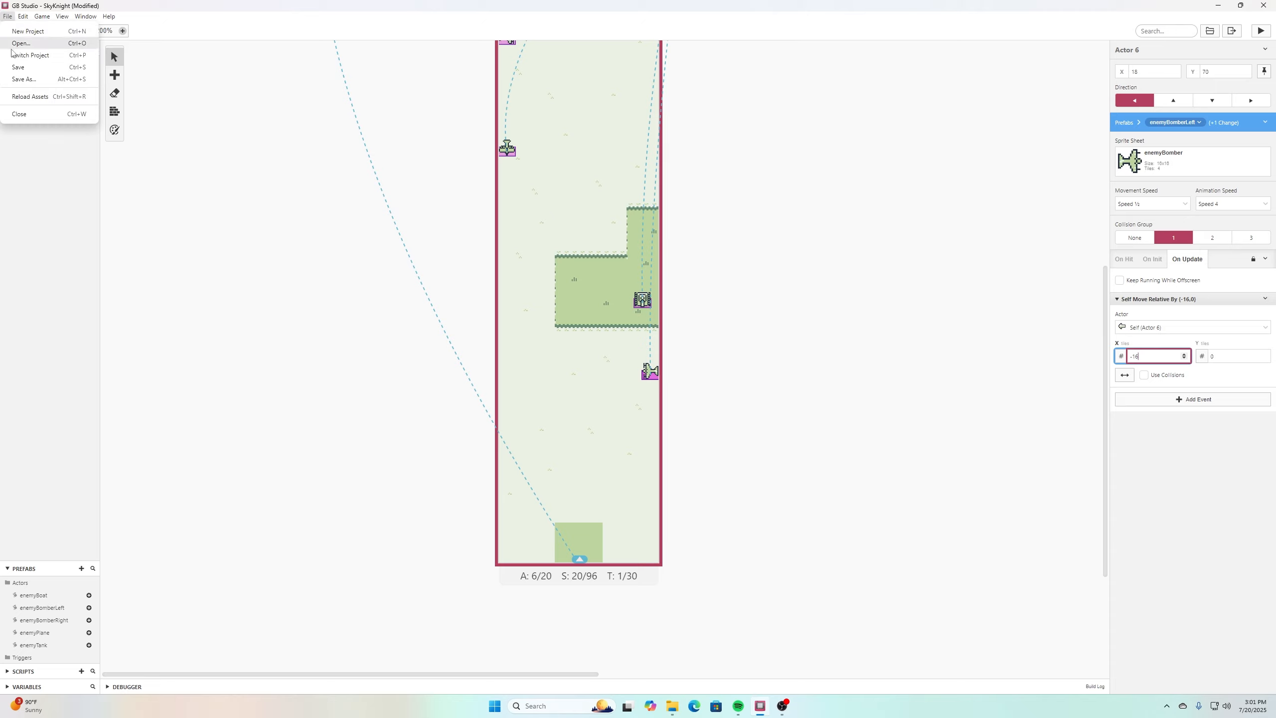
left_click(20, 71)
left_click(1264, 33)
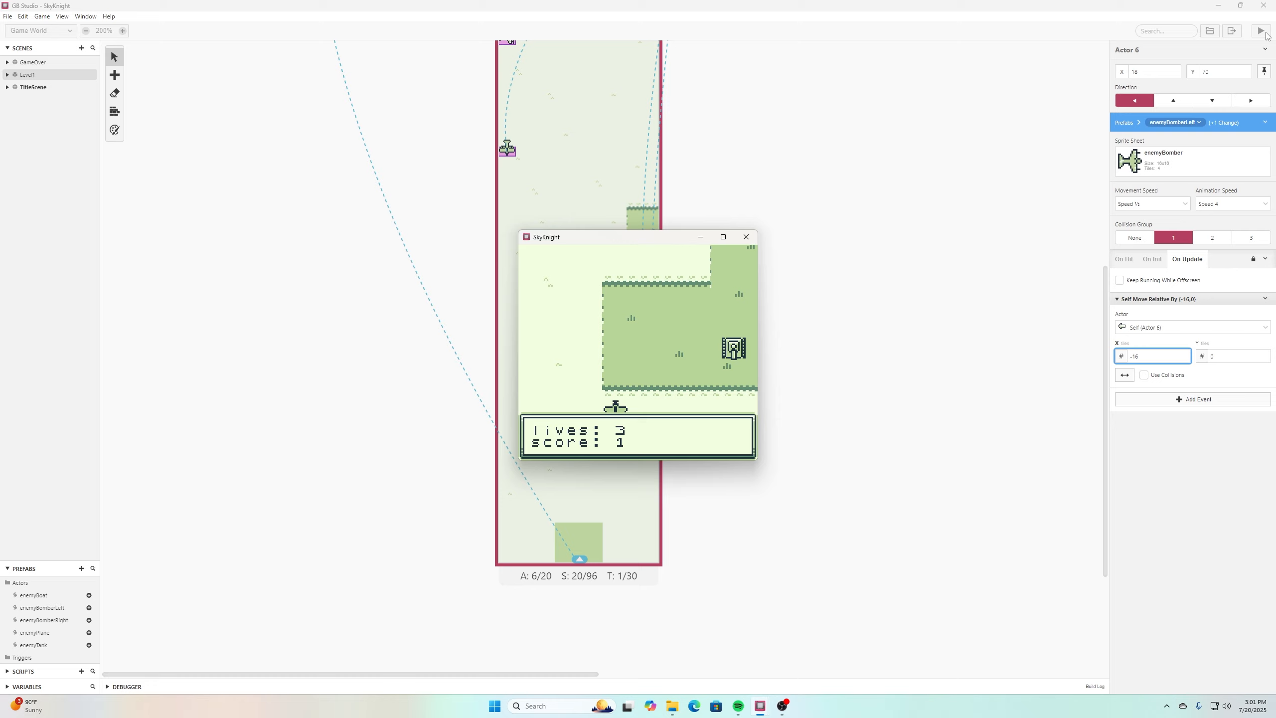
left_click(746, 237)
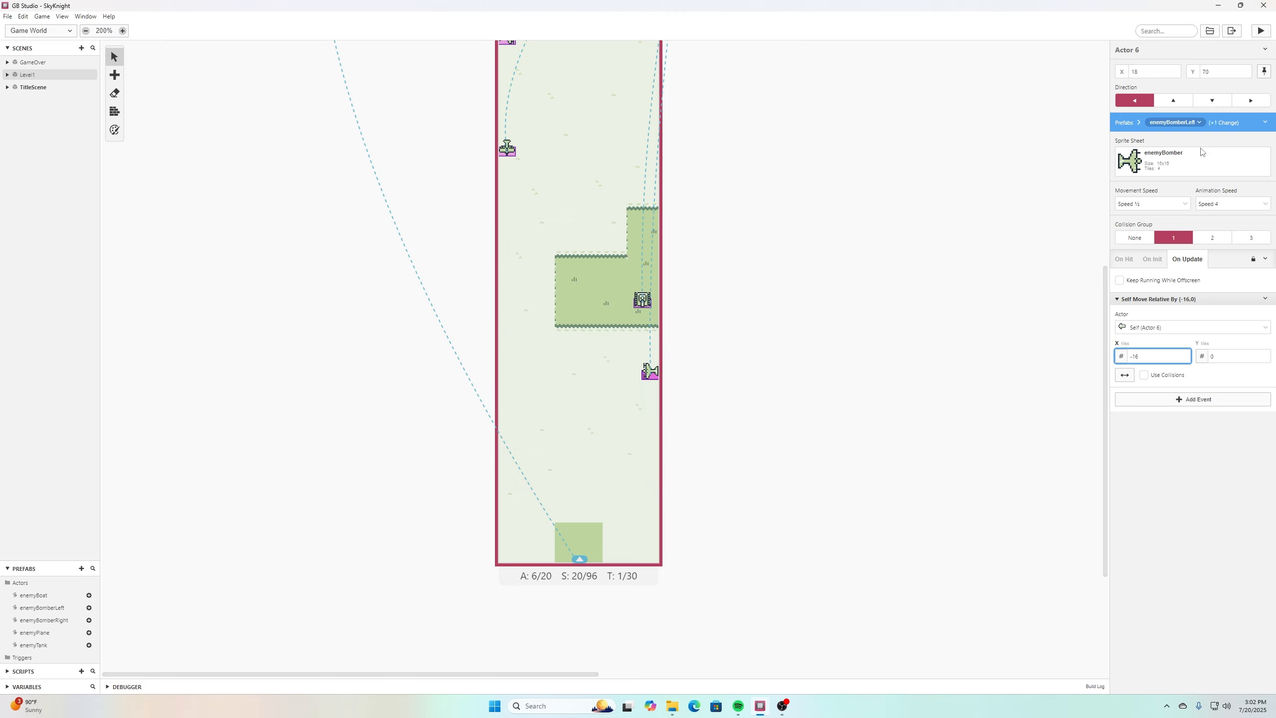
Playtest Level1, steering the player plane past the left-flying bomber, check lives and score, and close the game.
left_click(1265, 33)
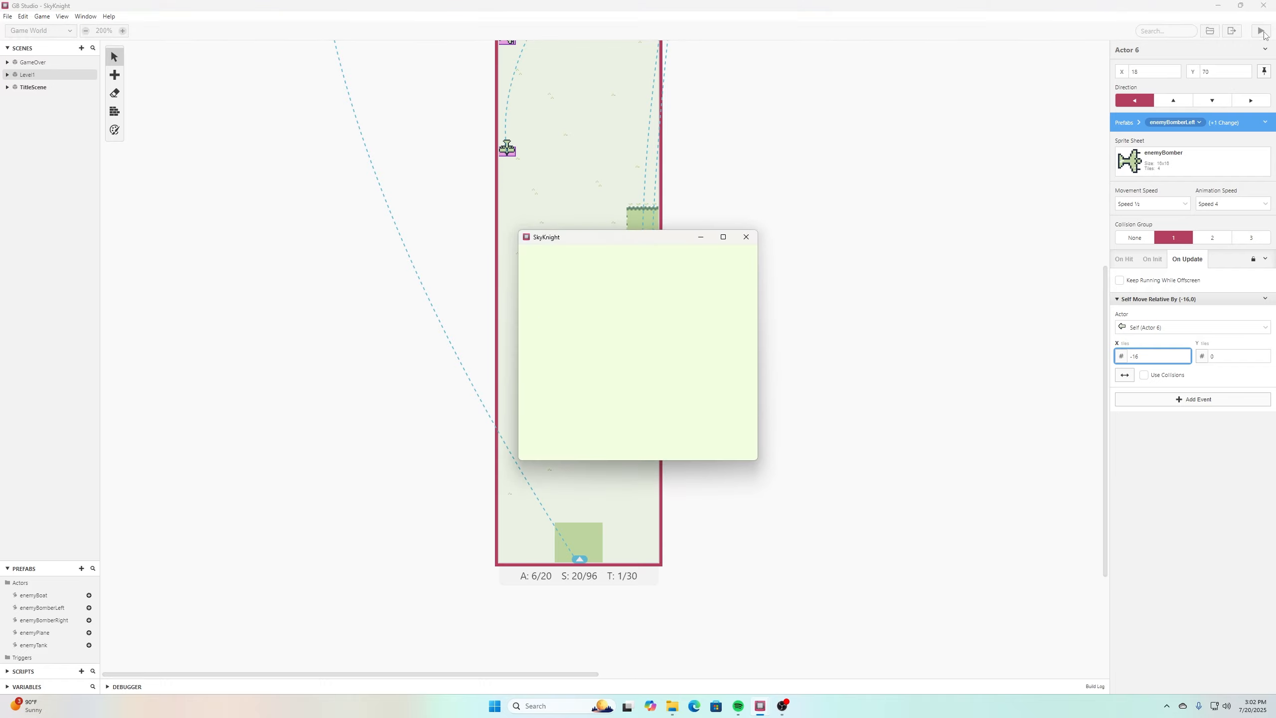
key("Left")
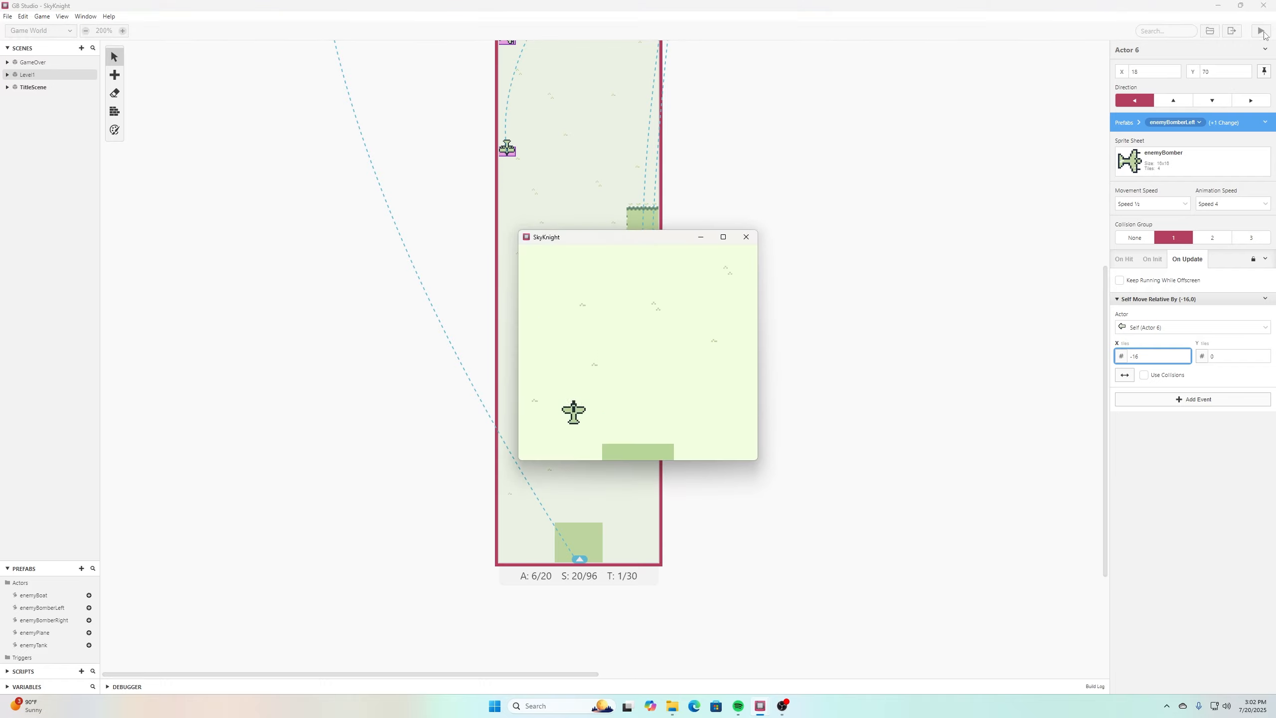
key("Left")
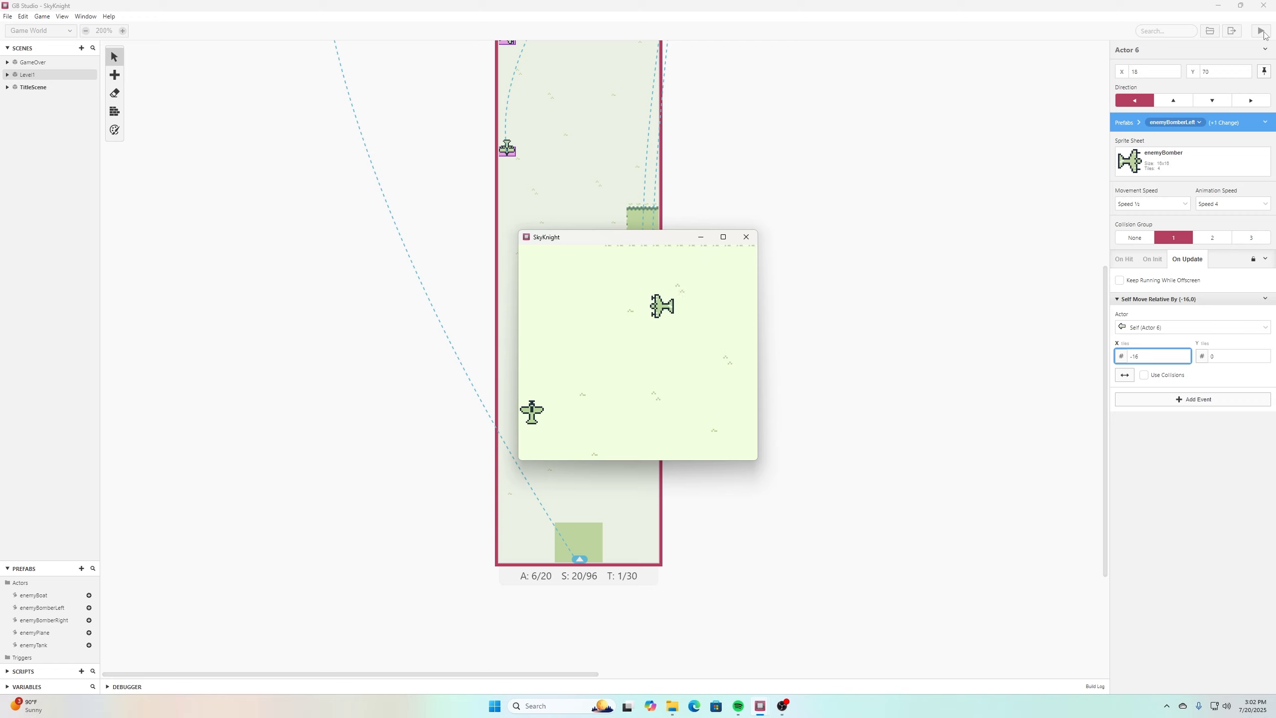
key("Right")
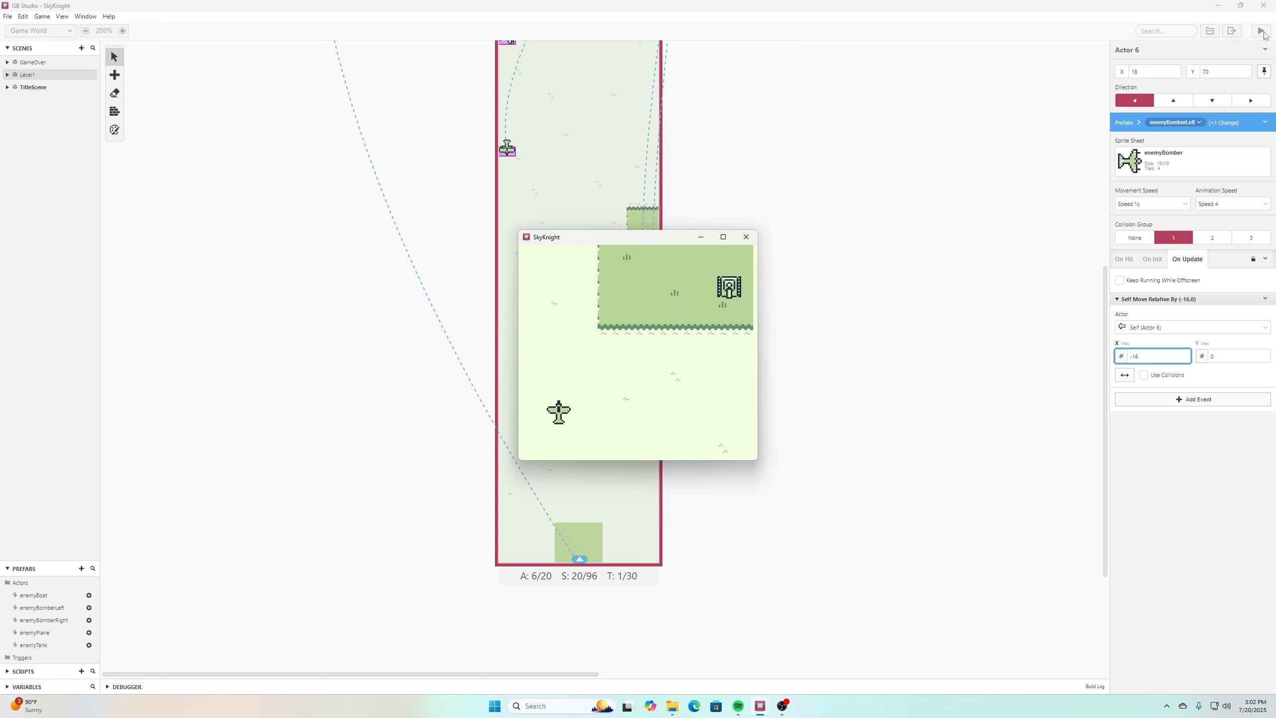
key("Return")
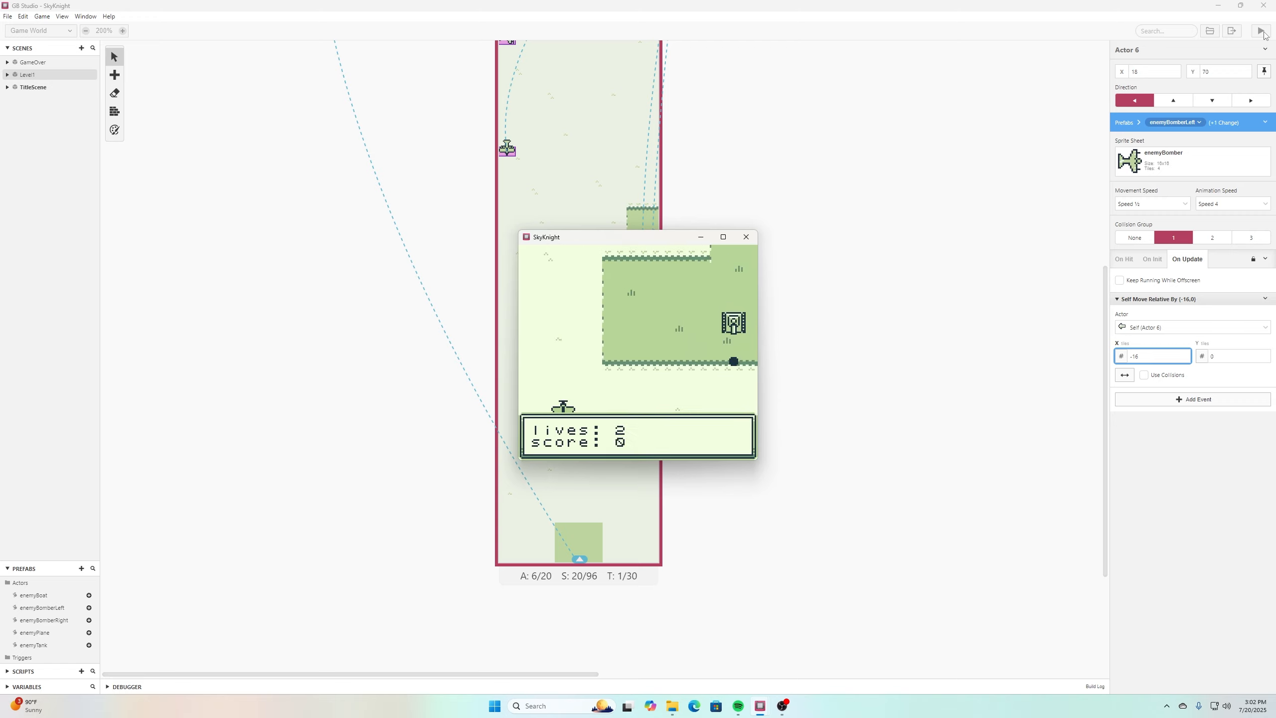
left_click(746, 237)
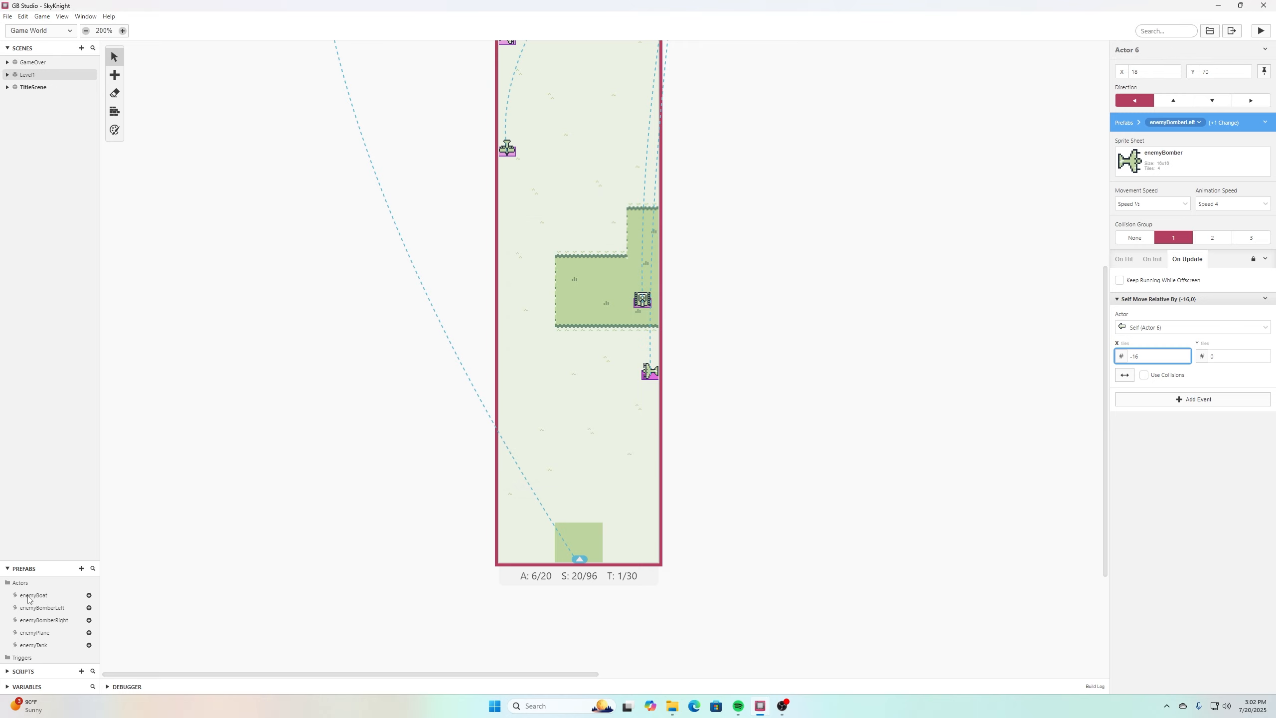
Move the left-flying bomber to X 18, Y 10 and the right-flying bomber to X 0, Y 13 in Level1.
scroll(550, 205, "up", 4)
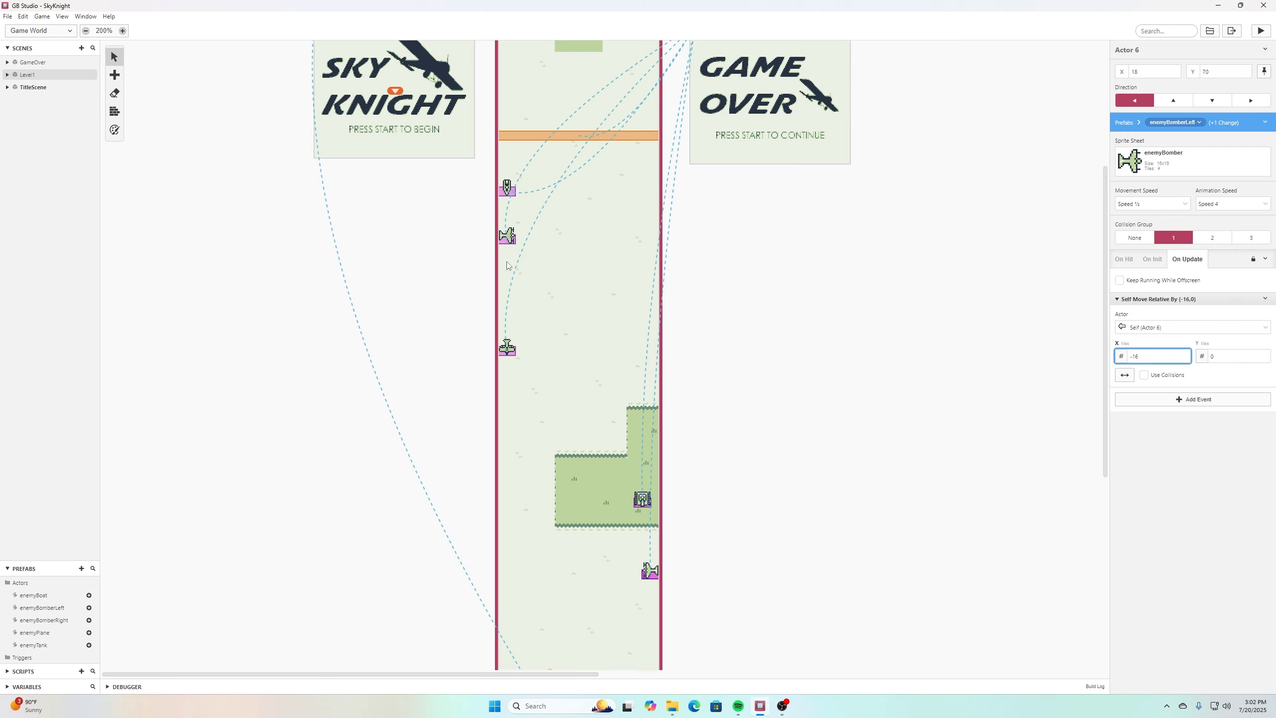
scroll(547, 219, "up", 2)
scroll(549, 221, "down", 2)
left_click_drag(650, 573, 647, 95)
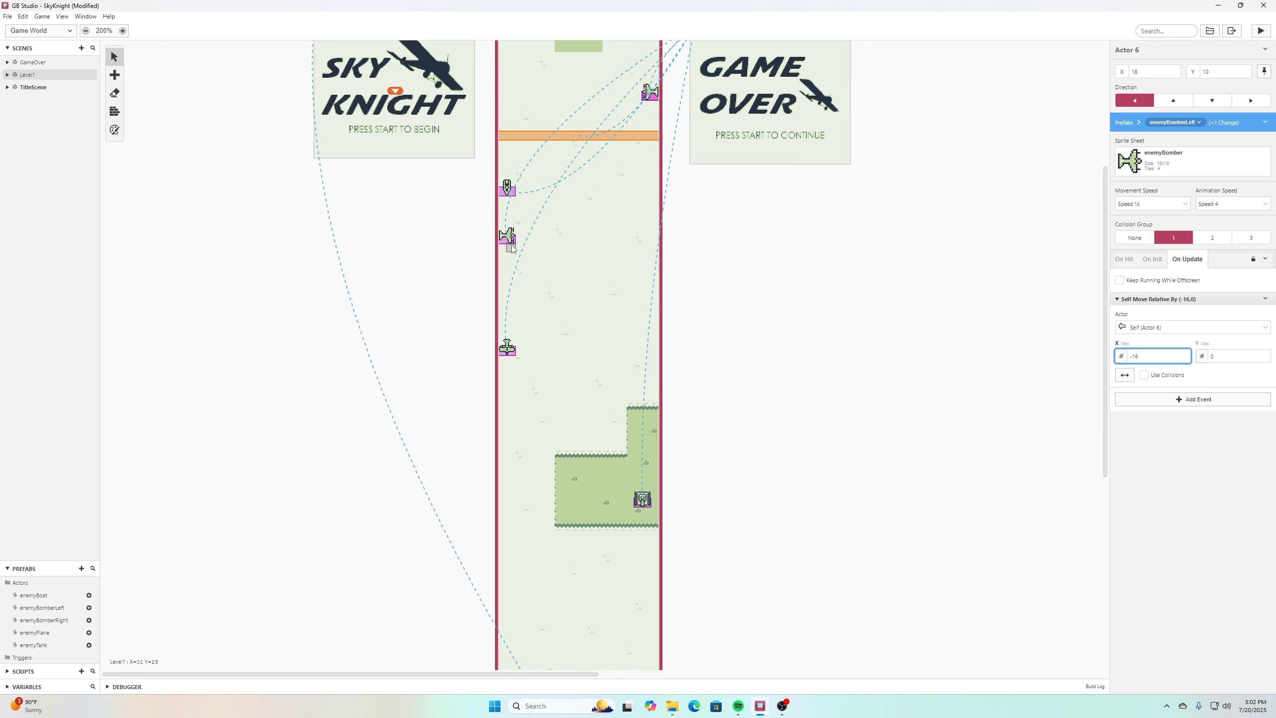
left_click_drag(509, 241, 503, 122)
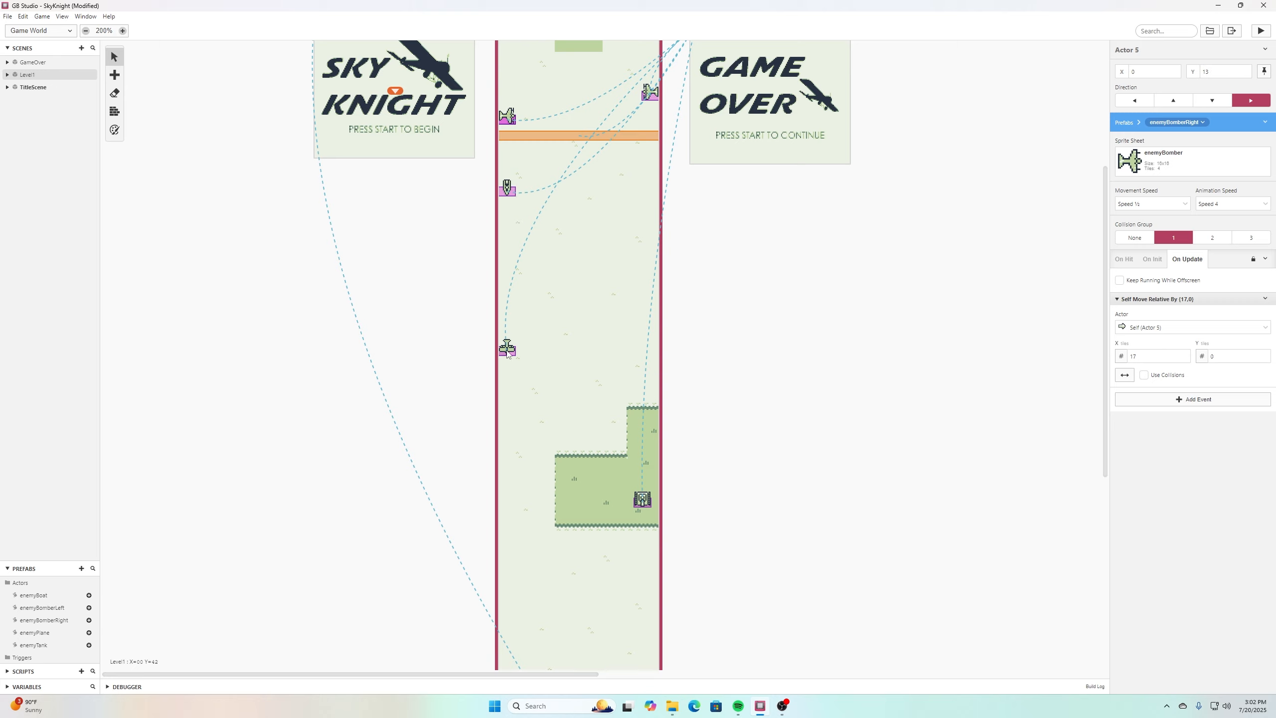
Move the enemy plane to X 0, Y 27 and the tank to X 18, Y 20 in Level1, and save the project.
left_click_drag(507, 353, 508, 234)
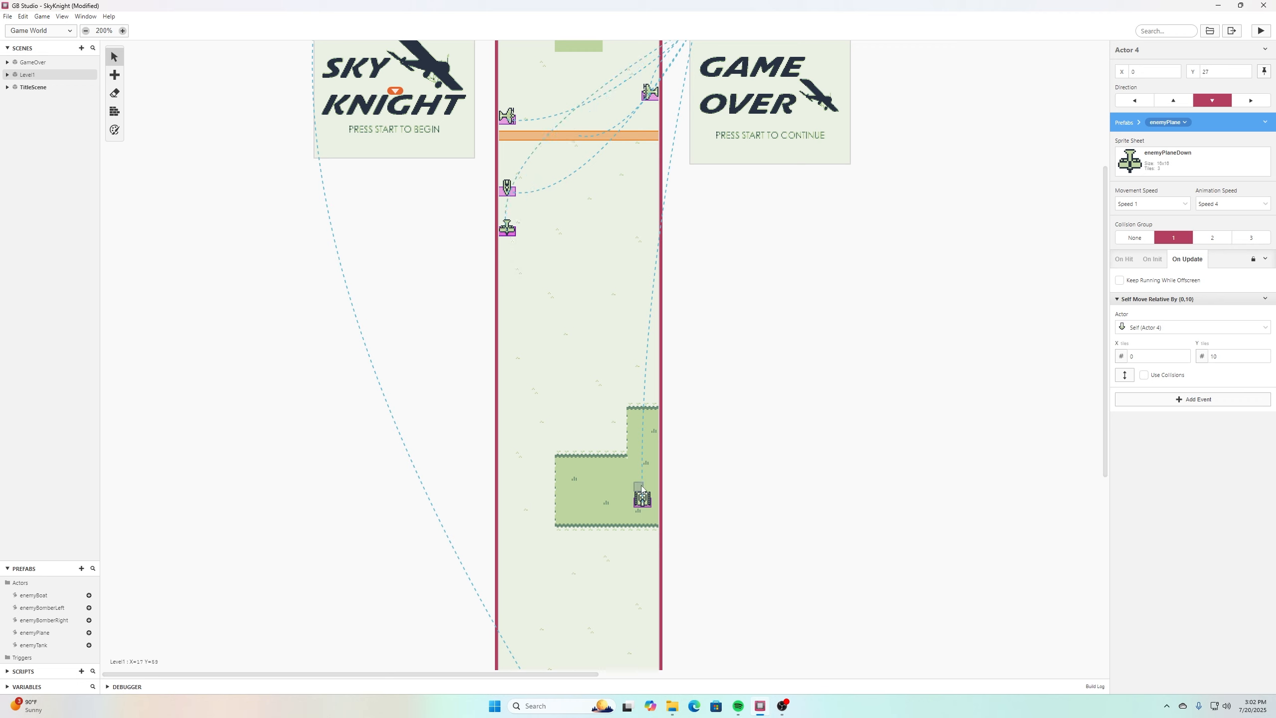
left_click_drag(643, 497, 648, 177)
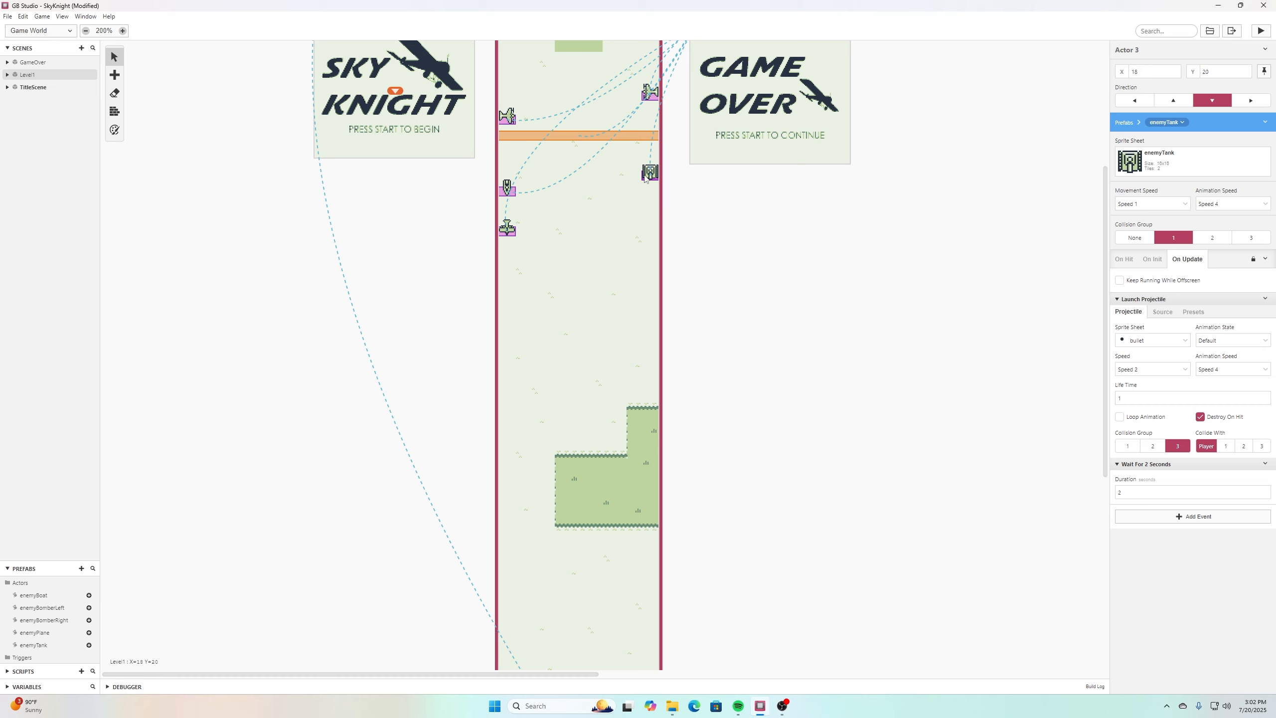
scroll(553, 151, "up", 3)
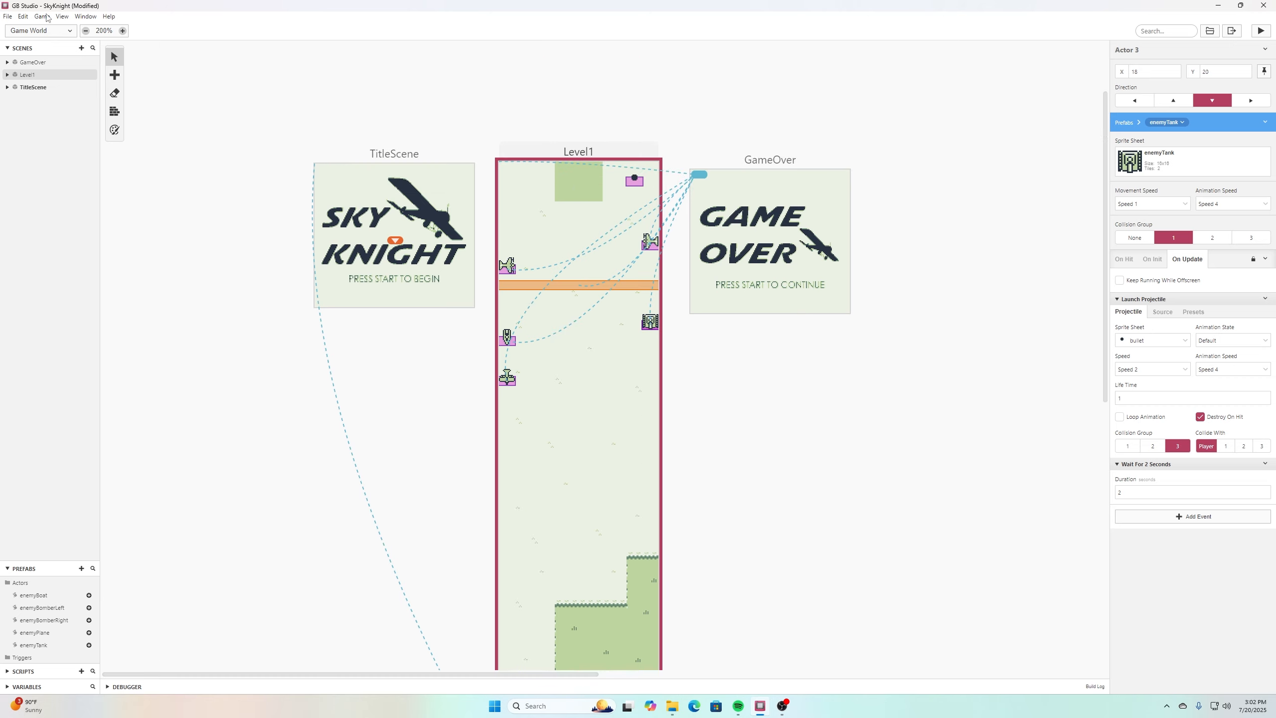
left_click(8, 16)
left_click(50, 69)
Create an actor prefab named enemyHeli with the enemyHeli sprite sheet and collision group 1.
scroll(583, 427, "down", 3)
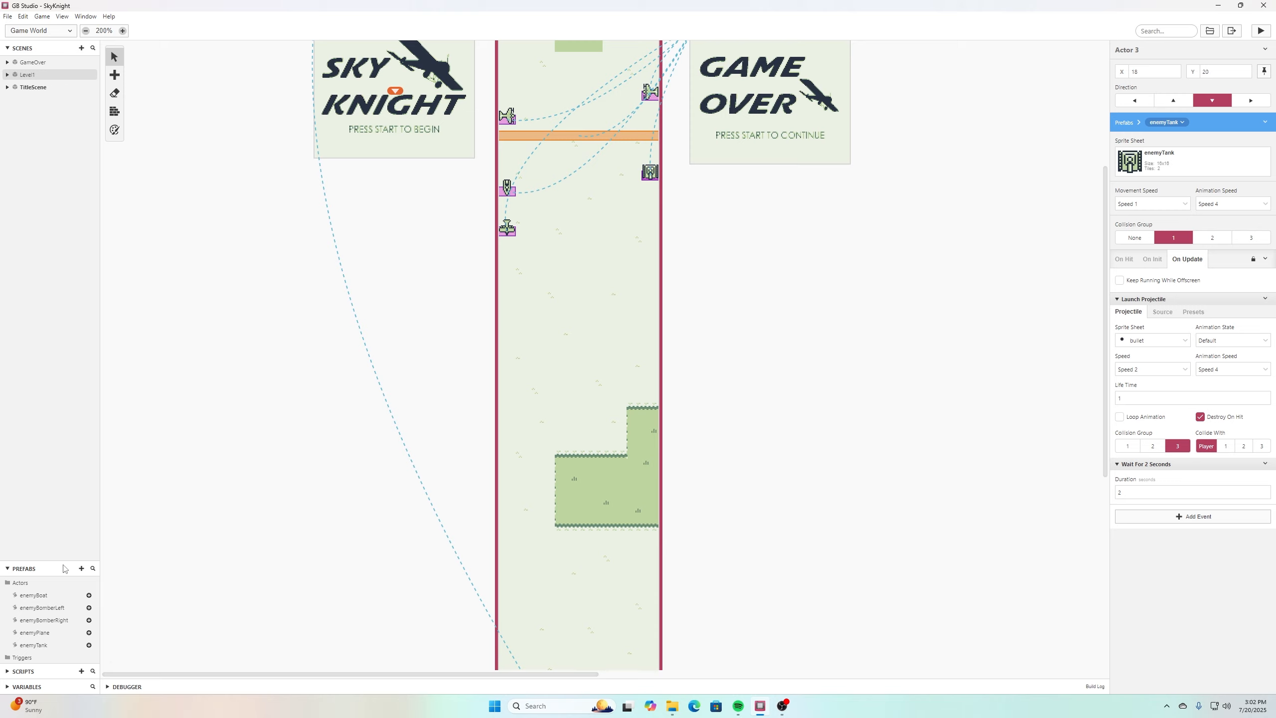
left_click(81, 569)
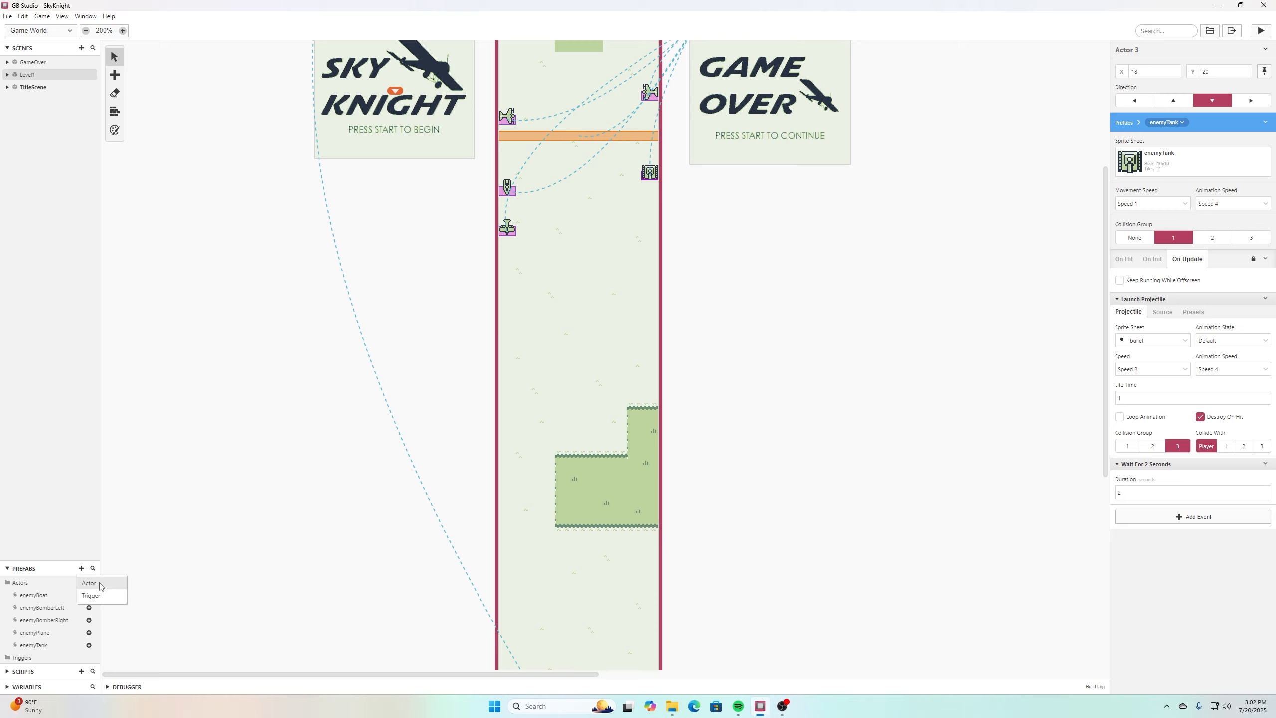
left_click(89, 583)
left_click(1208, 87)
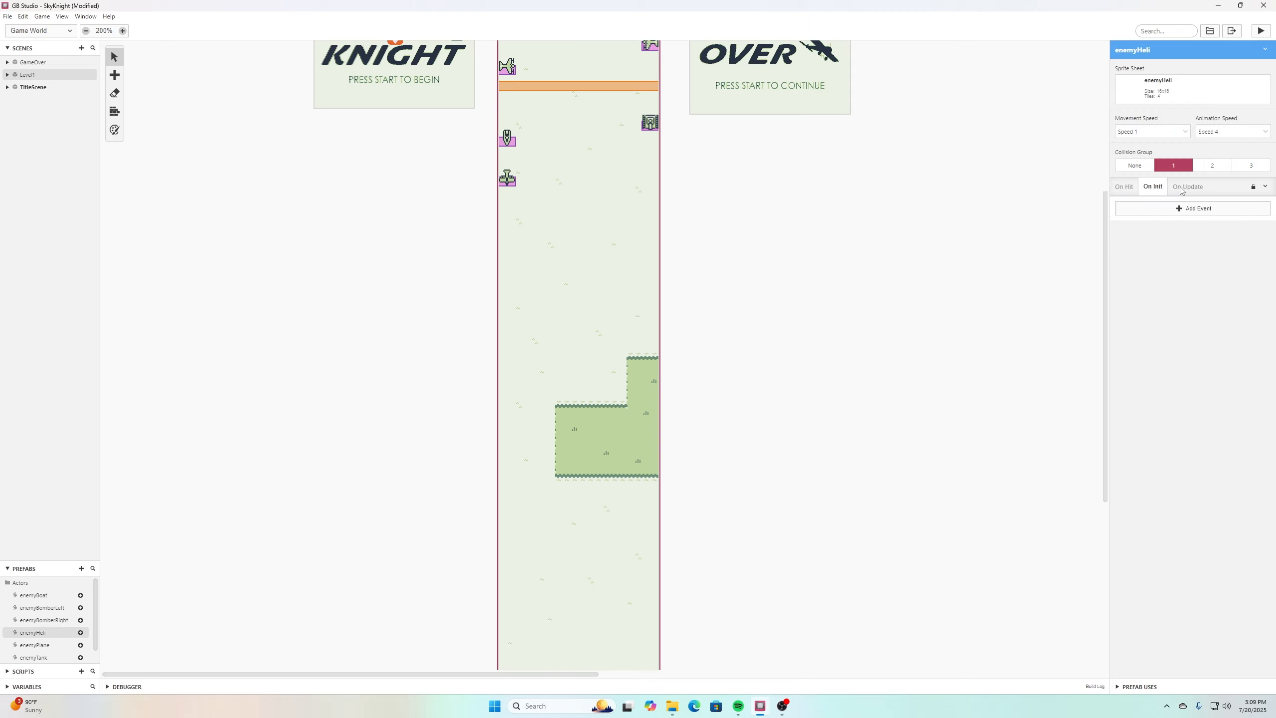
Add an Actor Move Relative event to the enemyHeli prefab's On Update script with X 5 and Y 0.
left_click(1179, 188)
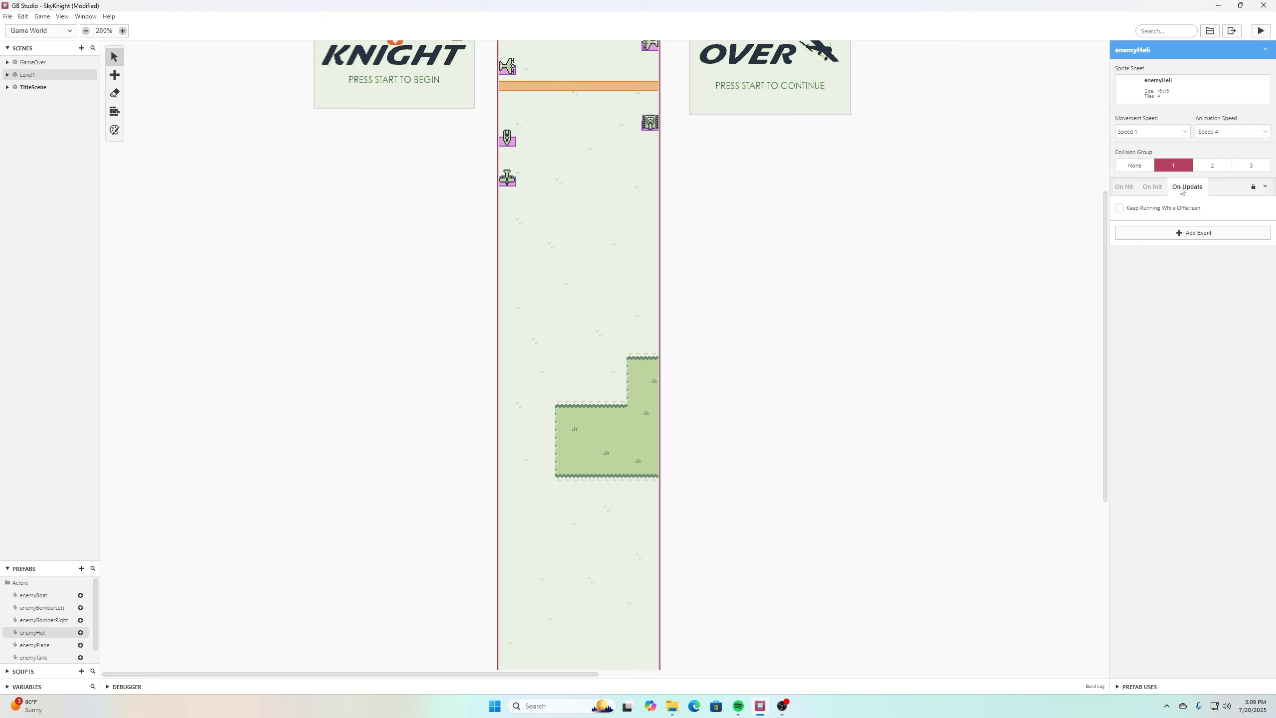
left_click(1167, 232)
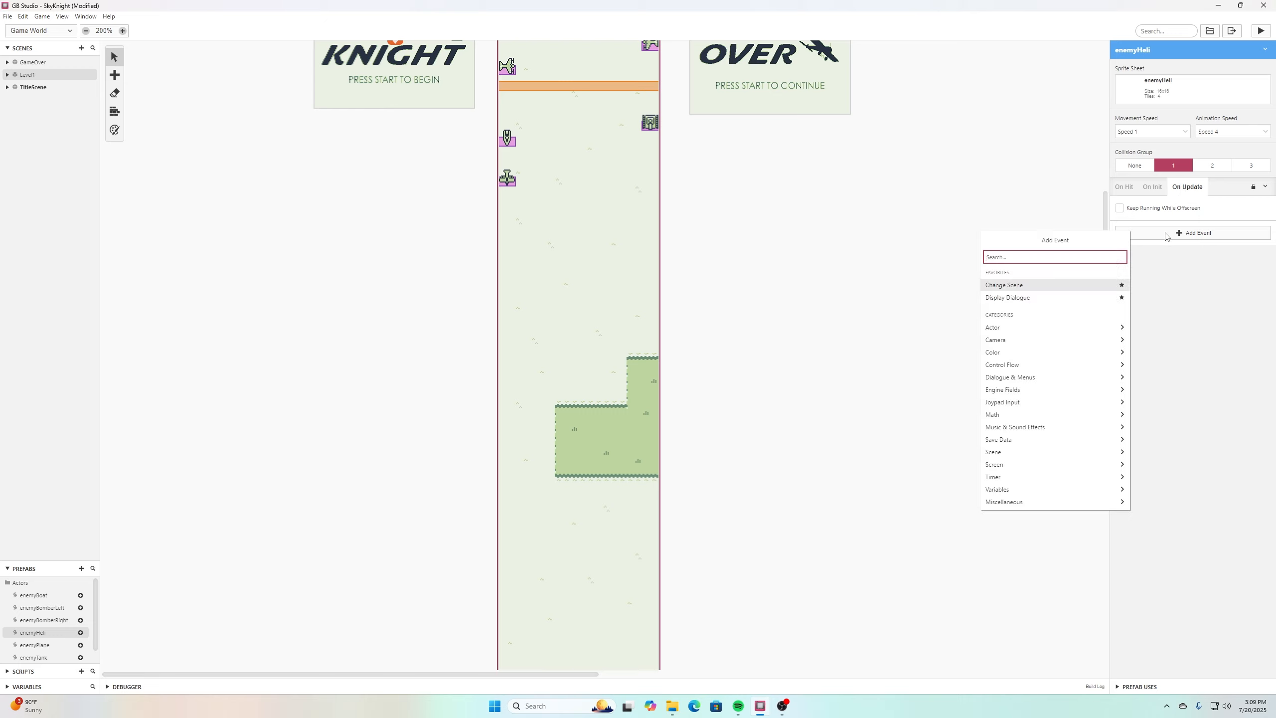
type("move relat")
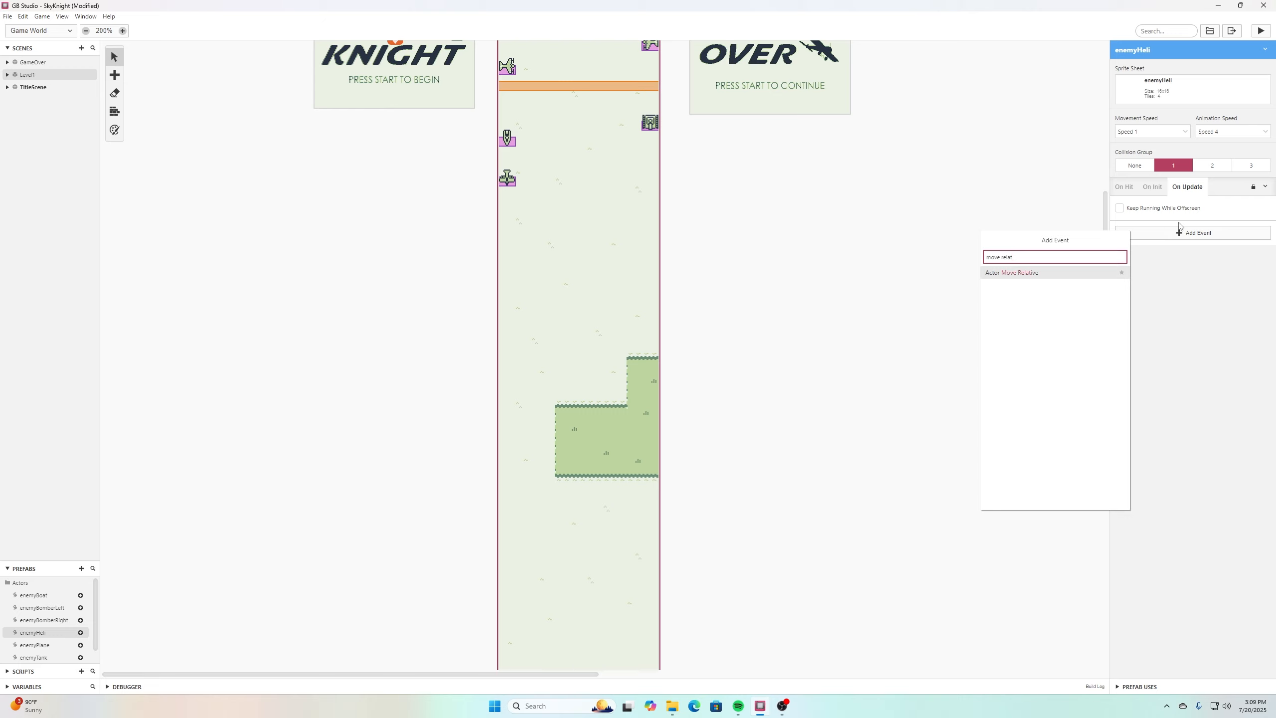
left_click(1008, 276)
left_click(1166, 285)
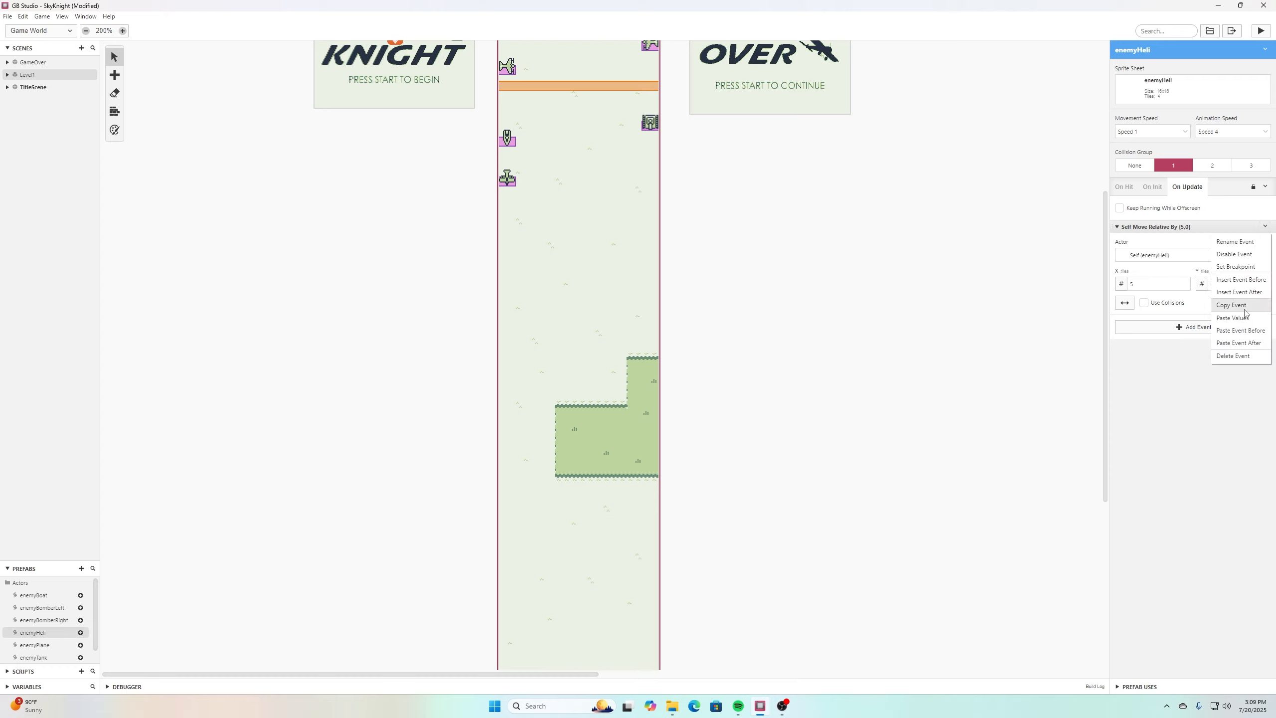
Duplicate the helicopter's move event below itself, and set the copy's Y to 5 with Vertical First movement.
left_click(1251, 305)
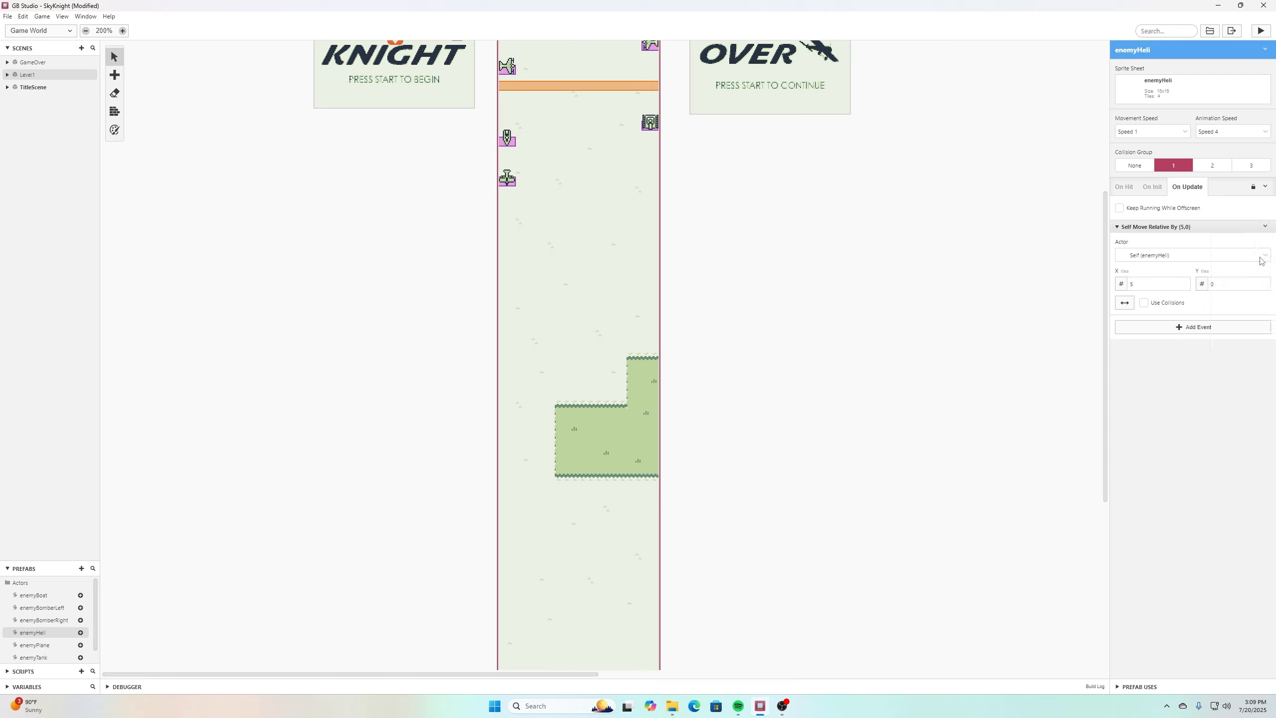
left_click(1265, 226)
left_click(1252, 343)
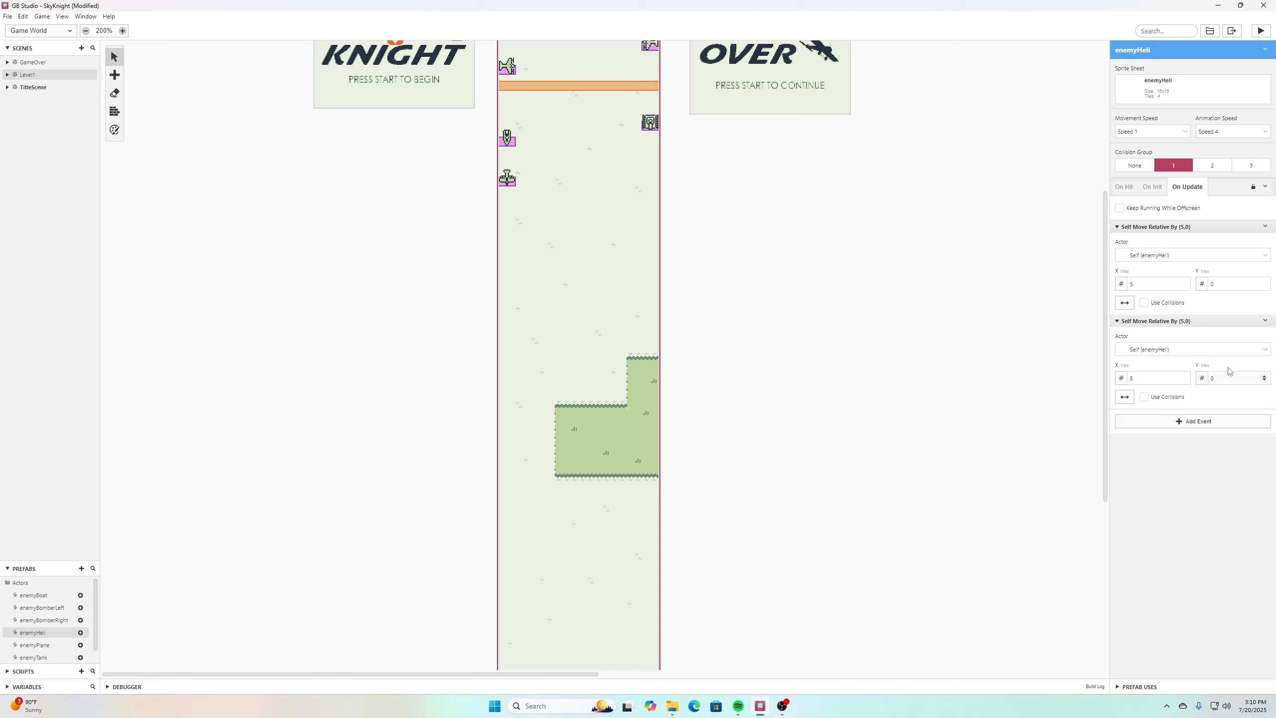
double_click(1264, 376)
key("ctrl+s")
left_click(1126, 400)
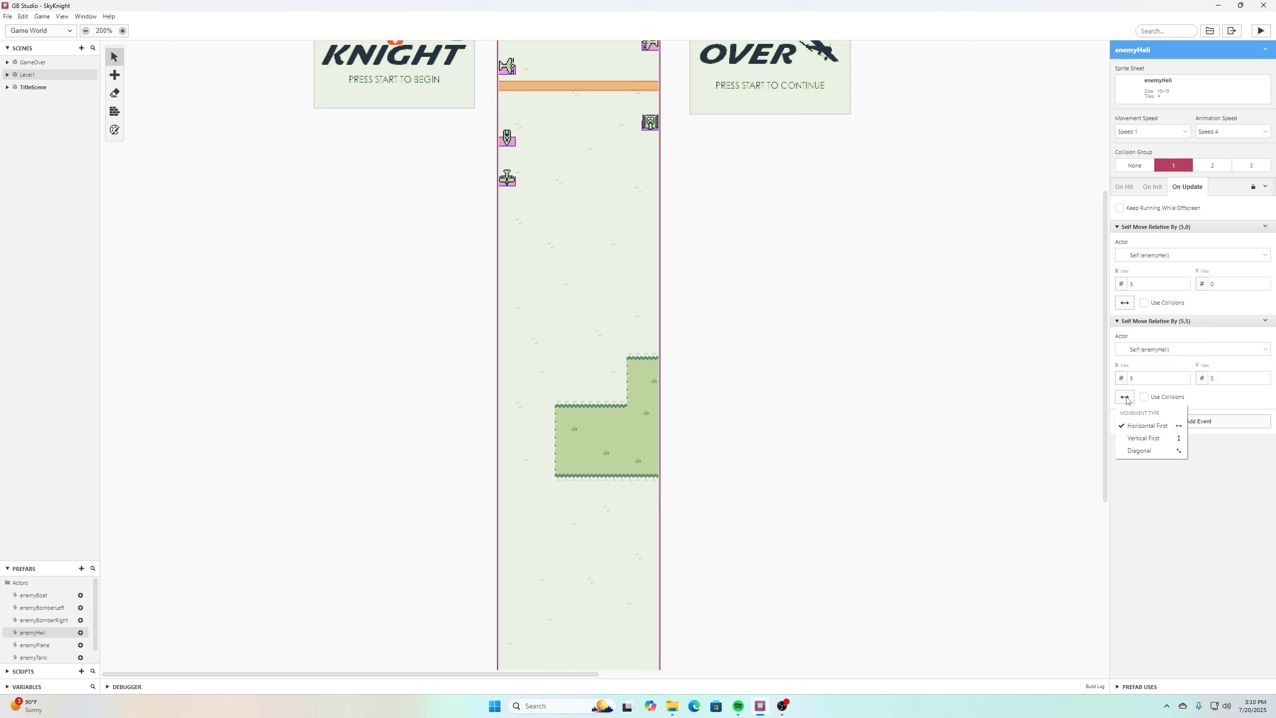
left_click(1151, 439)
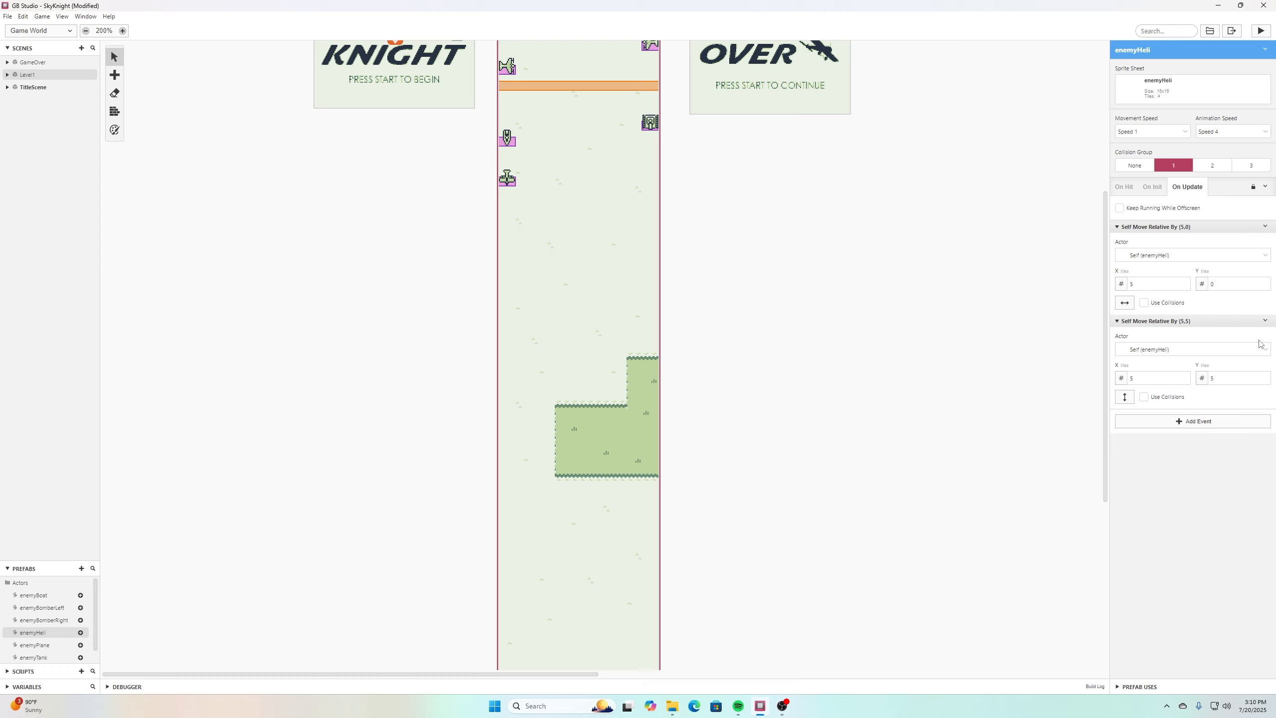
Duplicate the second move event as a third one with X -5, Y -5 and Diagonal movement.
left_click(1265, 320)
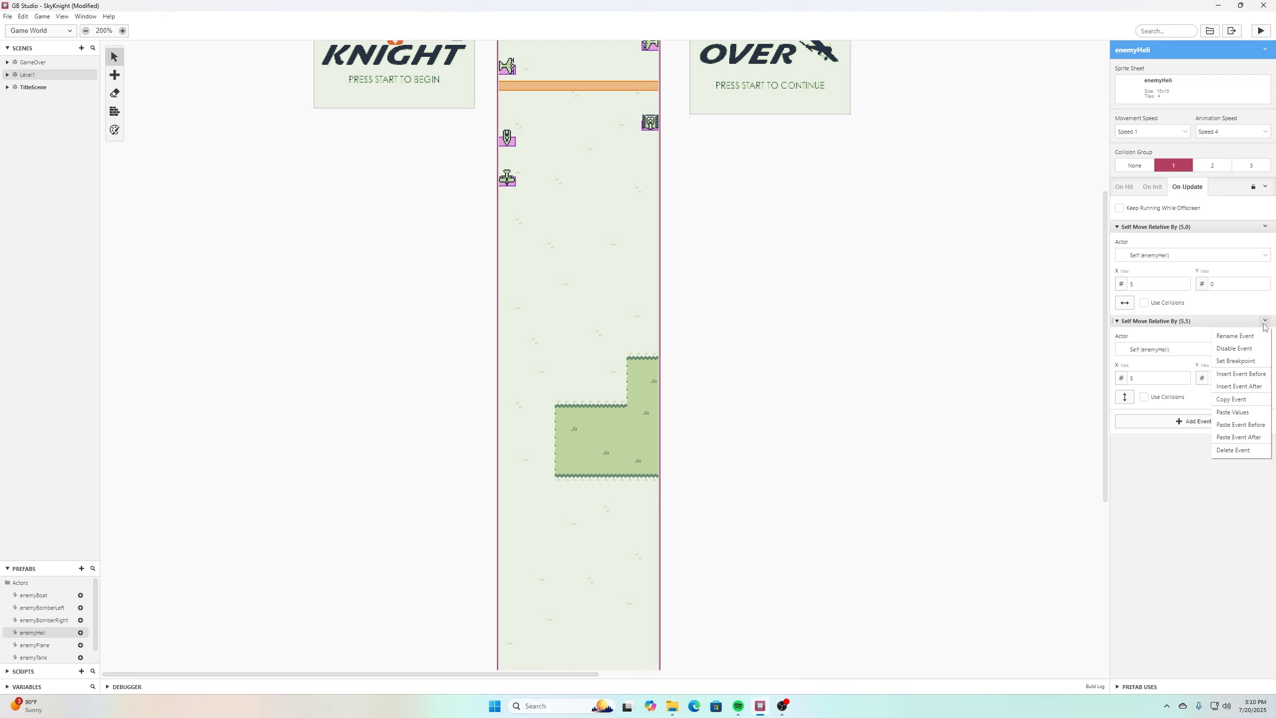
left_click(1238, 399)
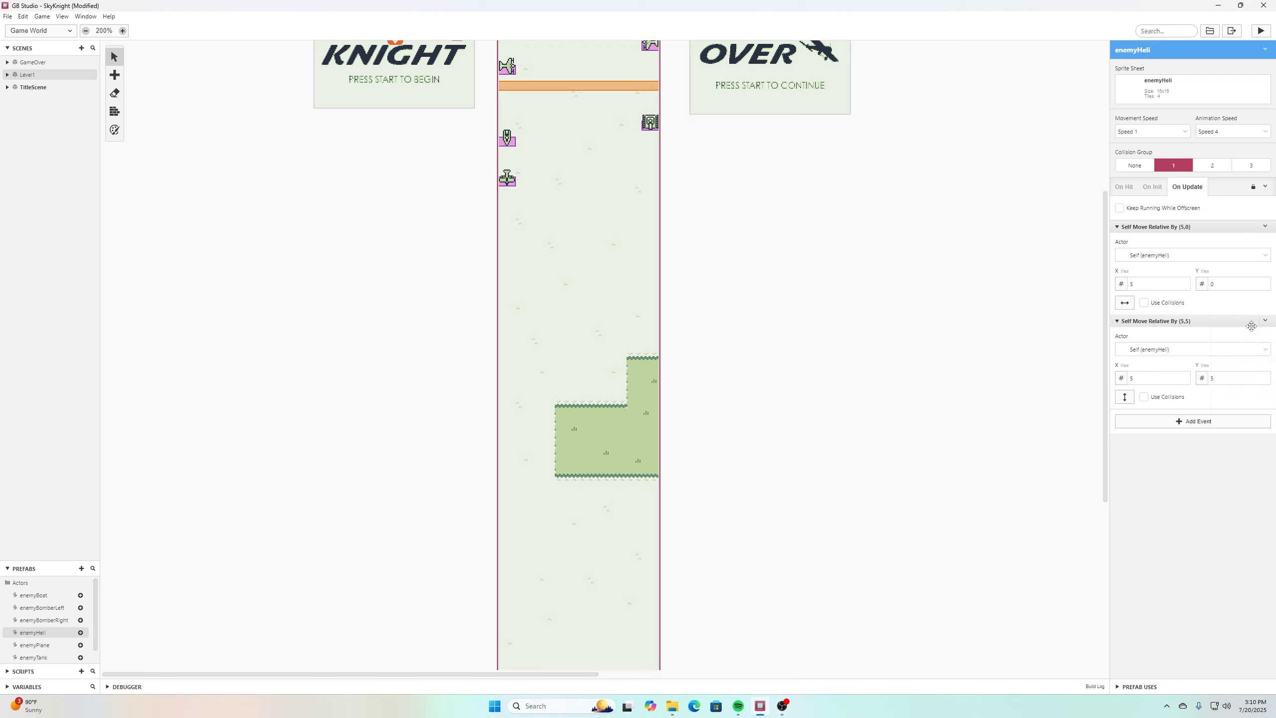
left_click(1265, 321)
left_click(1238, 427)
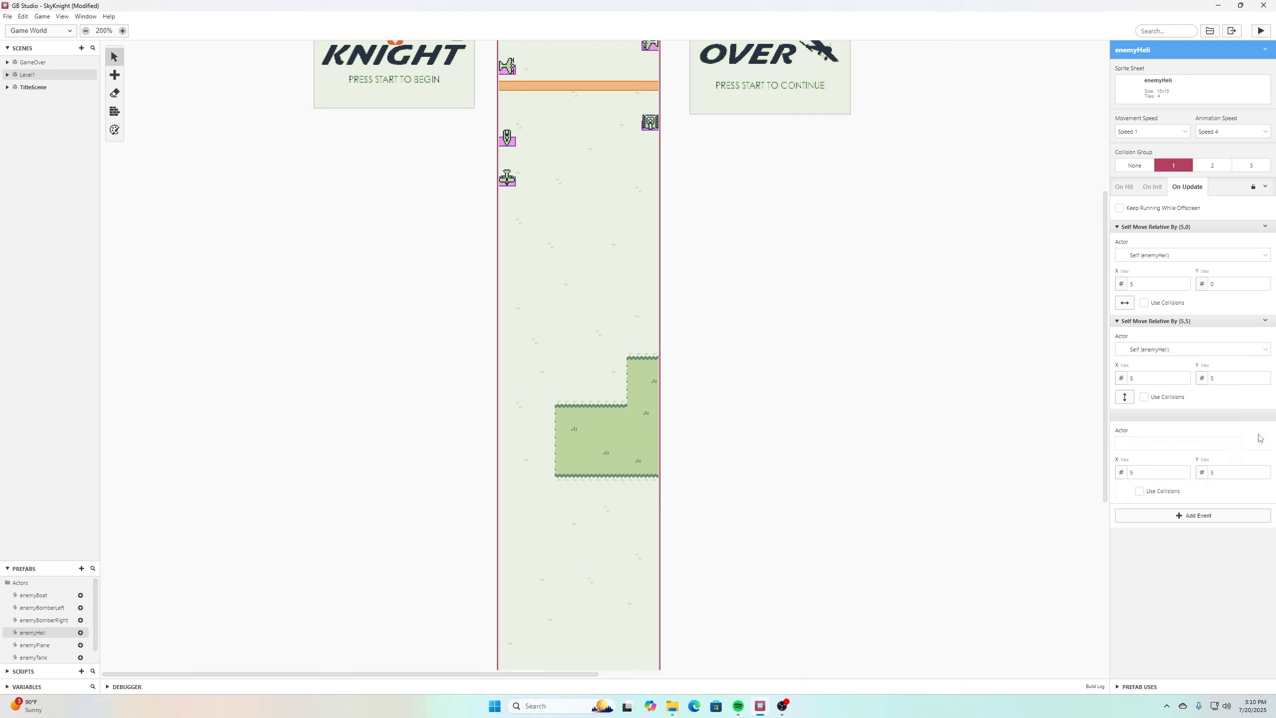
left_click(1167, 471)
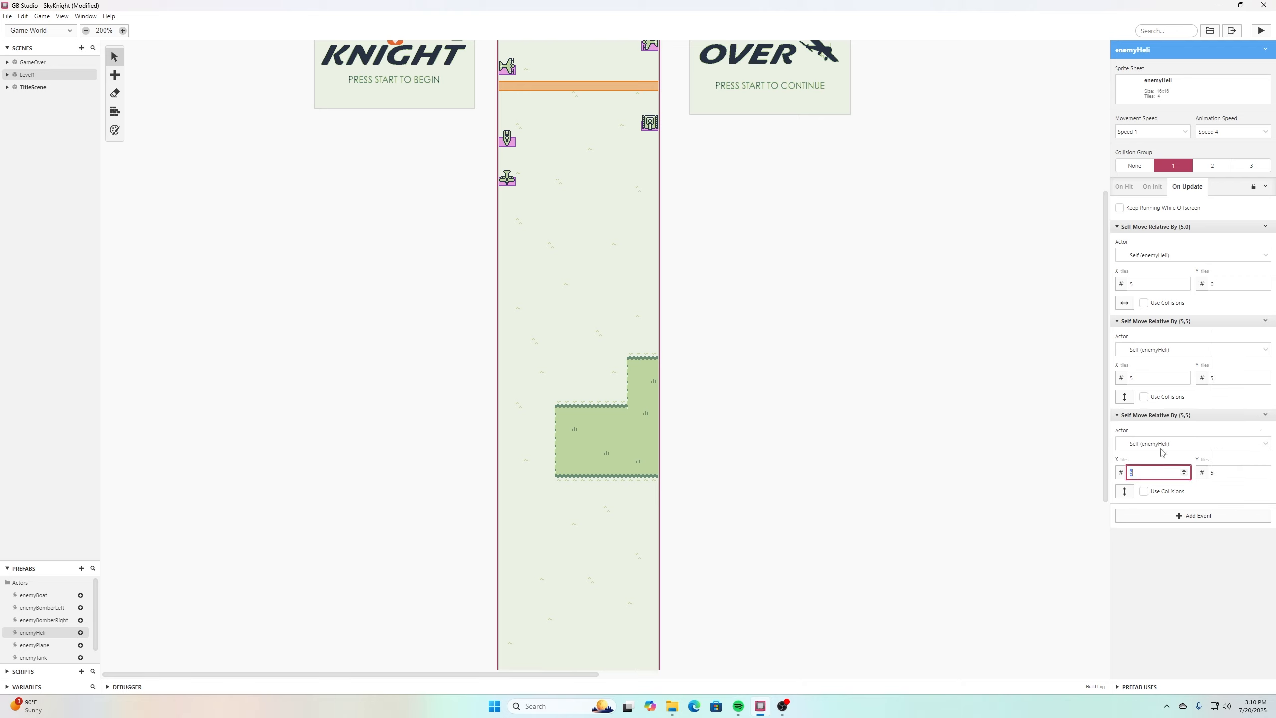
left_click(1222, 471)
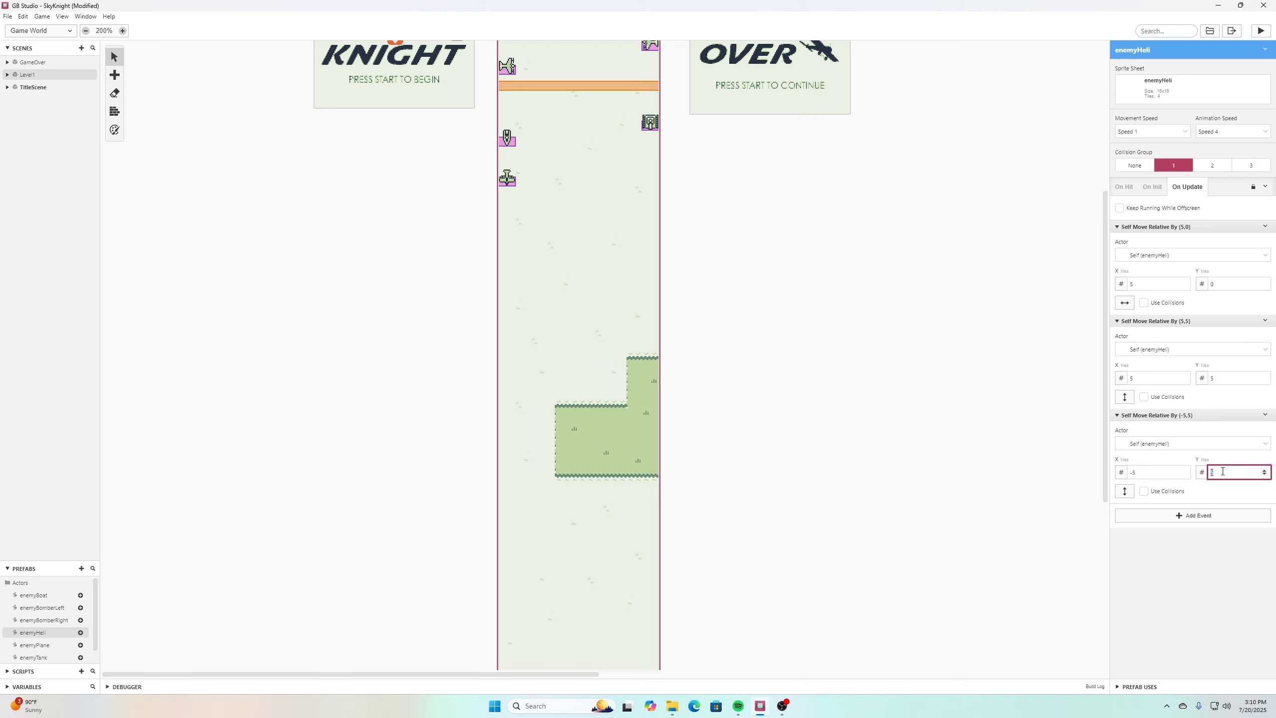
type("0")
left_click(1124, 498)
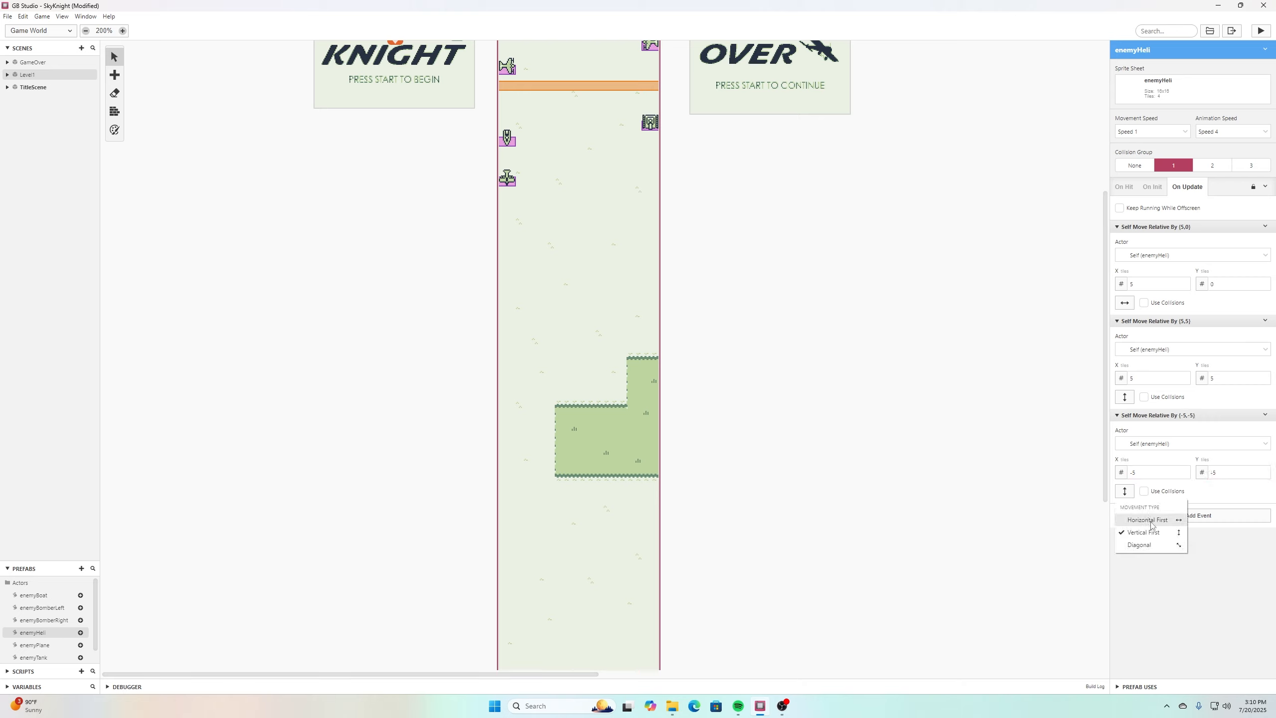
left_click(1165, 546)
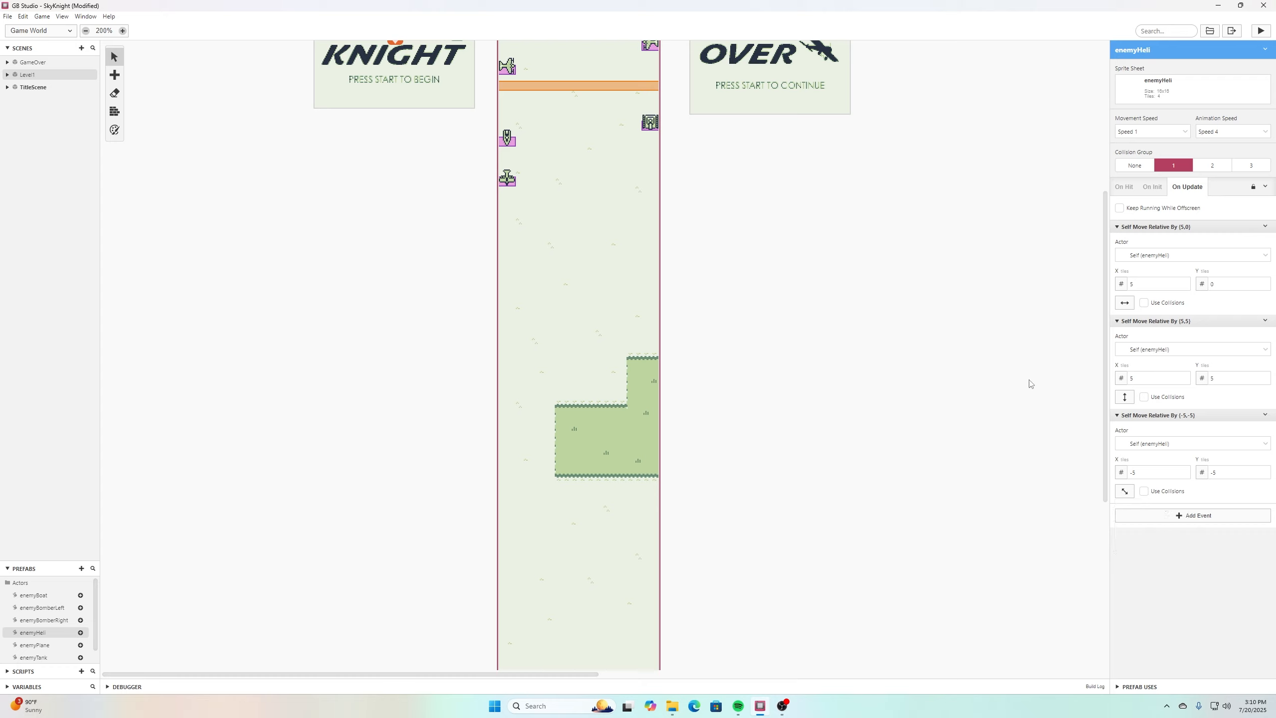
Save the project, launch a playtest of the game, and close it.
left_click(7, 16)
left_click(22, 67)
left_click(1261, 31)
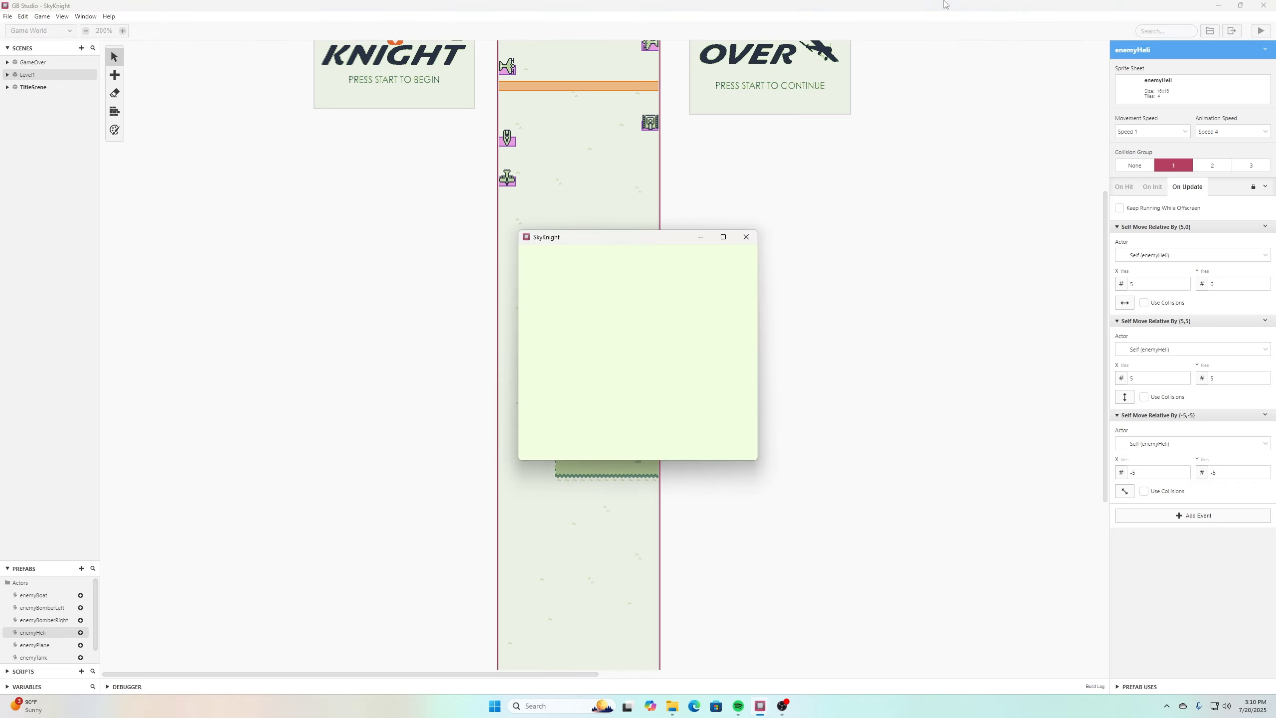
left_click(746, 236)
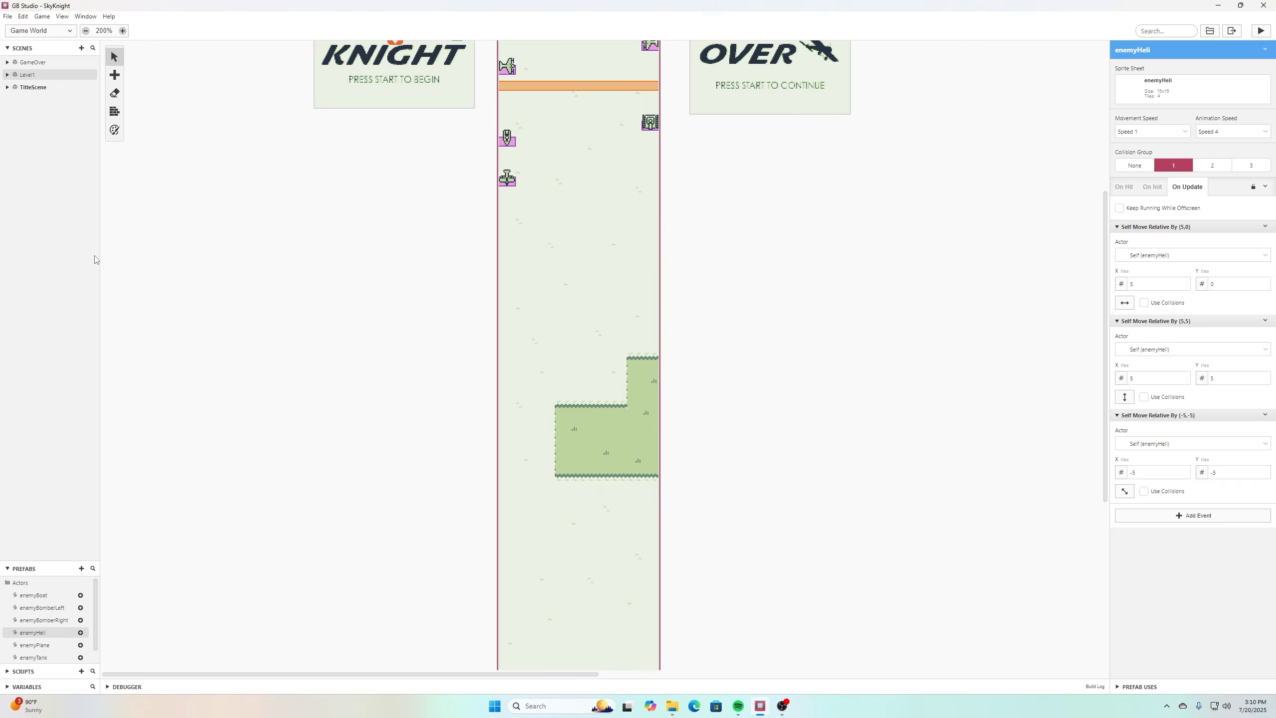
Place an enemyHeli actor in Level1 at X 5, Y 69, below the green area.
left_click(80, 633)
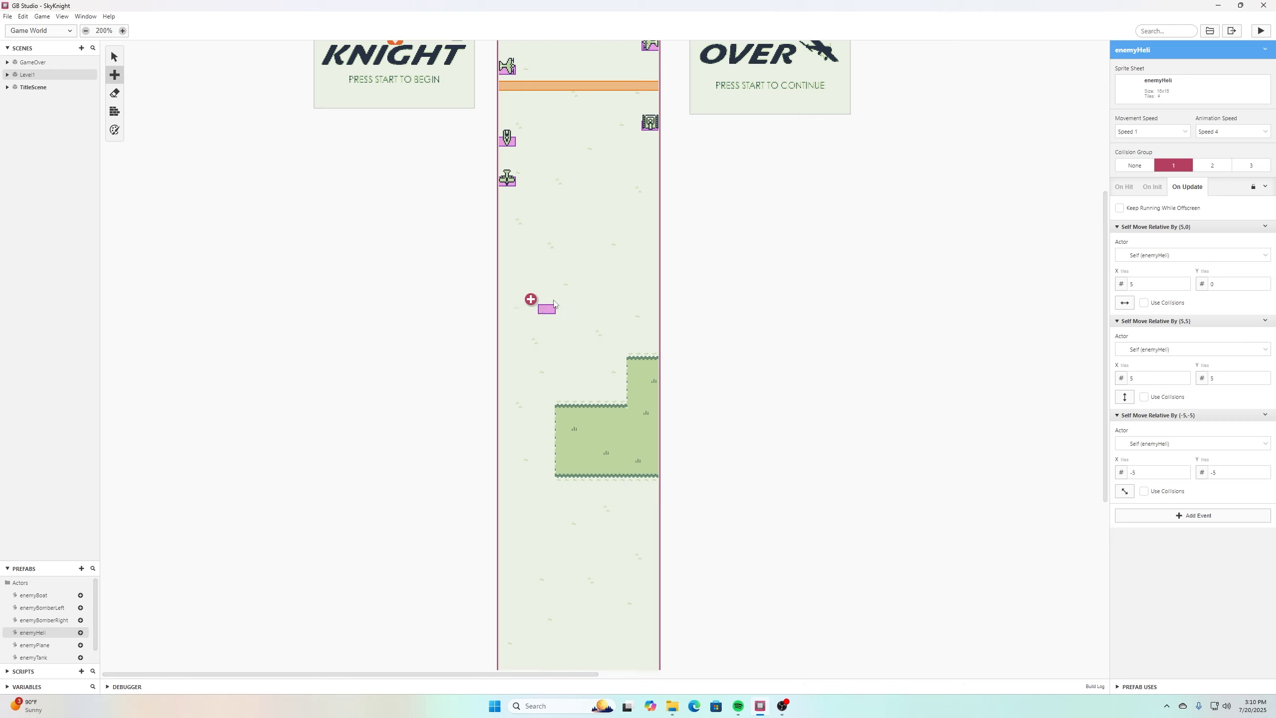
scroll(537, 483, "down", 4)
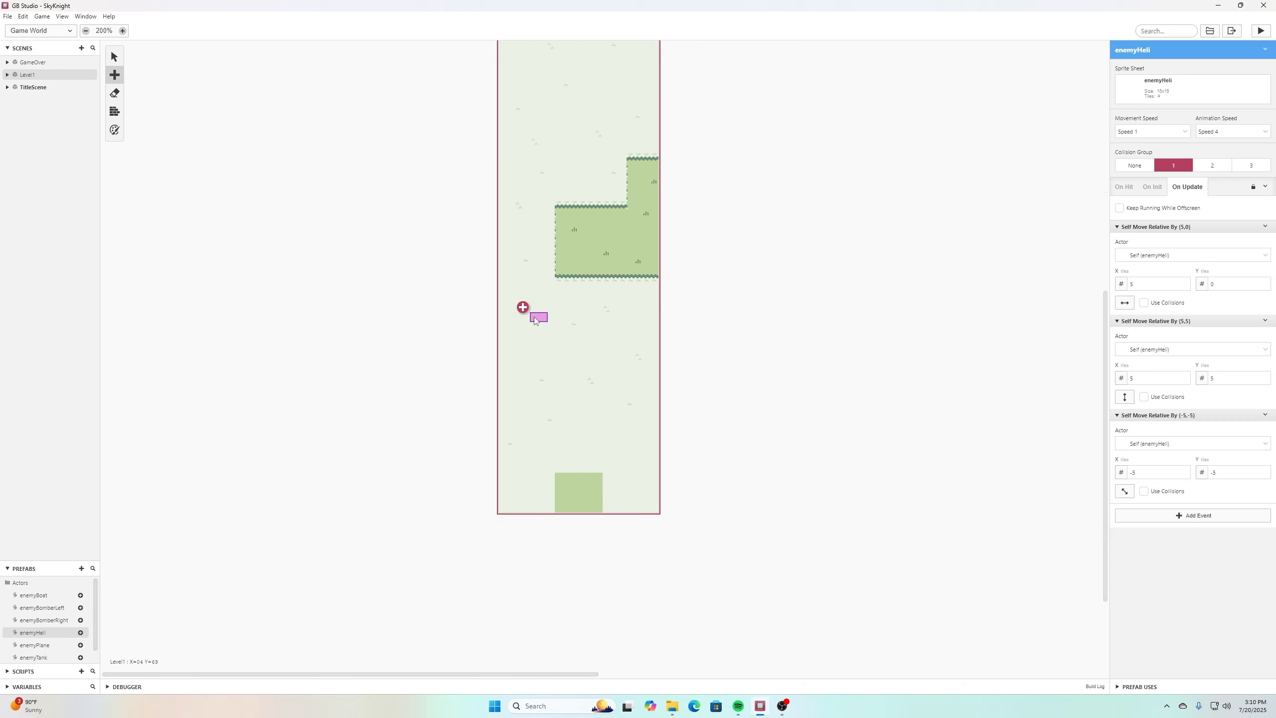
left_click(544, 317)
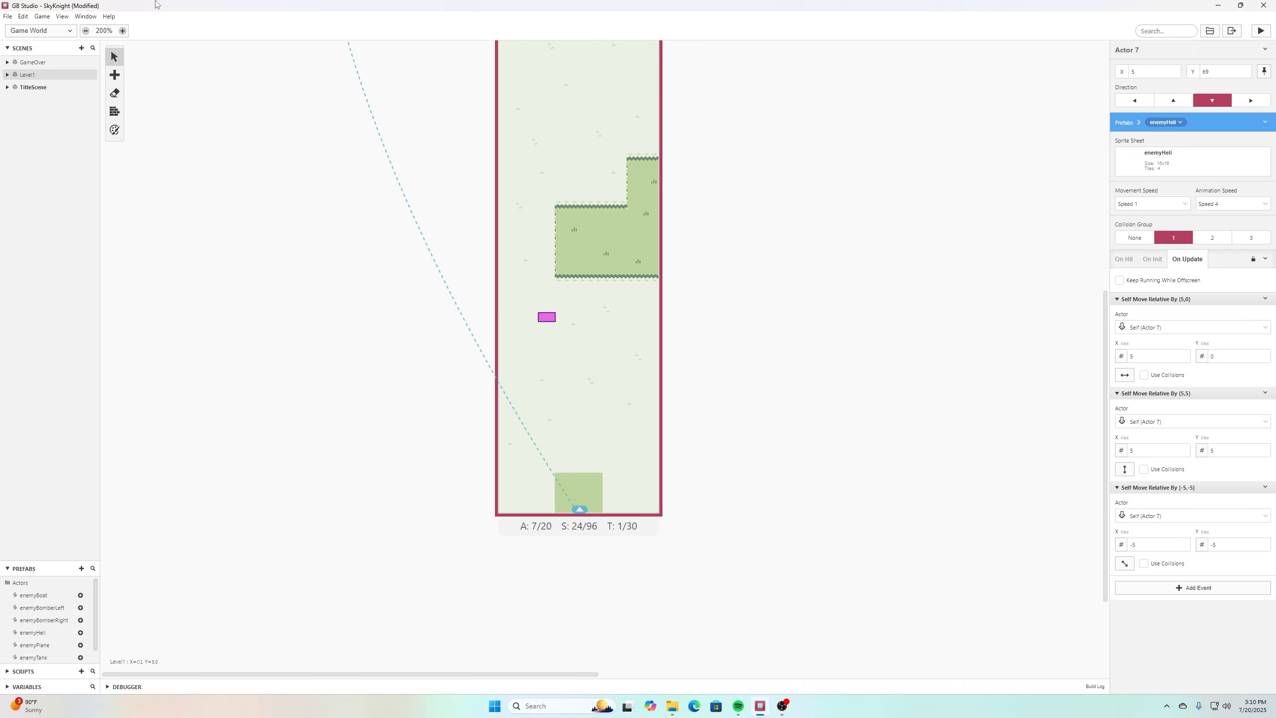
Save the project and launch a playtest to check the helicopter's movement in Level1.
left_click(8, 16)
left_click(20, 70)
left_click(1260, 29)
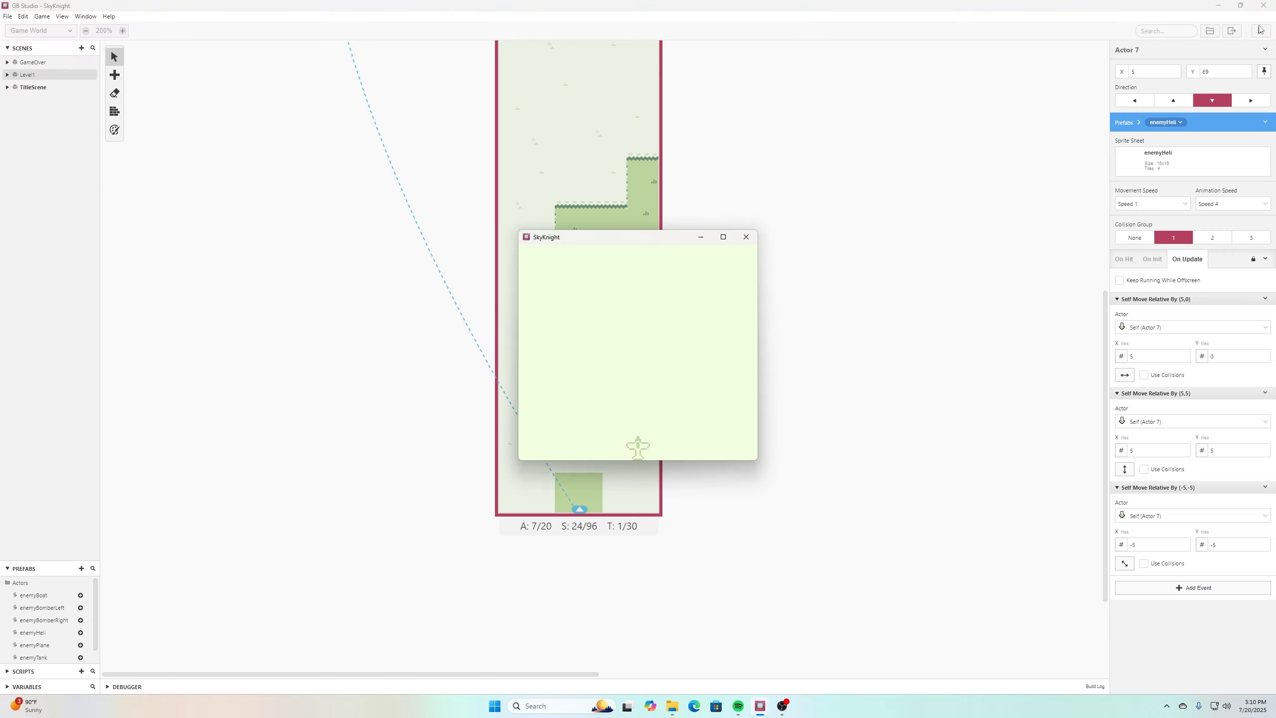
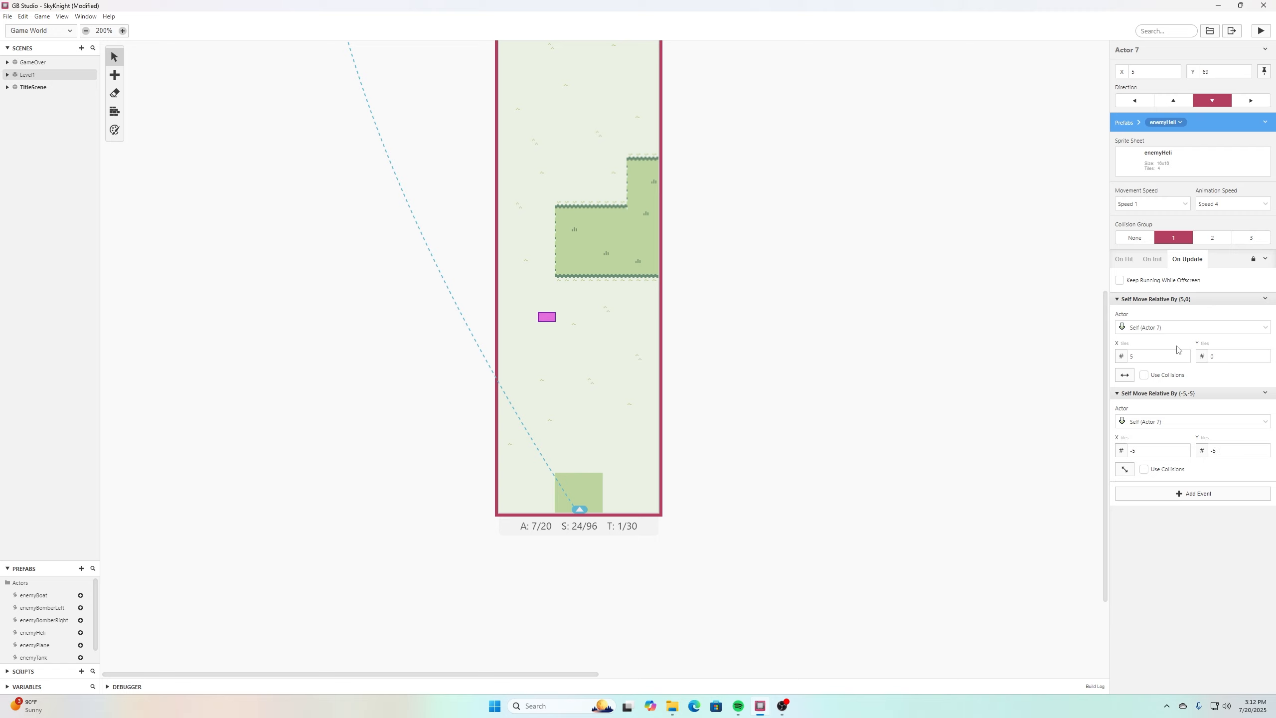
Set the helicopter's first move to X 7, its second to X -7, Y -7, and its movement speed to Speed ½.
left_click(1132, 355)
type("7")
left_click(1146, 452)
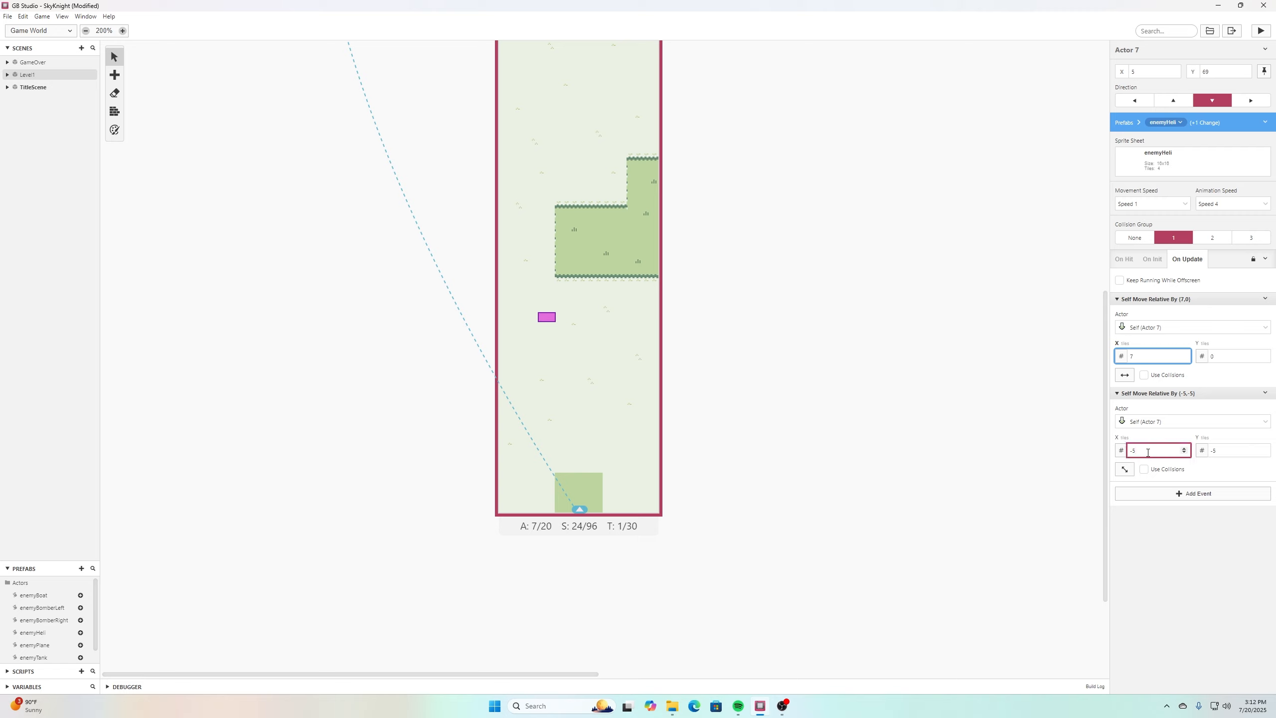
key("BackSpace")
left_click(1200, 452)
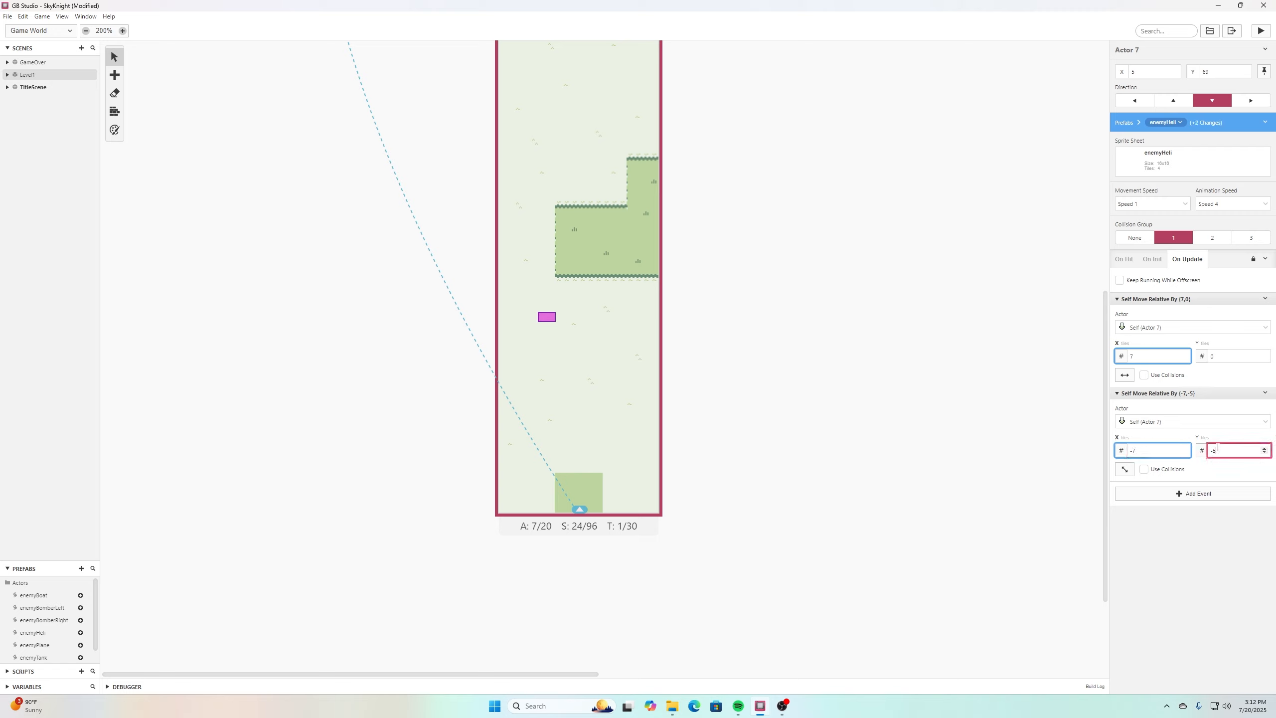
key("BackSpace")
type("7")
left_click(1146, 204)
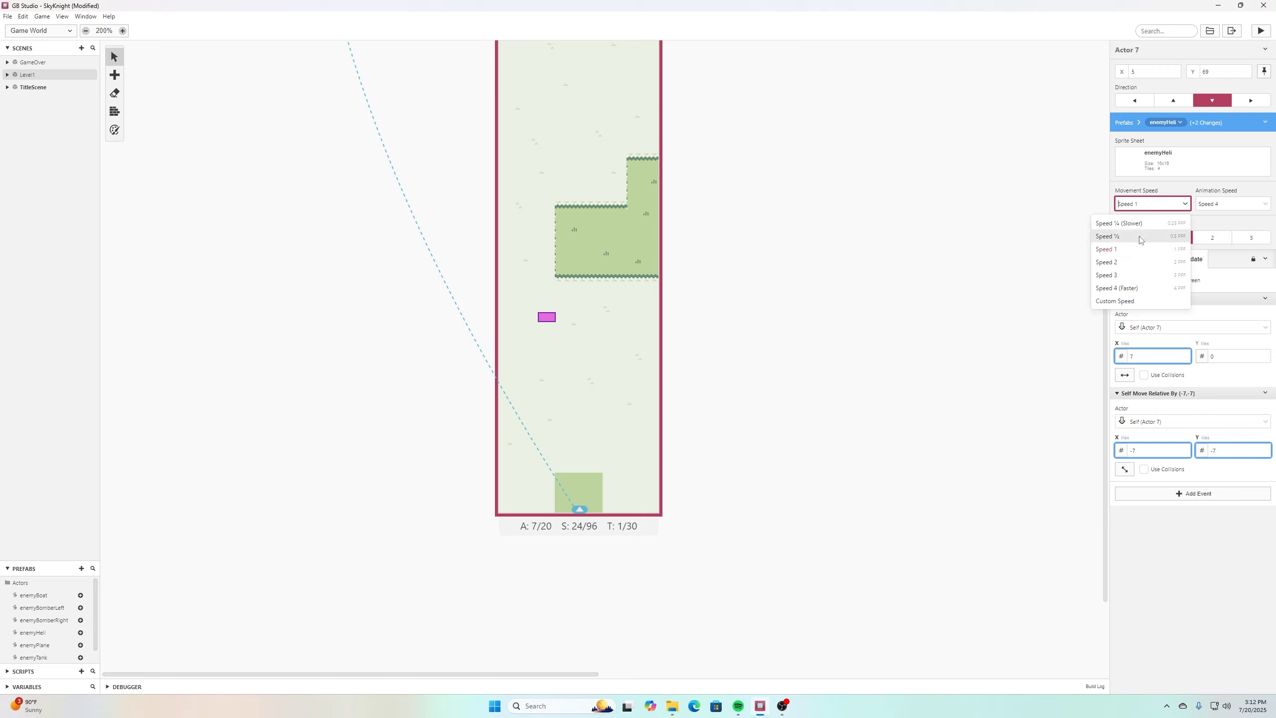
left_click(1139, 237)
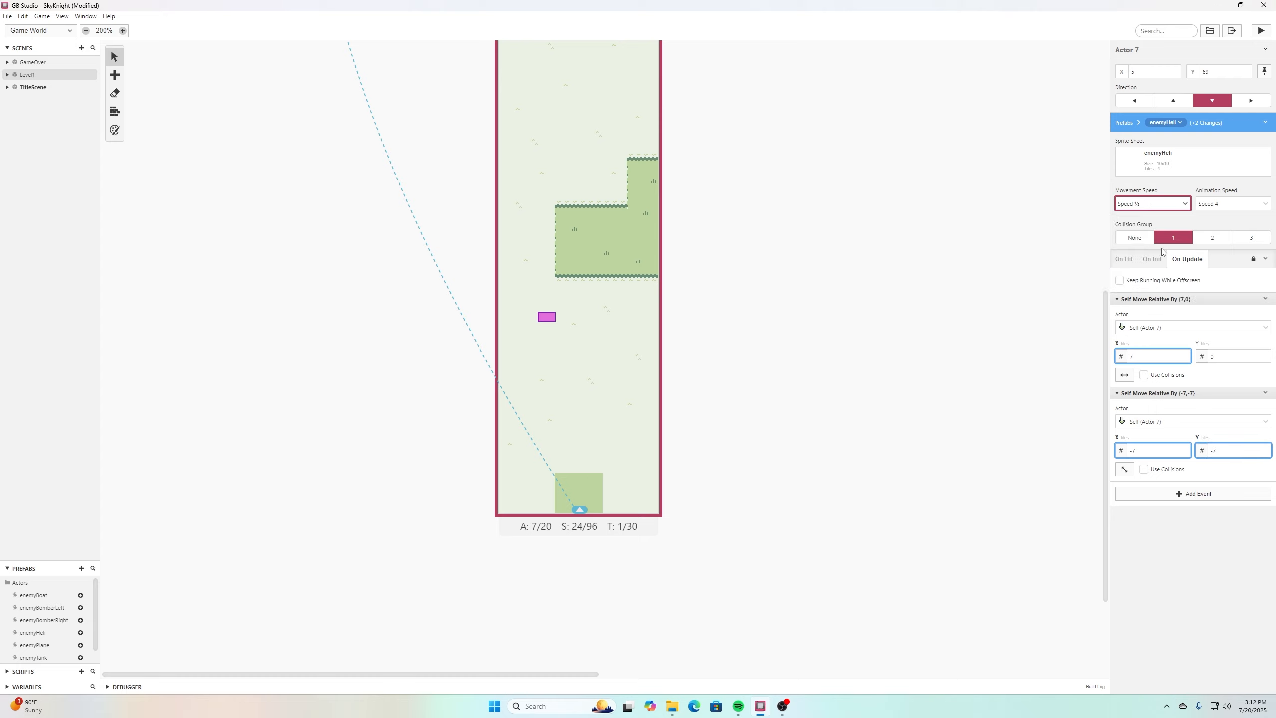
Save the project, playtest the game while steering the plane near the helicopter, and close the playtest.
left_click(9, 17)
left_click(30, 71)
left_click(1261, 32)
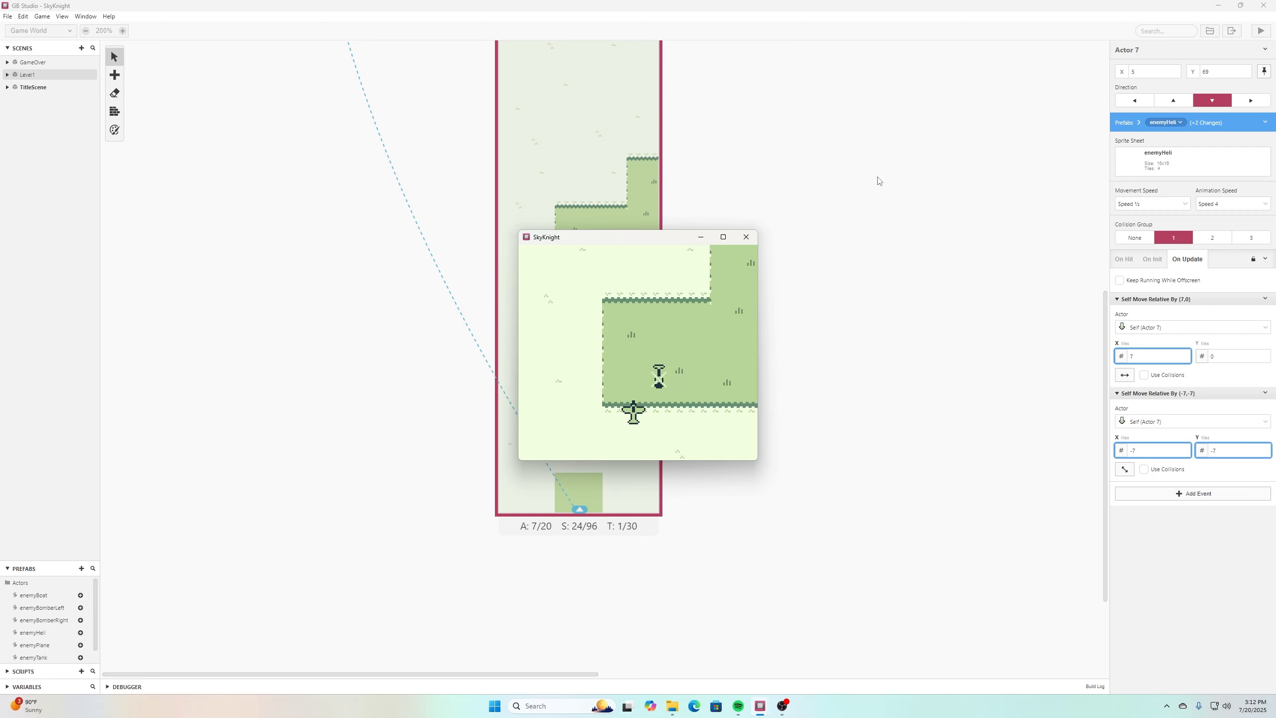
key("Left")
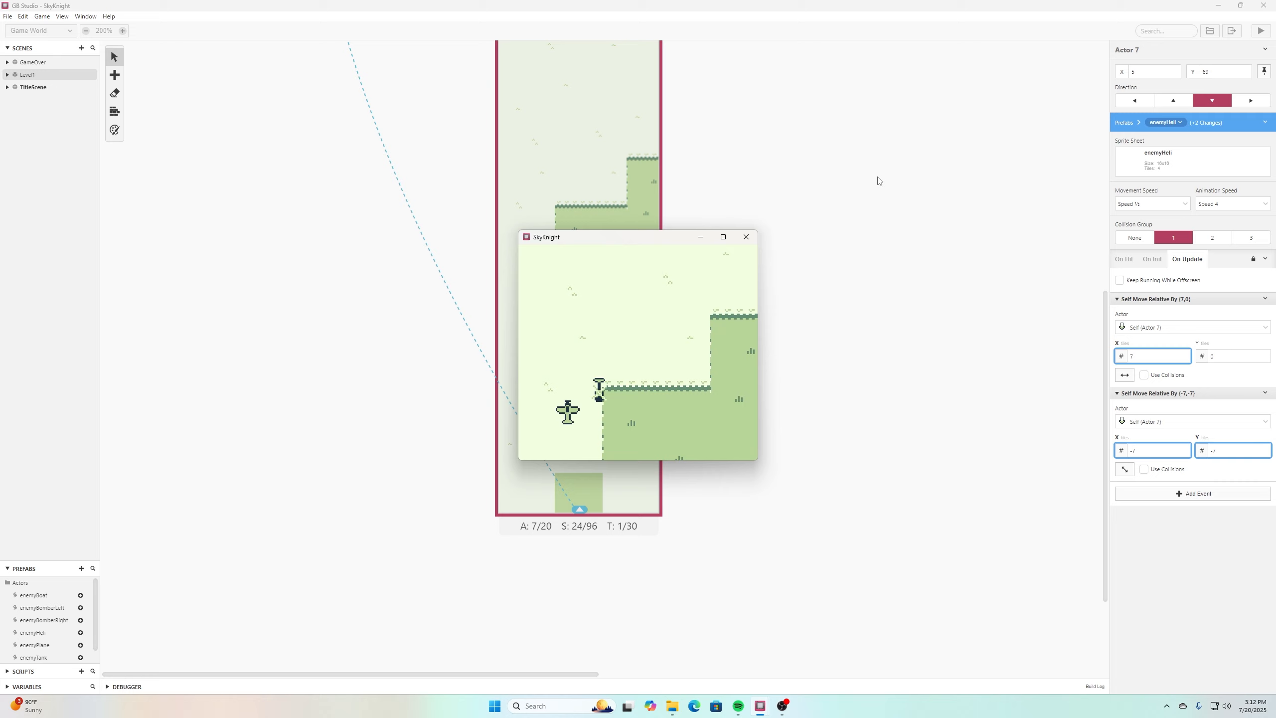
key("Right")
key("alt+F4")
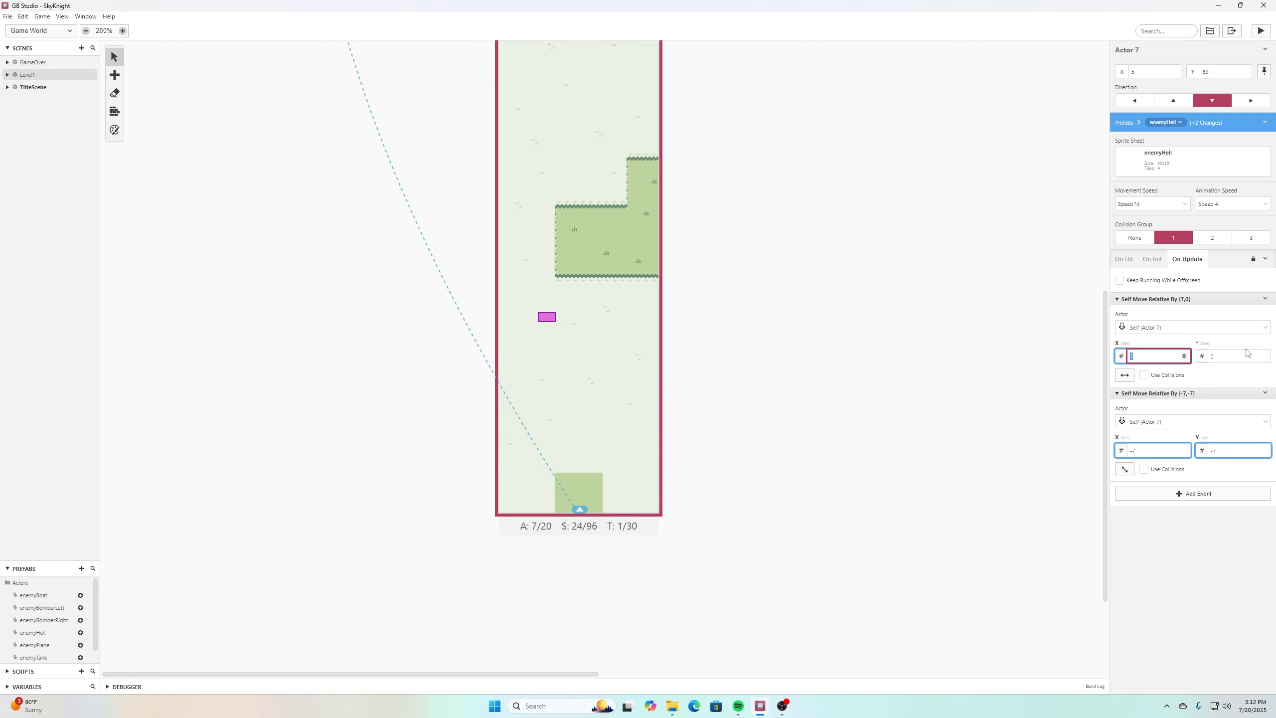
left_click(1220, 577)
Copy the Launch Projectile event from the On Update script of Level1's enemyBoat actor.
scroll(566, 212, "up", 4)
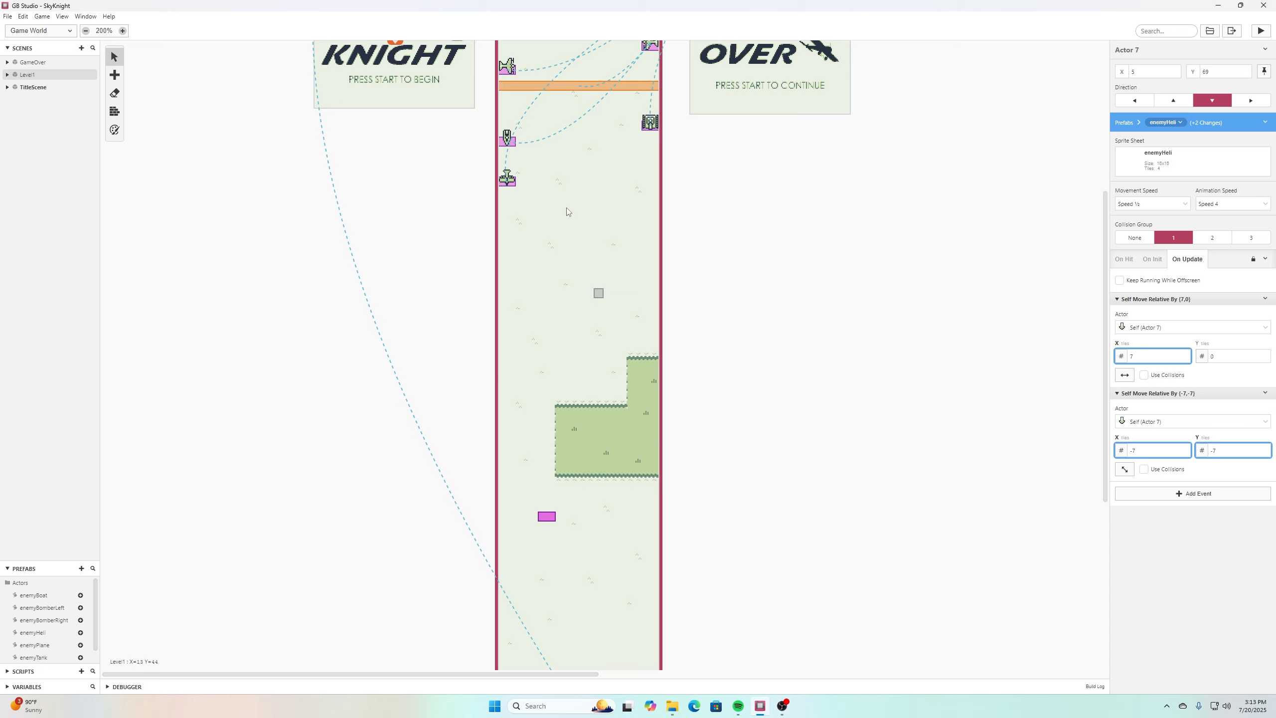
left_click(508, 140)
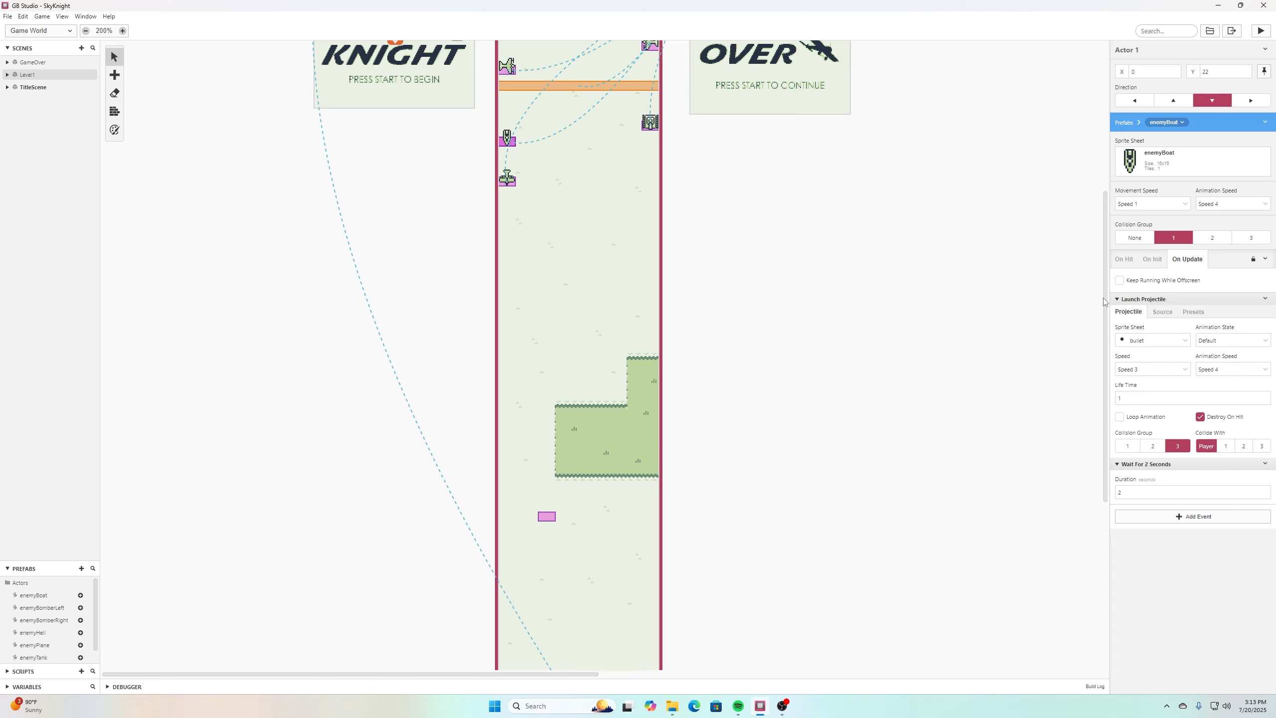
left_click(1262, 299)
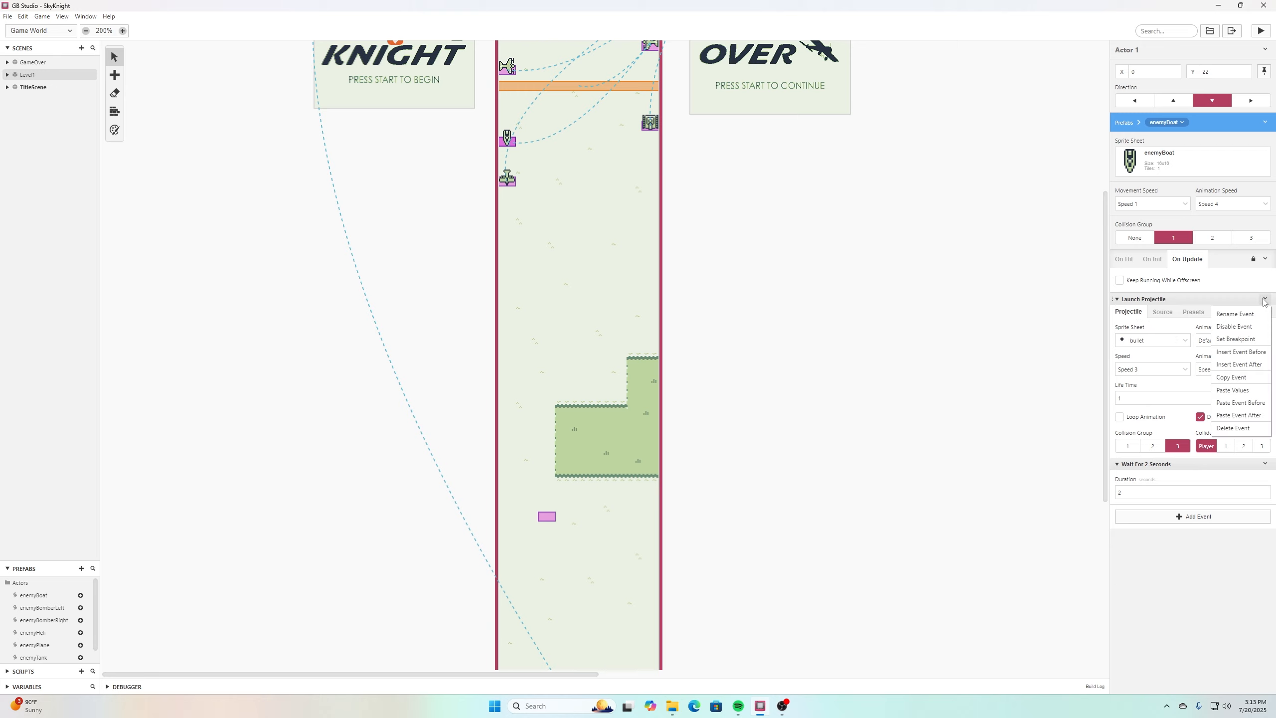
left_click(1244, 381)
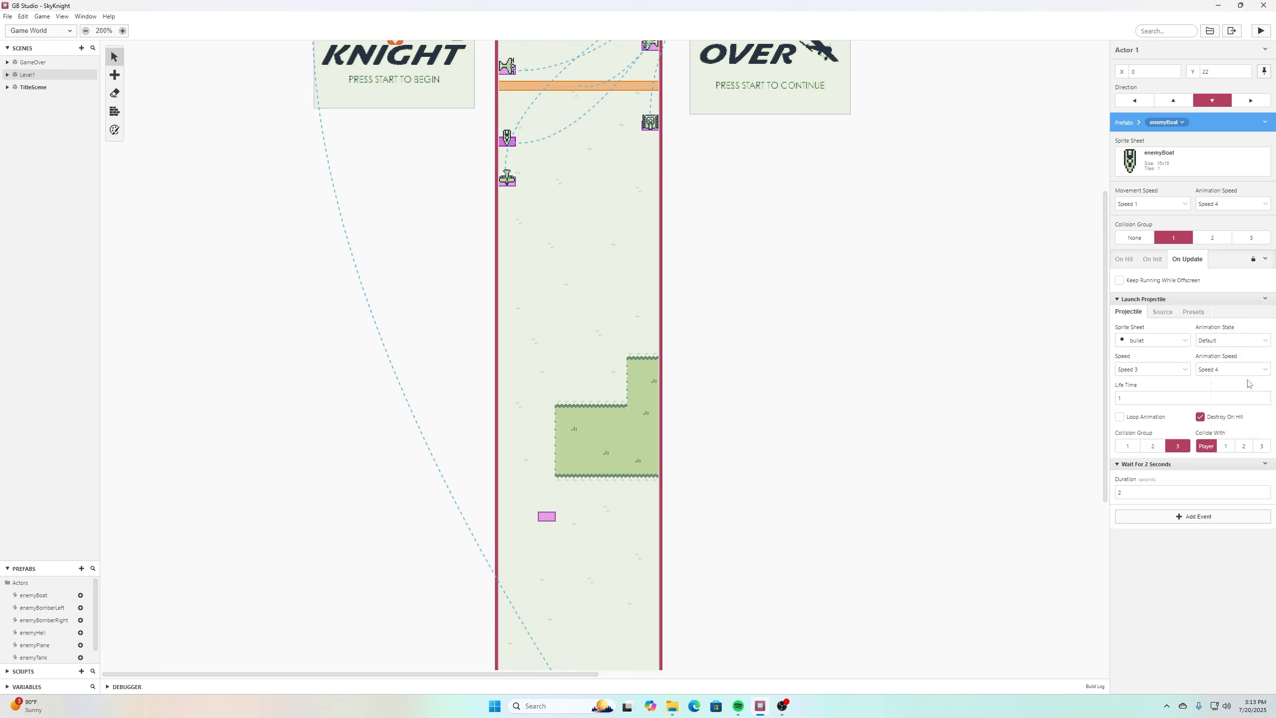
Paste the Launch Projectile event after the helicopter's second move event and apply the changes to the enemyHeli prefab.
left_click(546, 518)
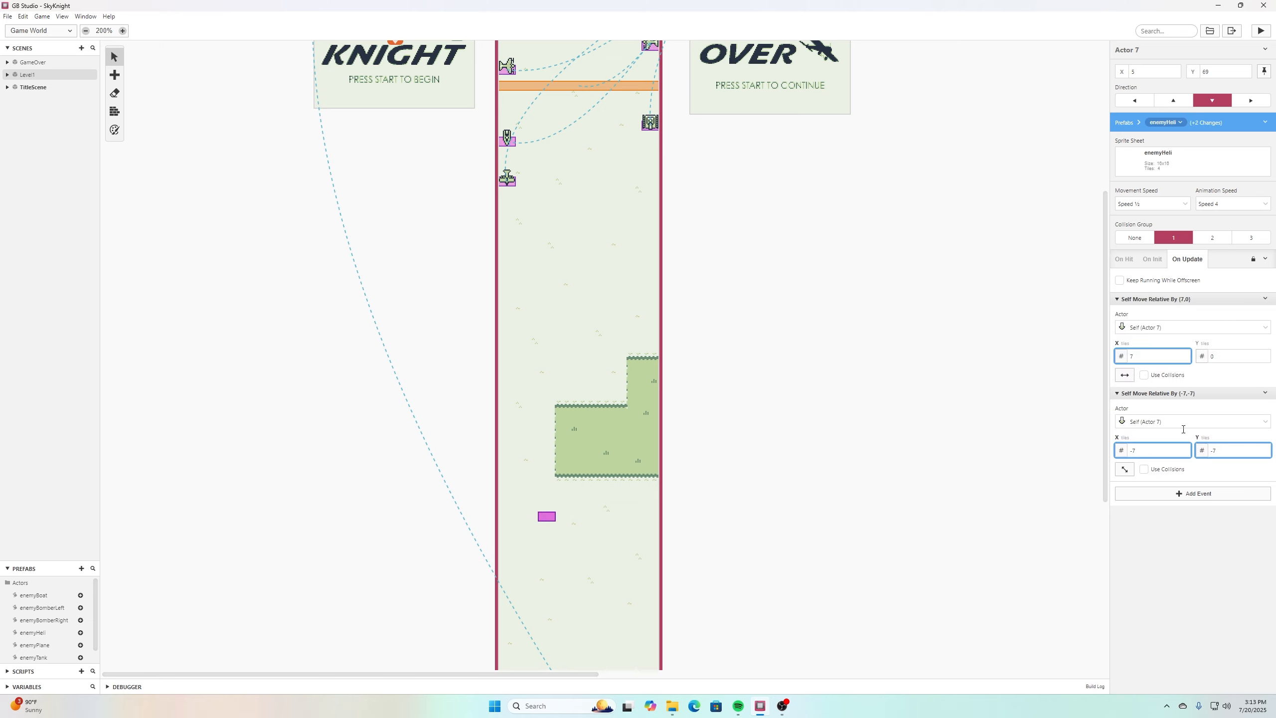
left_click(1264, 394)
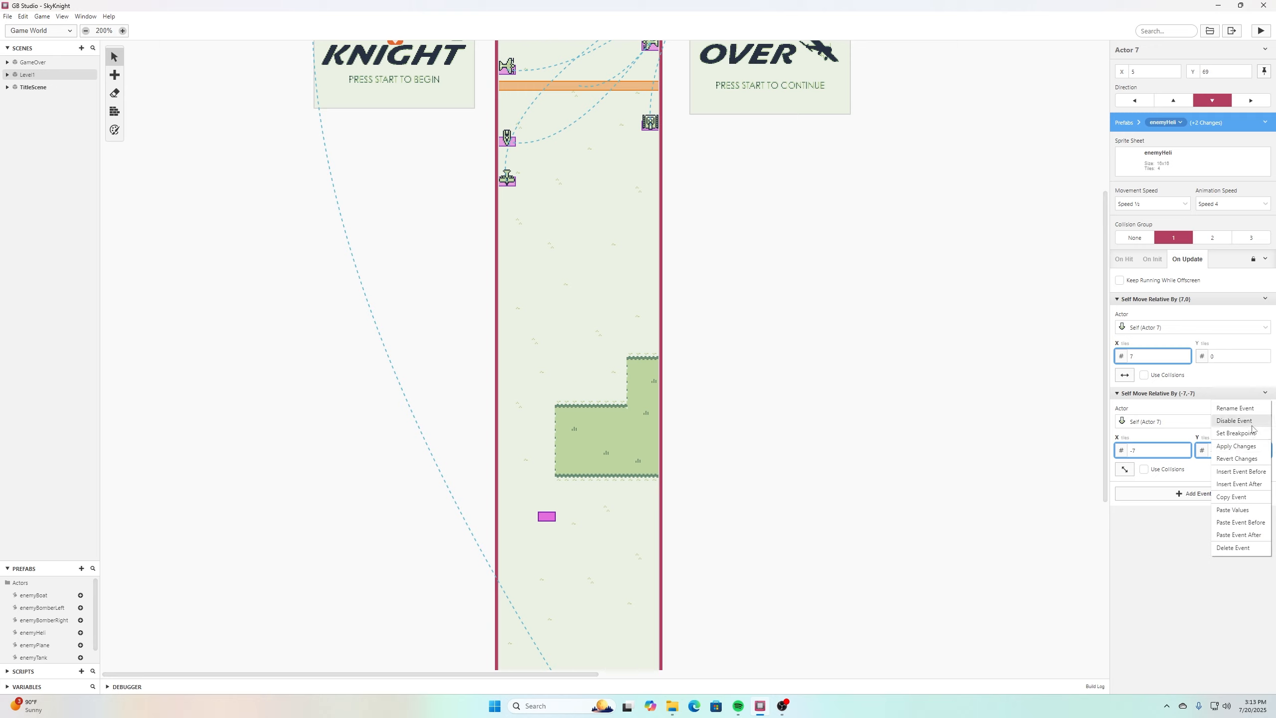
left_click(1257, 535)
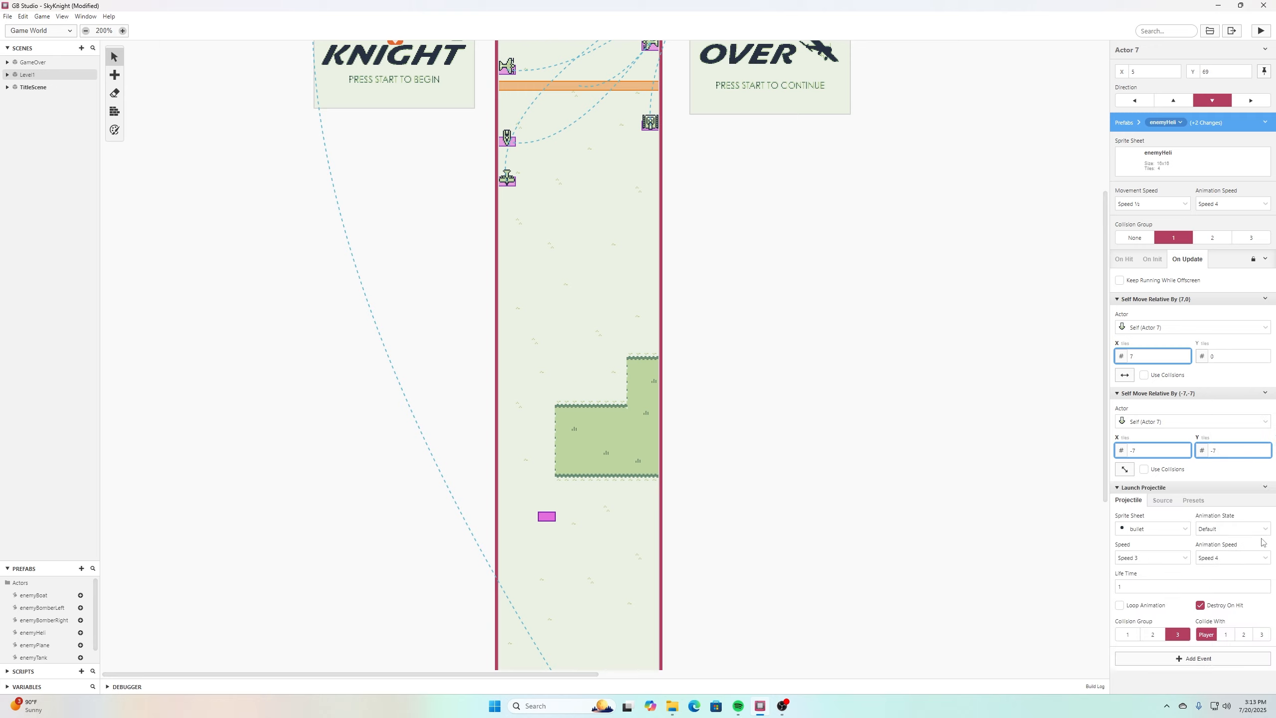
left_click(1265, 122)
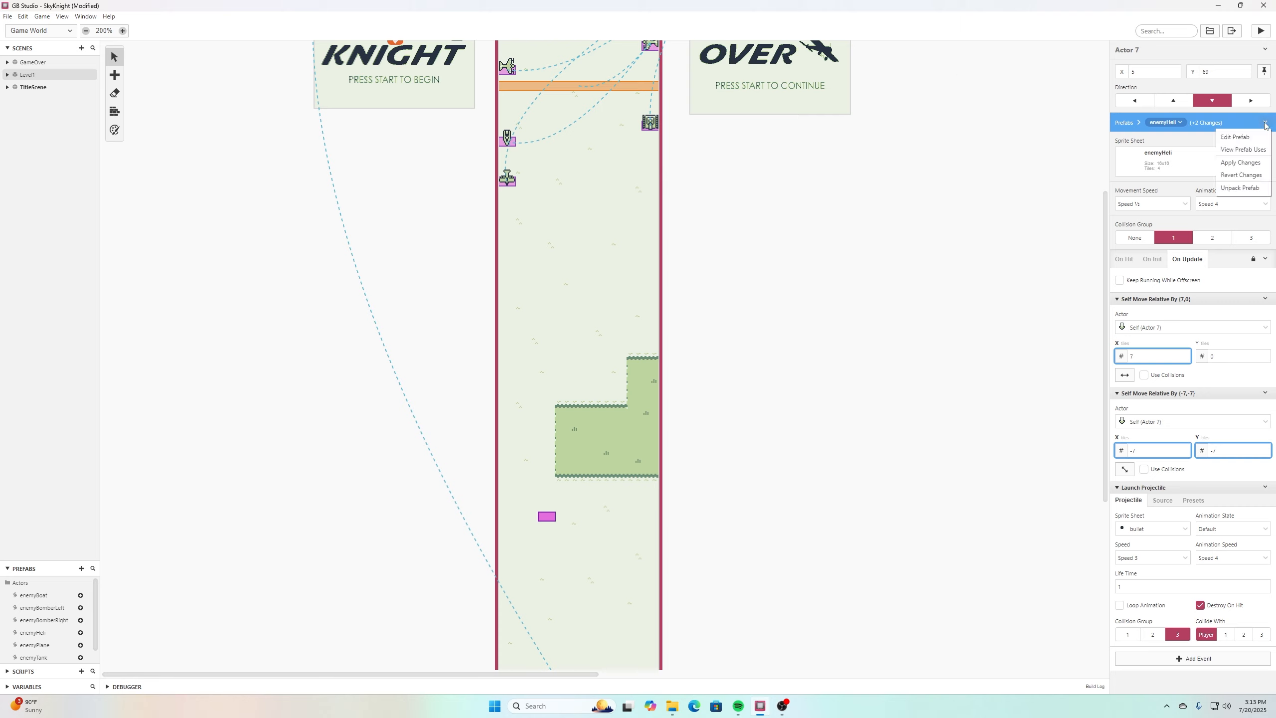
left_click(1249, 163)
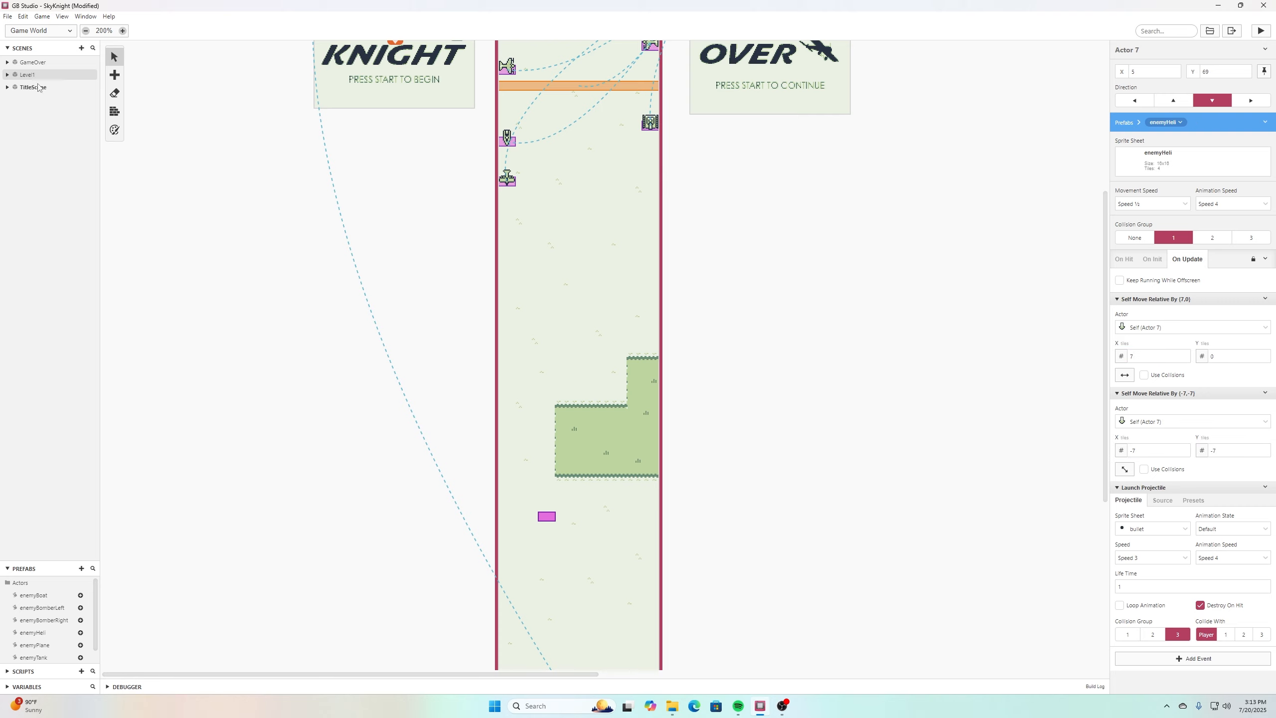
Save the project, playtest the helicopter with its projectile event by steering the plane around it, and close the game.
left_click(8, 17)
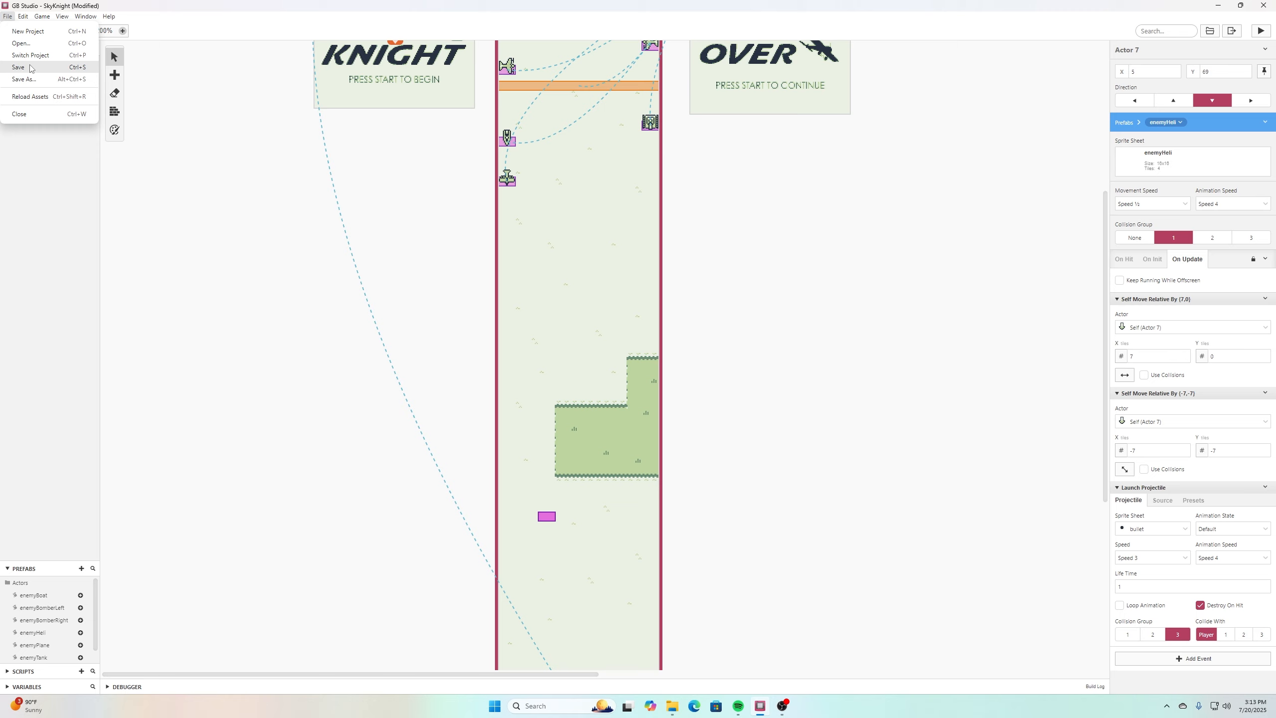
left_click(20, 67)
left_click(1262, 30)
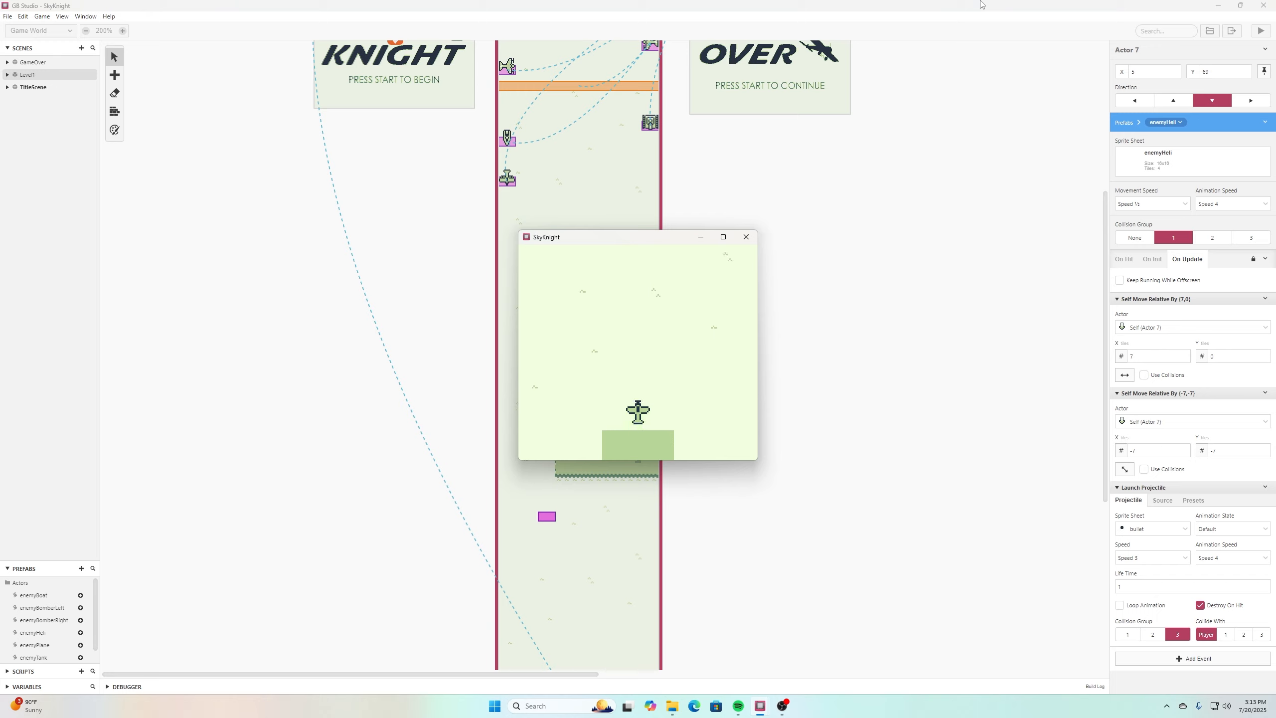
key("Left")
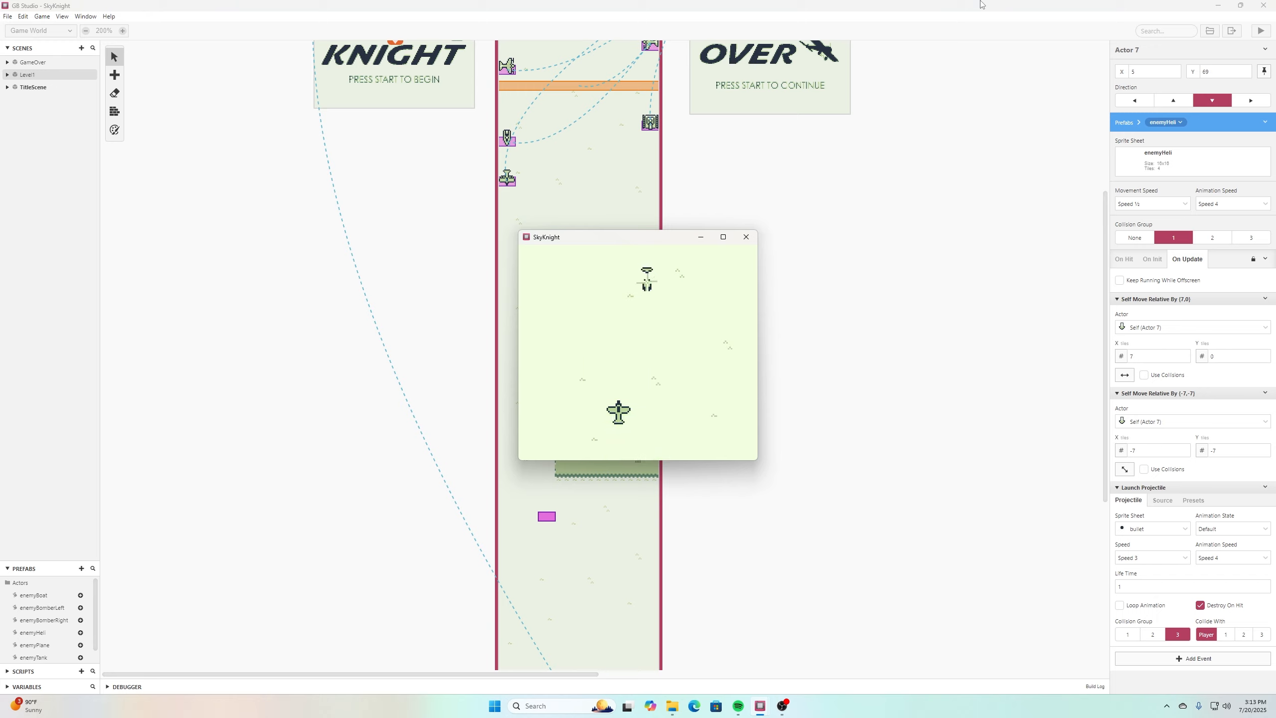
key("Left")
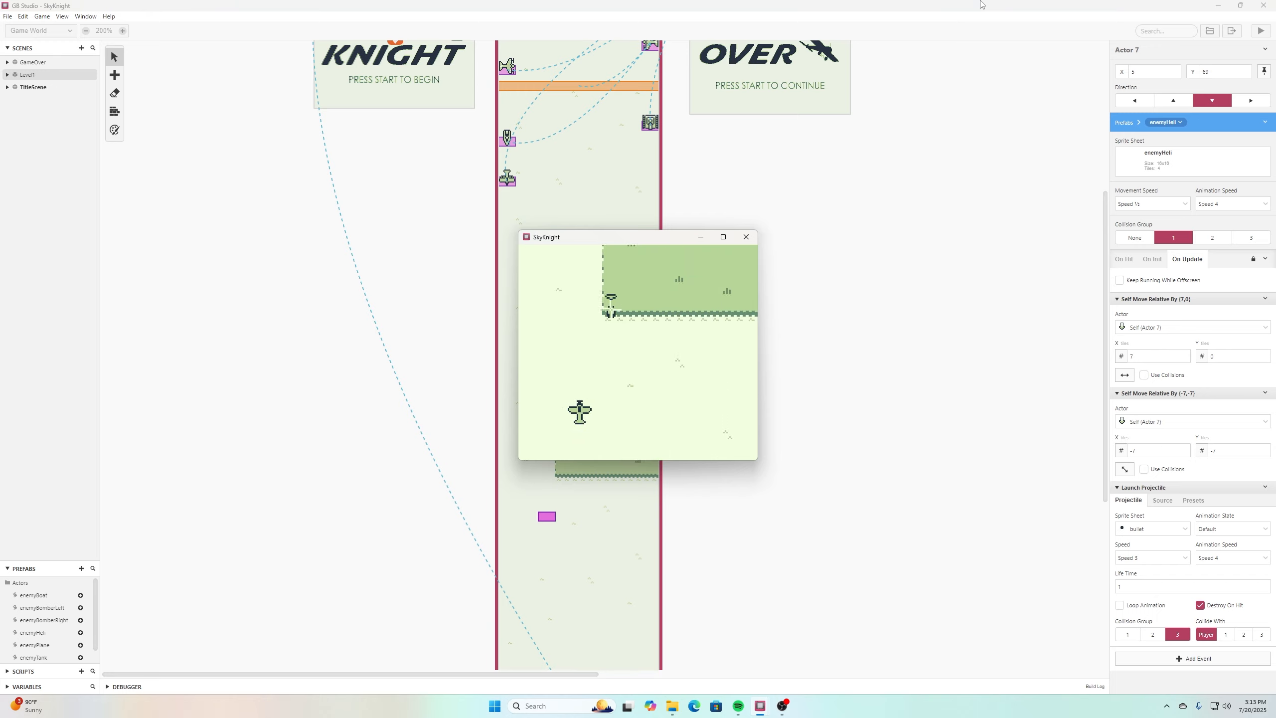
key("Right")
key("Left")
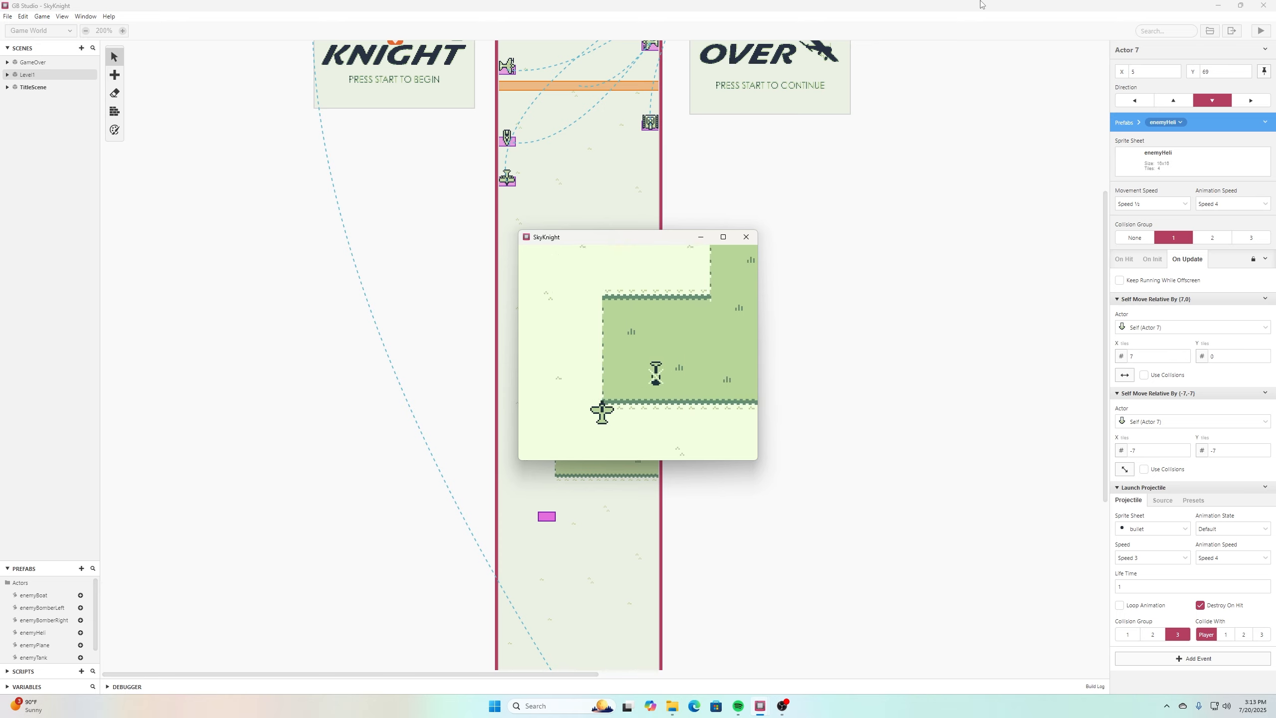
key("Left")
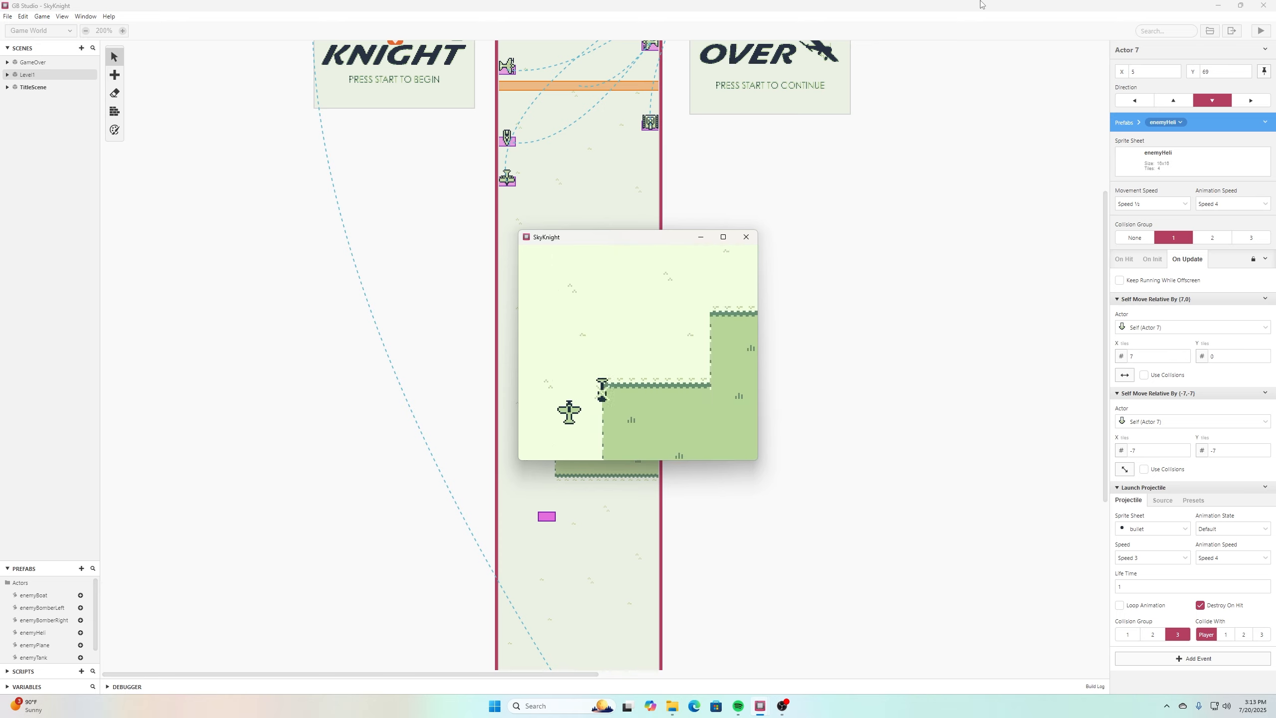
key("Right")
key("Right")
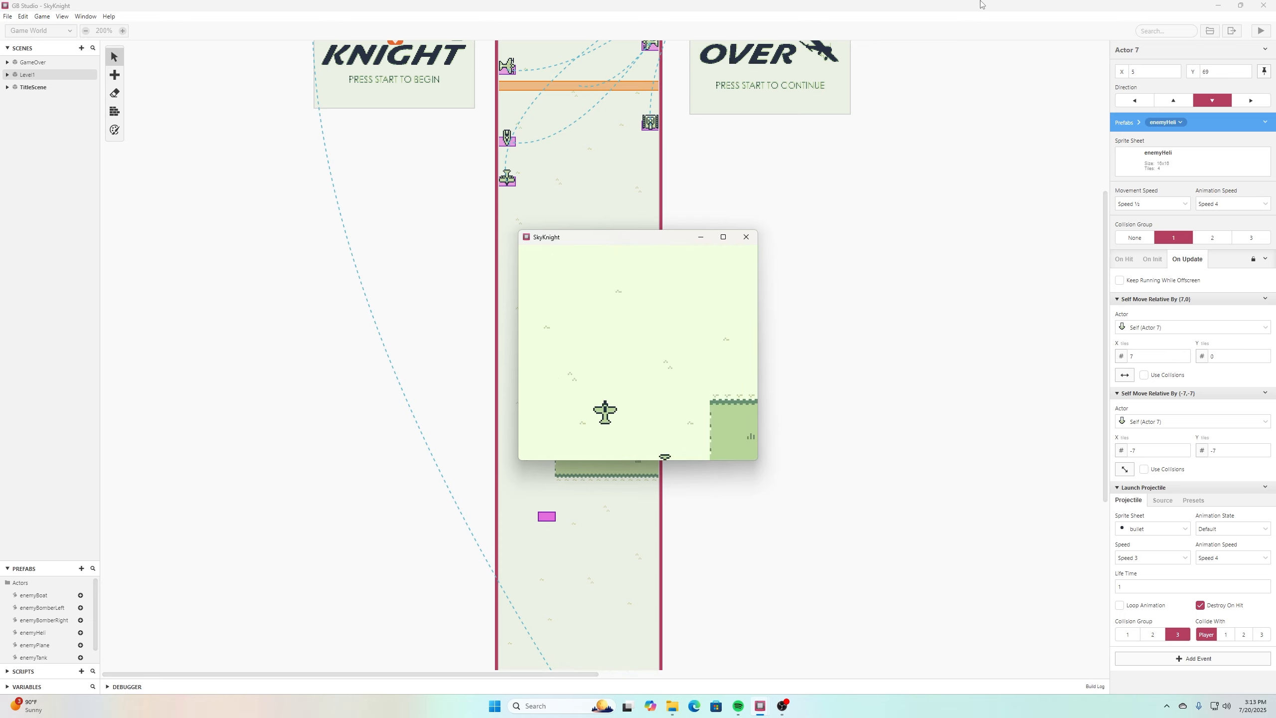
left_click(744, 236)
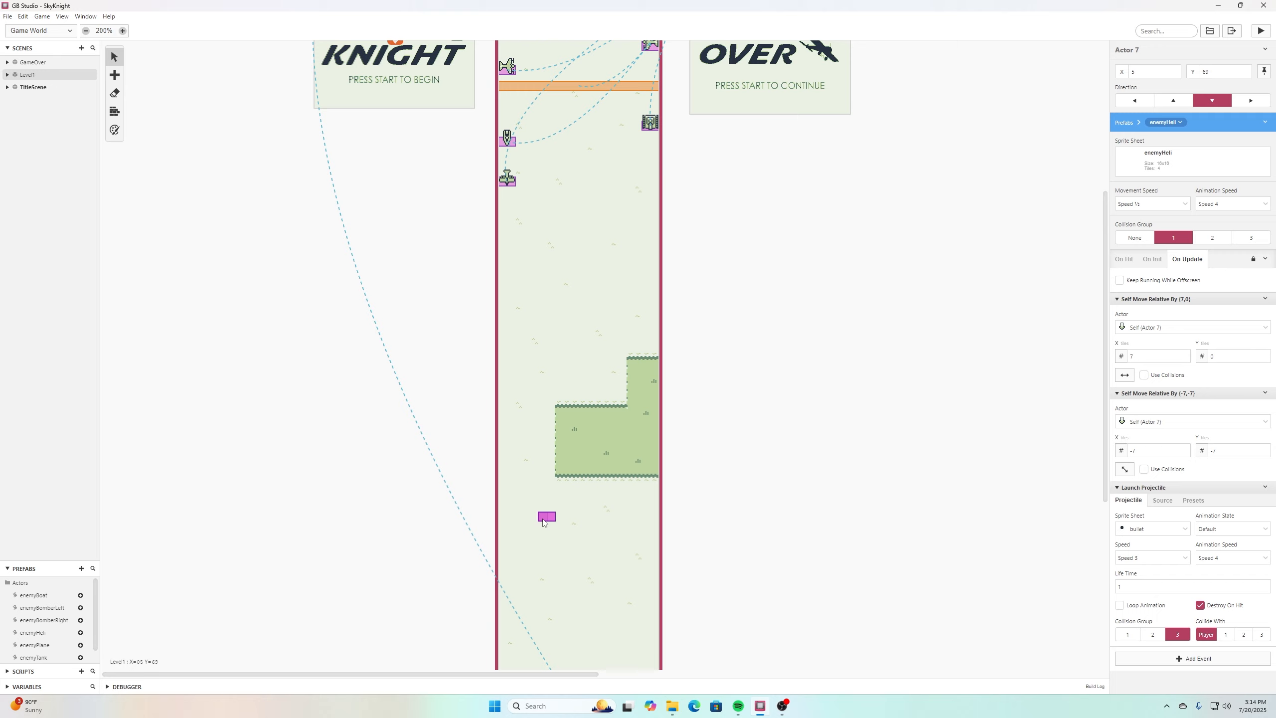
Set the helicopter's first move to X 10 and its second to X -10, Y -10, and reposition the actor at X 2, Y 67.
double_click(1177, 357)
type("10")
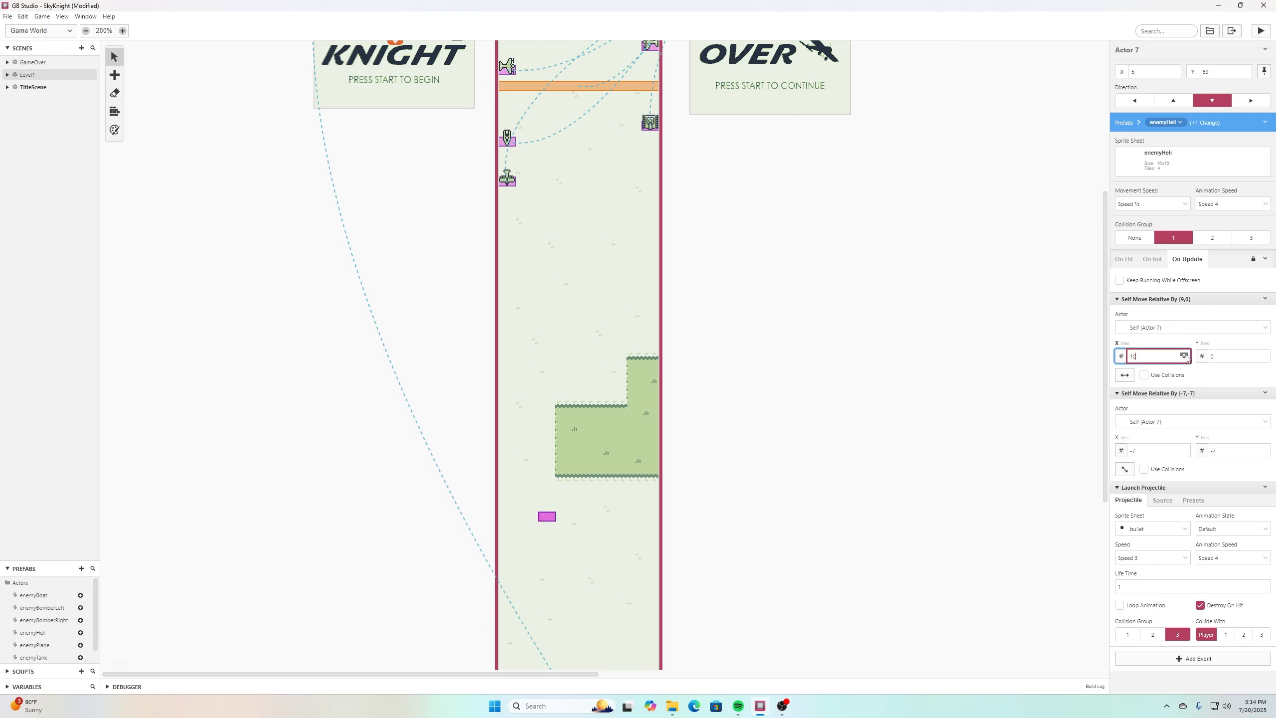
left_click(1184, 453)
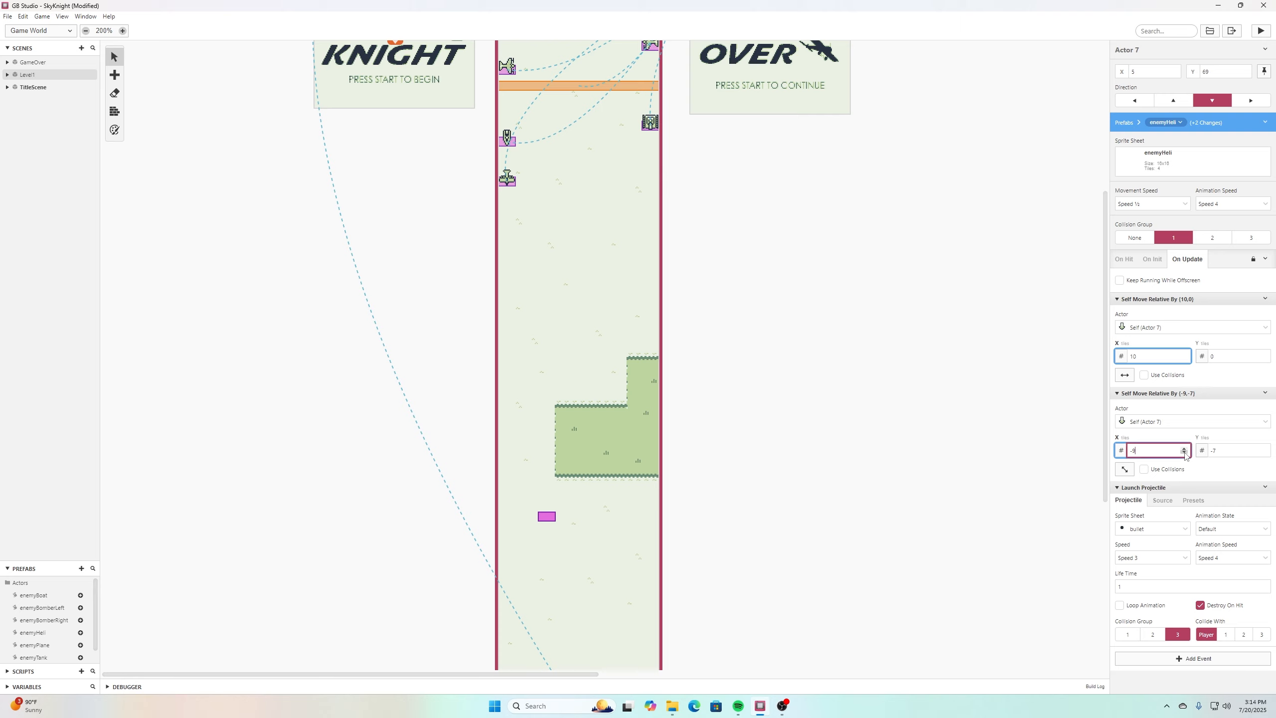
left_click(1184, 454)
left_click(1264, 453)
left_click(1264, 453)
left_click(1264, 454)
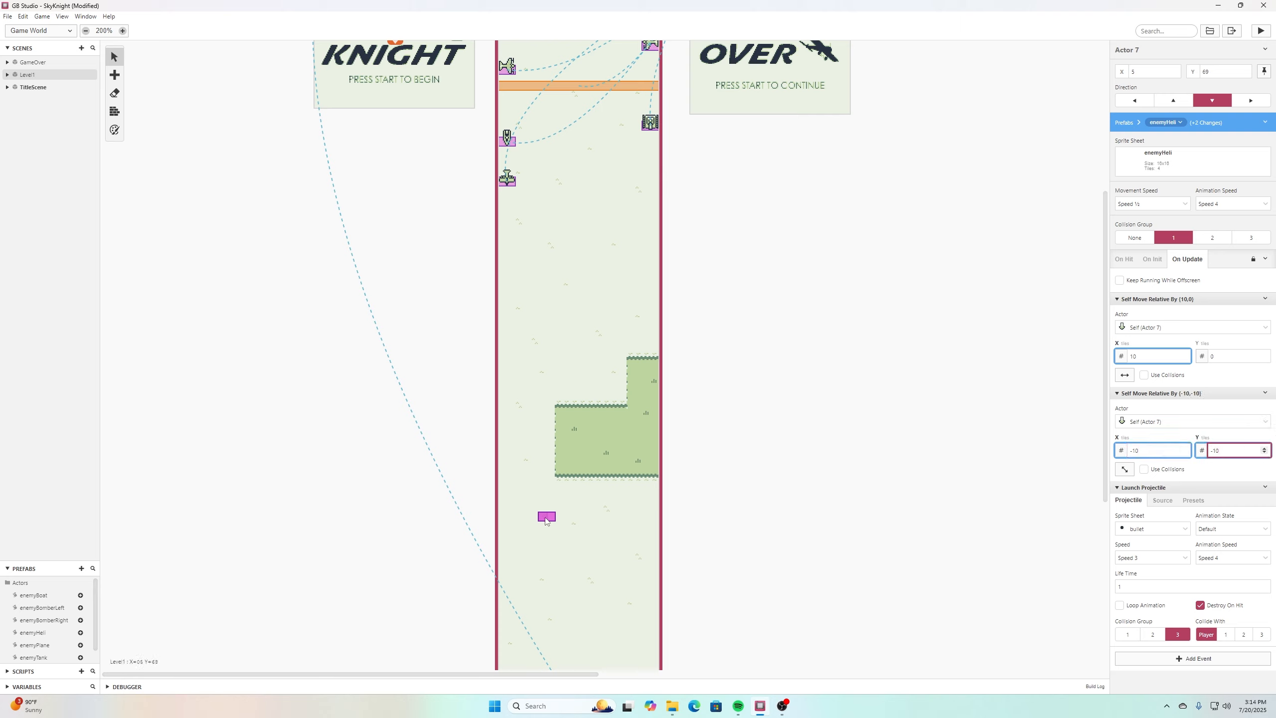
left_click_drag(546, 519, 524, 502)
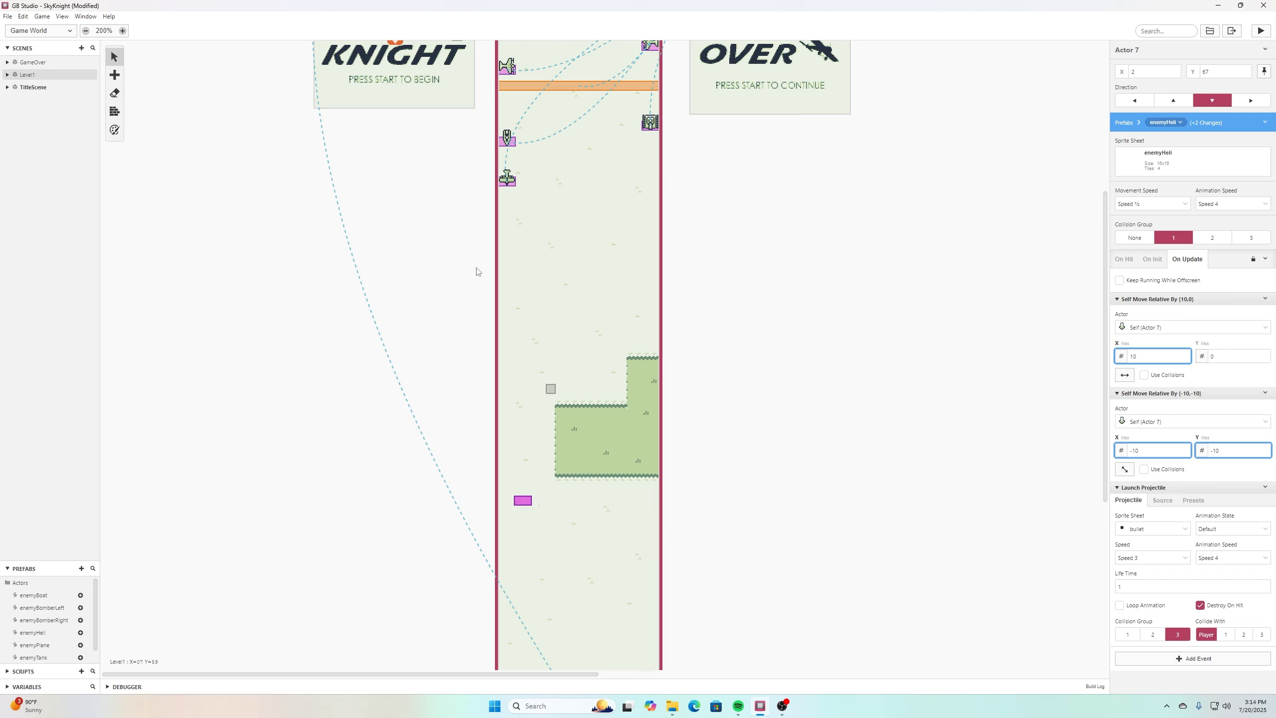
Save the project and apply the helicopter actor's modified move values to the enemyHeli prefab.
left_click(9, 17)
left_click(30, 69)
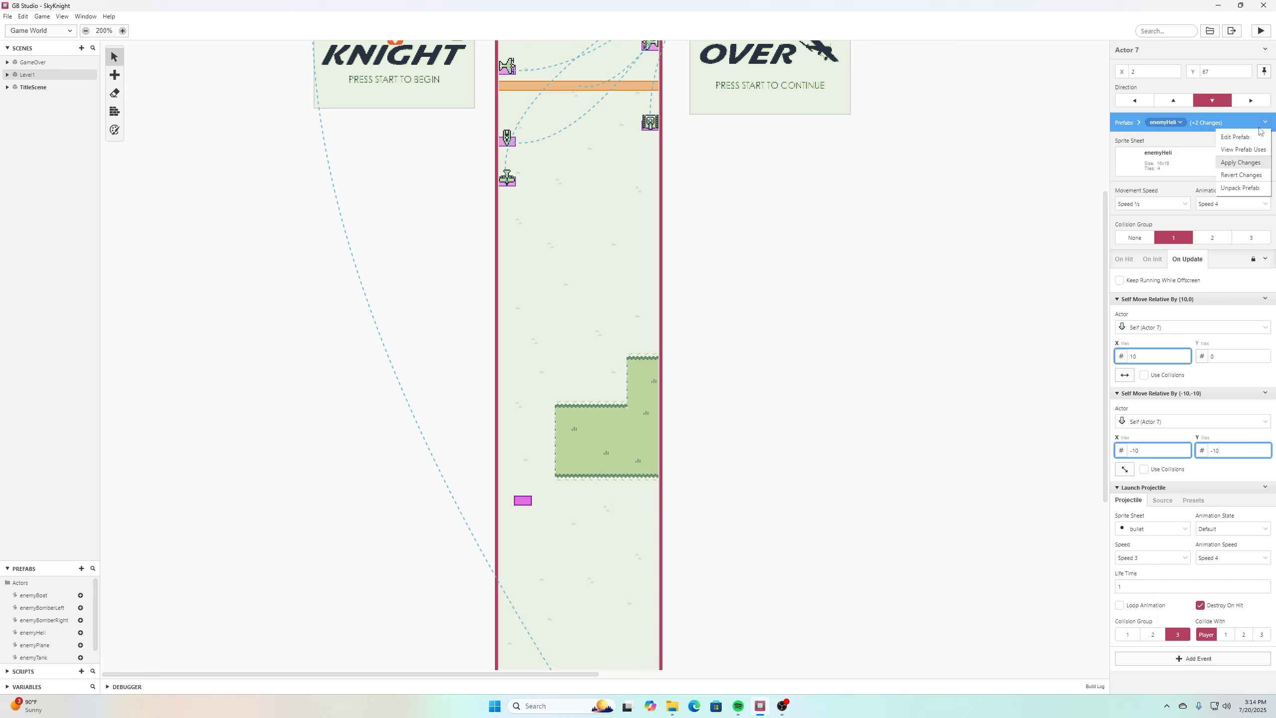
left_click(1240, 162)
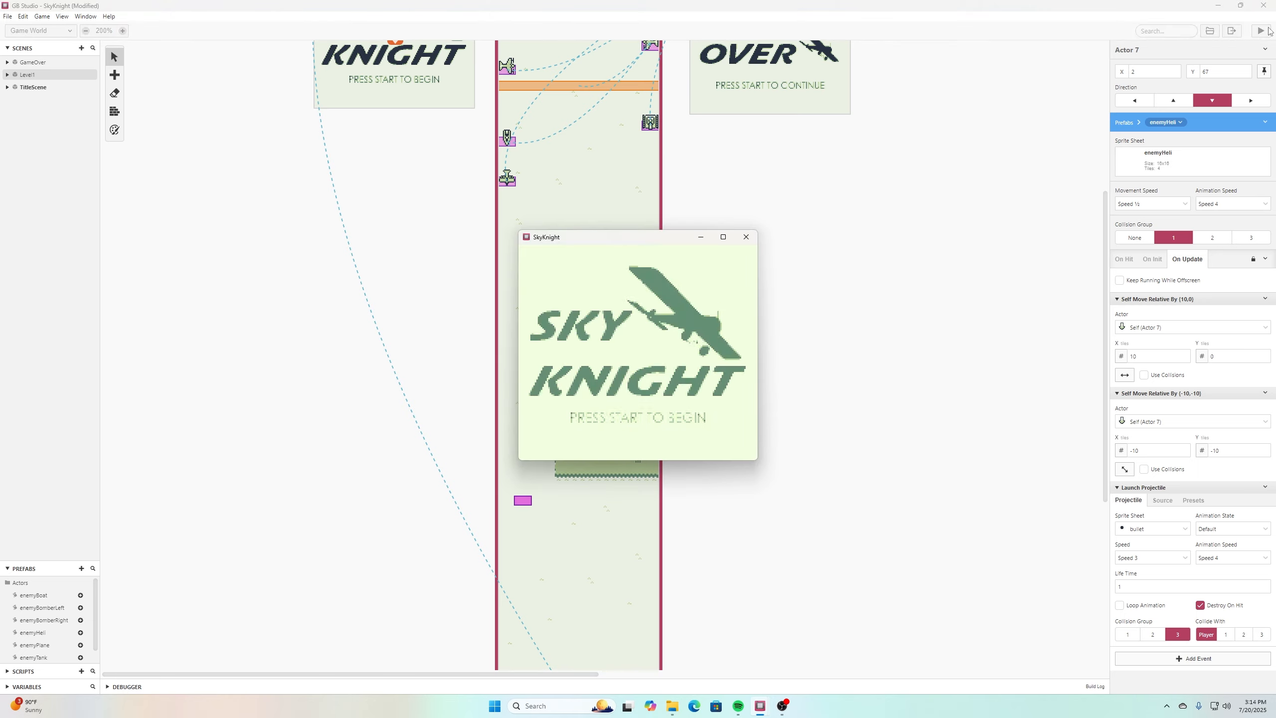
Start the game from the title screen, steer the plane around the helicopter to check its new movement, and close the game.
key("Return")
key("Left")
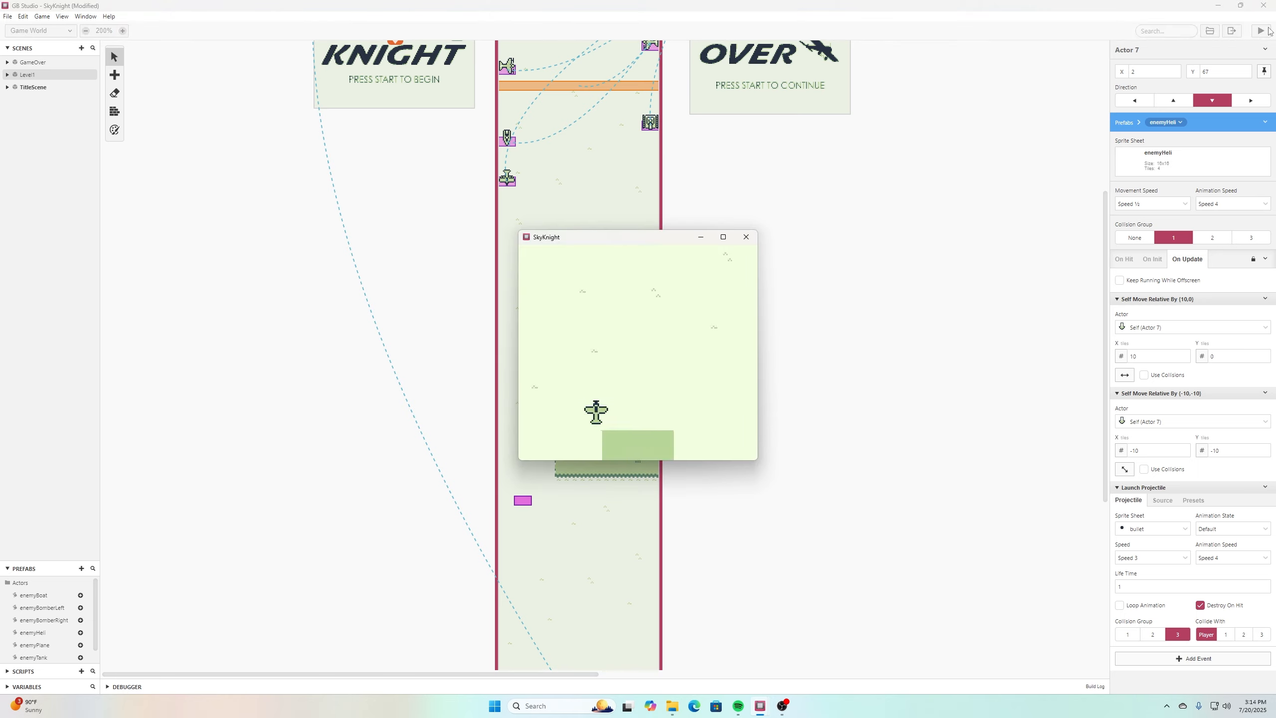
key("Right")
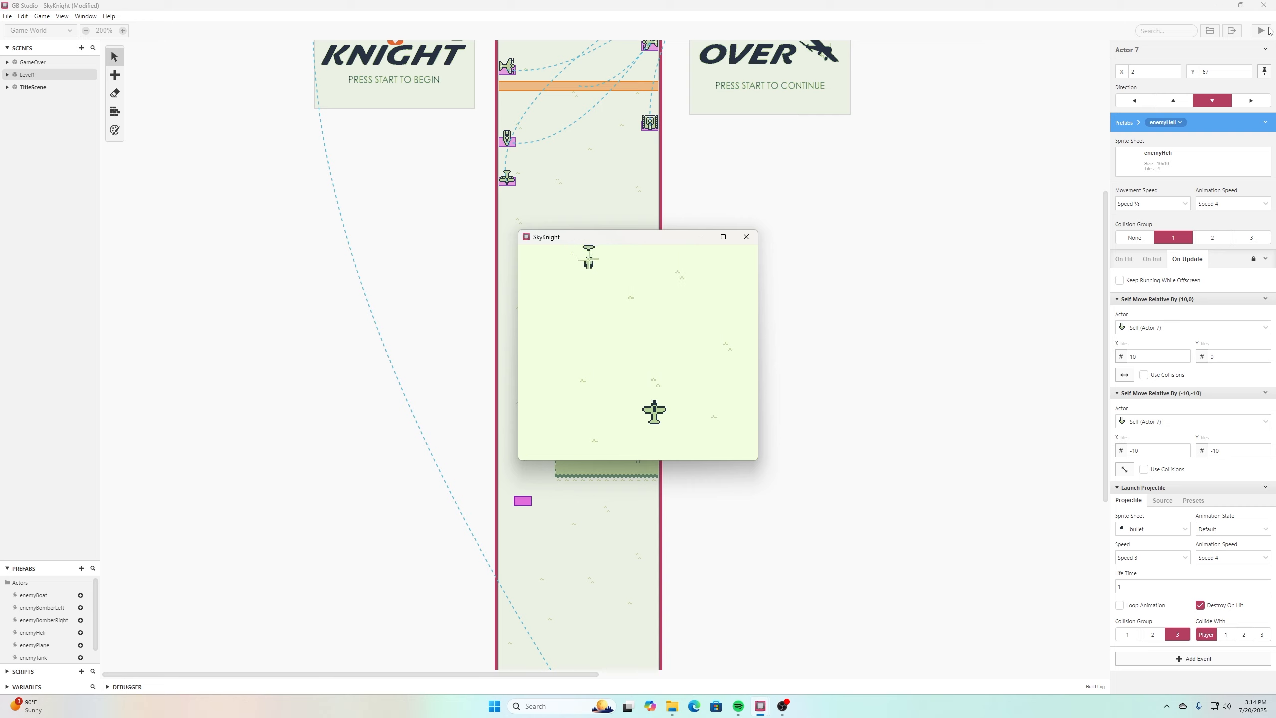
key("Left")
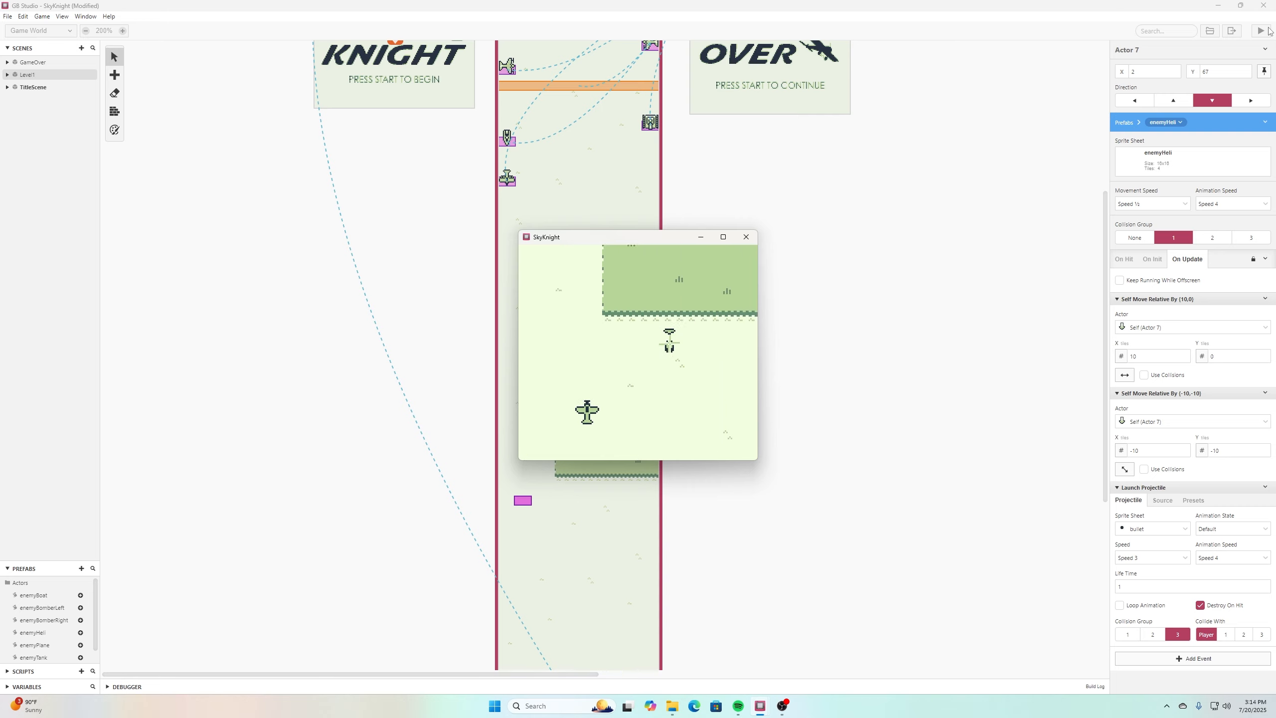
key("Right")
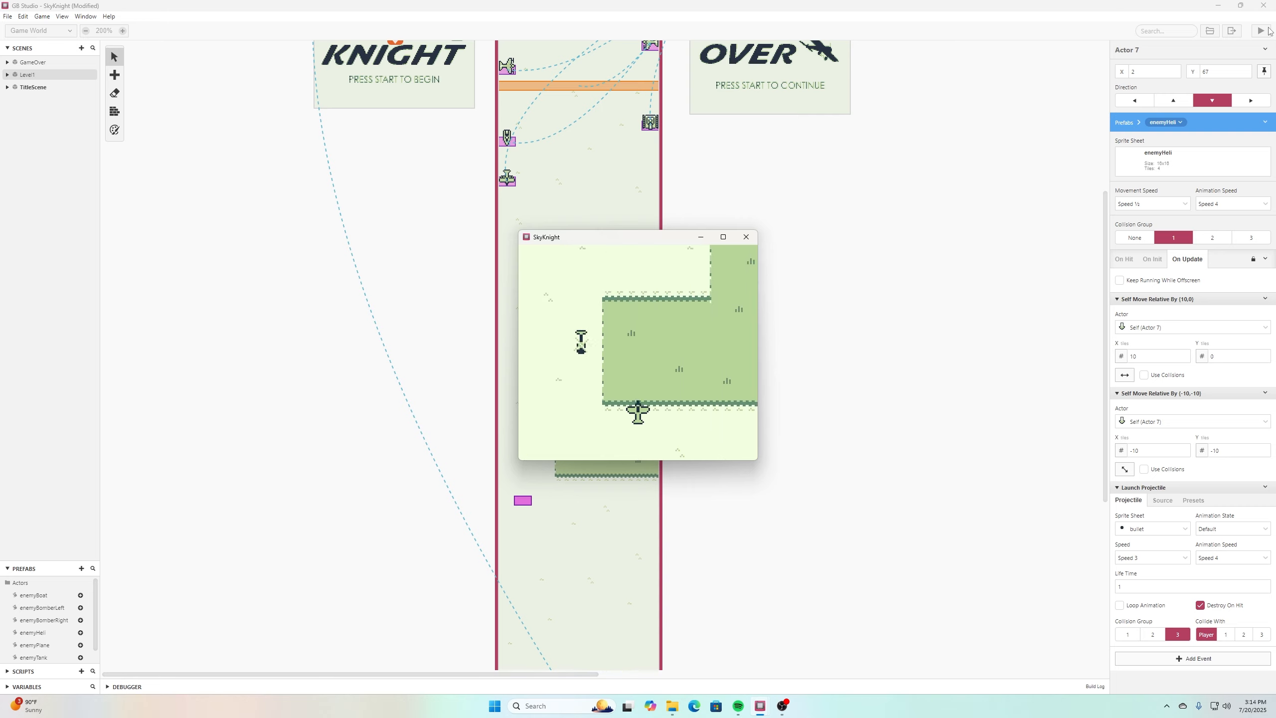
key("Left")
key("Left")
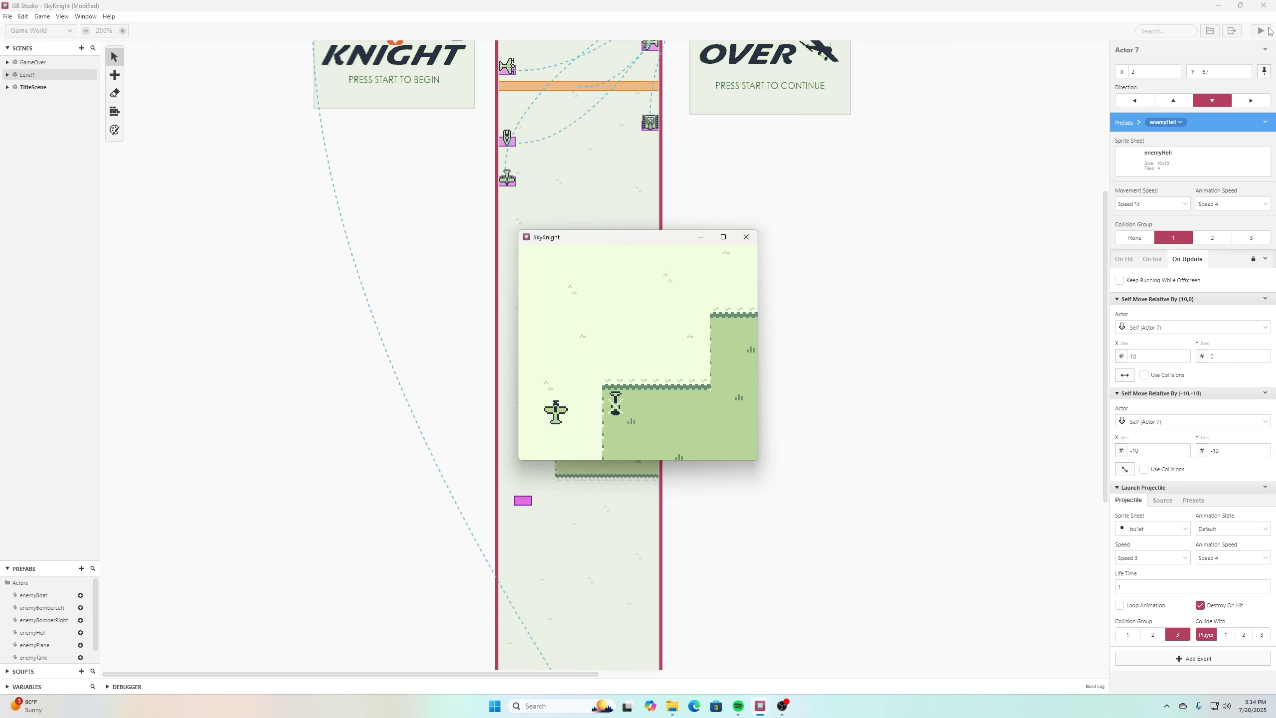
key("Right")
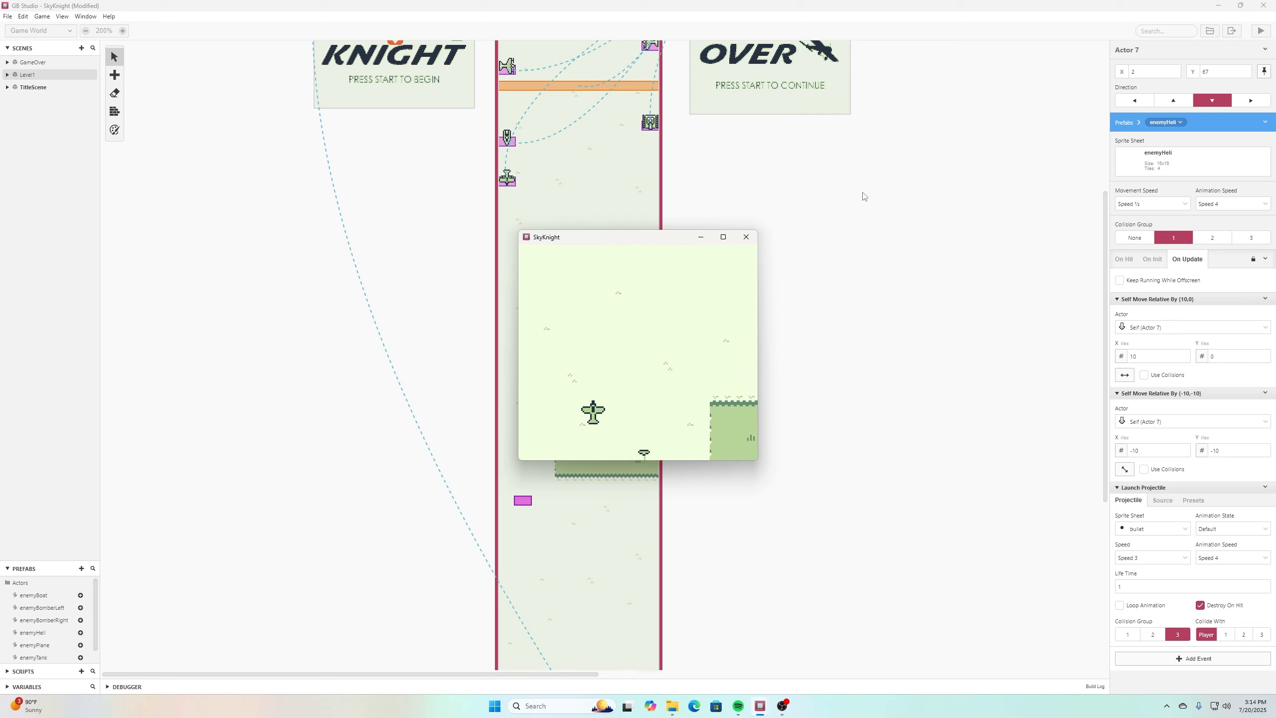
left_click(742, 237)
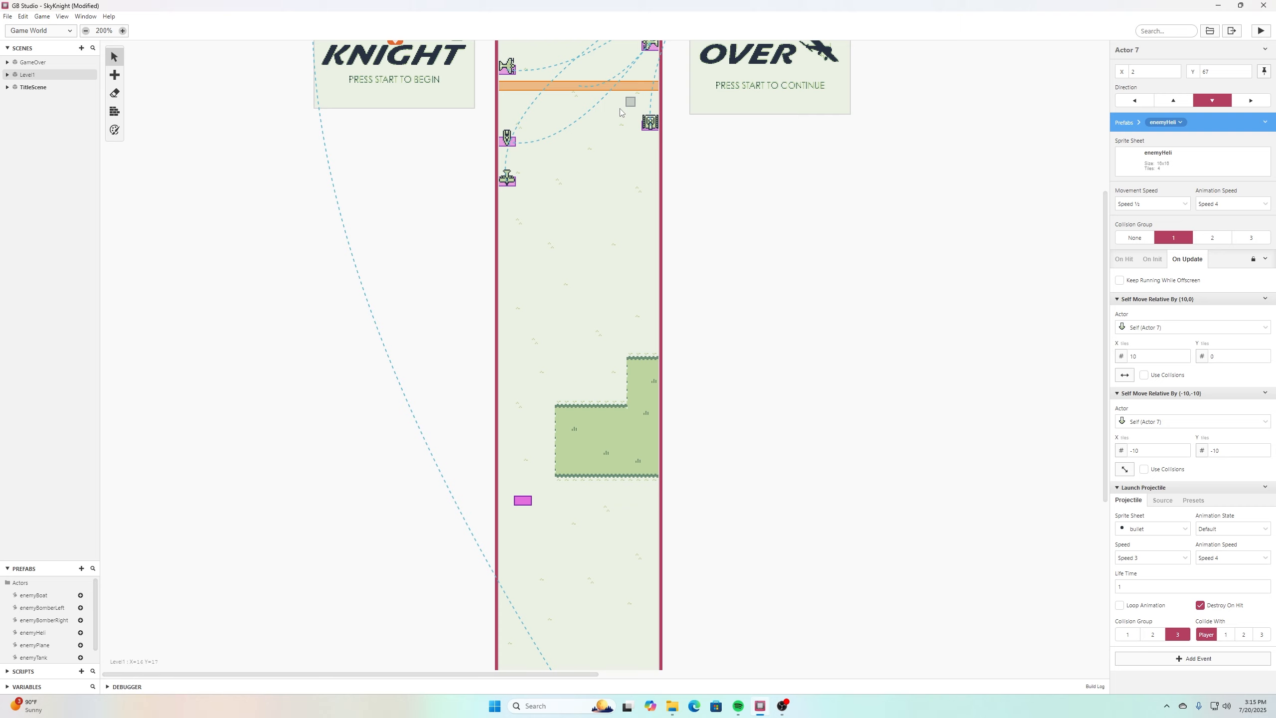
Copy the enemyPlane actor's On Hit Group 3 script and replace the helicopter actor's Group 3 hit script with it.
left_click(508, 182)
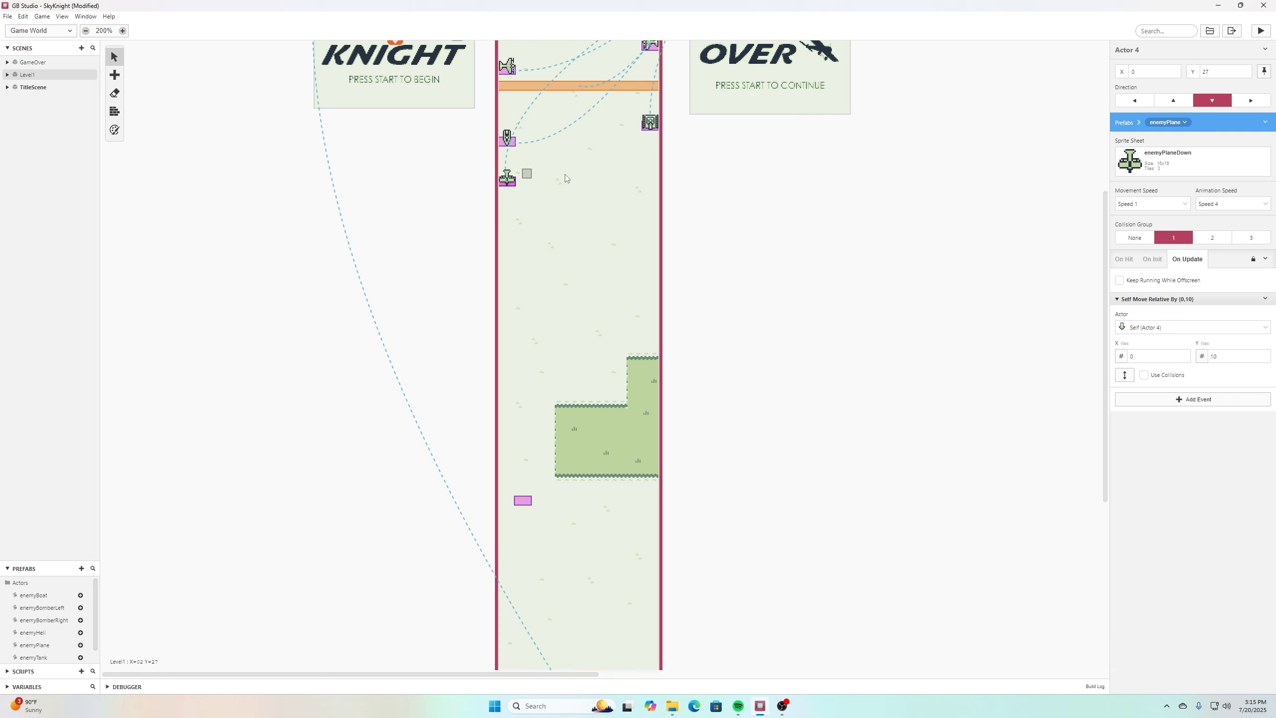
left_click(1154, 259)
left_click(1124, 259)
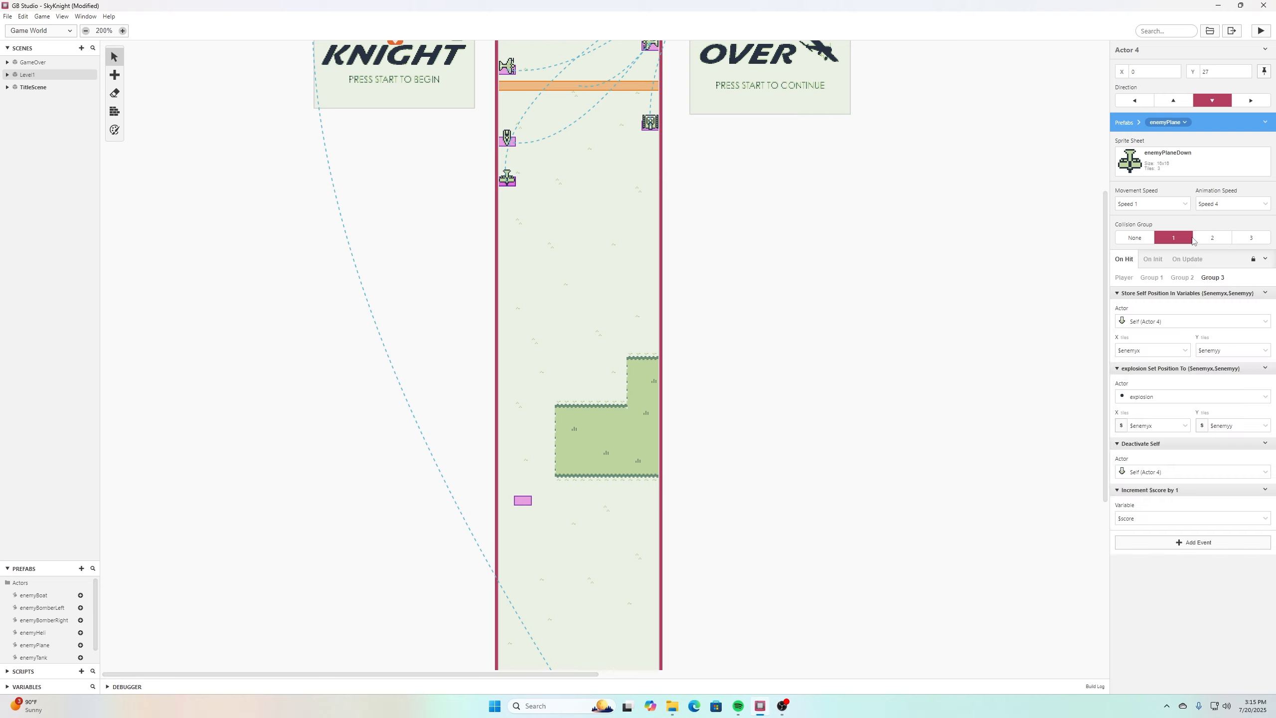
left_click(1266, 259)
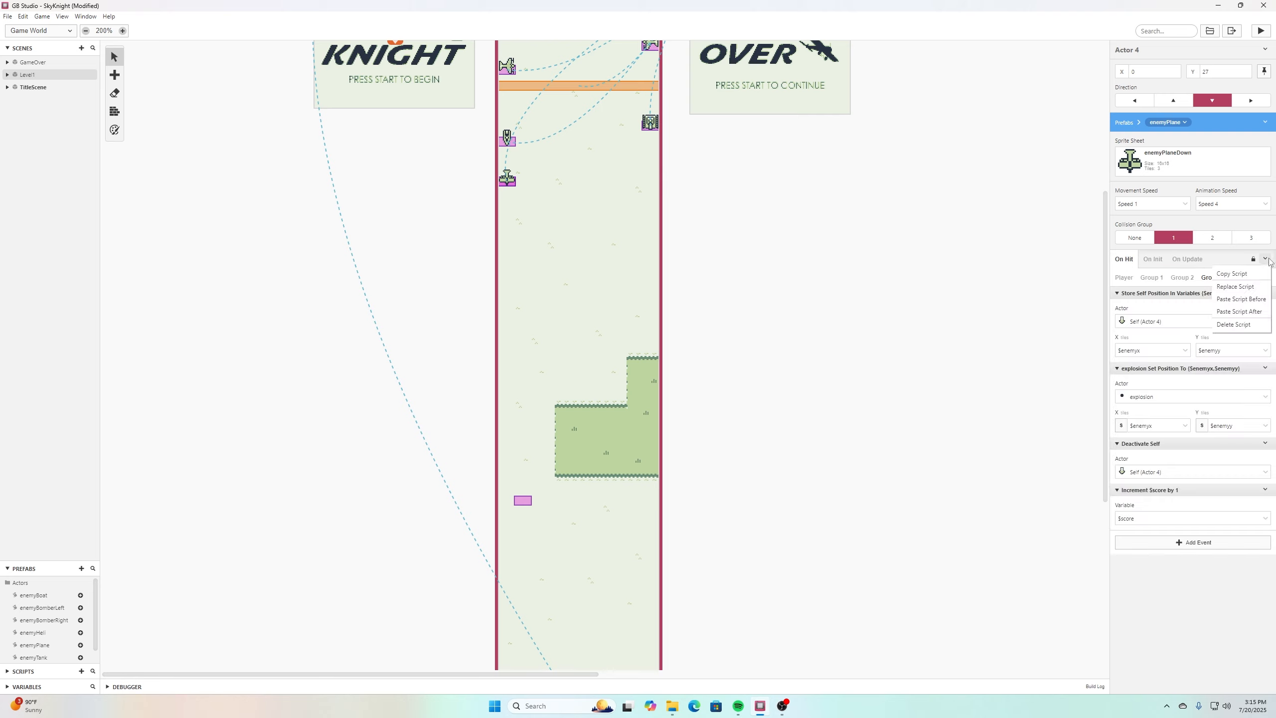
left_click(1249, 274)
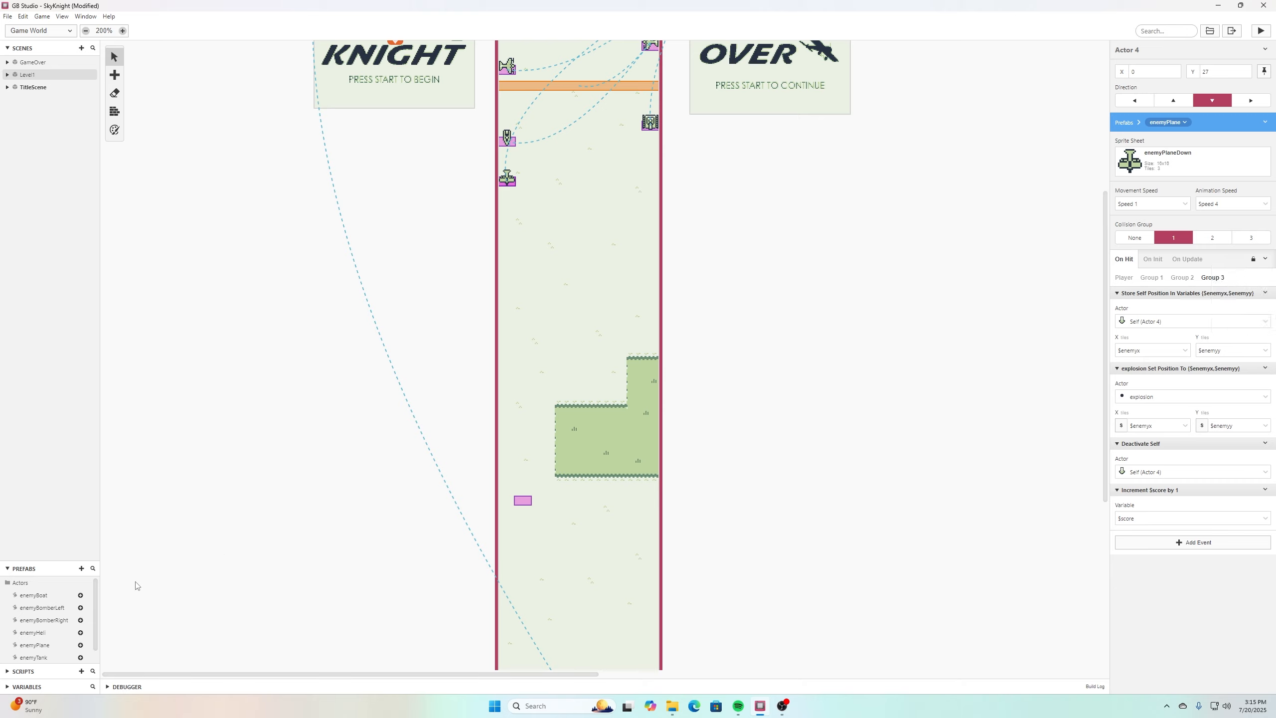
left_click(523, 500)
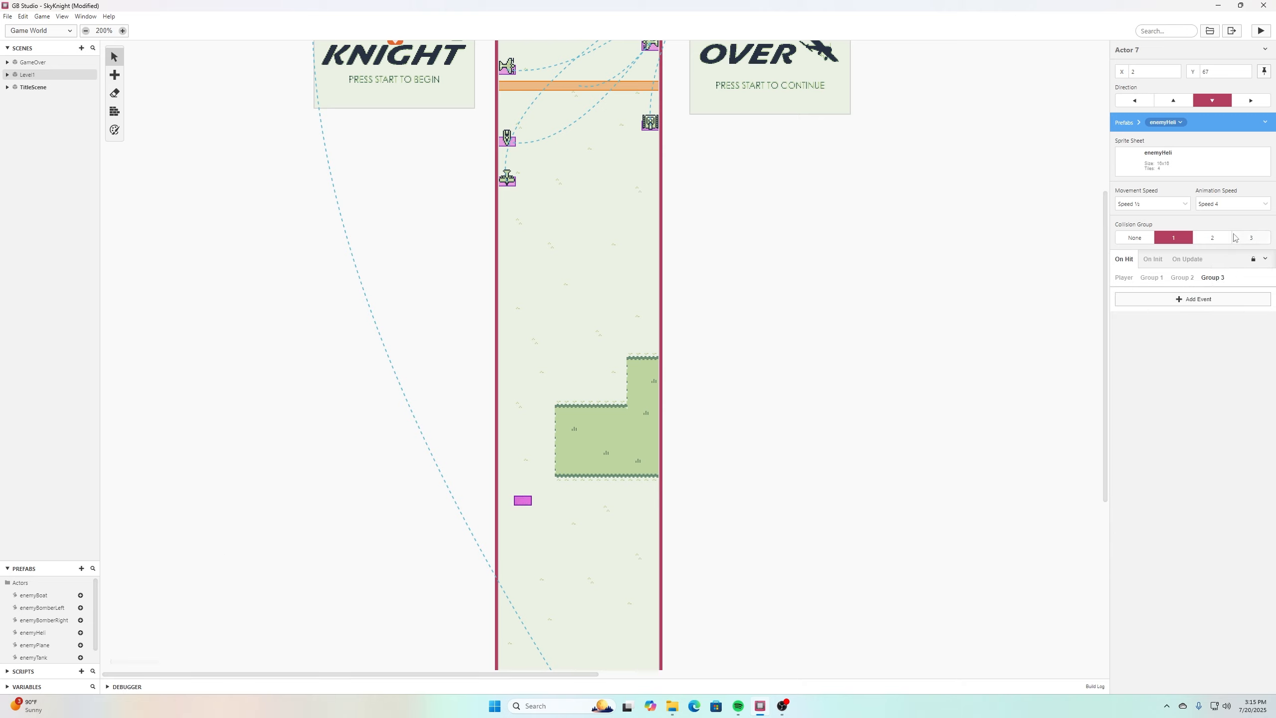
left_click(1266, 259)
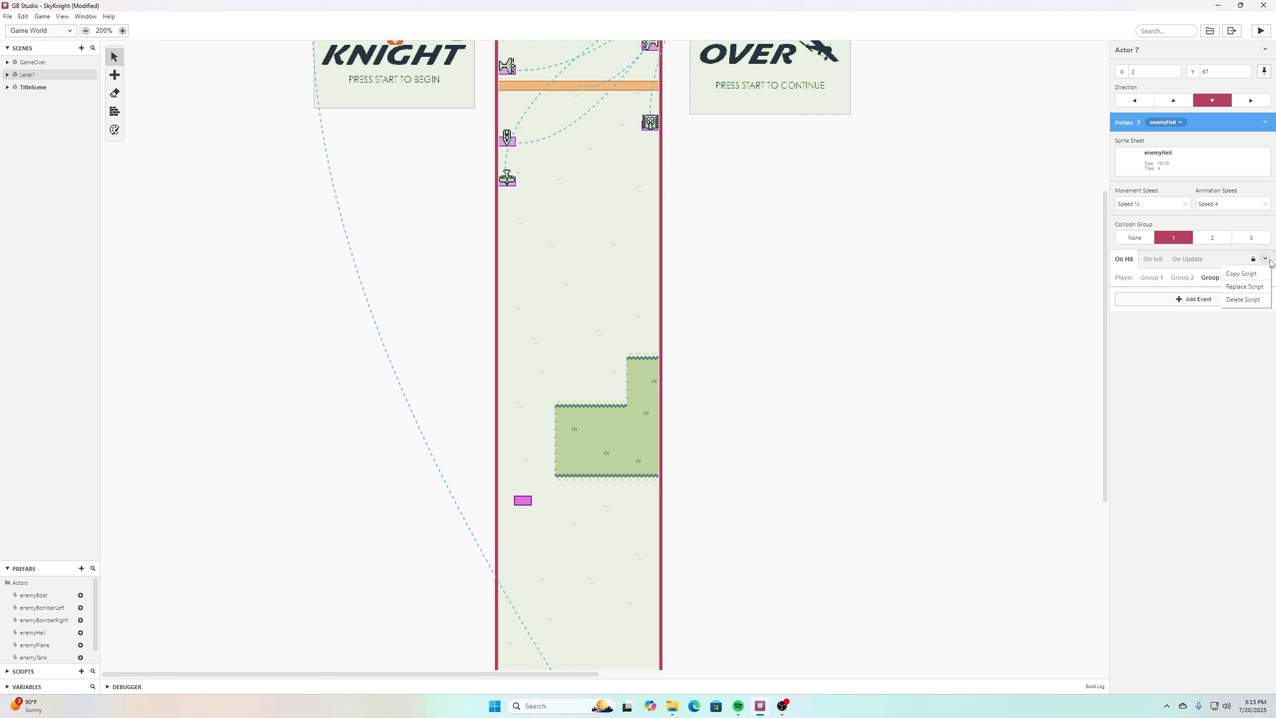
left_click(1259, 285)
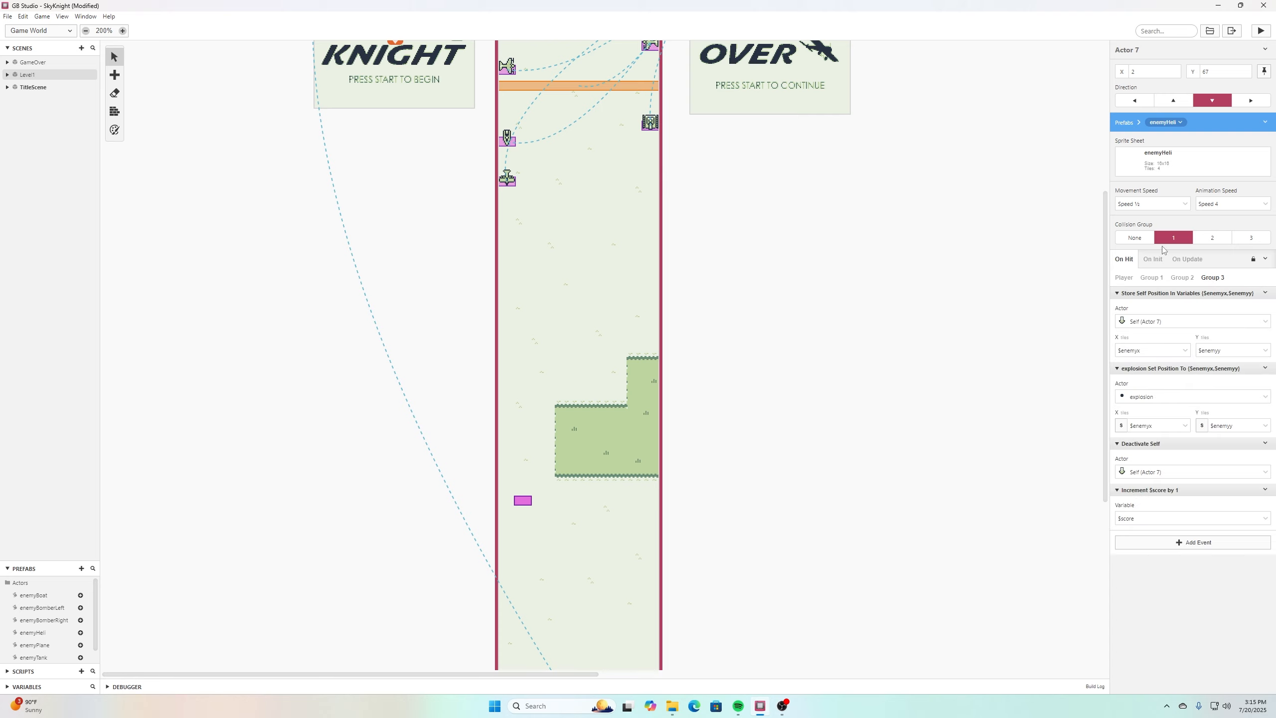
Replace the helicopter actor's On Hit Player script with a copy of the enemyBoat actor's Player hit script, and save the project.
left_click(508, 142)
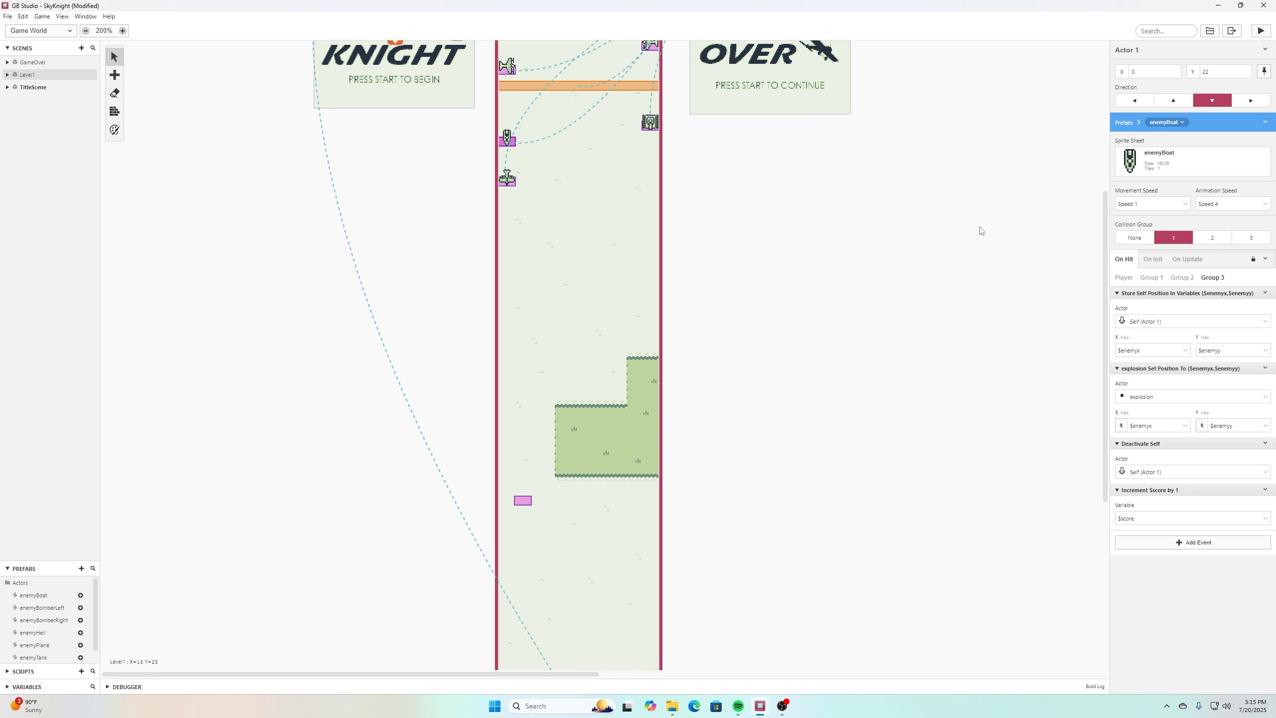
left_click(1124, 278)
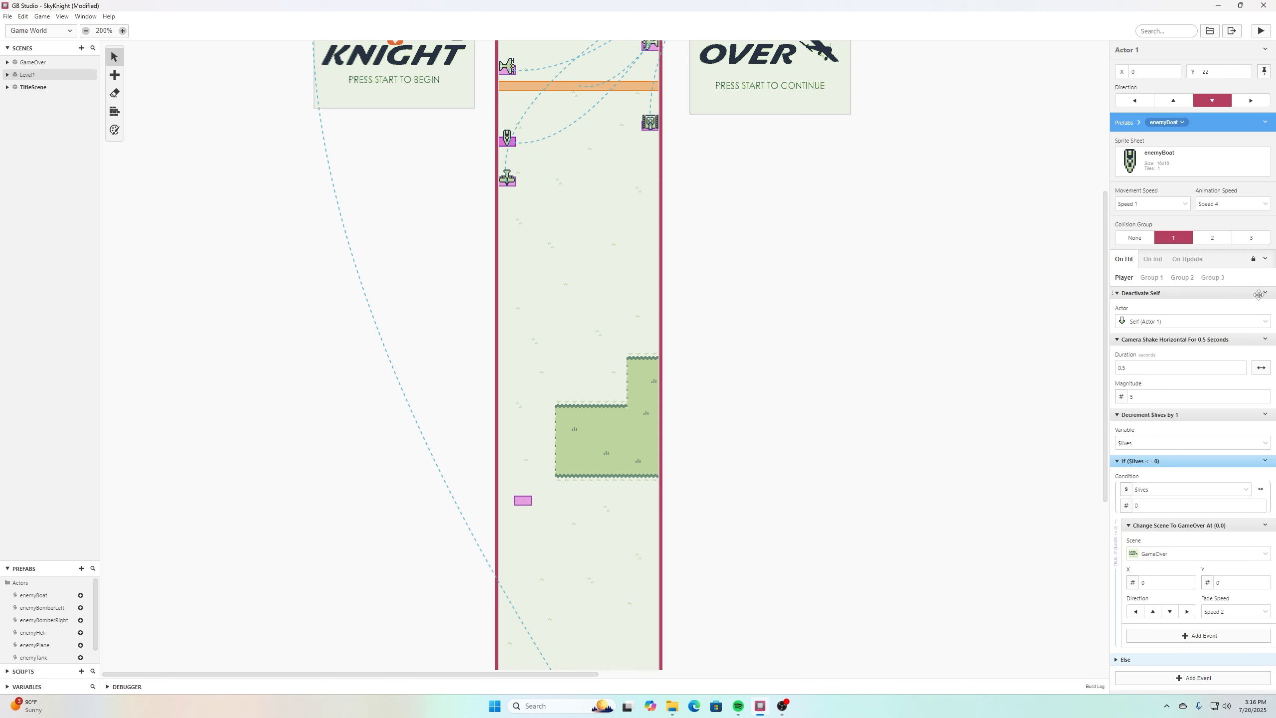
left_click(1266, 260)
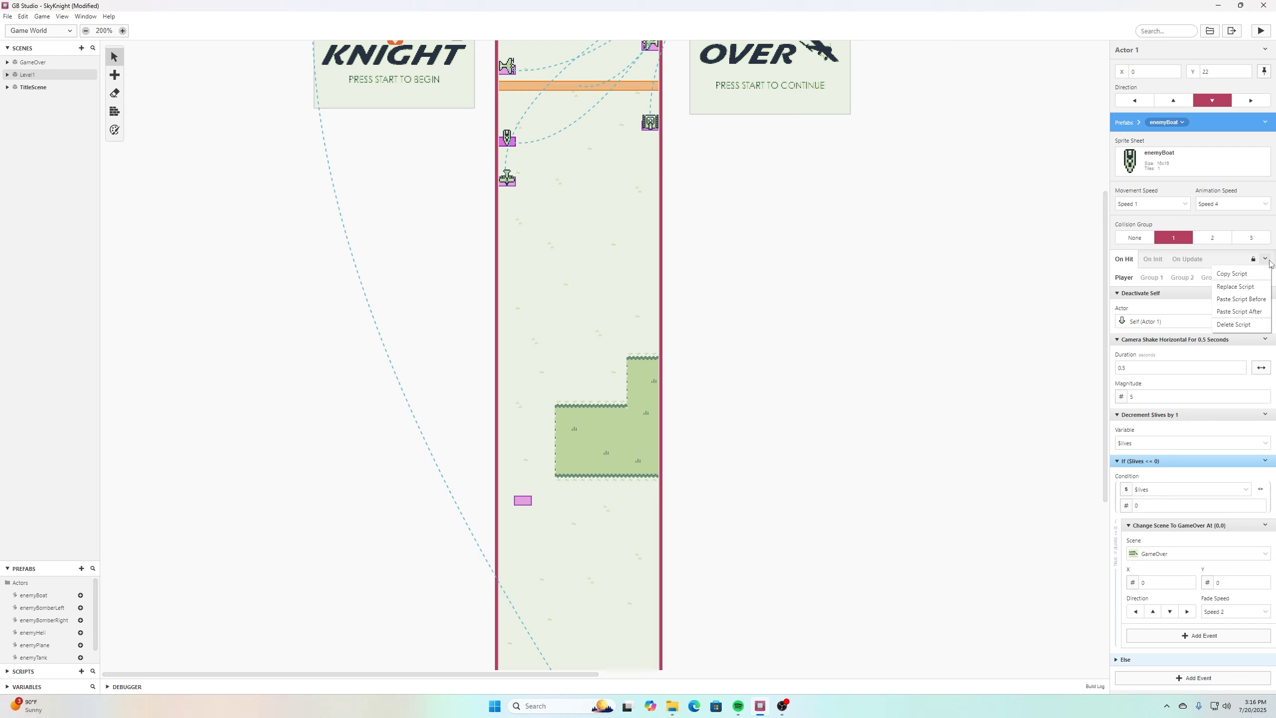
left_click(1249, 276)
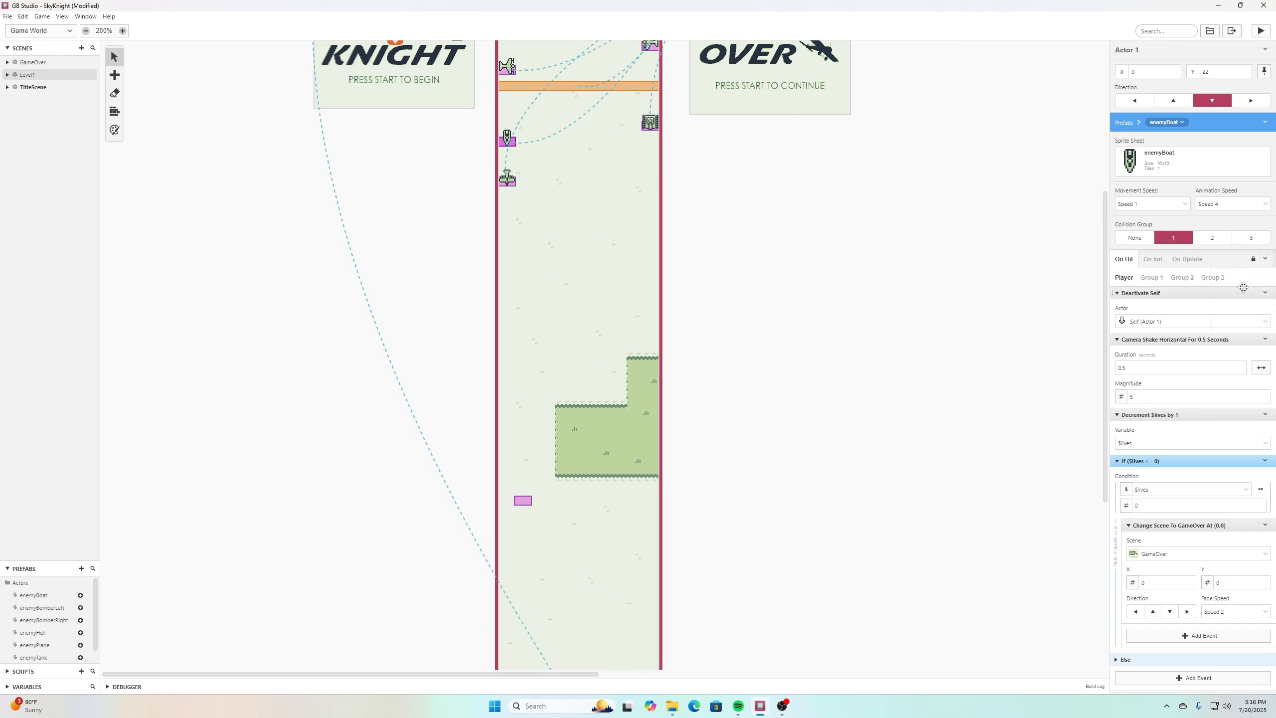
left_click(522, 500)
left_click(1266, 259)
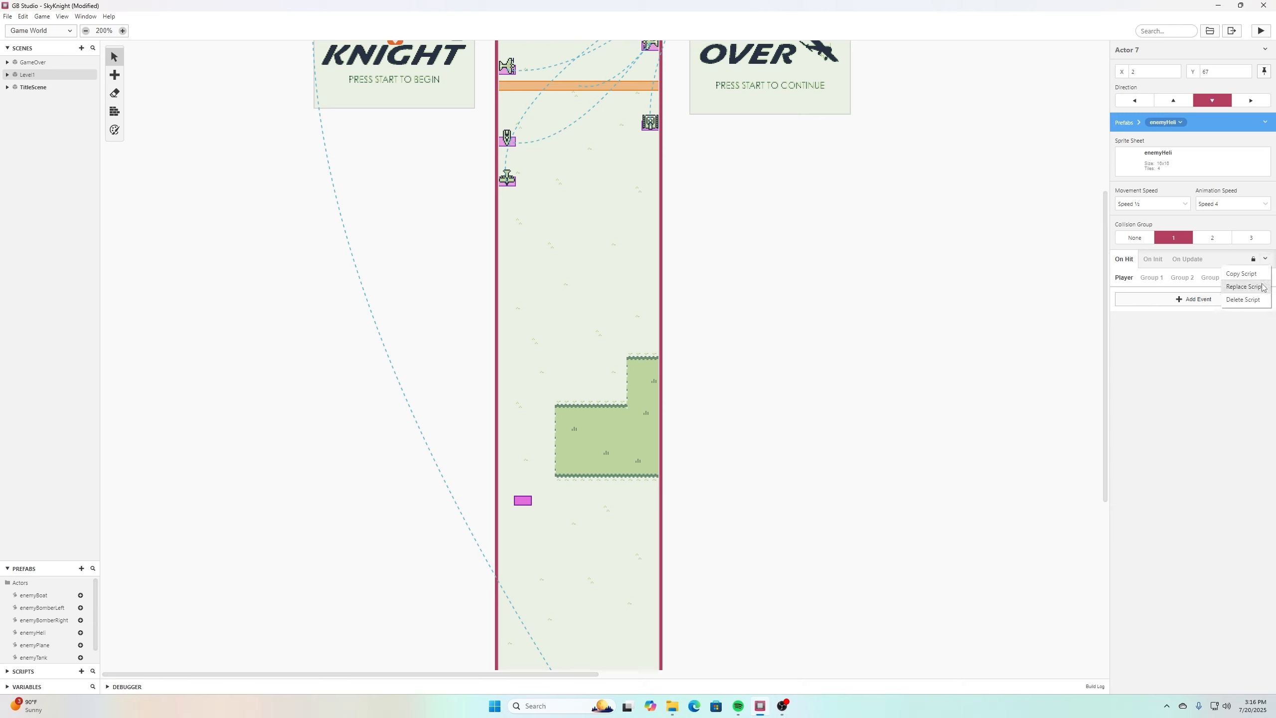
left_click(1245, 286)
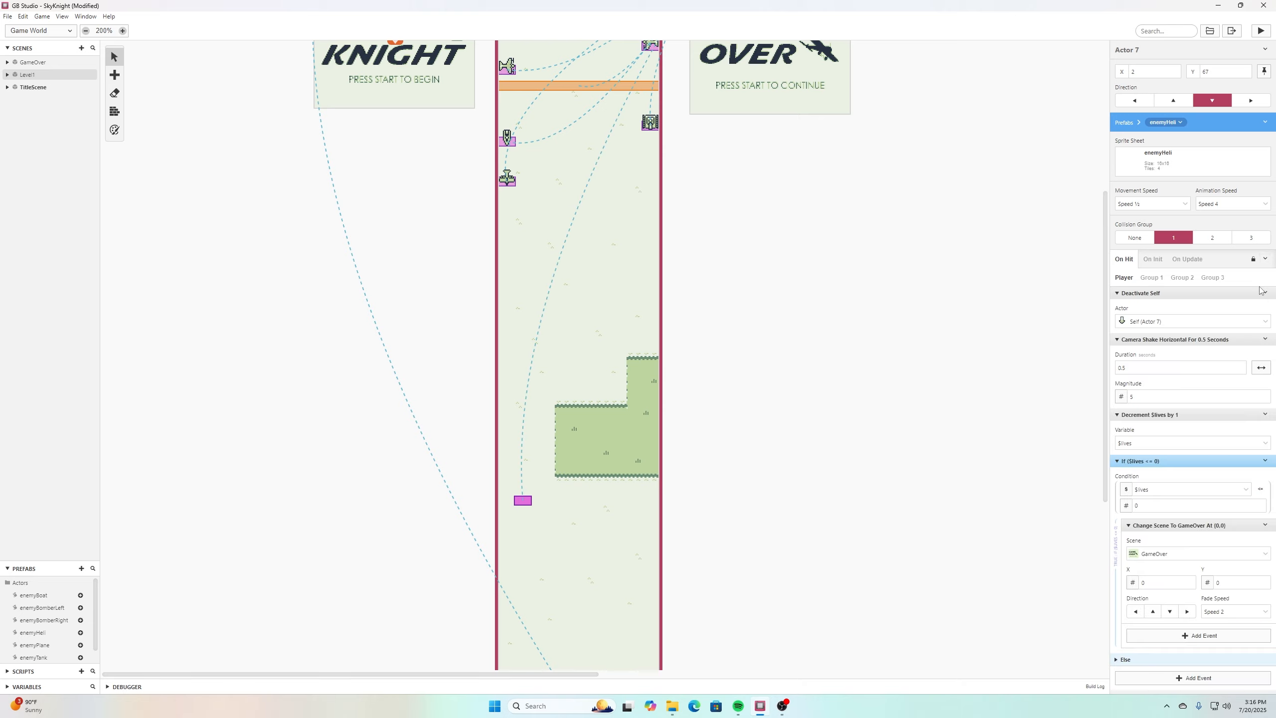
left_click(7, 16)
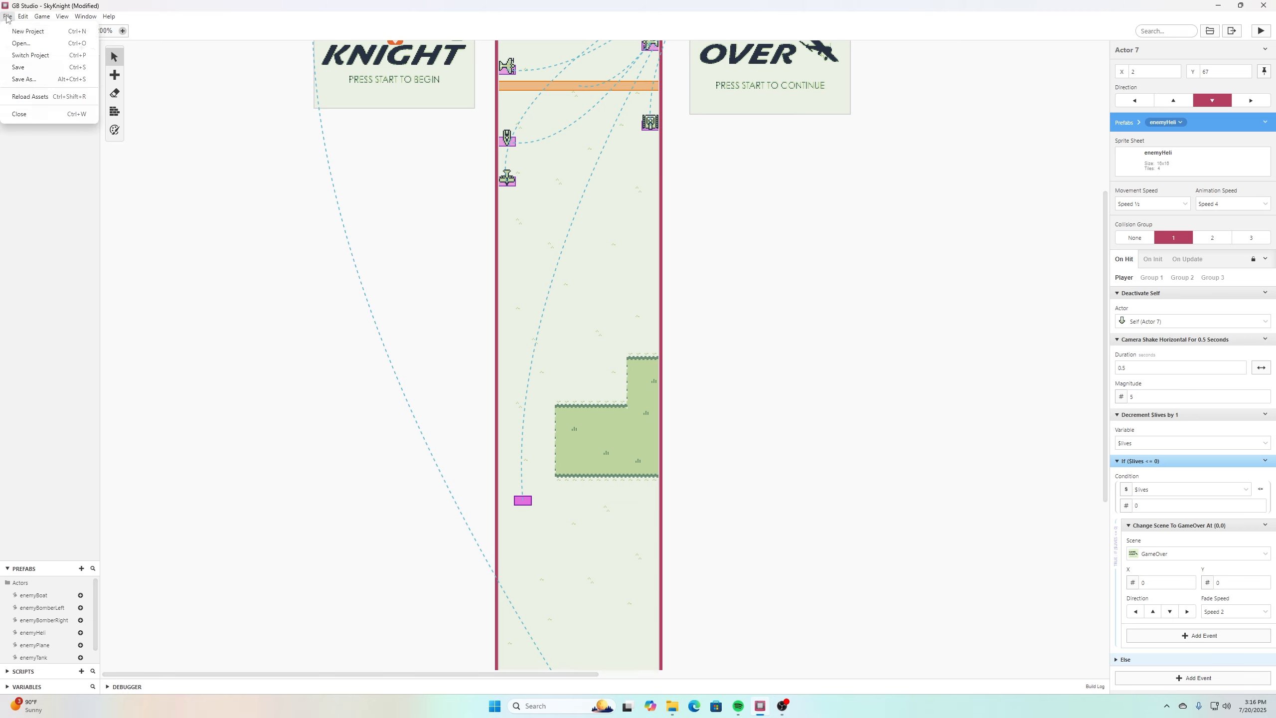
left_click(30, 67)
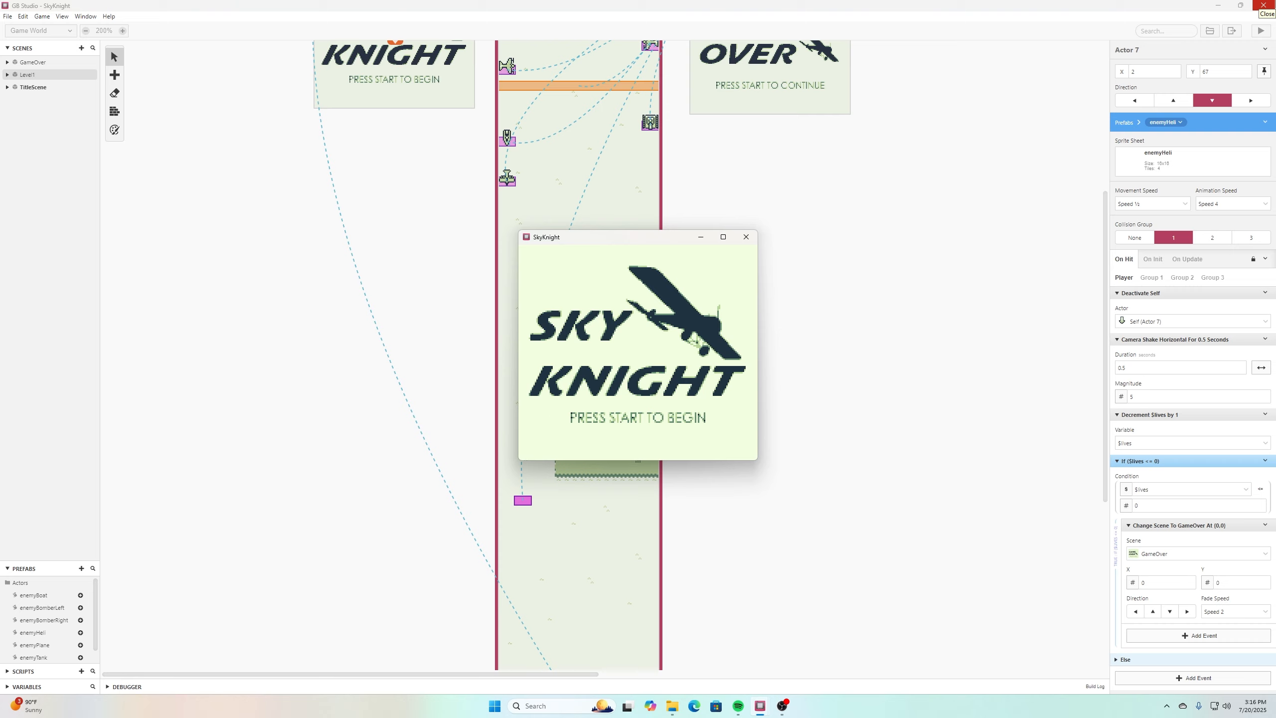
Playtest the helicopter's player collision by flying the plane into it, and close the game.
key("Return")
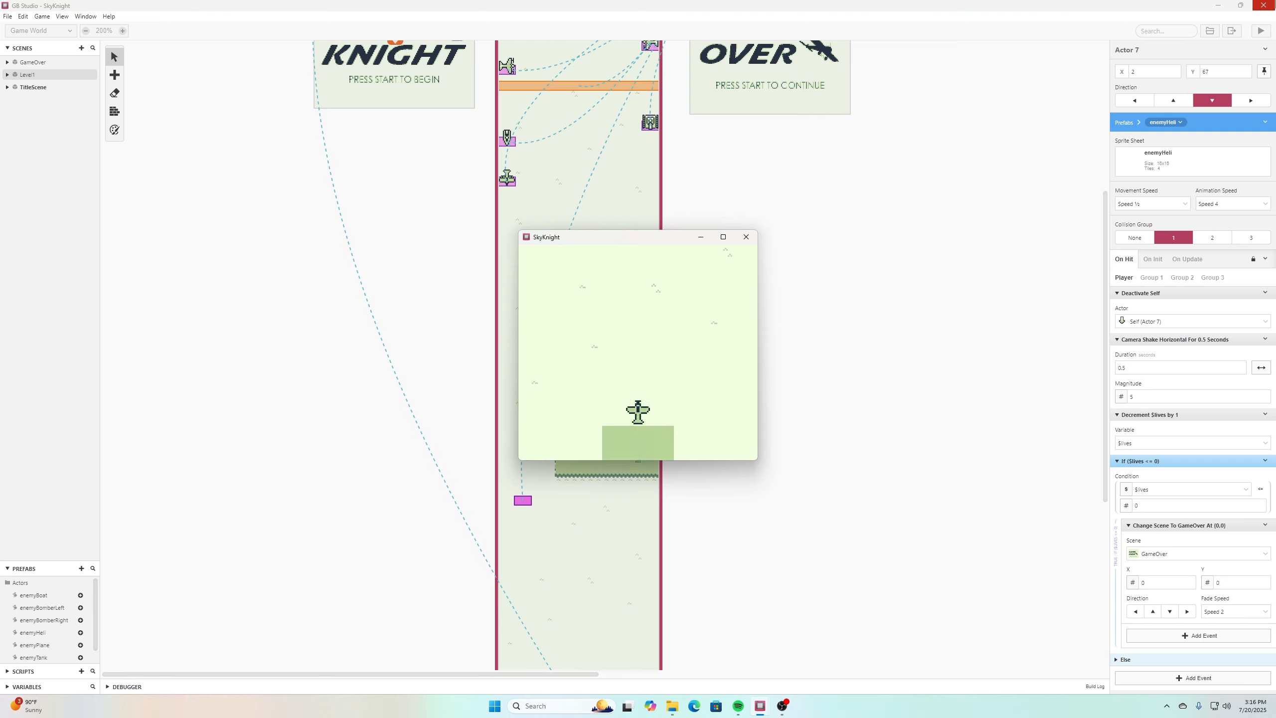
key("Right")
key("Left")
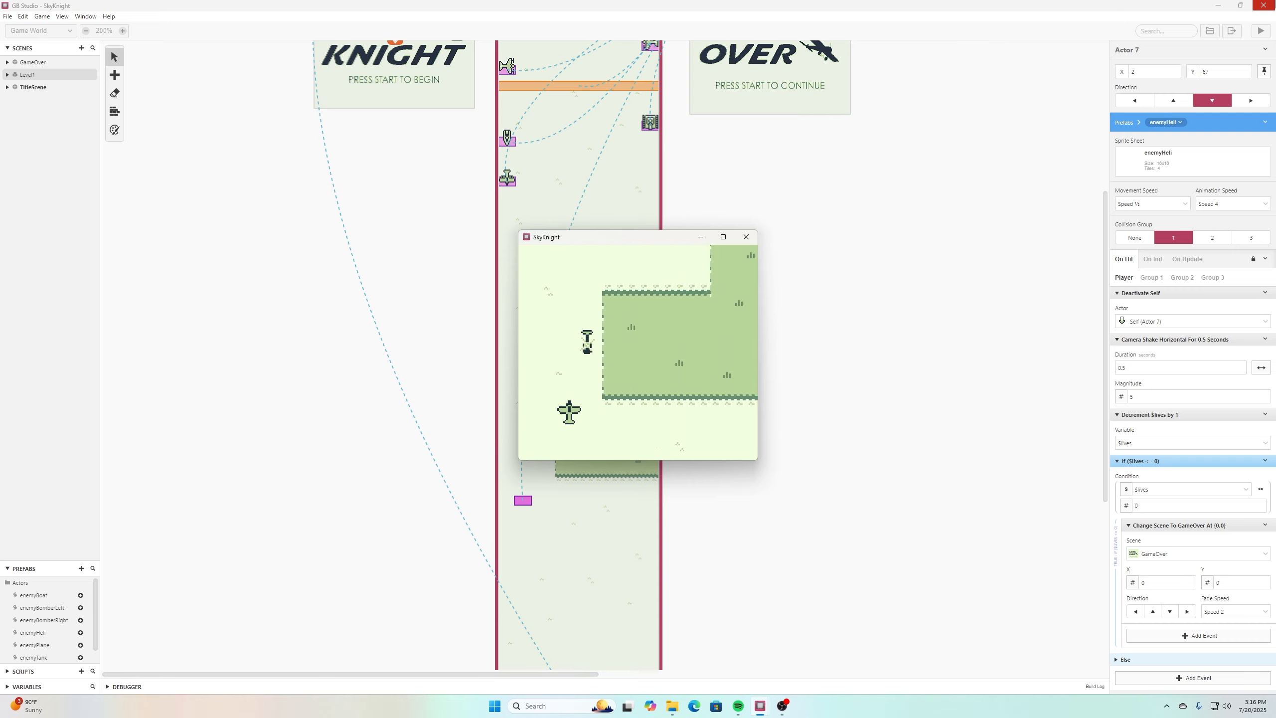
key("Left")
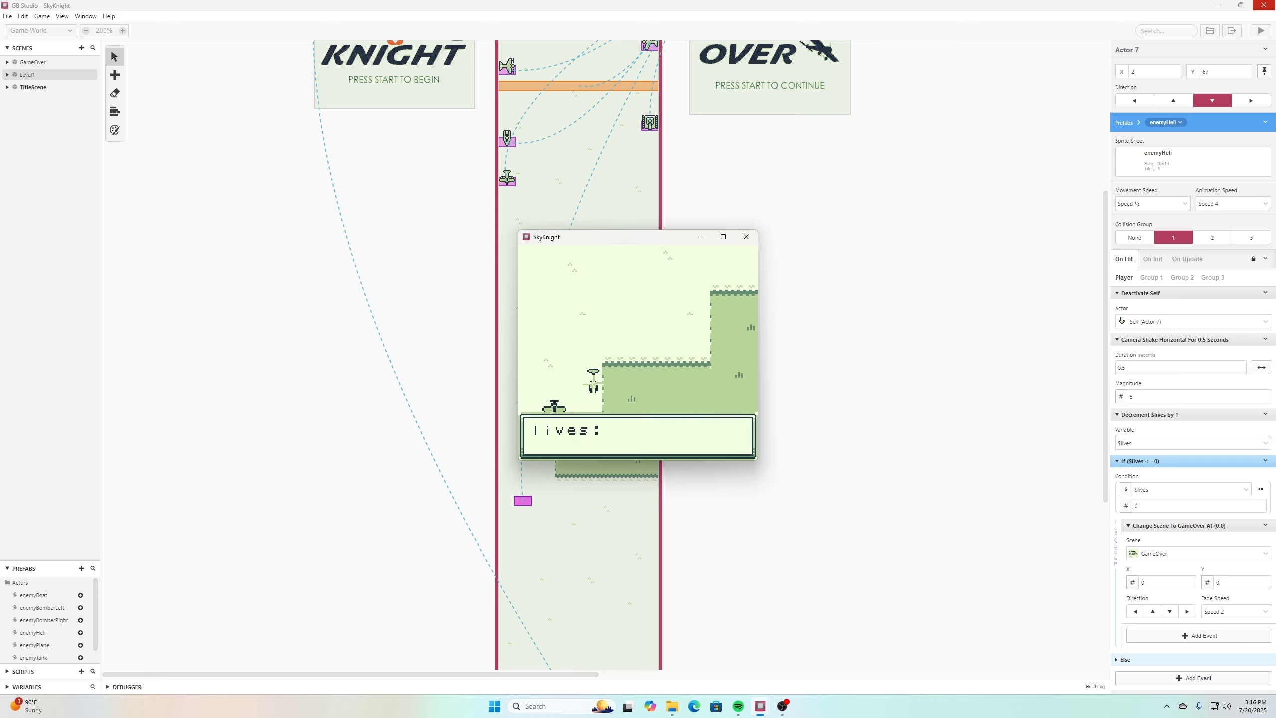
key("Right")
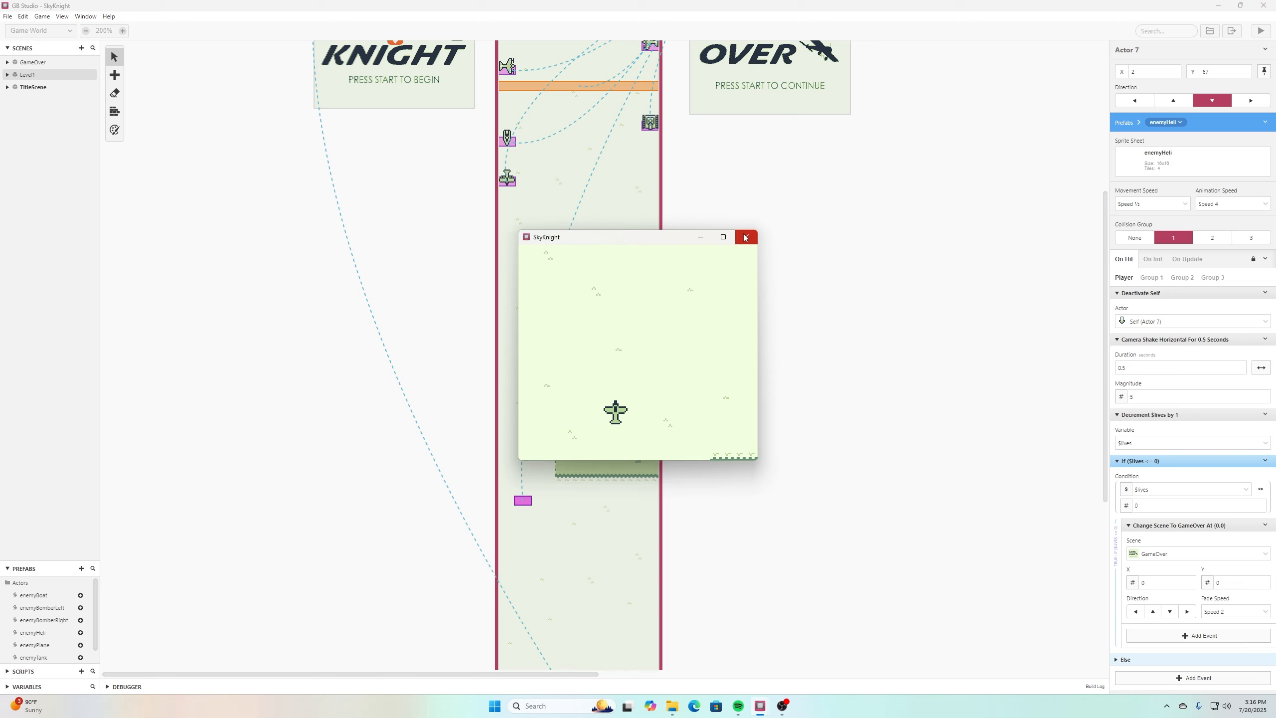
left_click(747, 238)
Run the game again to test the helicopter's Group 3 hit response while steering the plane, and close the game.
left_click(1261, 31)
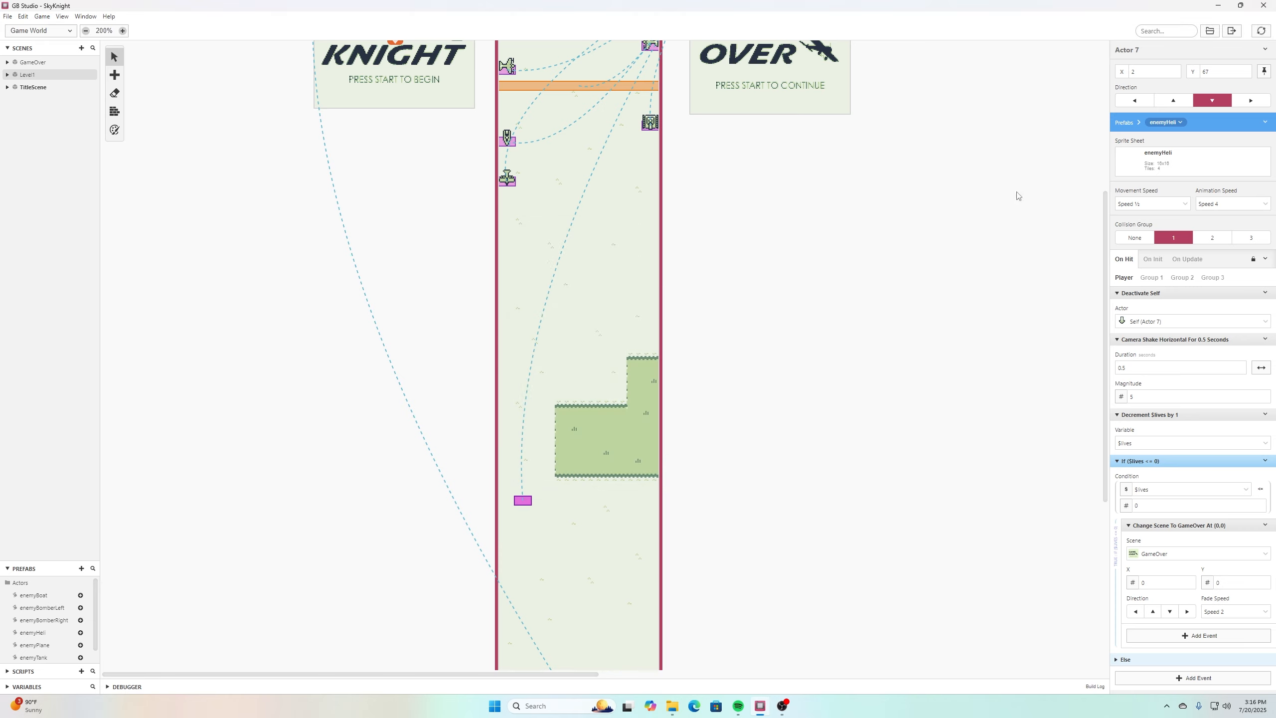
key("Return")
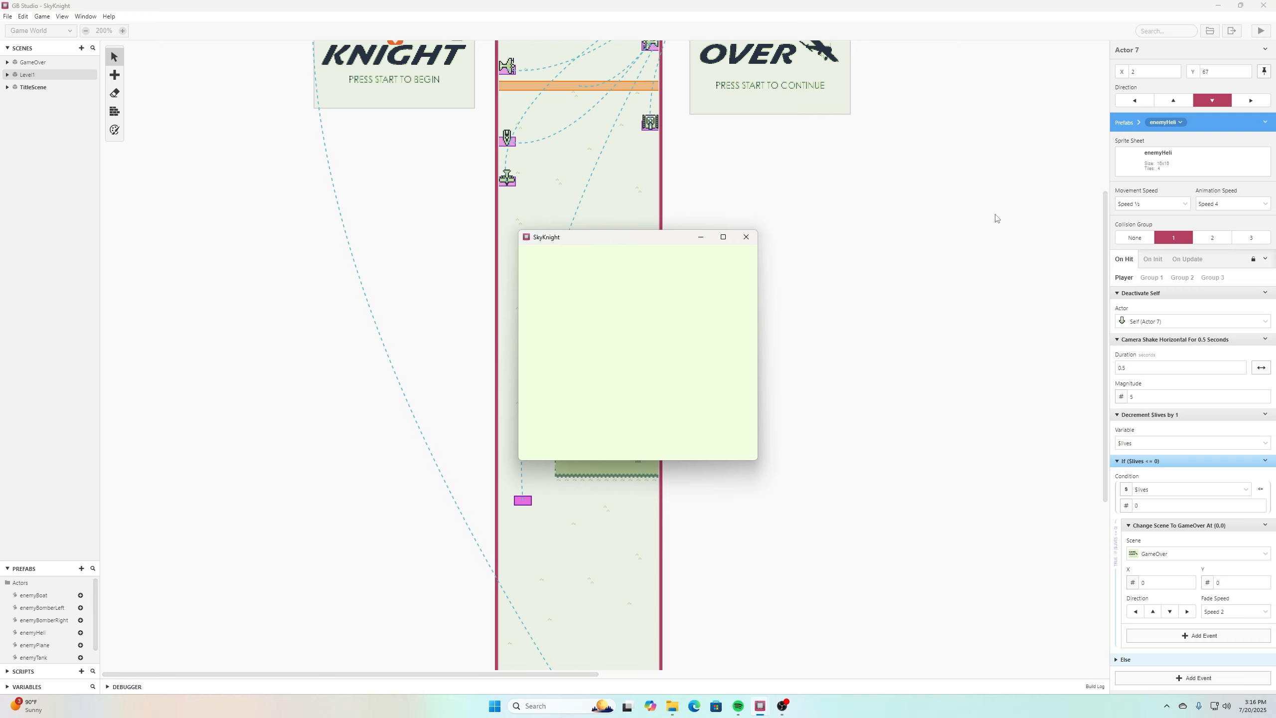
key("Up")
key("Left")
key("Right")
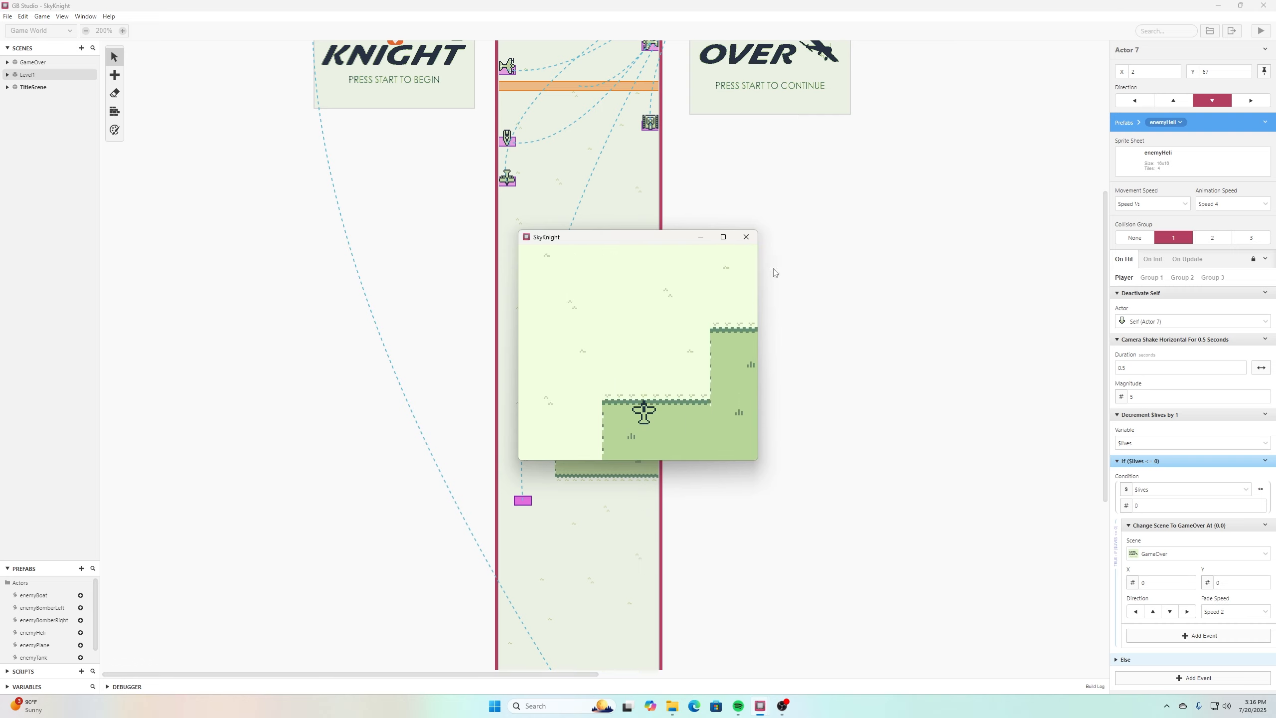
left_click(746, 237)
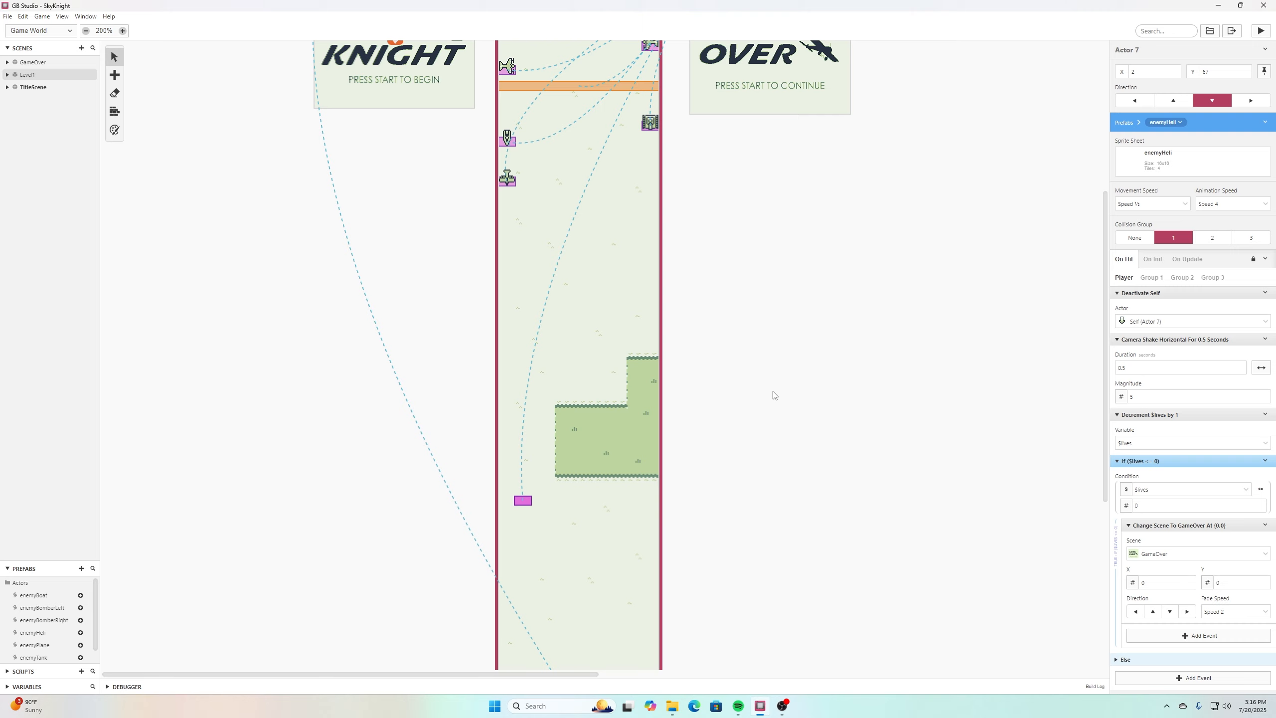
Save the project and select the enemyPlane actor in Level1.
left_click(8, 17)
left_click(39, 71)
scroll(622, 182, "up", 2)
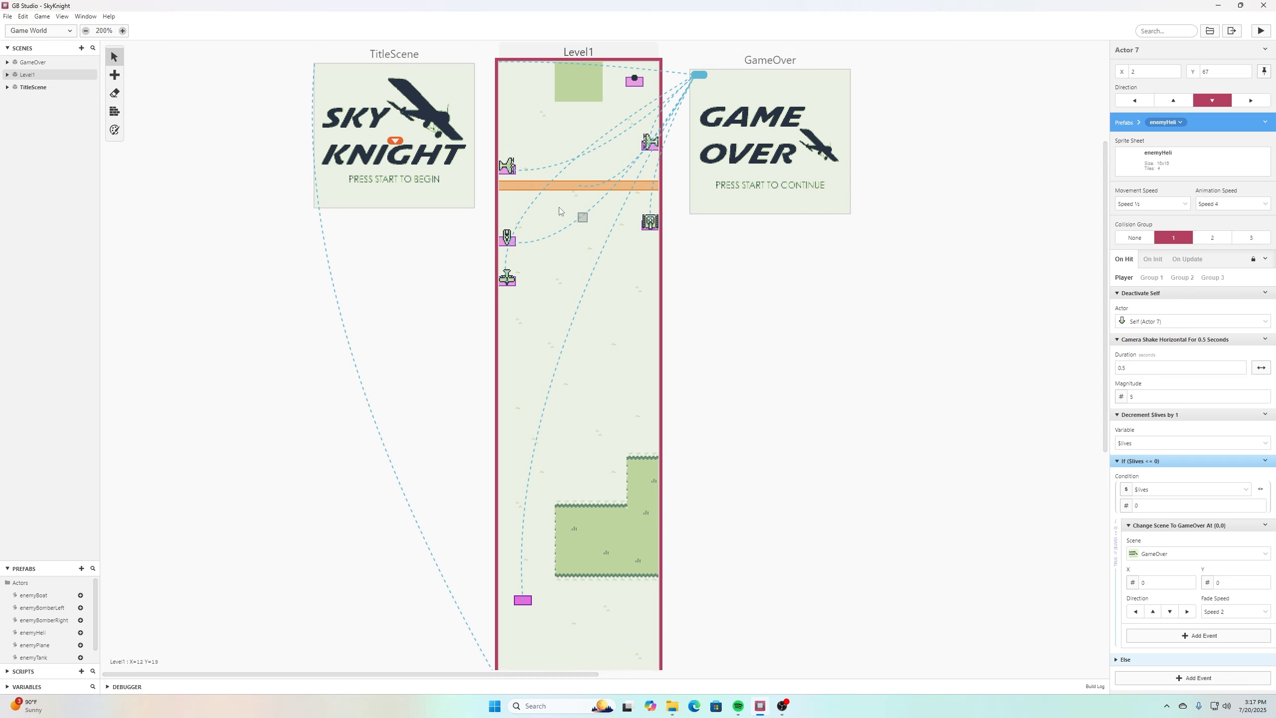
scroll(628, 334, "down", 2)
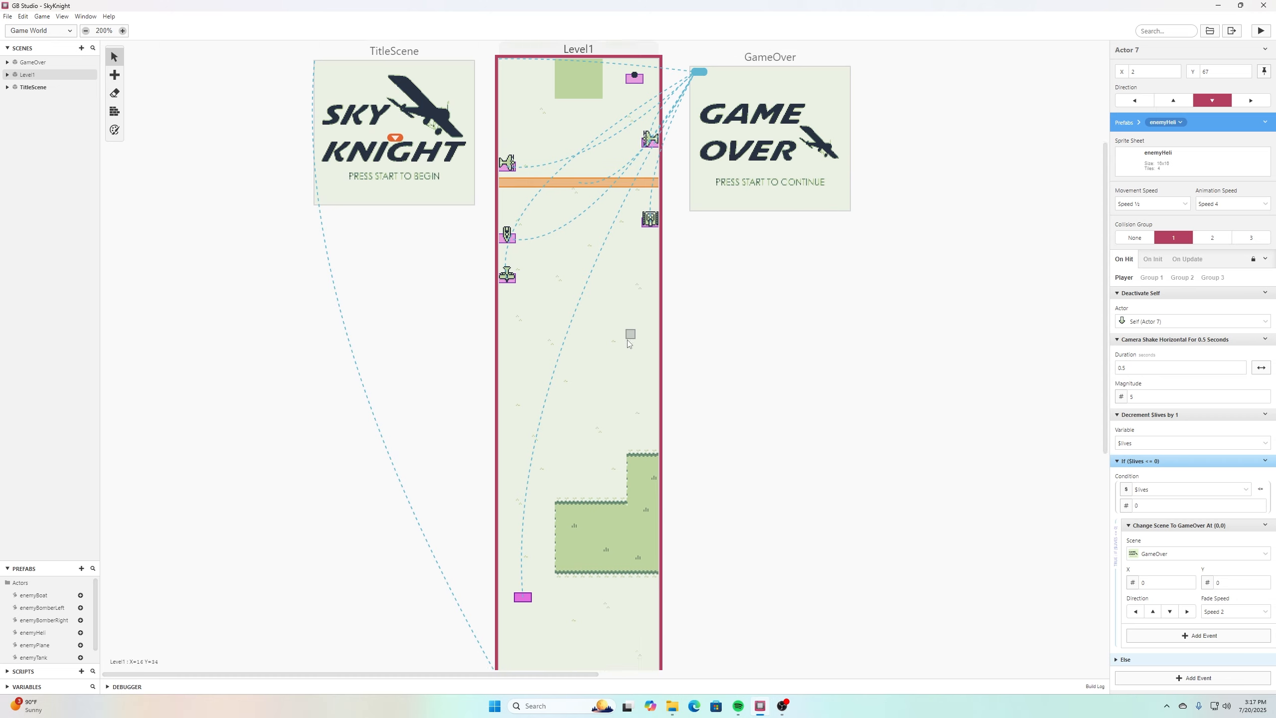
scroll(627, 343, "down", 2)
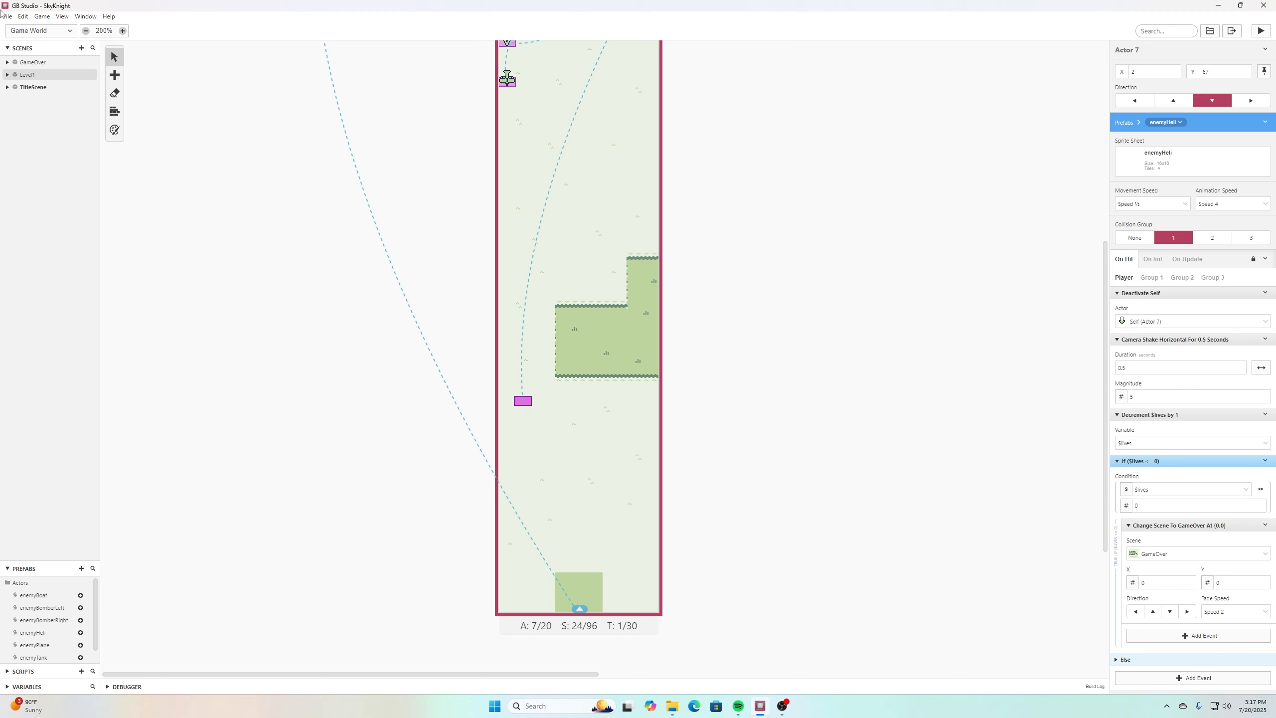
scroll(810, 284, "up", 4)
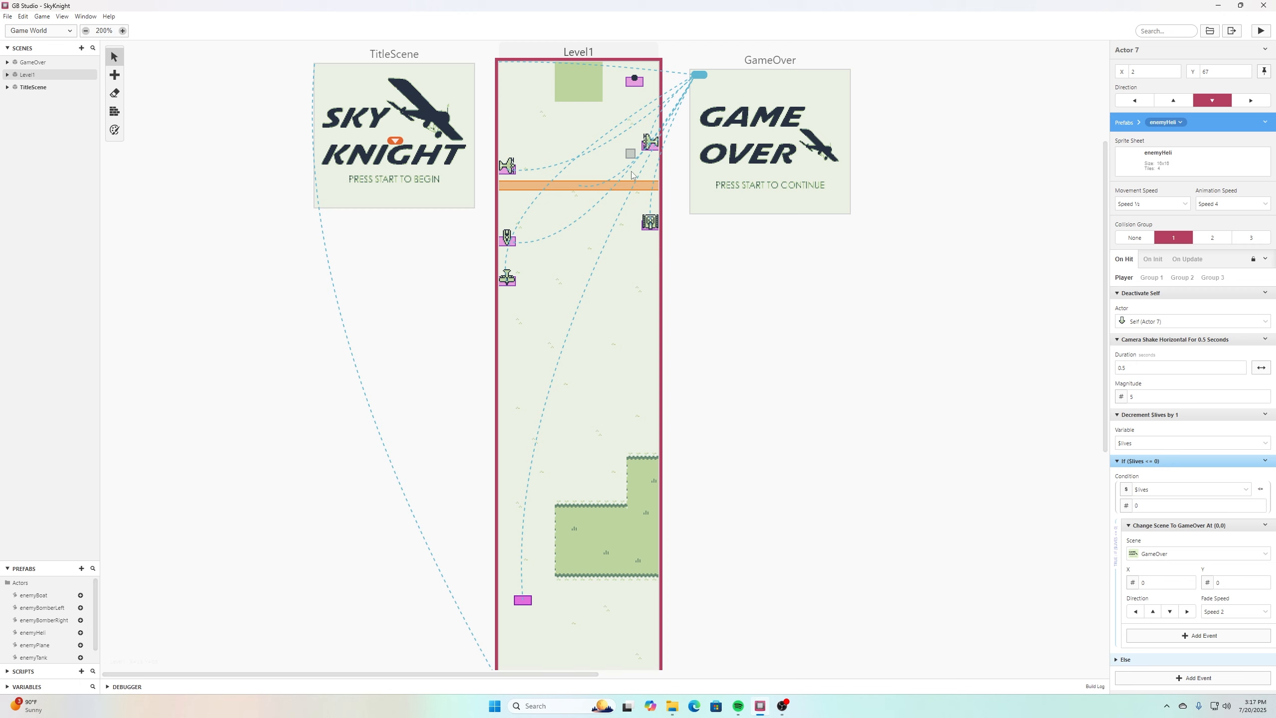
left_click(510, 282)
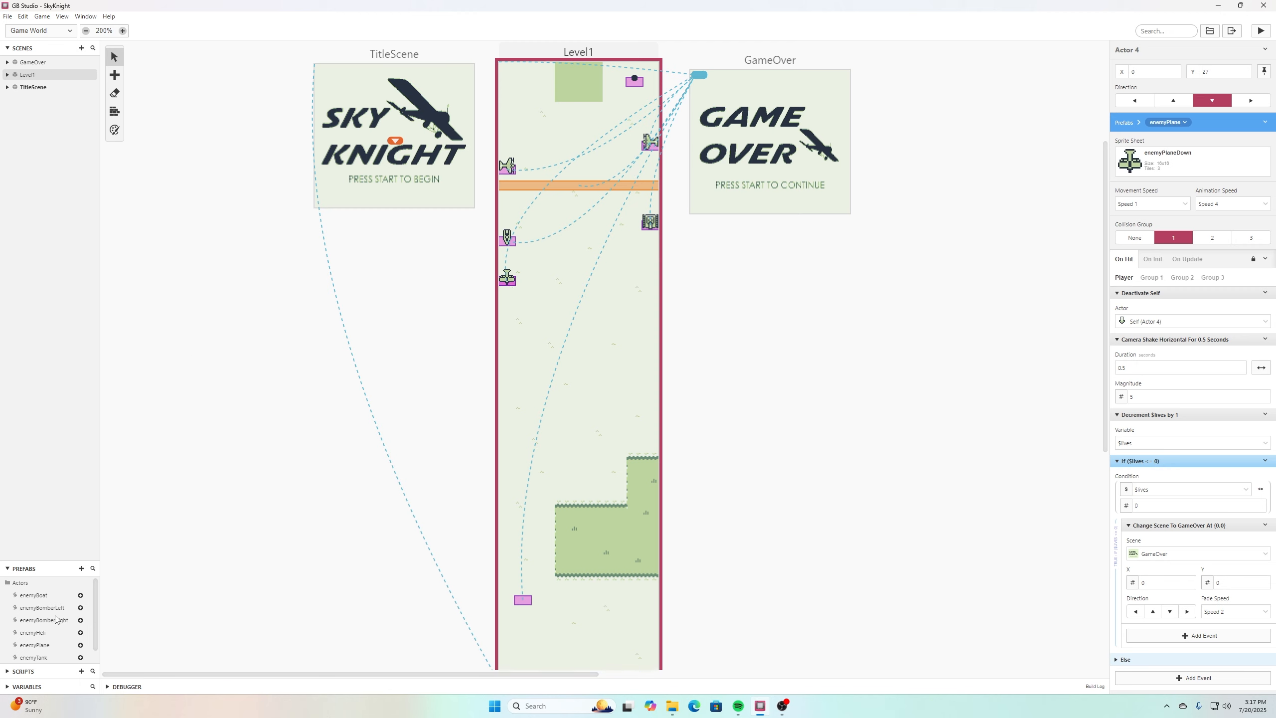
Add two more enemyPlane prefab actors to Level1, stepped diagonally down and right from the existing enemy plane, and save the project.
left_click(79, 645)
left_click(530, 301)
left_click(80, 645)
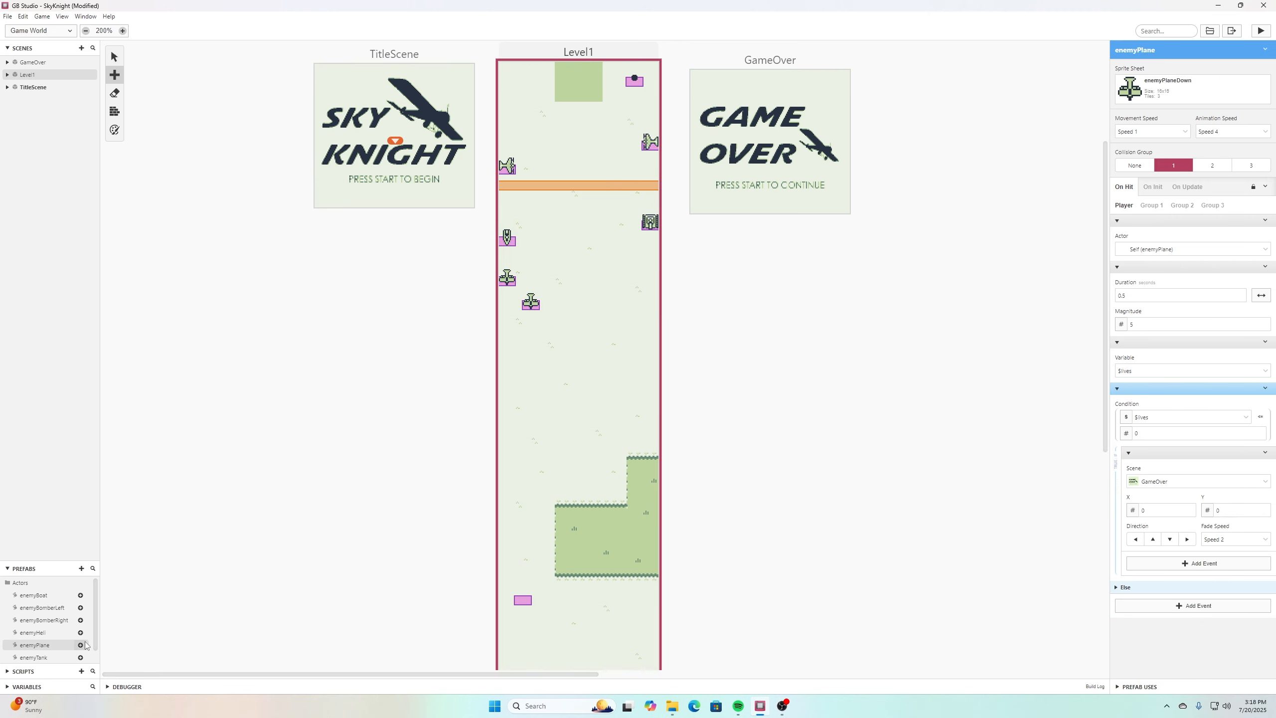
left_click(554, 337)
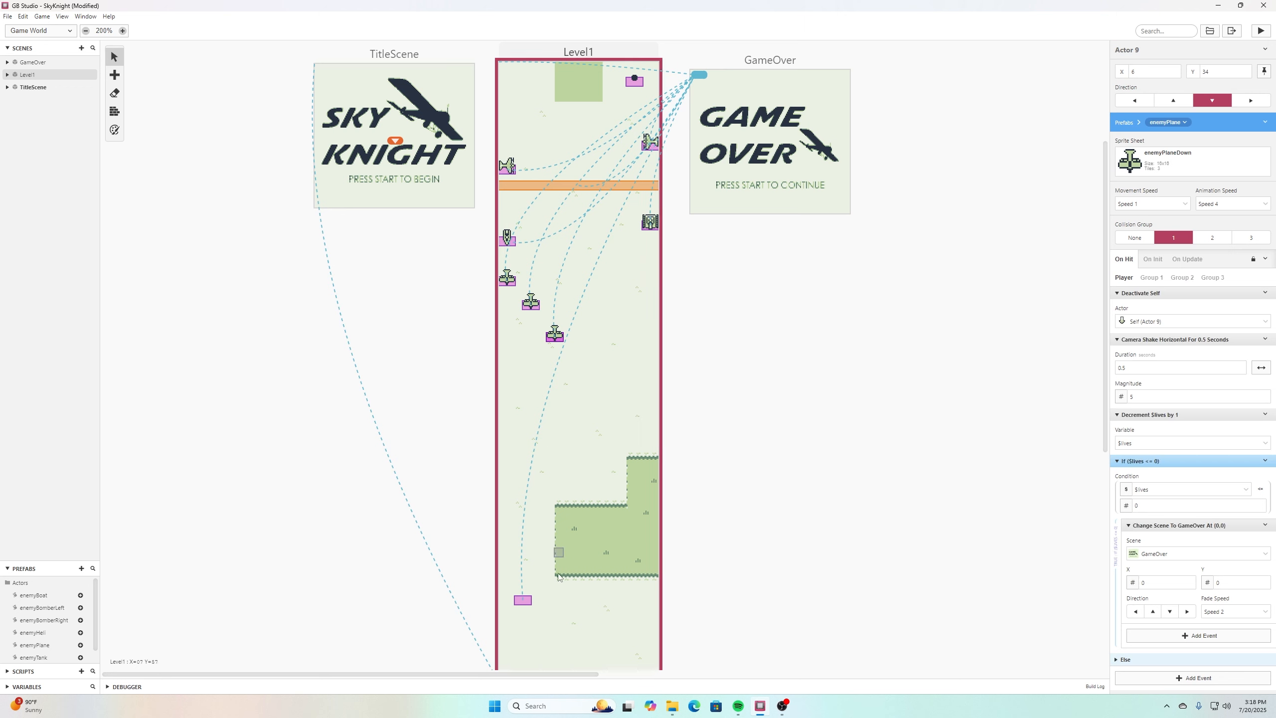
left_click(7, 16)
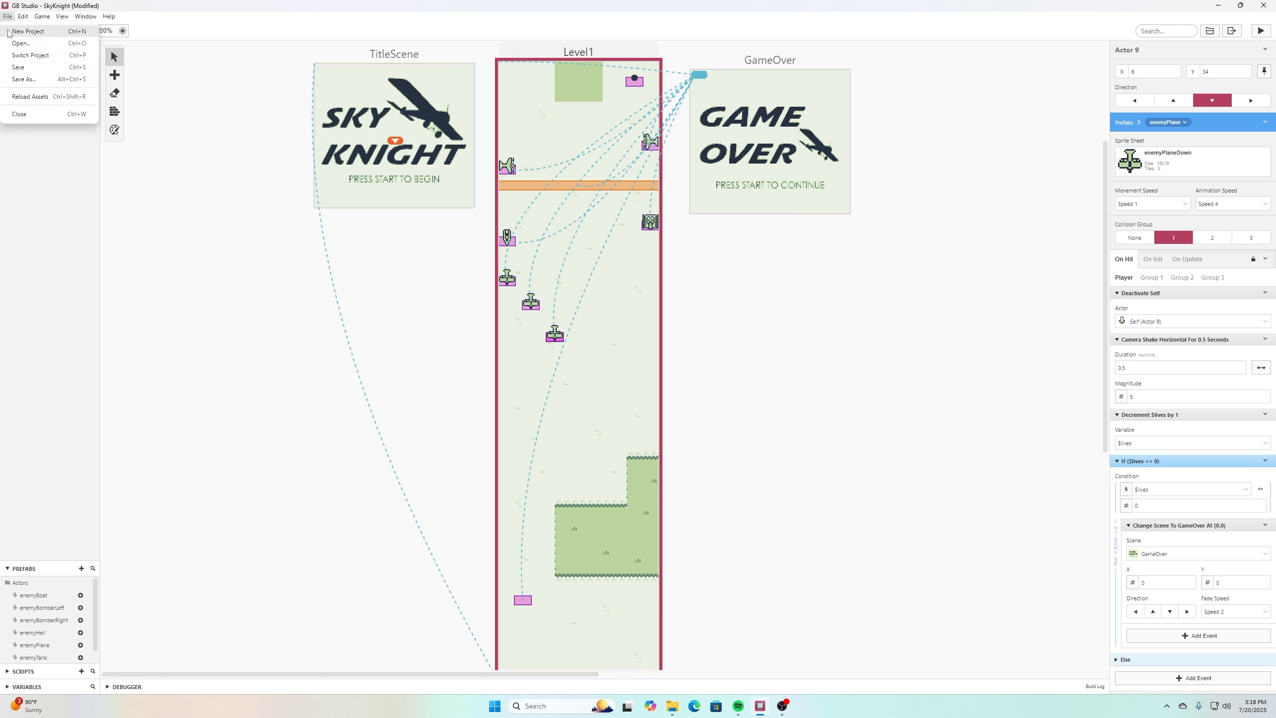
left_click(25, 69)
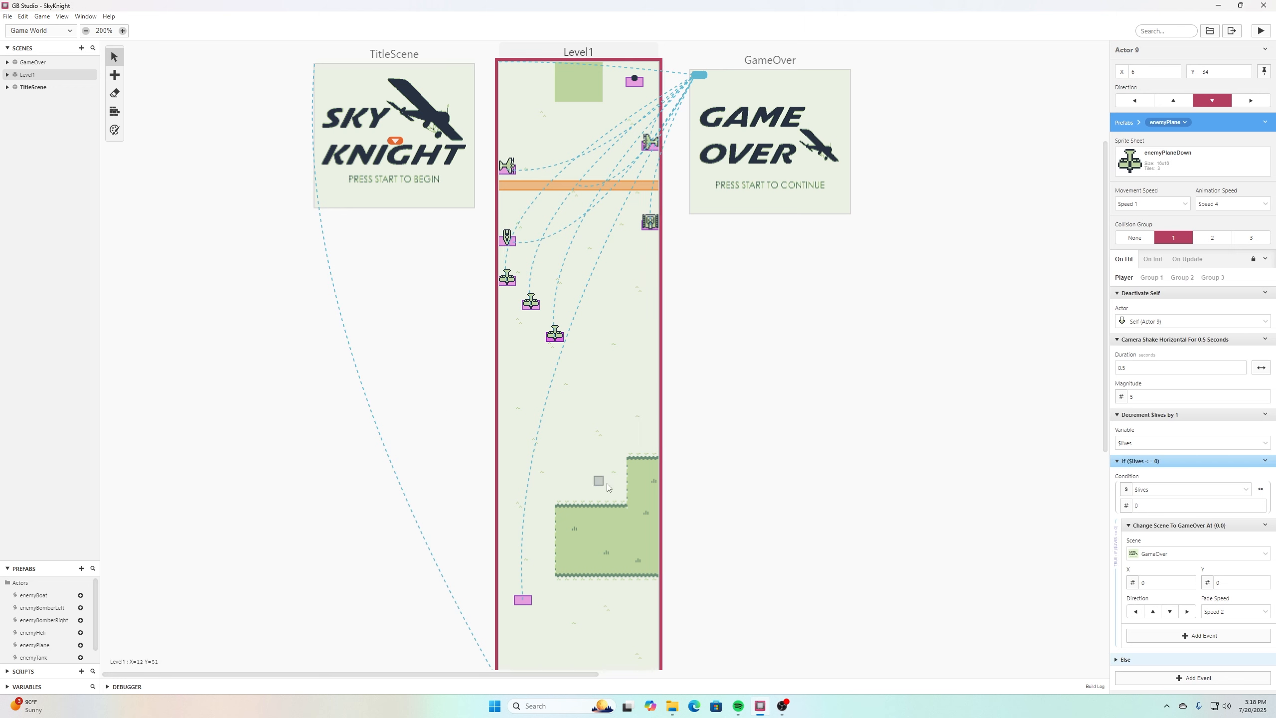
Run the game, start Level1, and steer the plane past the helicopter while firing at the enemy planes.
left_click(1261, 31)
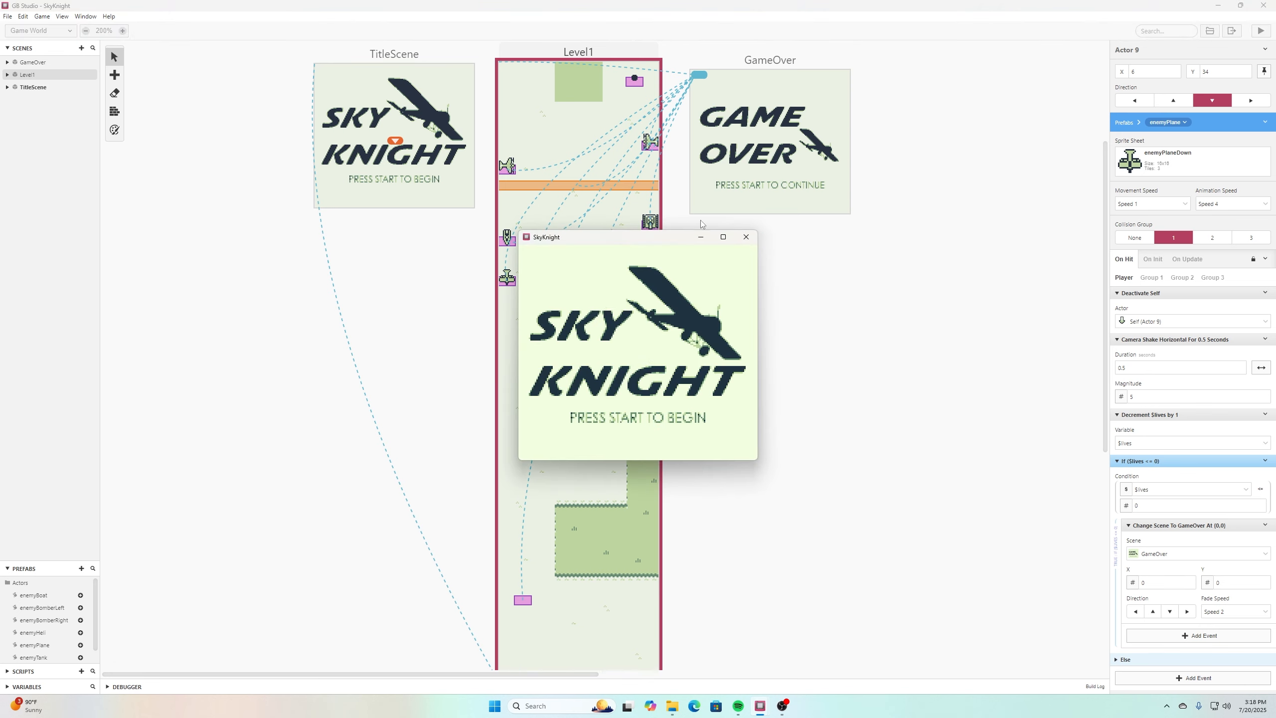
key("Return")
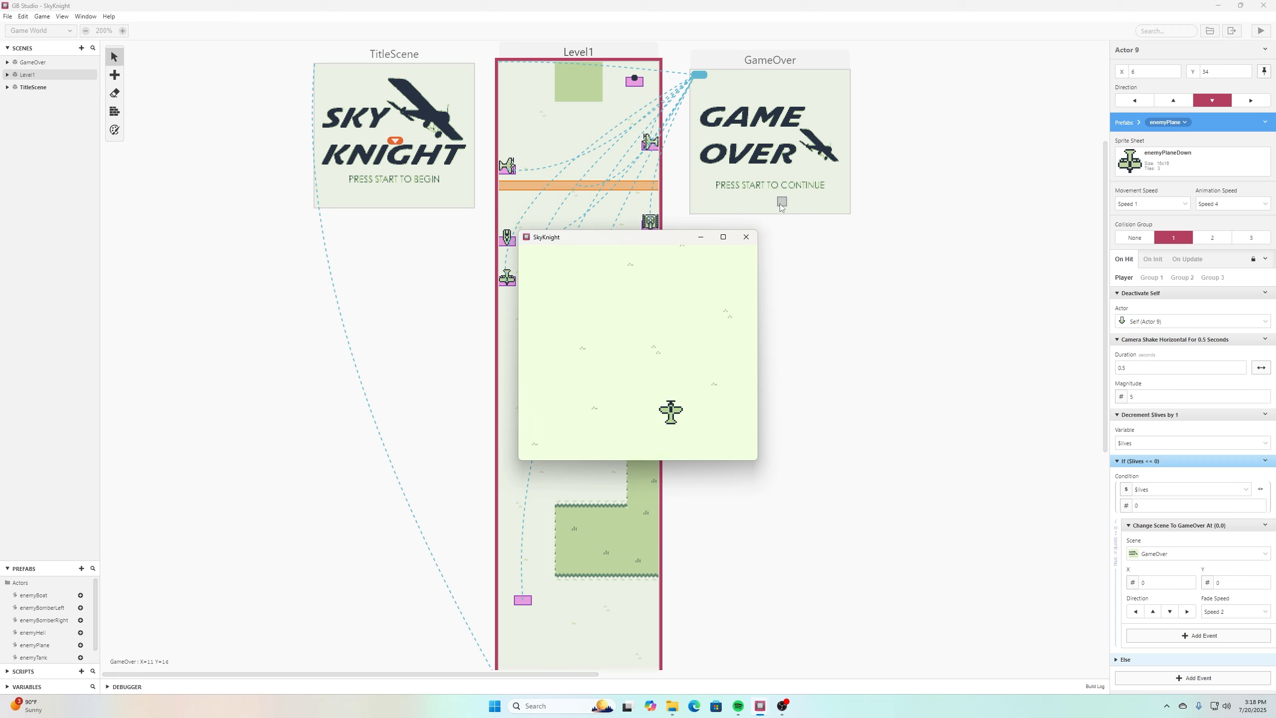
key("Left")
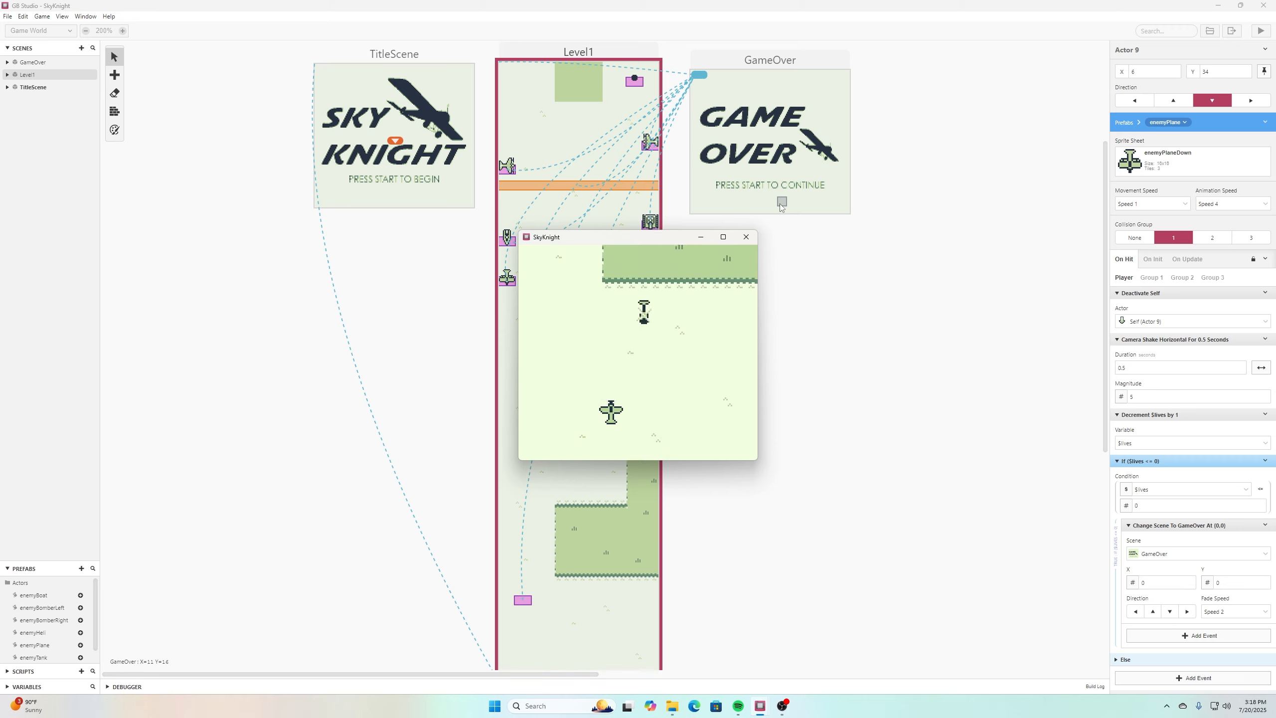
key("Right")
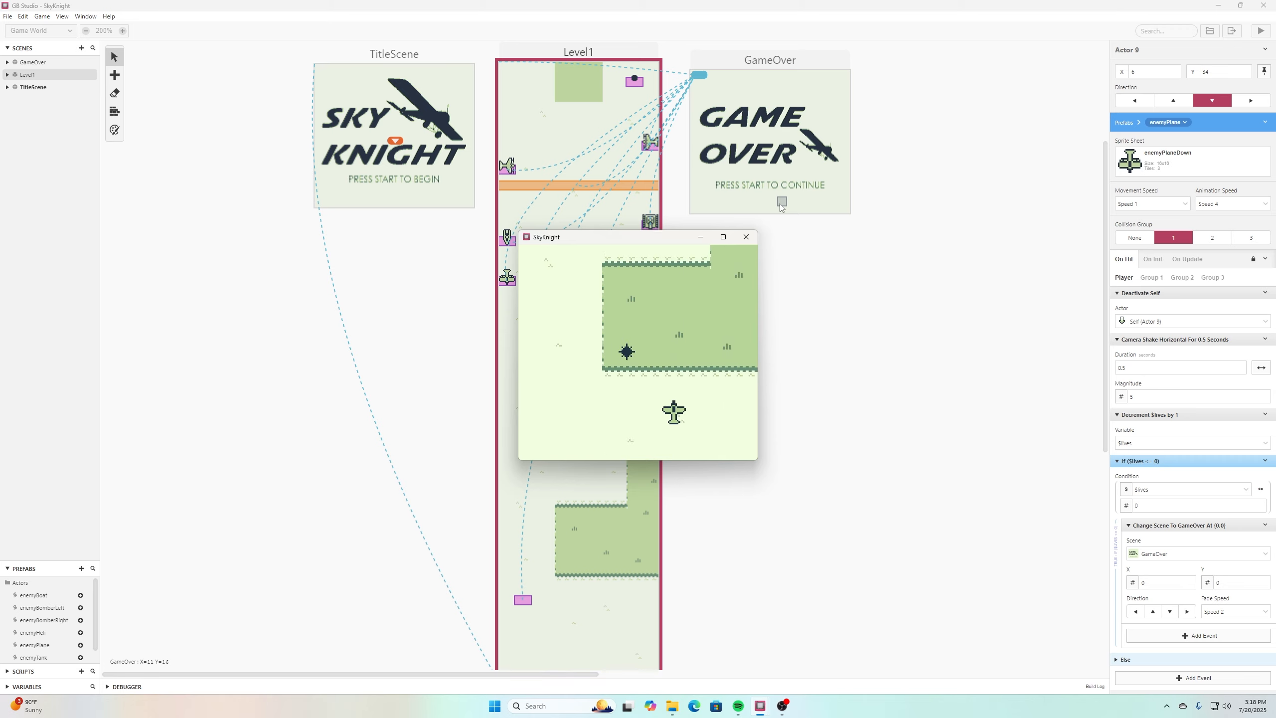
key("Left")
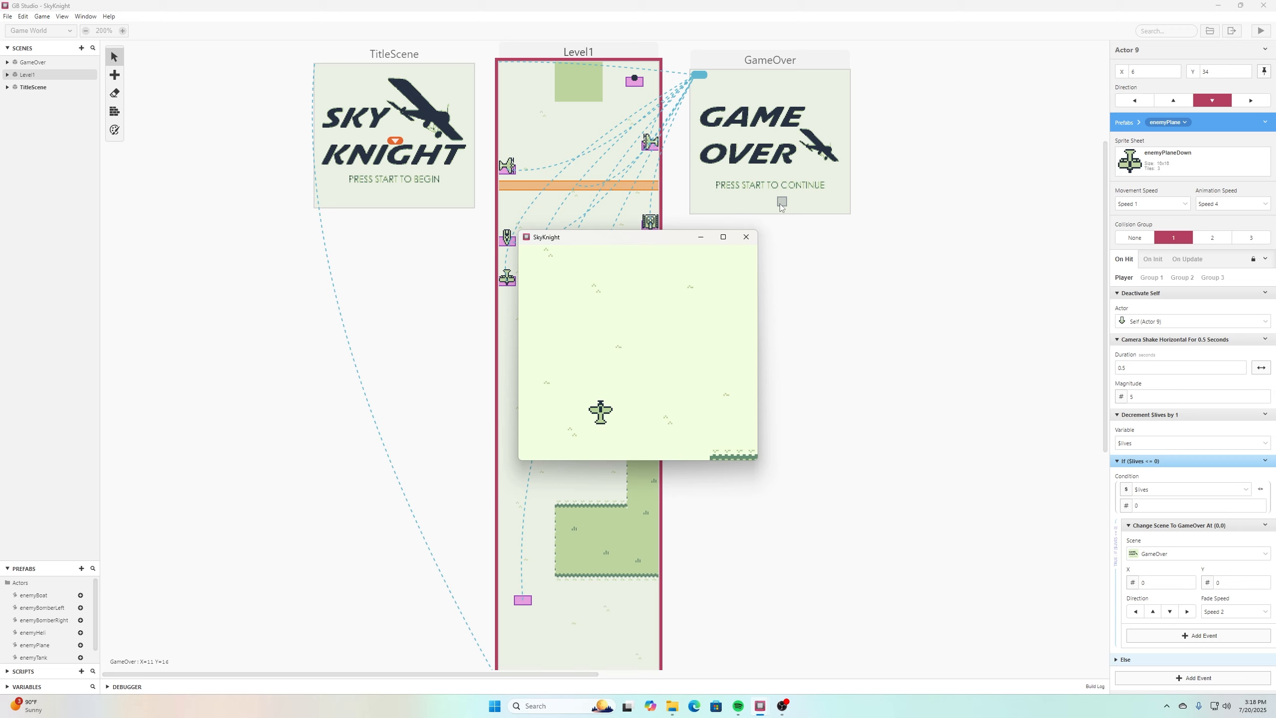
key("z")
key("Left")
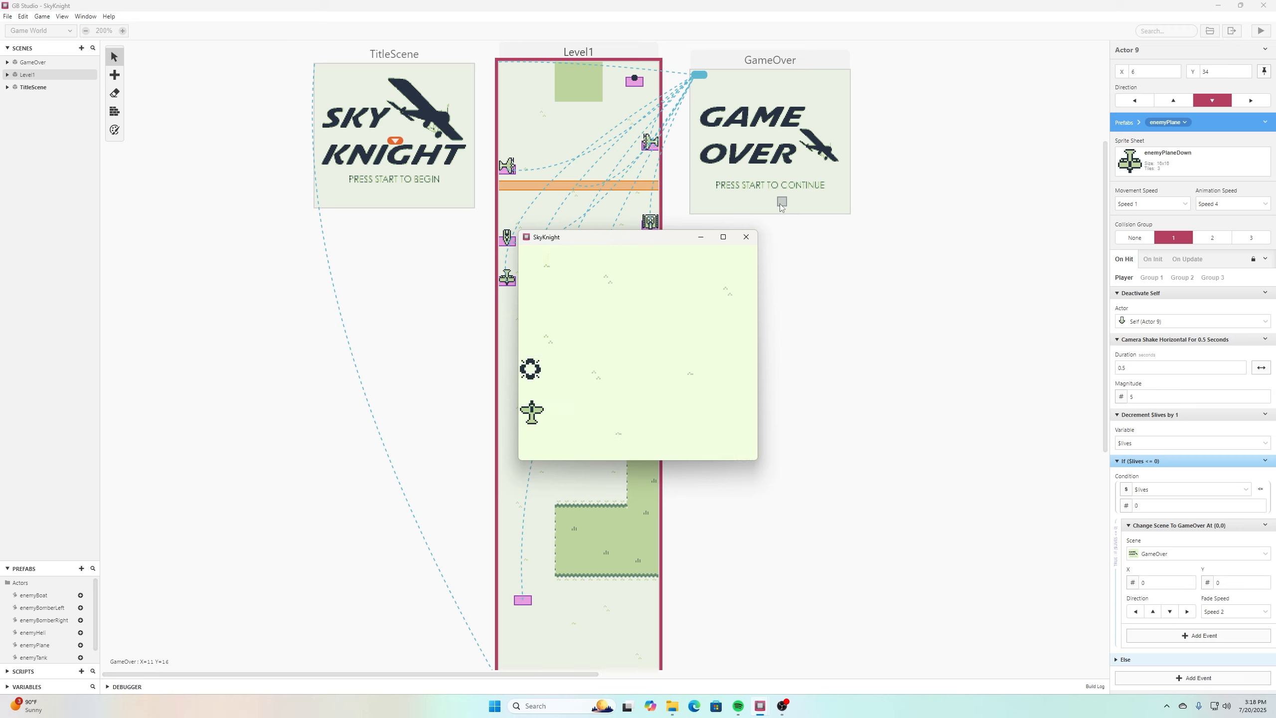
Continue the playtest by steering among the enemy boat, tank and bombers, and pause briefly to check lives and score.
key("Right")
key("Left")
key("Left")
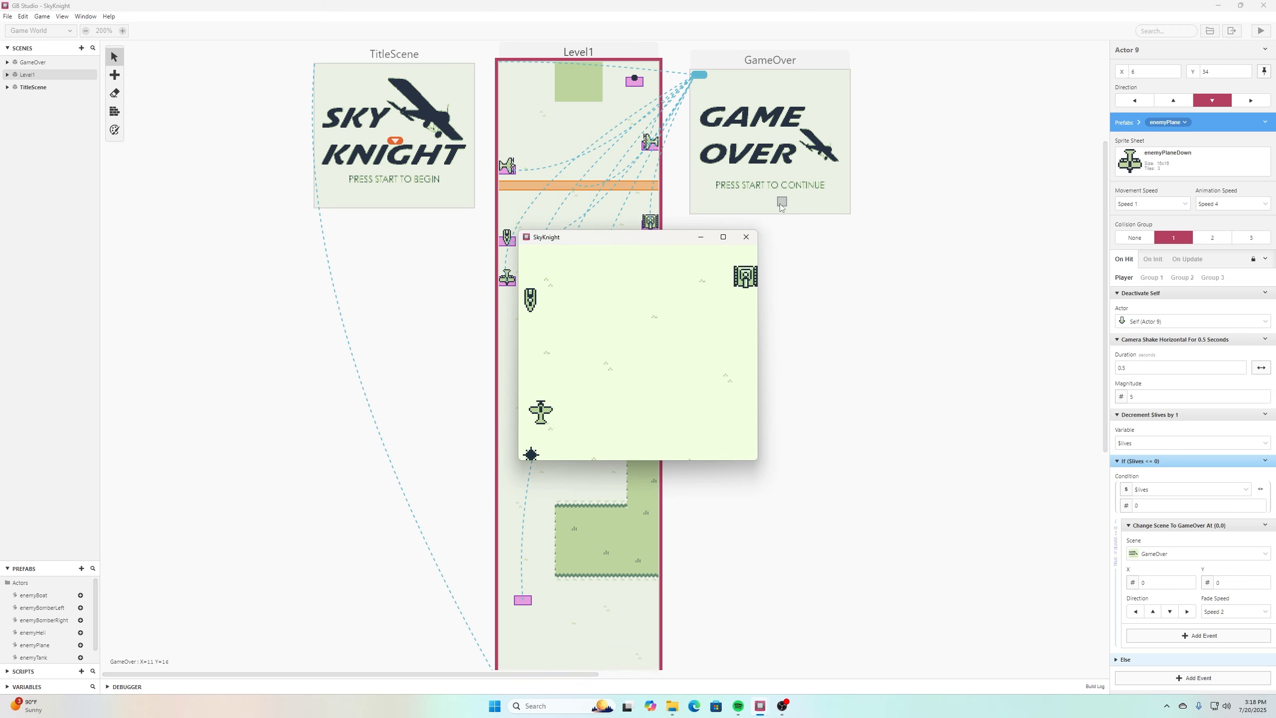
key("Right")
key("Right")
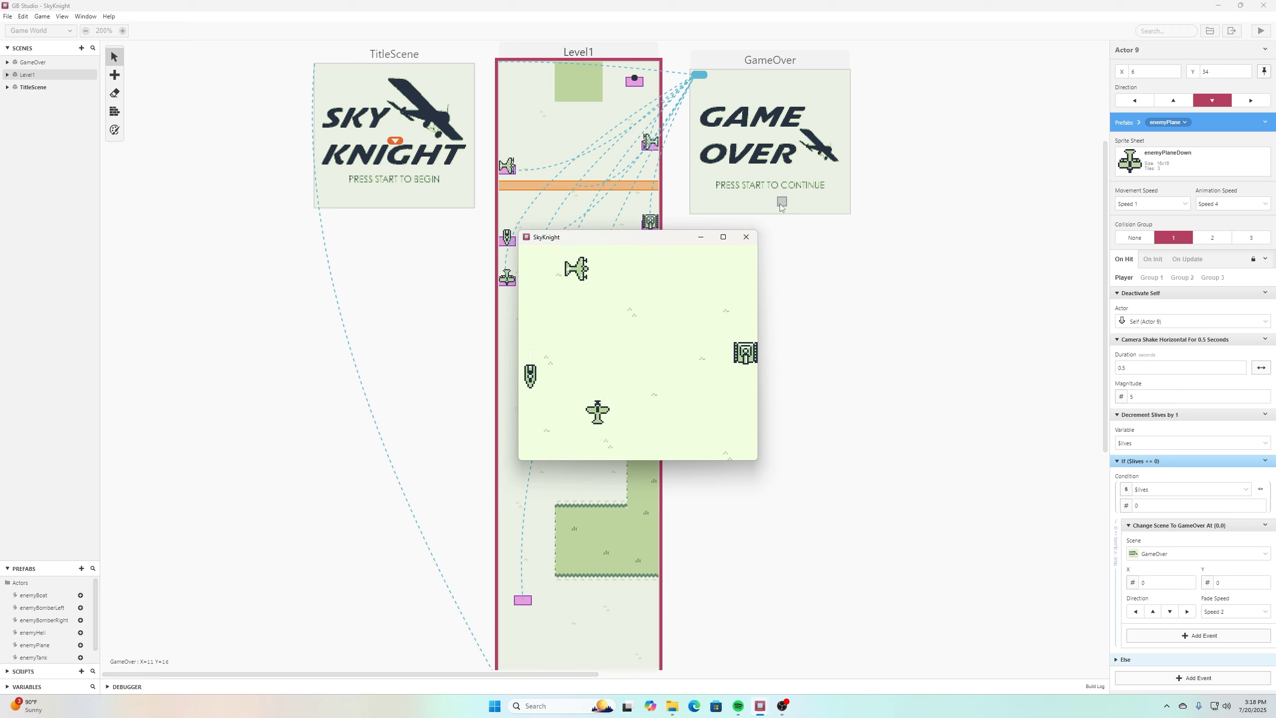
key("Return")
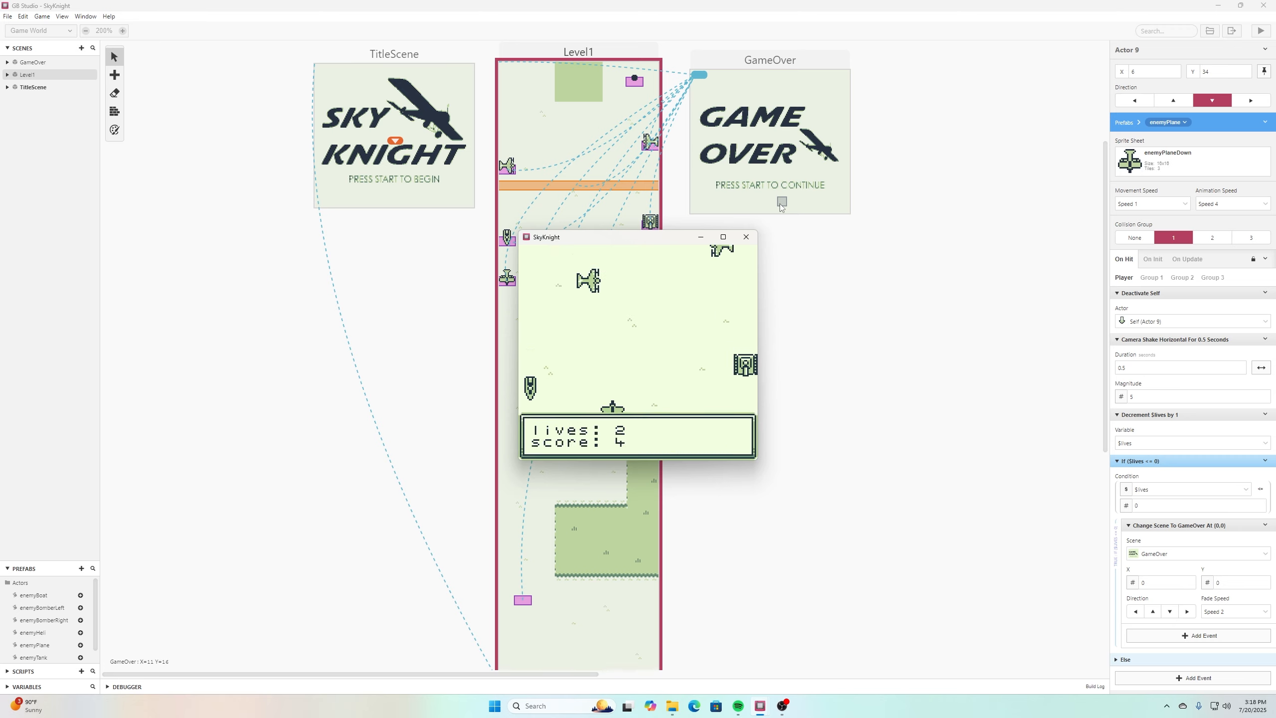
key("Return")
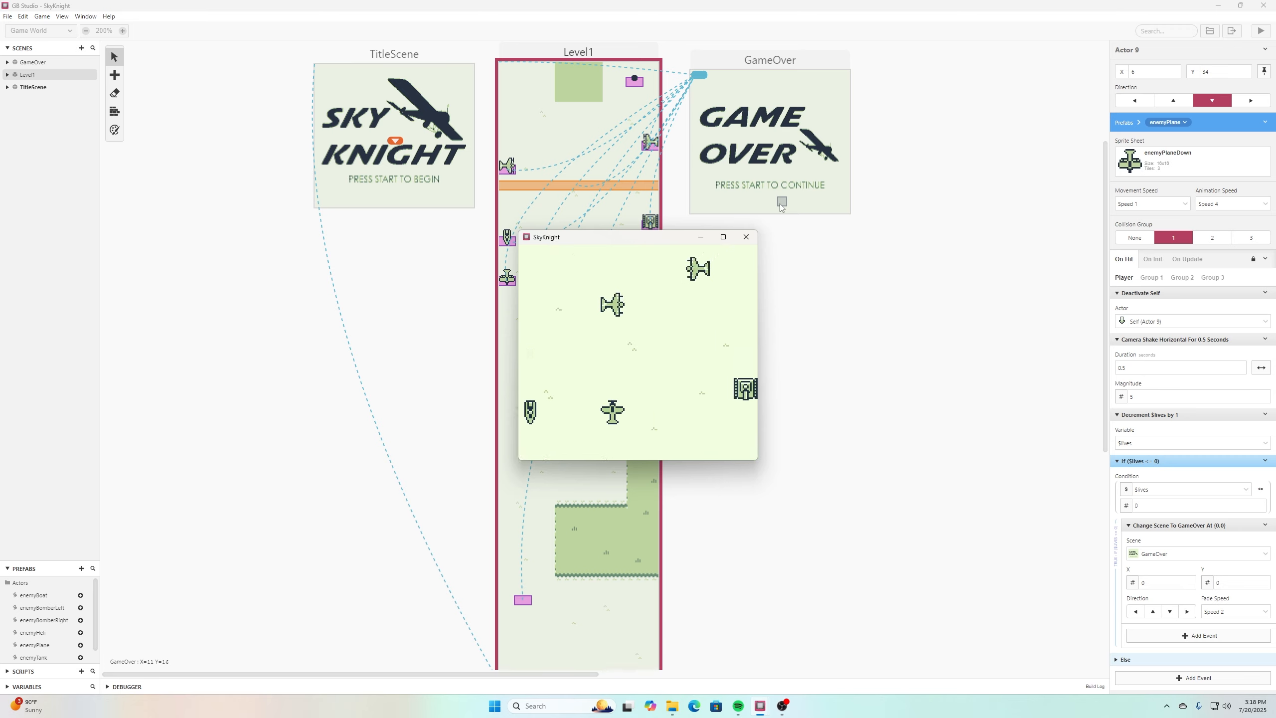
key("Right")
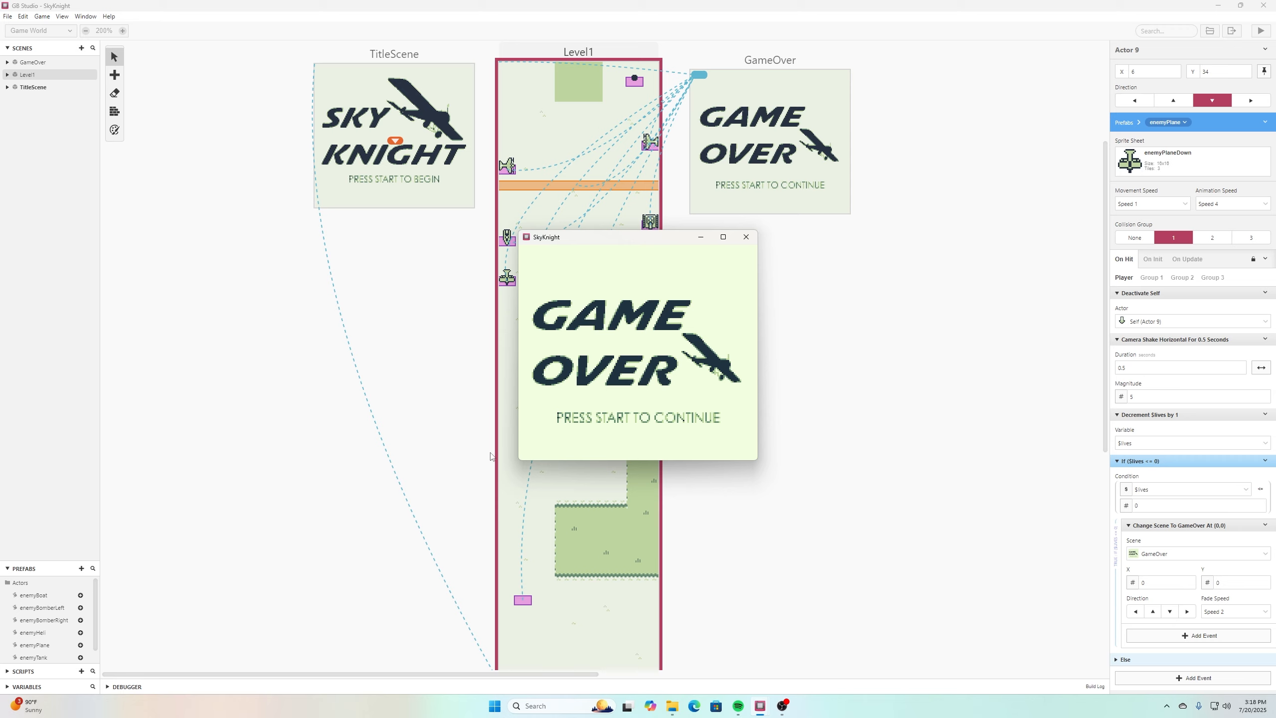
Close the game and open the On Update script of the enemyHeli actor in Level1.
left_click(522, 599)
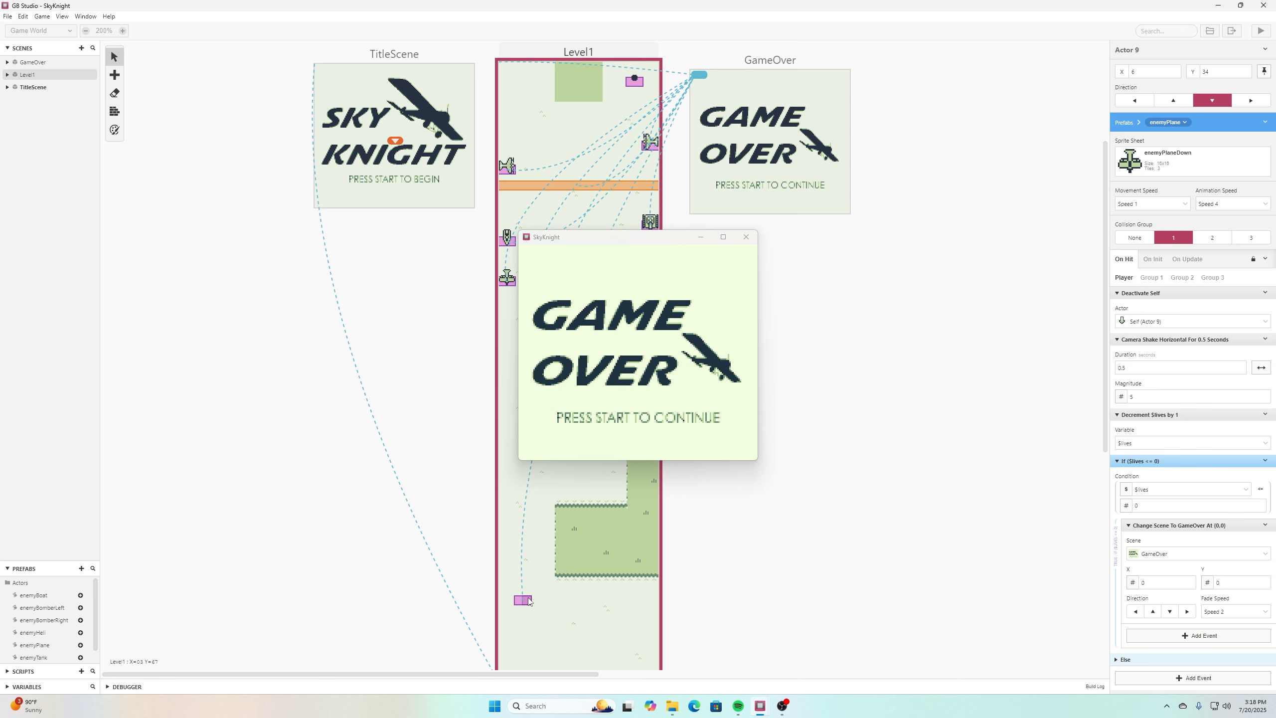
left_click(745, 237)
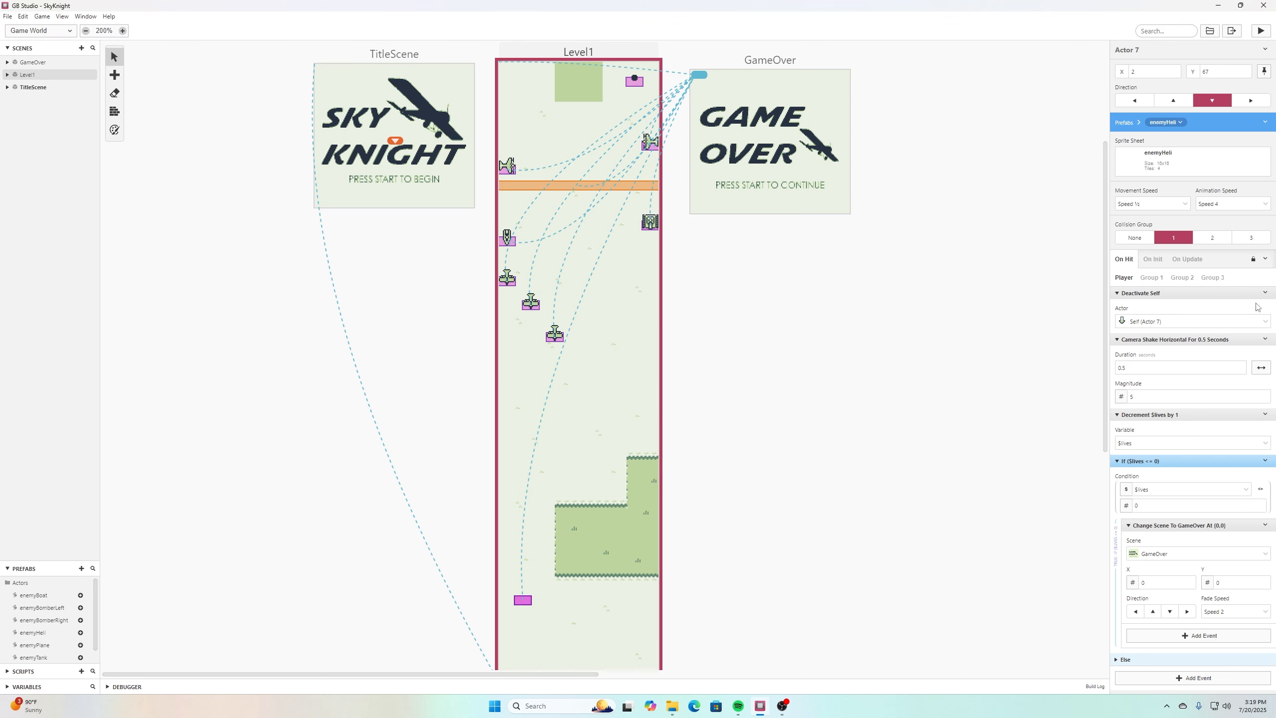
left_click(1187, 260)
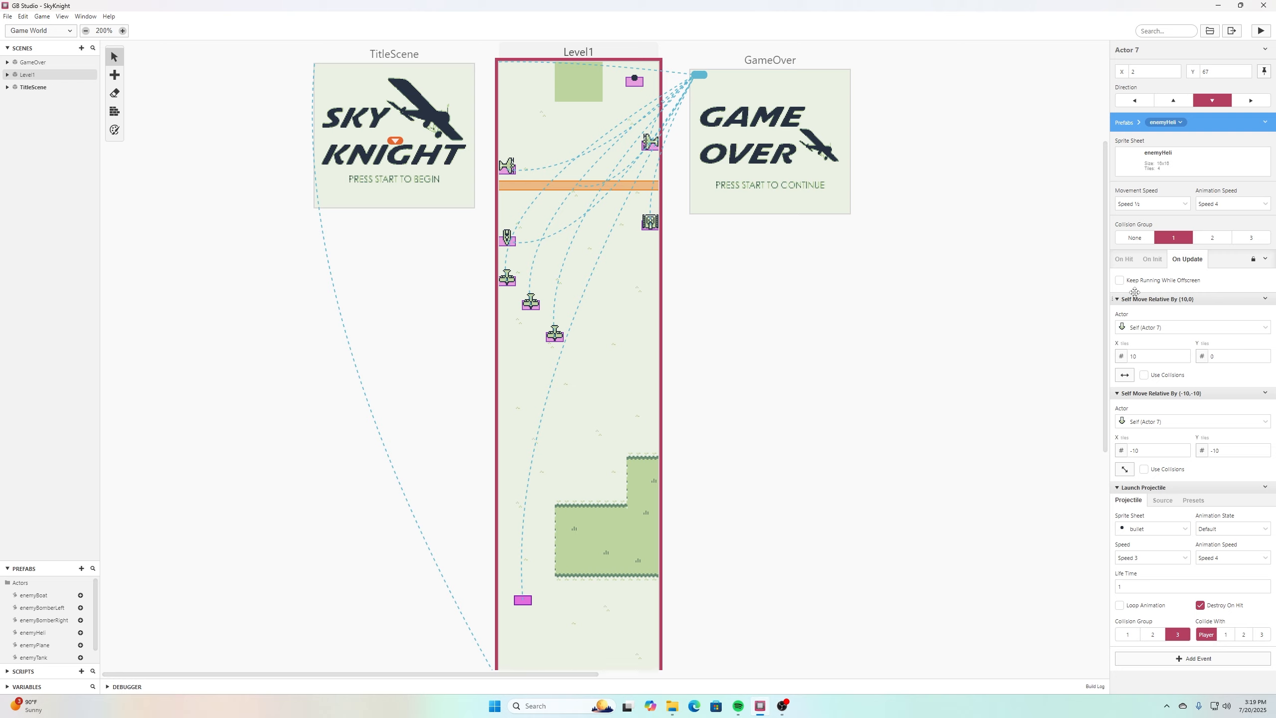